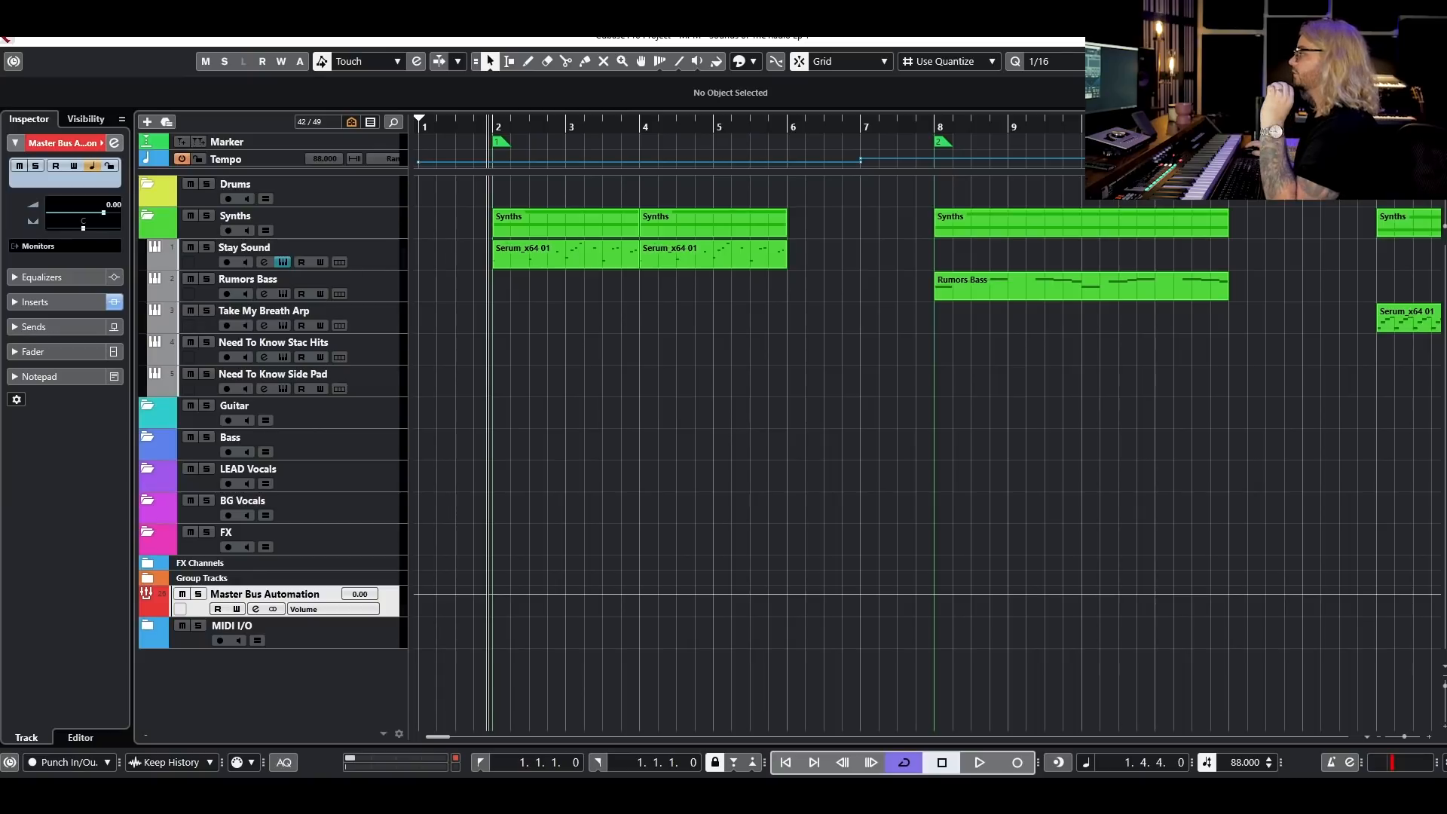
- Position the Stay Sound synth window below the loop ruler and audition the looped part with the default waveform
left_click_drag(891, 140, 506, 147)
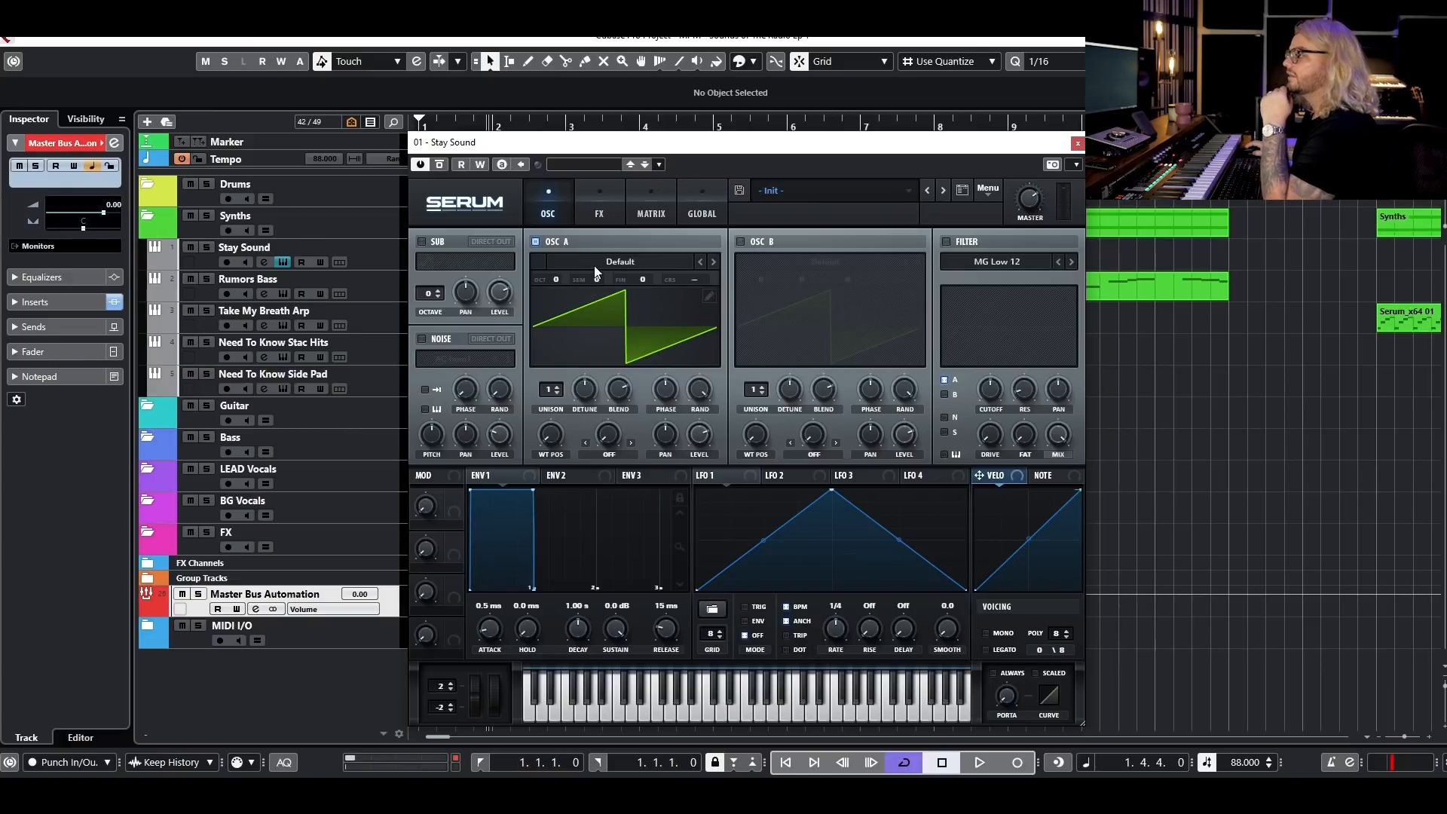
left_click_drag(626, 142, 671, 303)
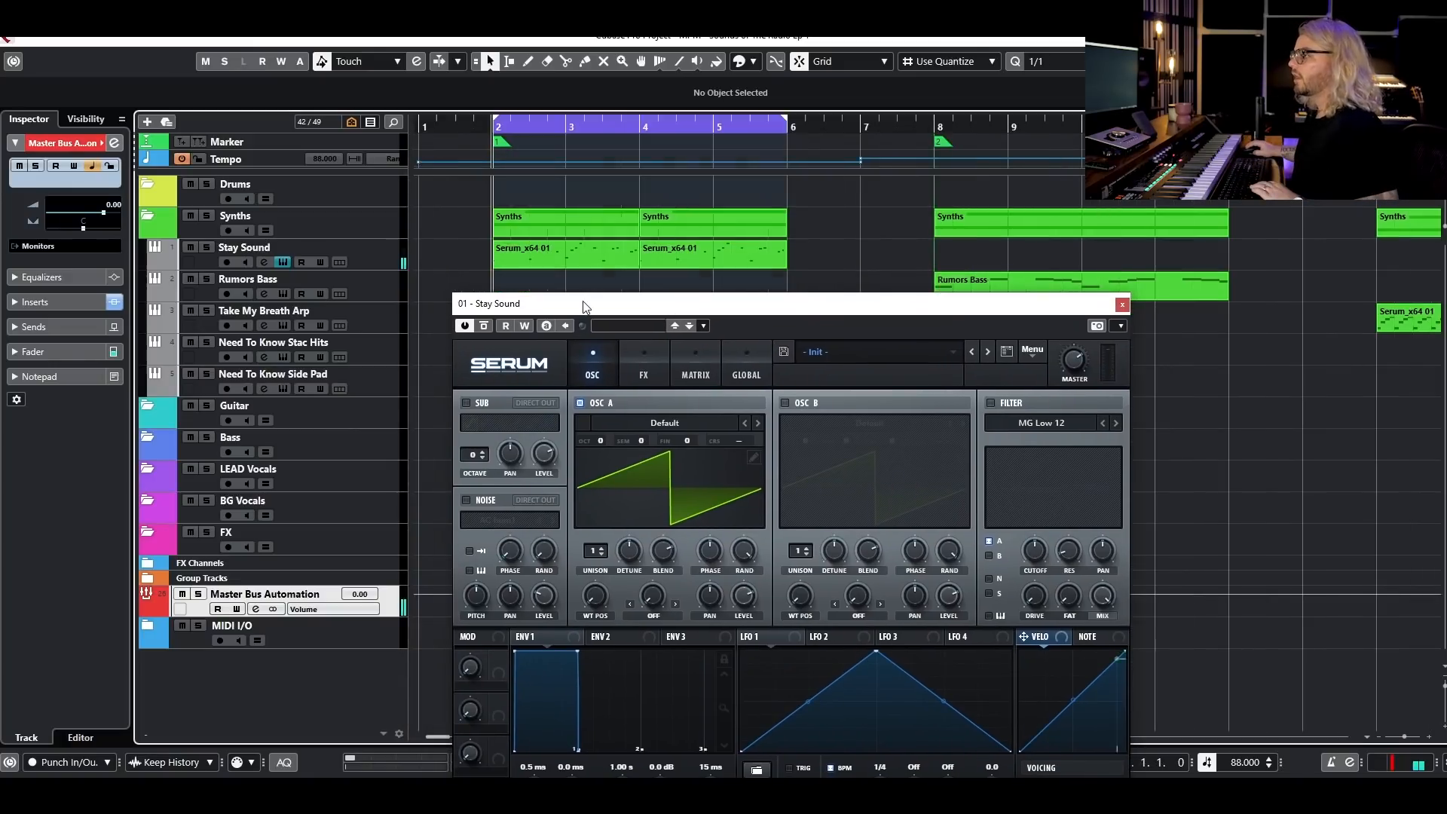
left_click_drag(584, 303, 594, 241)
key("space")
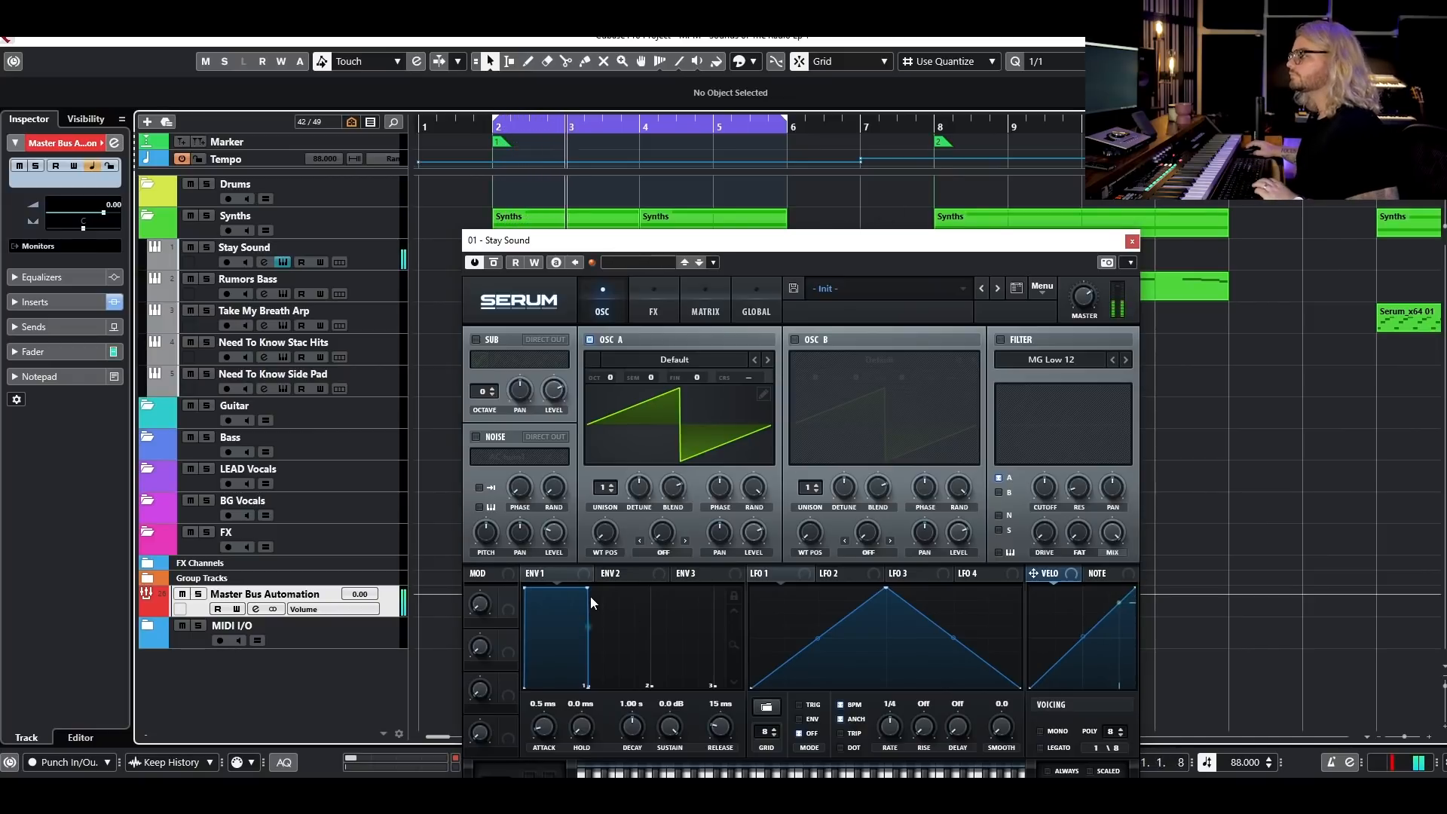
key("space")
- Load the Jno wavetable from the Analog category into oscillator A
left_click(660, 360)
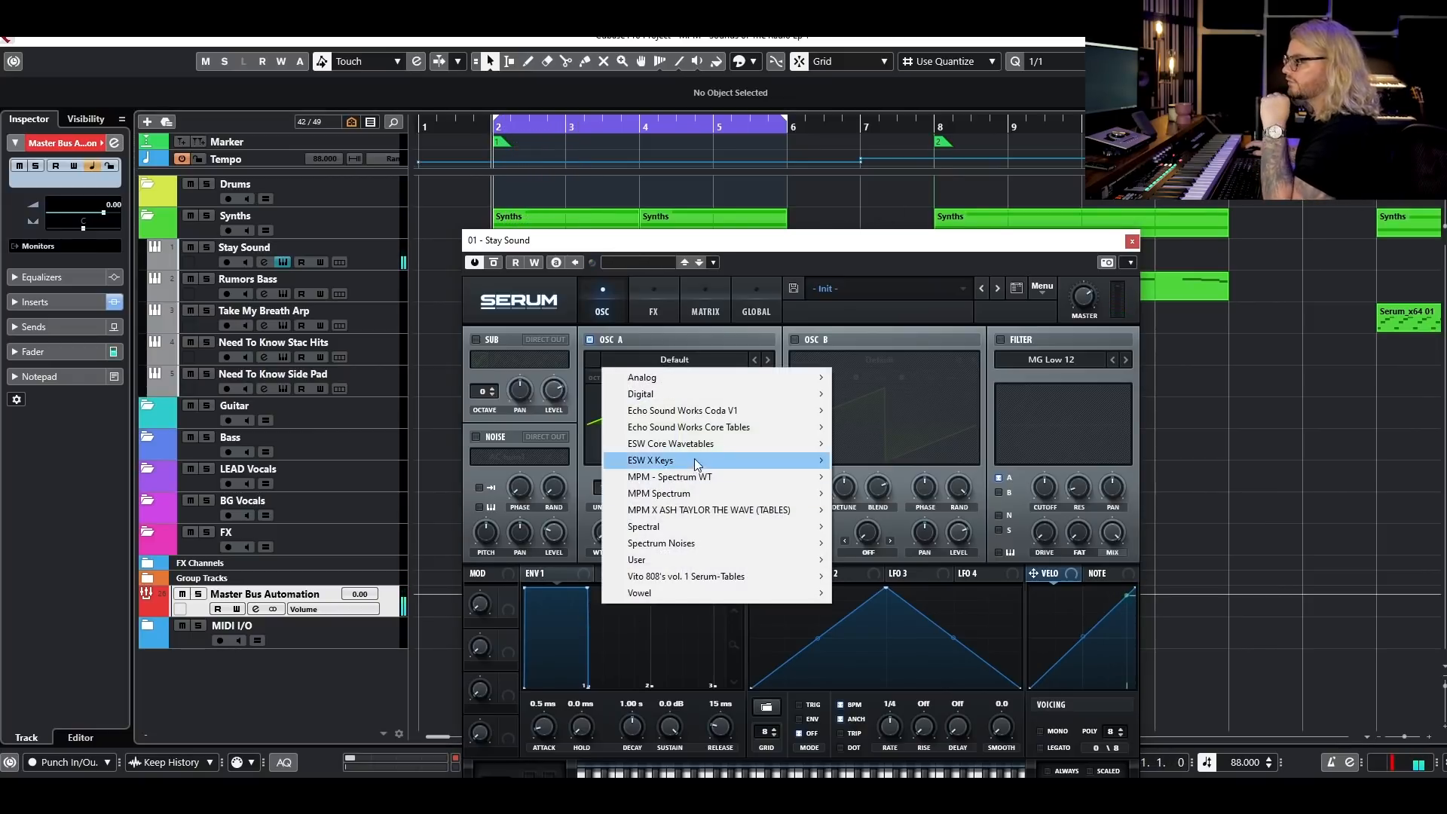
mouse_move(720, 394)
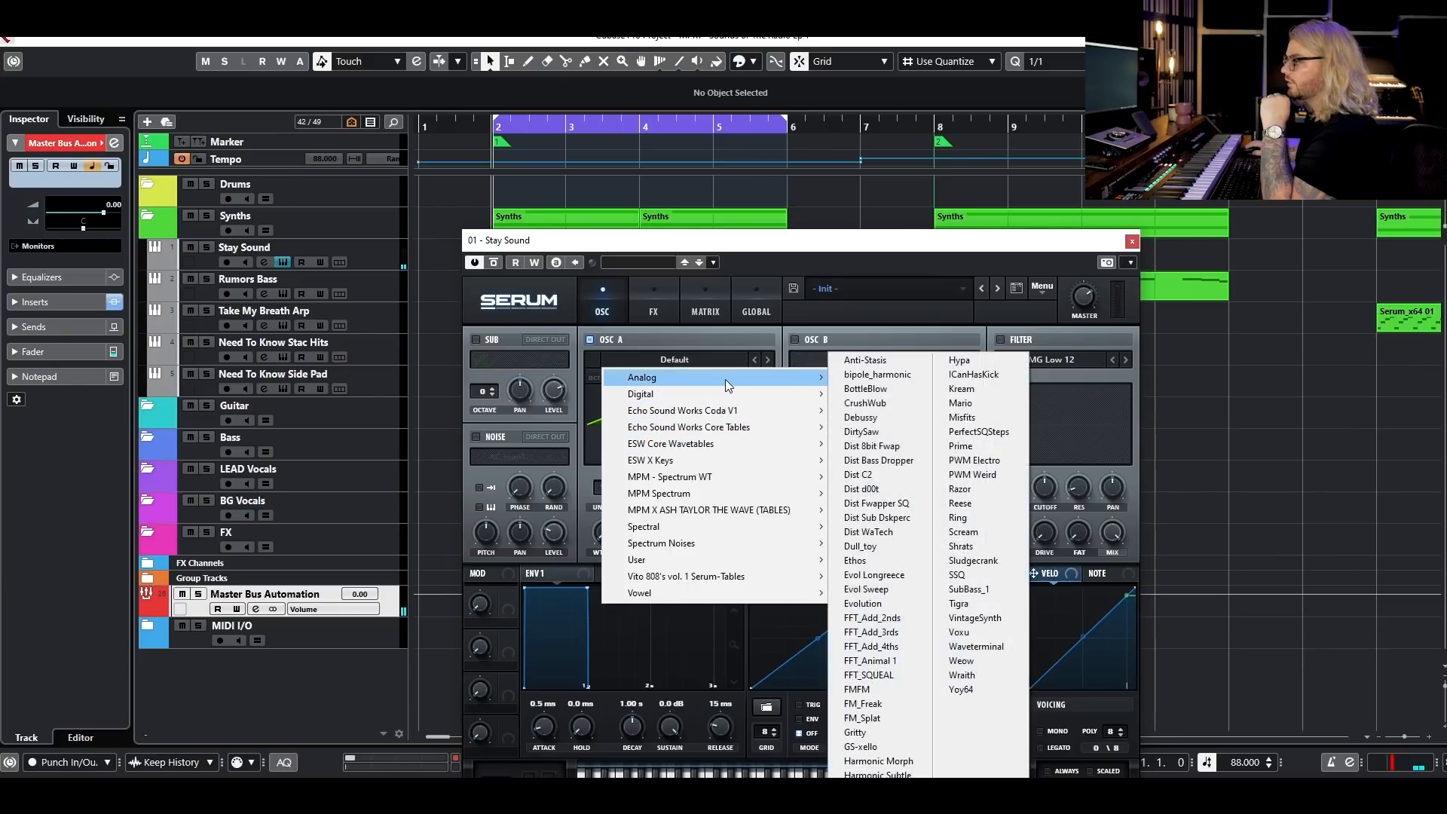
left_click(886, 579)
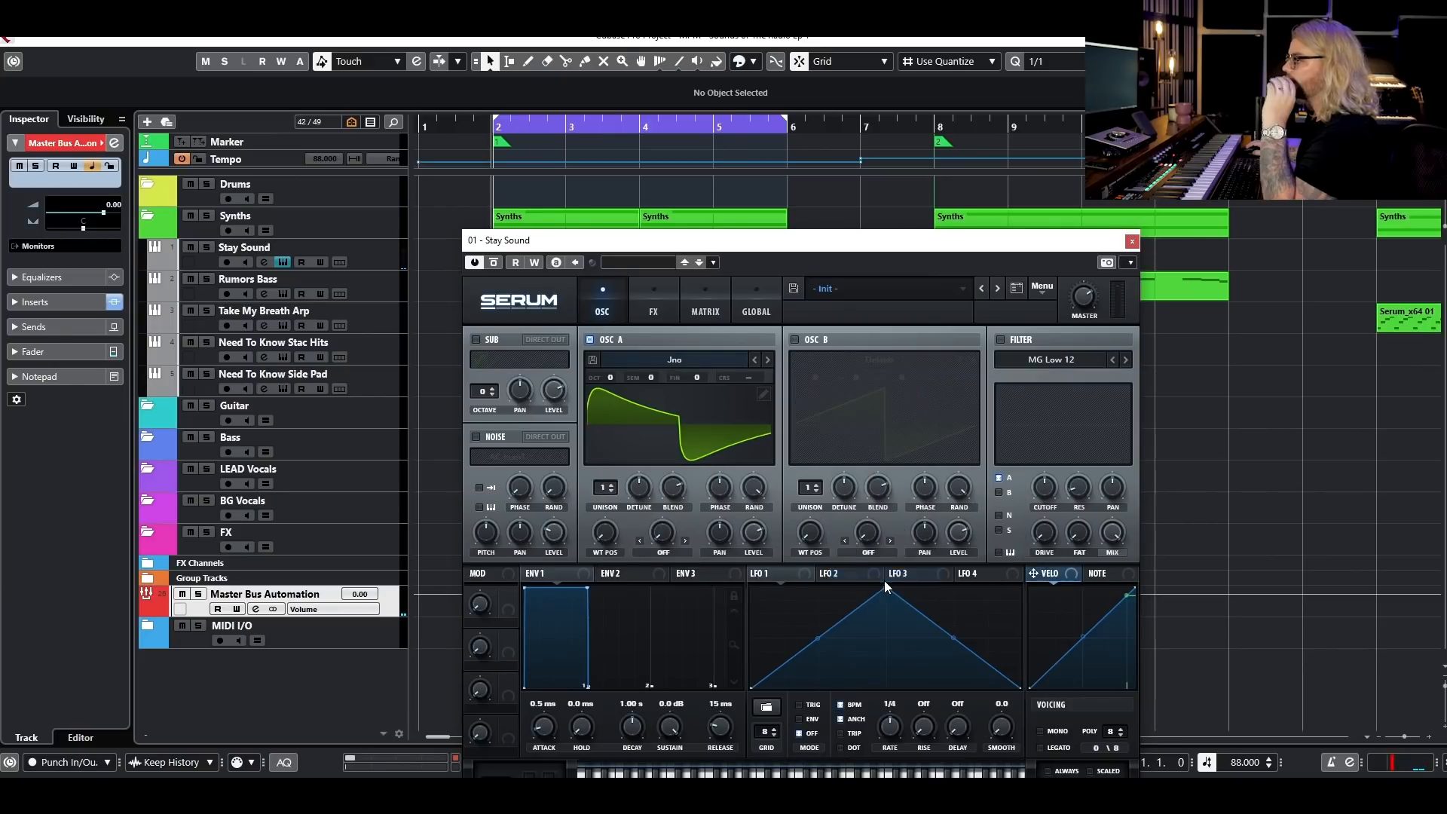
- Raise oscillator A's wavetable position, set its warp mode to Sync 1/2 Win with a warp amount, and audition the sound
left_click_drag(618, 521, 620, 494)
left_click(685, 542)
left_click(684, 540)
mouse_move(662, 535)
left_mouse_down()
mouse_move(669, 497)
mouse_move(664, 544)
left_mouse_up()
key("space")
key("space")
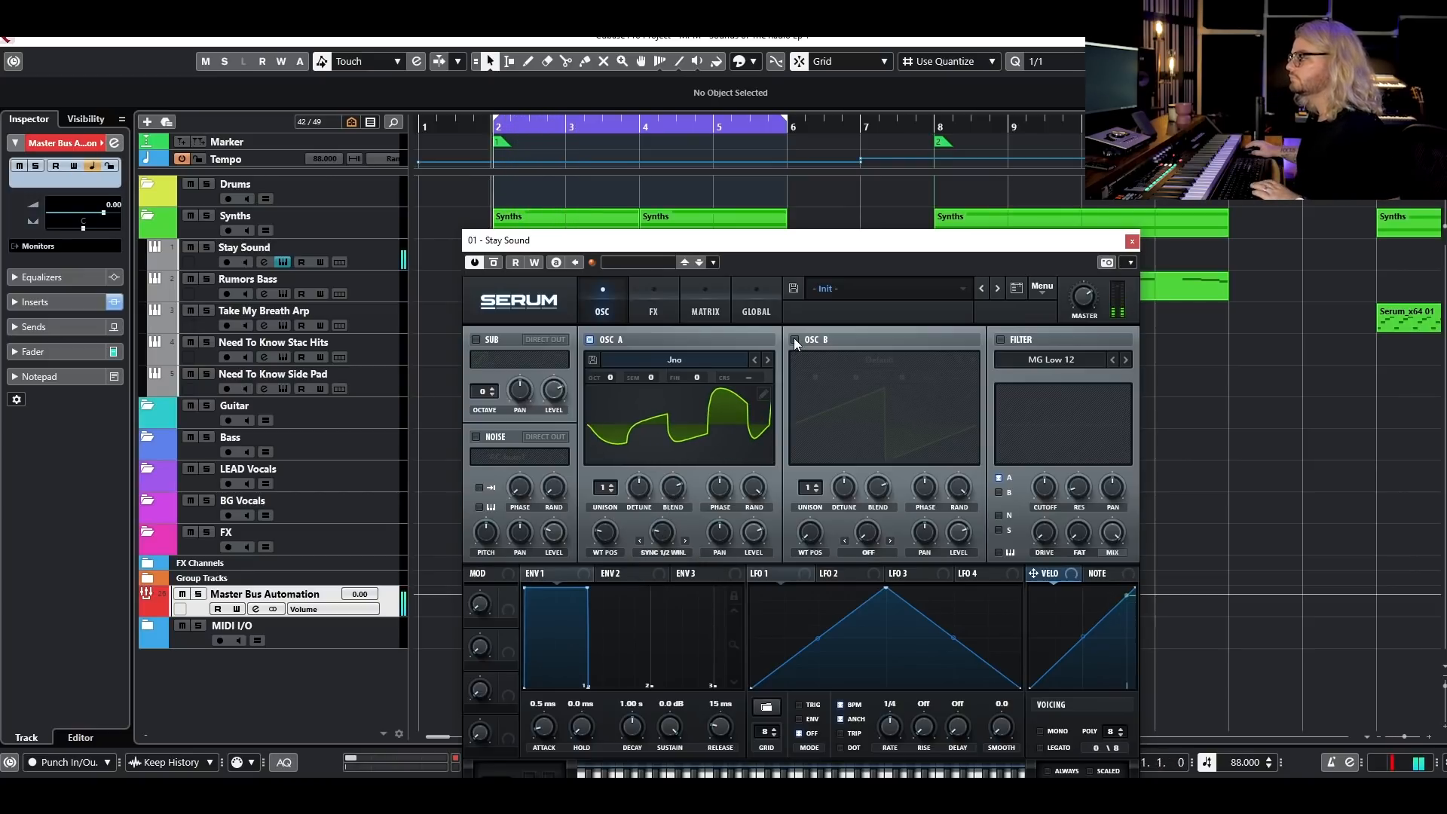
- Enable oscillator B and load the Analog wavetable Jno into it
left_click(794, 339)
left_click(974, 361)
left_click(923, 360)
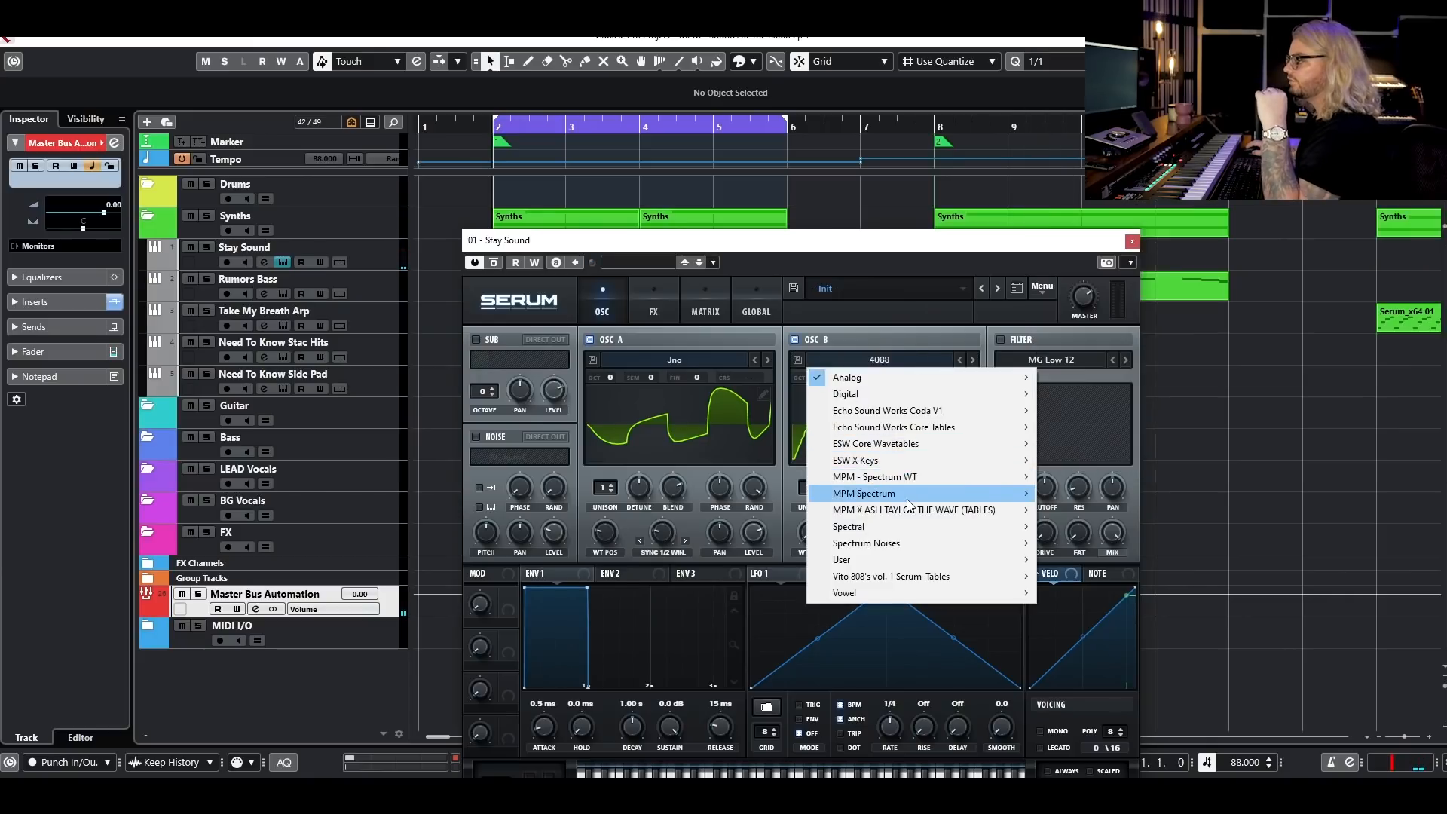
mouse_move(893, 377)
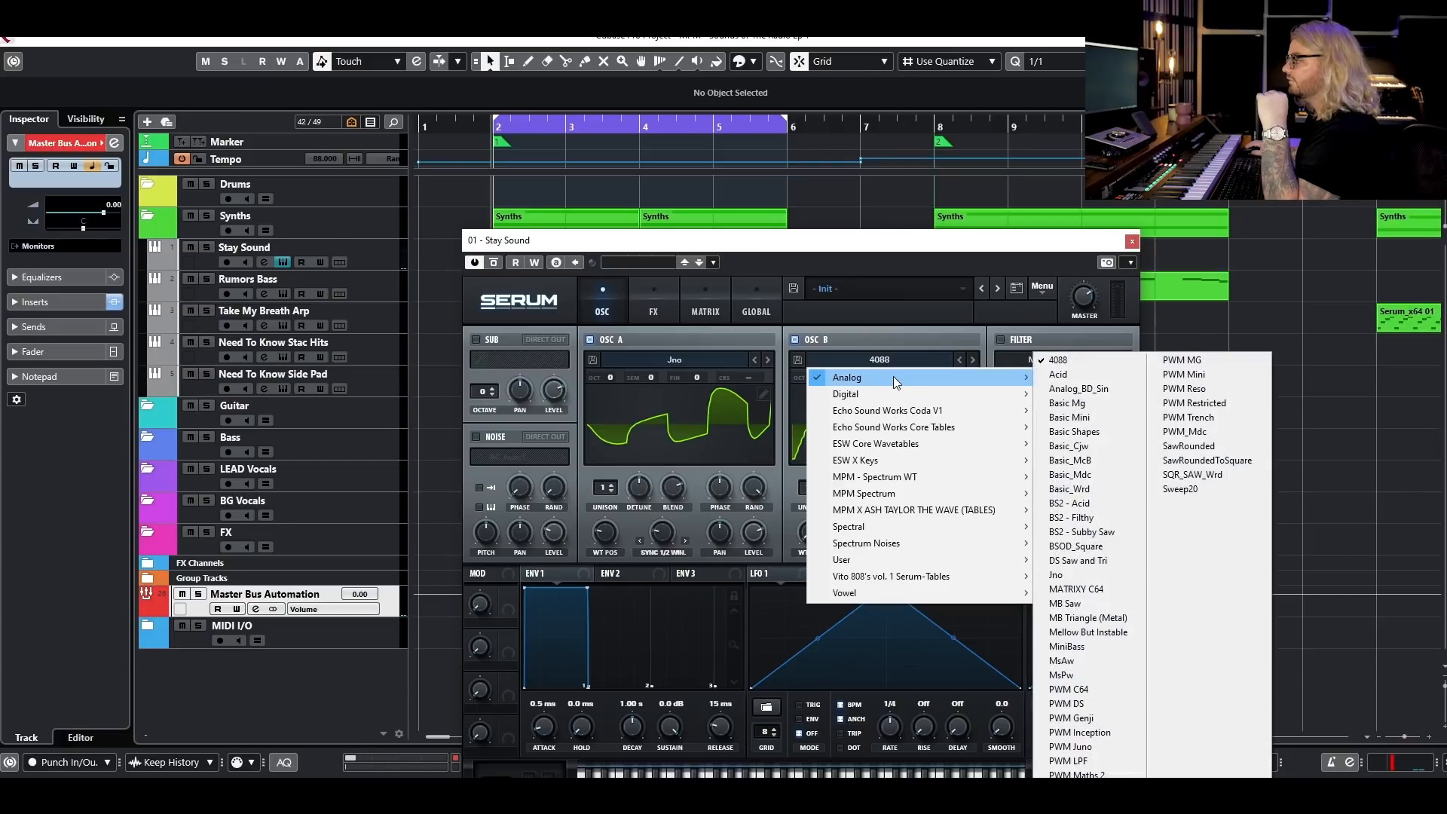
left_click(1078, 574)
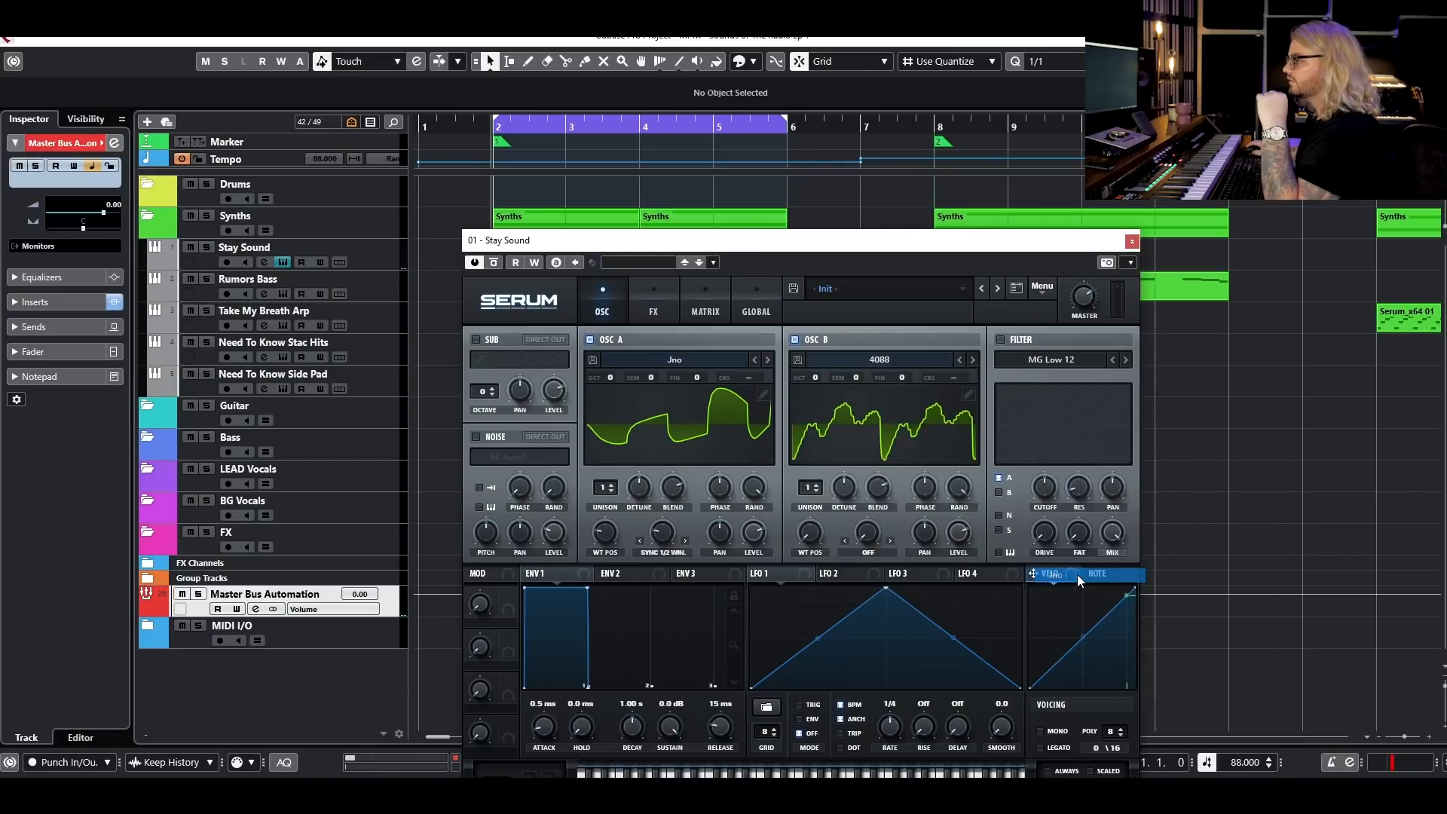
- During playback, set unison to 3 voices on oscillator A and 5 on oscillator B, raising B's wavetable position and lowering its detune
key("space")
left_click_drag(602, 487, 612, 467)
left_click_drag(810, 488, 817, 446)
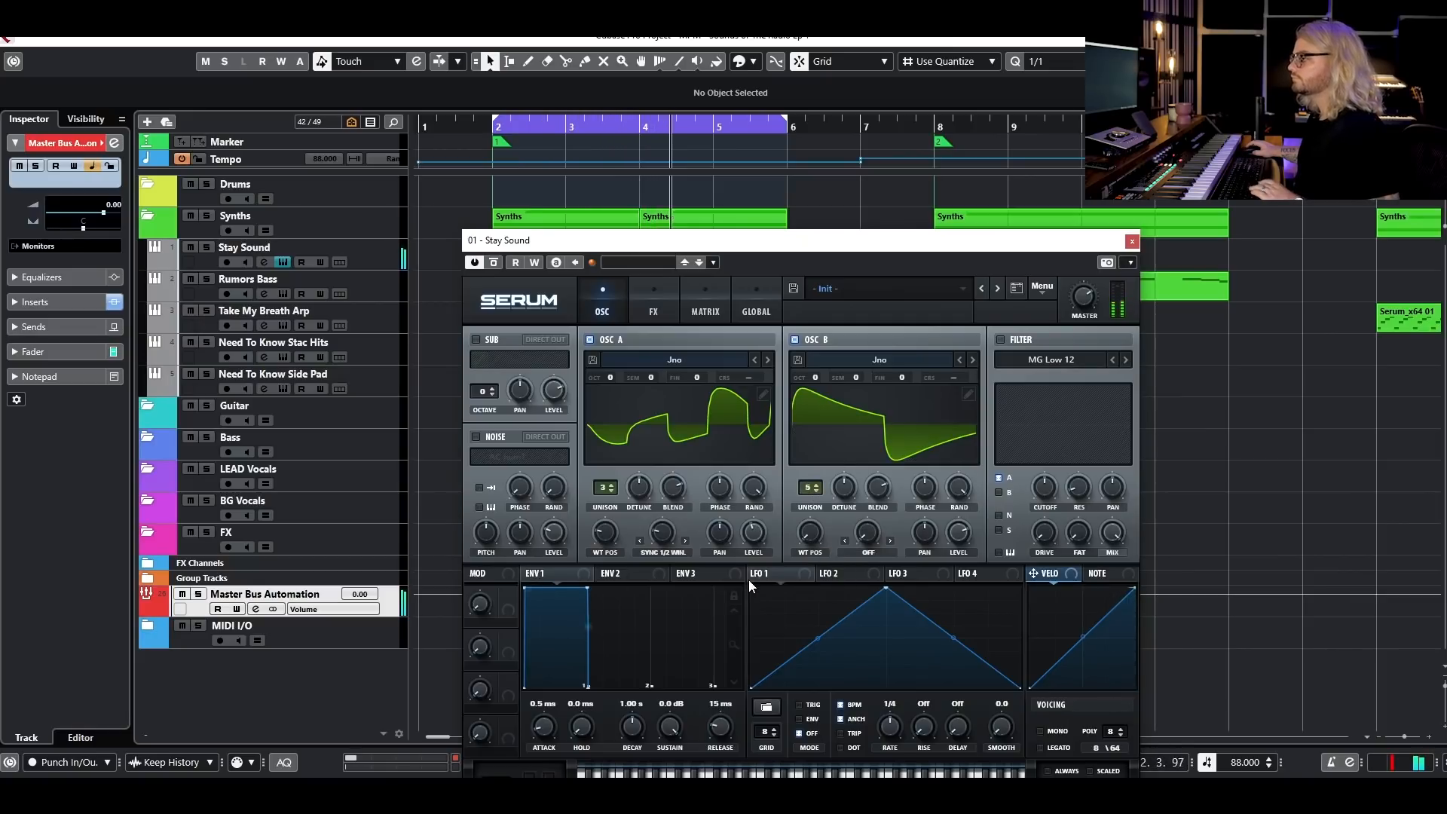
left_click_drag(810, 531, 807, 507)
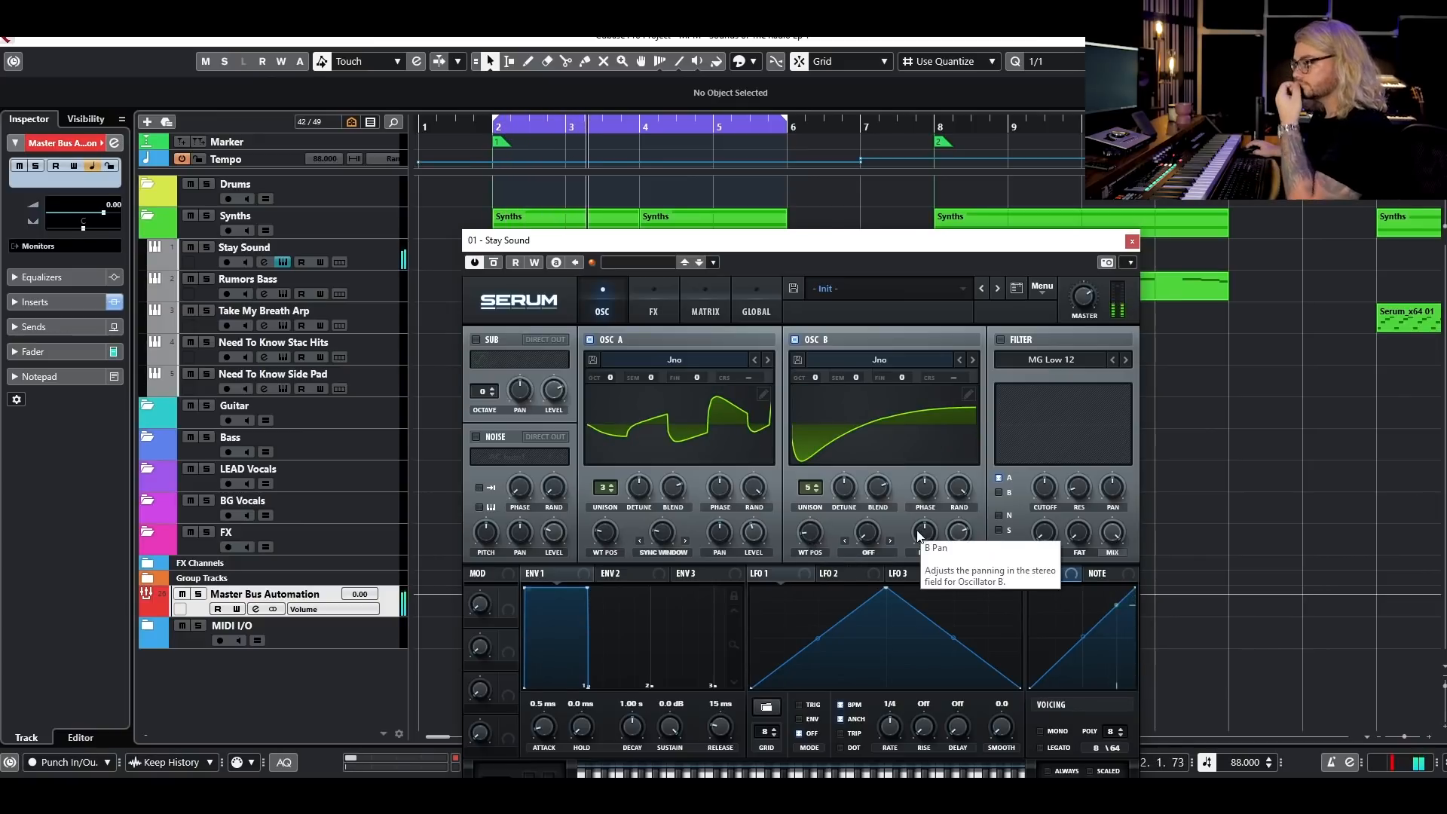
left_click_drag(842, 492, 837, 506)
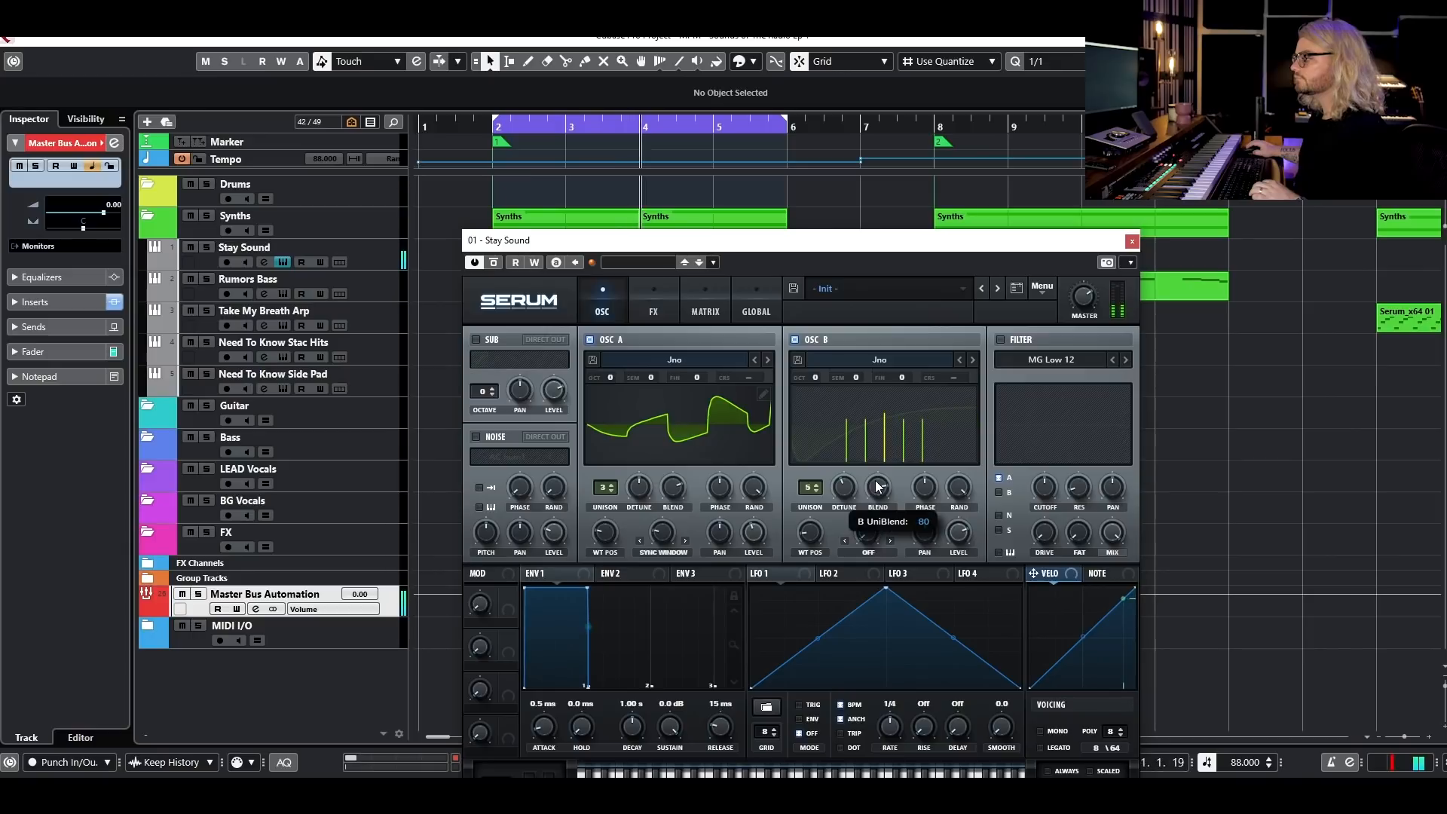
- Shape Envelope 1 as a pluck with 672 ms decay, -30.1 dB sustain and 546 ms release while listening
left_click_drag(591, 589, 568, 671)
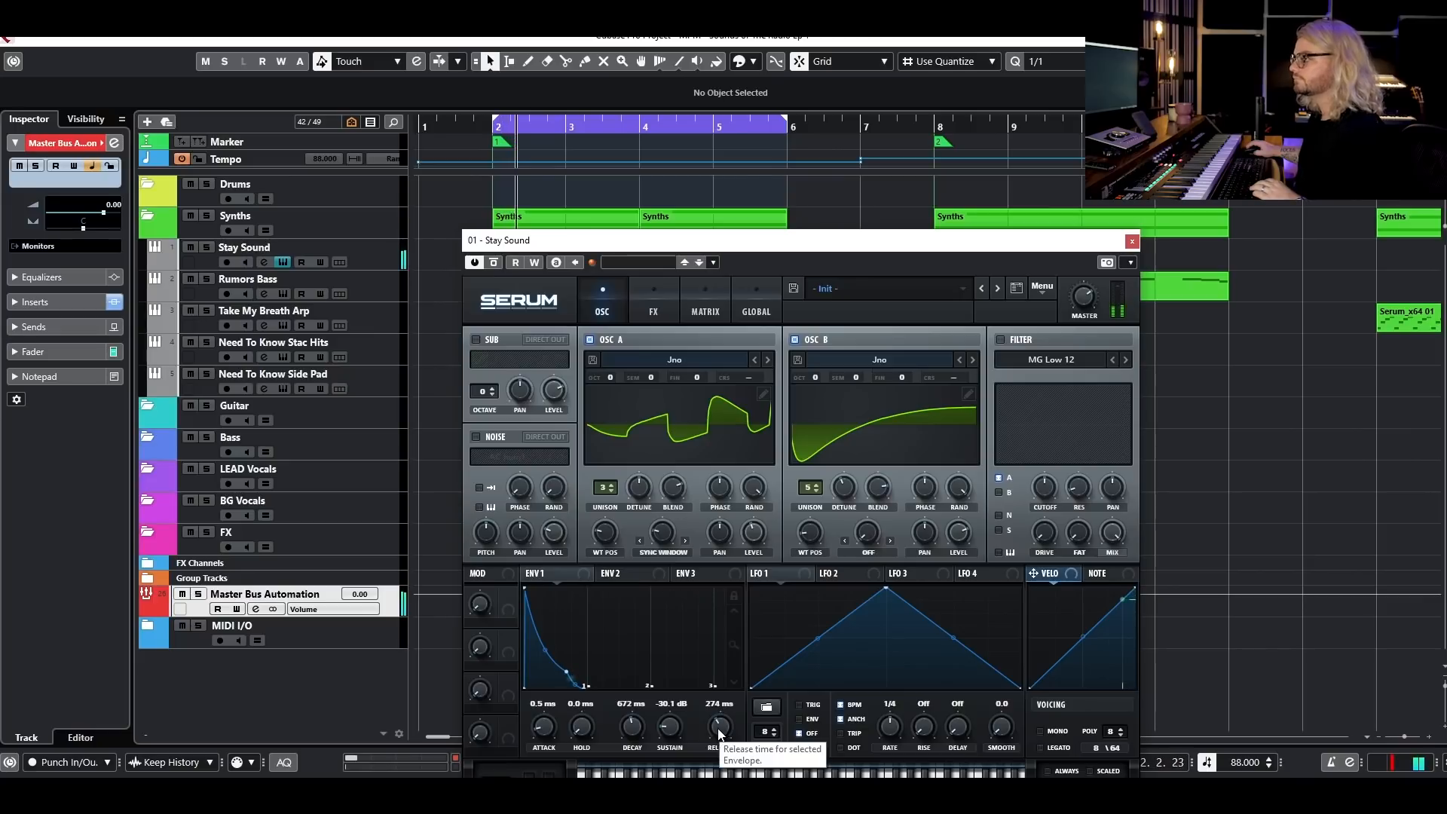
scroll(721, 725, "up", 5)
scroll(721, 725, "down", 3)
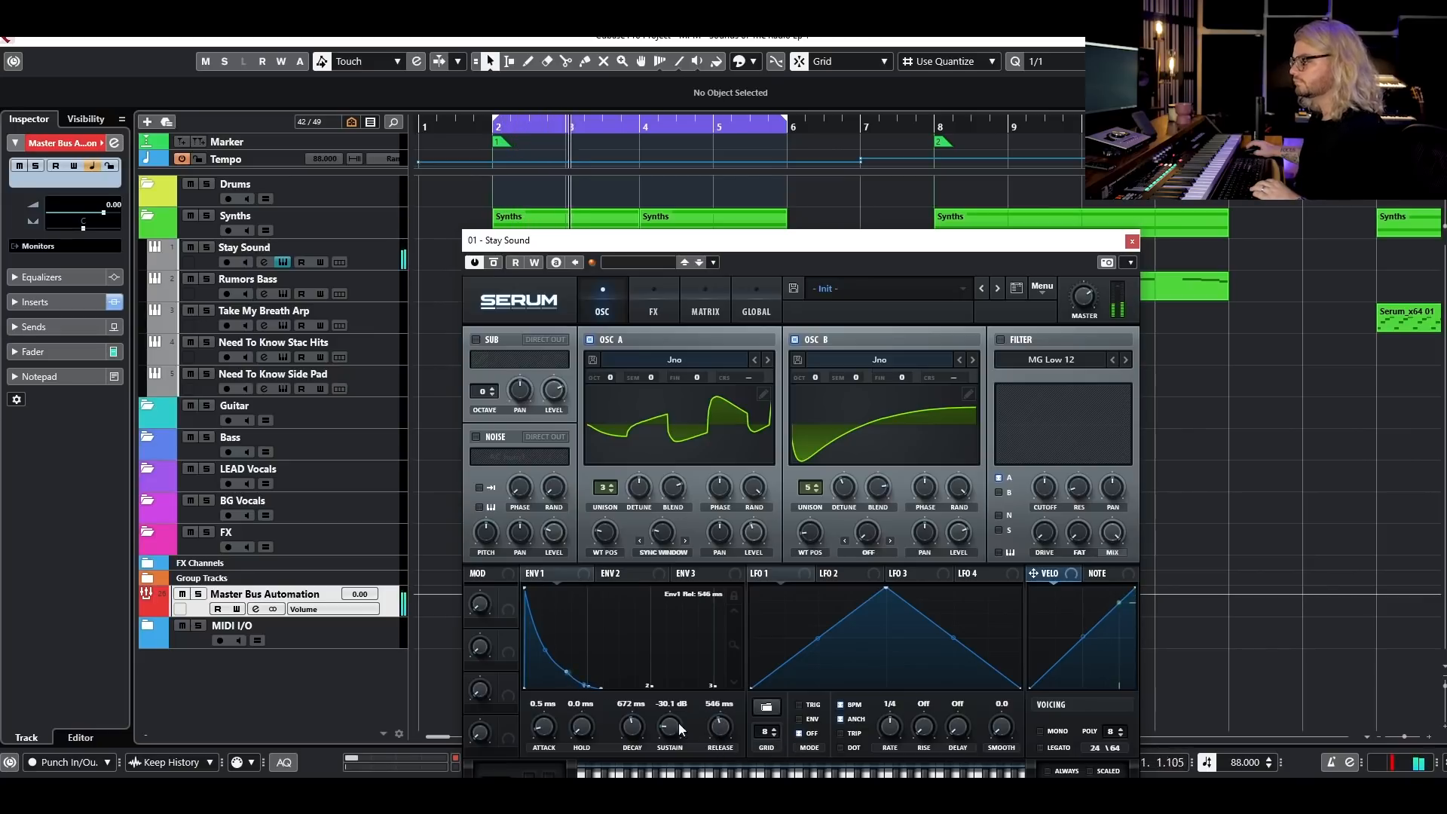
key("space")
- Enable the MG Low 12 filter, modulate its cutoff with Envelope 1, and play the loop
left_click(1001, 340)
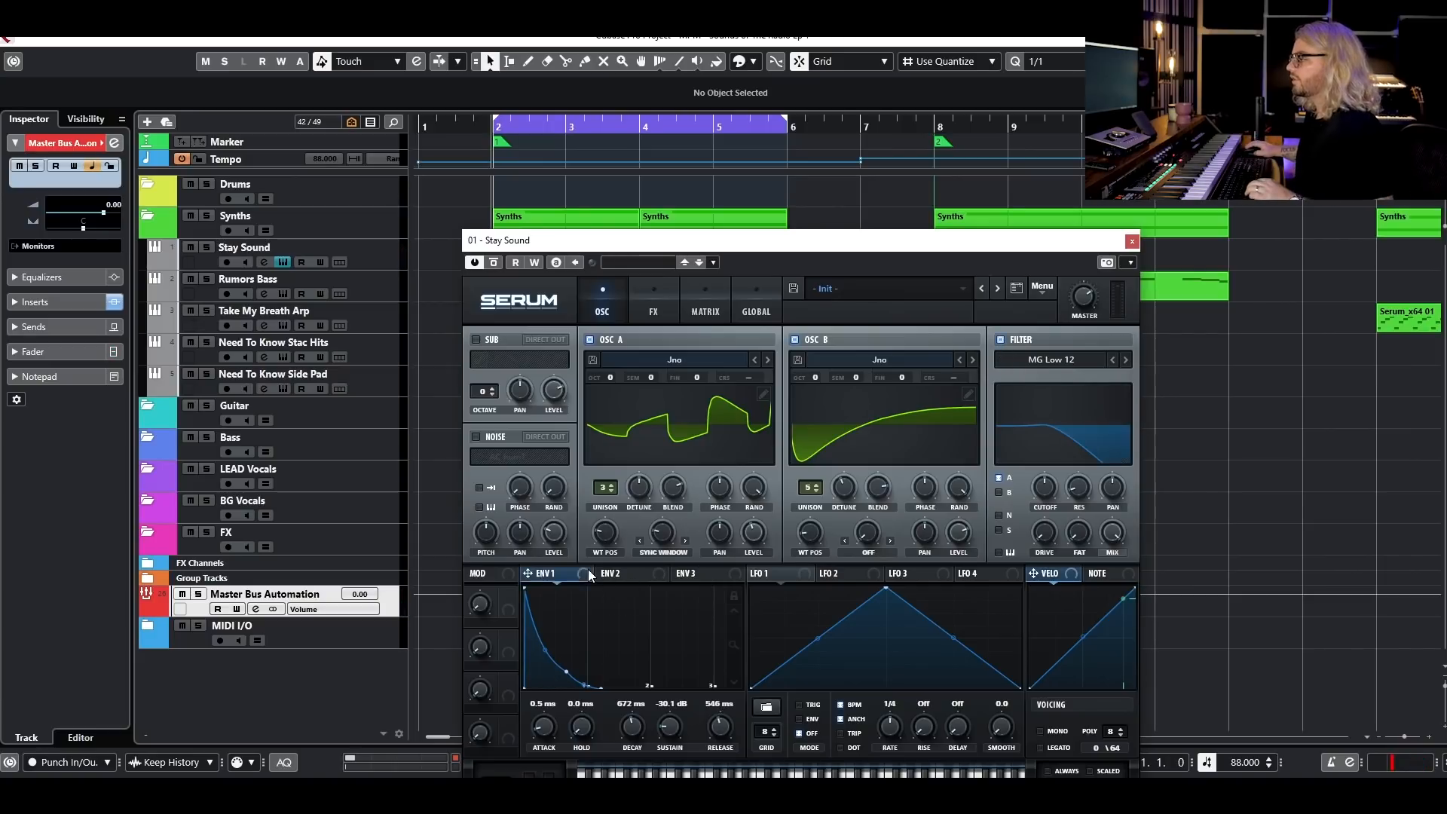
left_click_drag(1038, 487, 1041, 489)
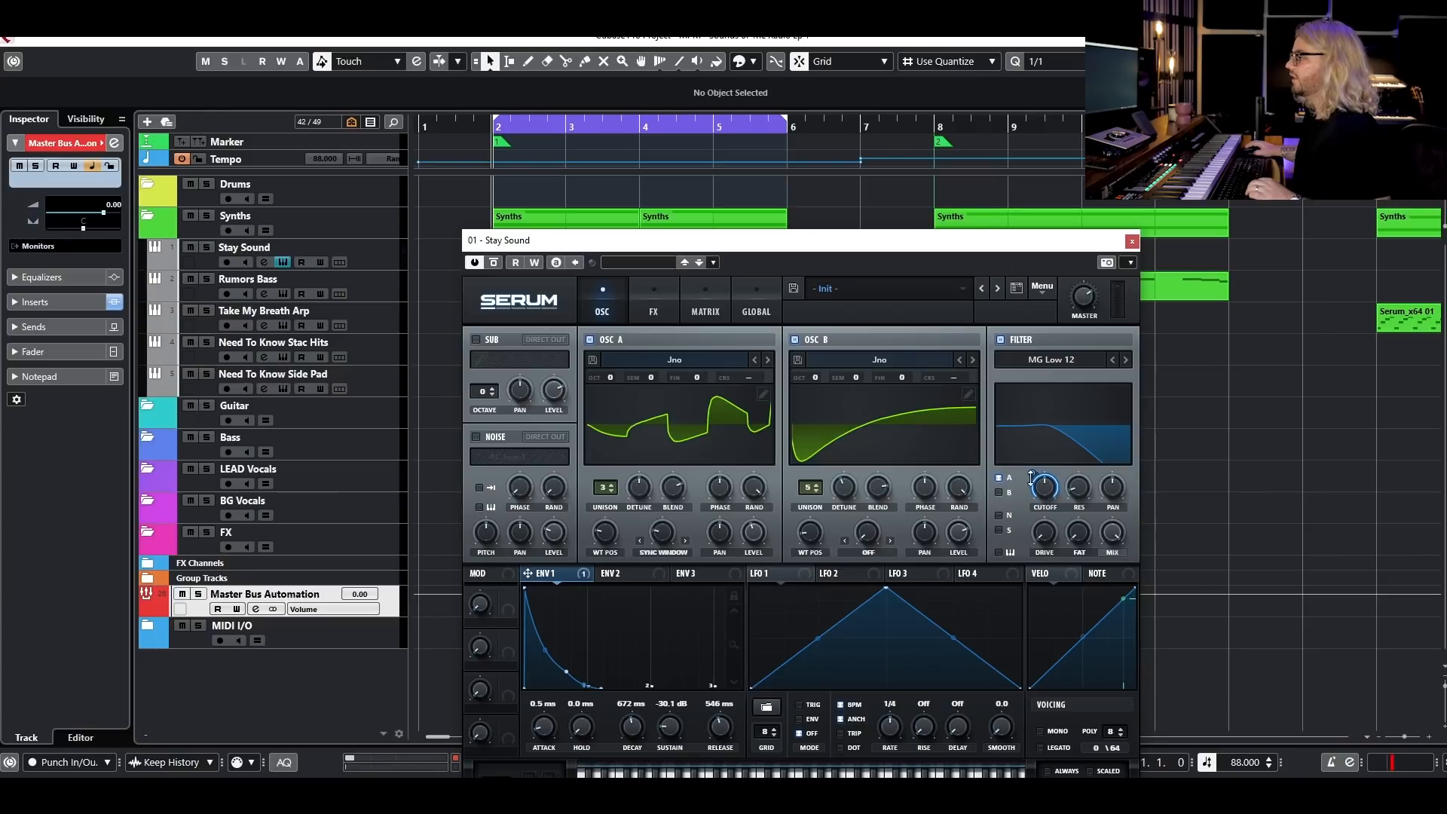
key("space")
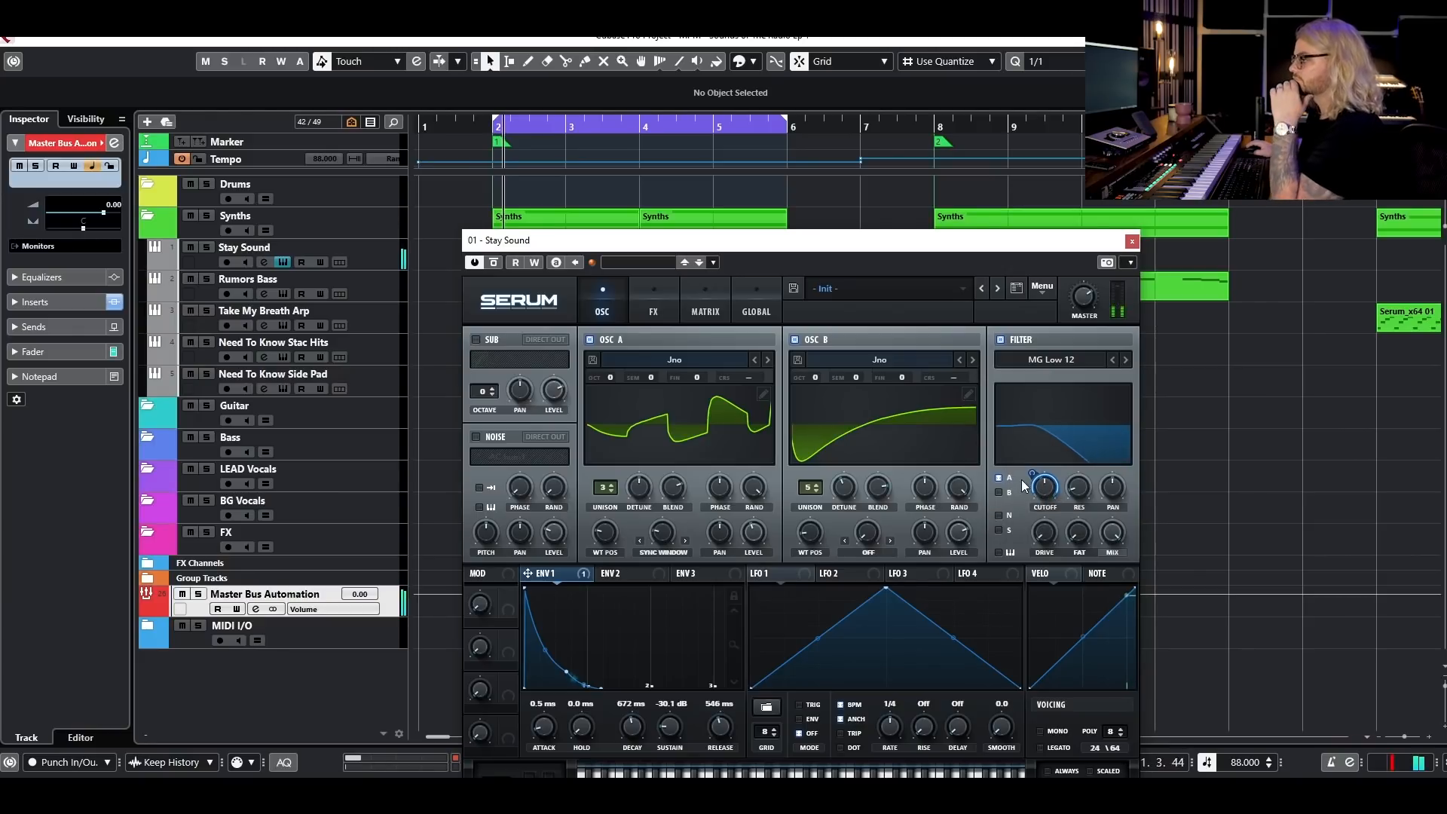
mouse_move(1036, 499)
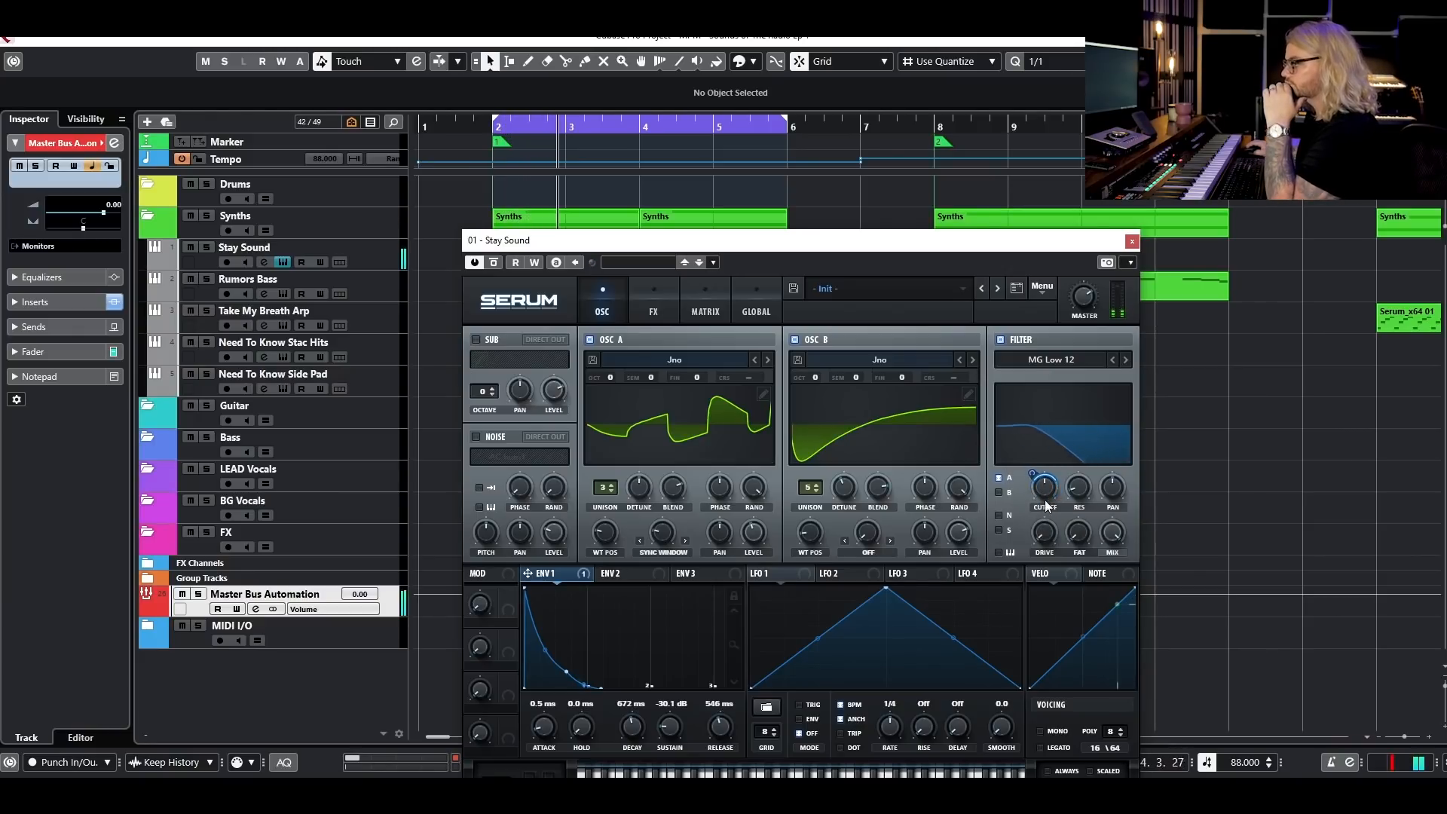
- Route oscillator B through the filter and adjust Envelope 1's modulation depth on the cutoff
left_click(998, 493)
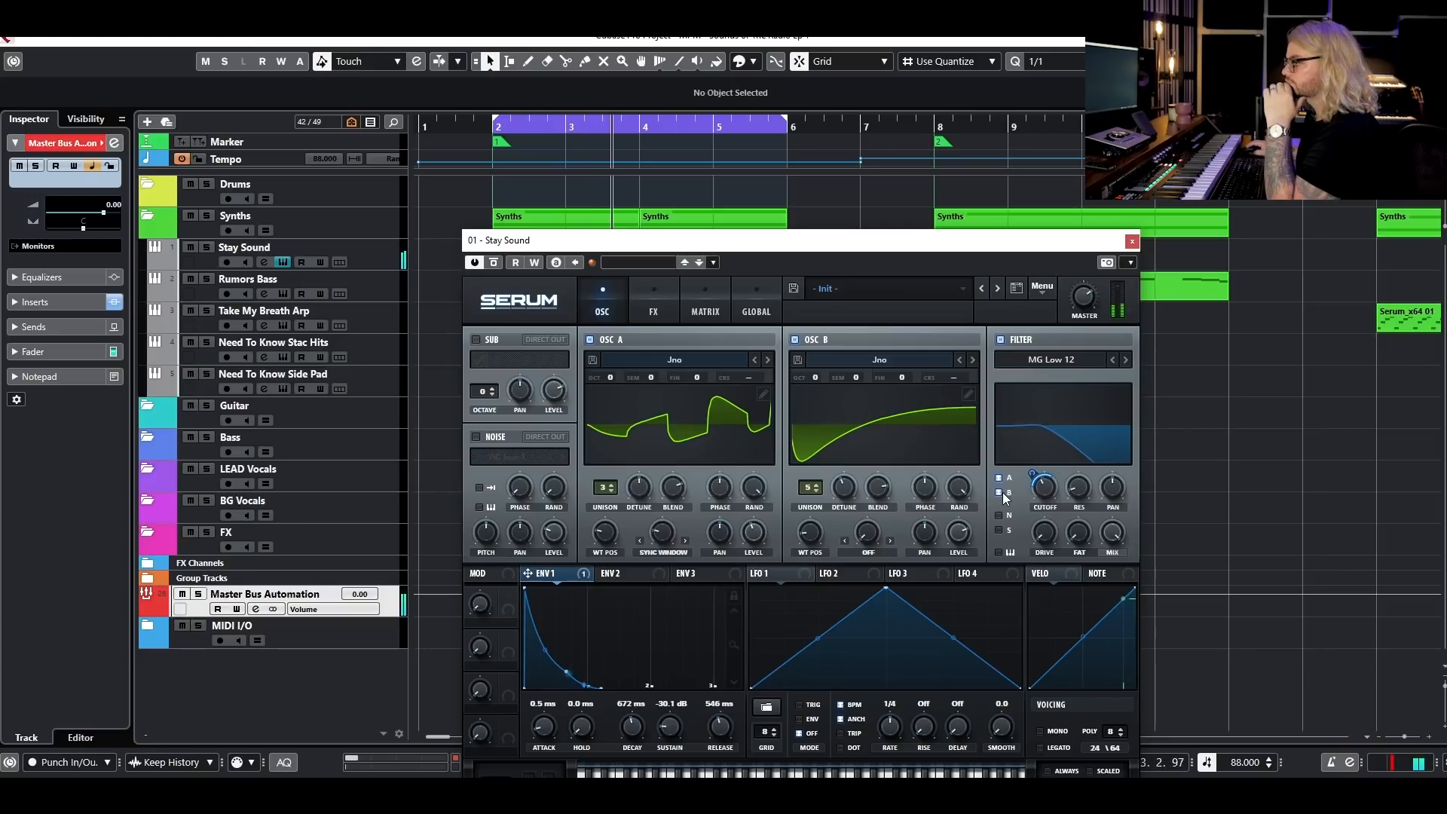
mouse_move(1049, 485)
left_click_drag(1033, 474, 1035, 467)
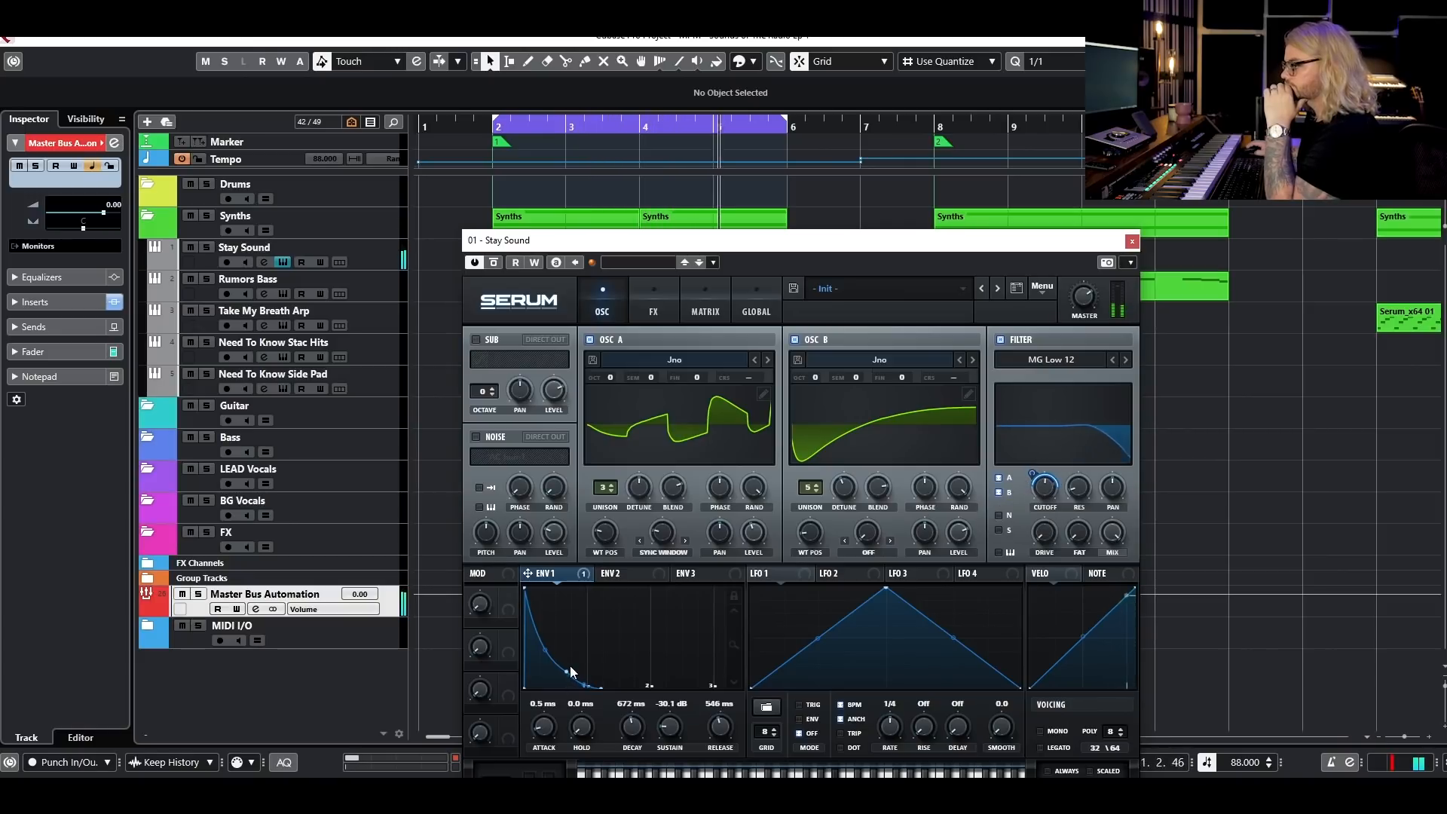
- Set Envelope 1's decay to 1.20 s, sustain to -25.7 dB and release to 1.05 s
left_click_drag(585, 683, 601, 665)
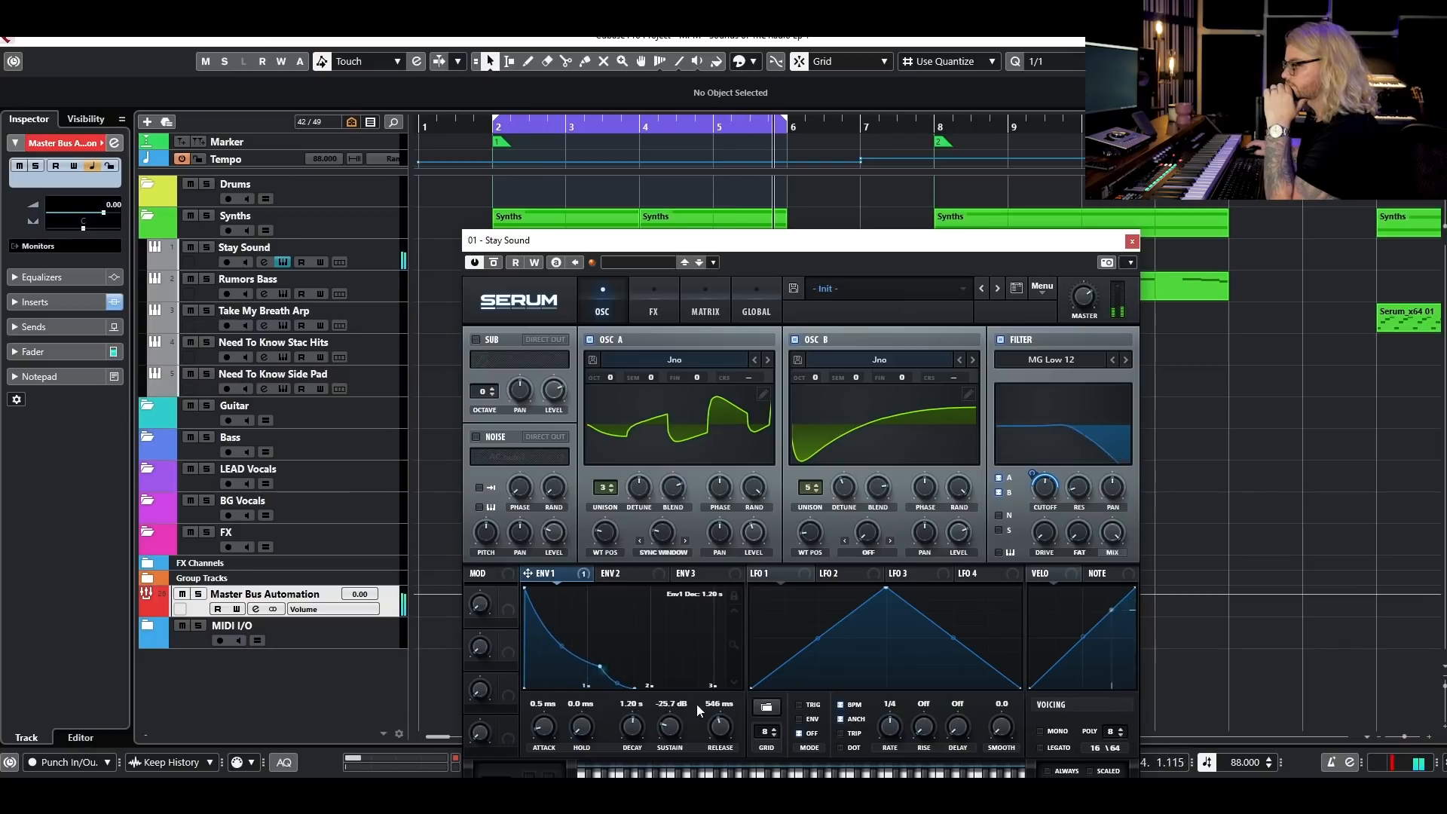
left_click_drag(722, 730, 716, 722)
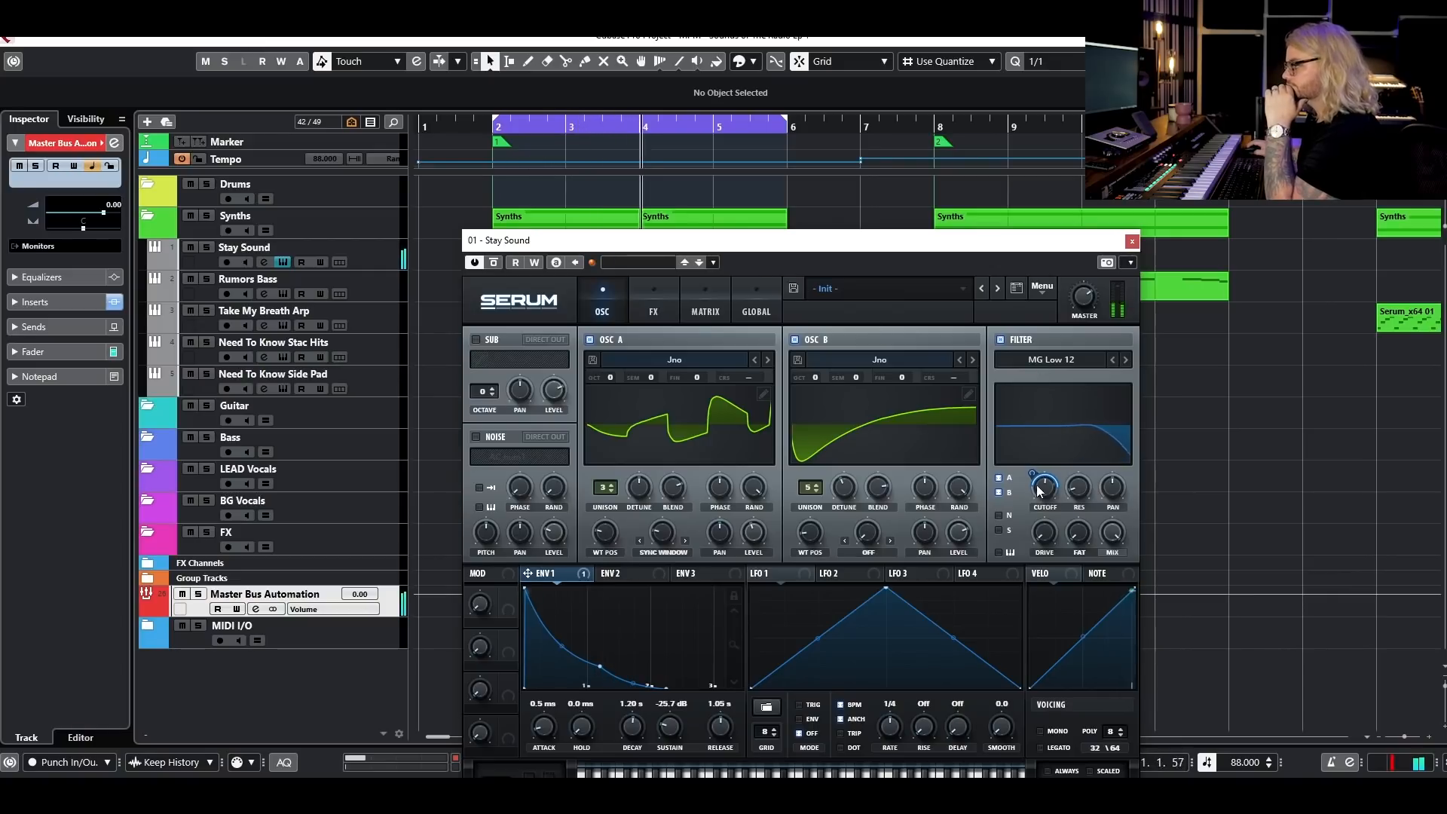
mouse_move(1043, 491)
key("space")
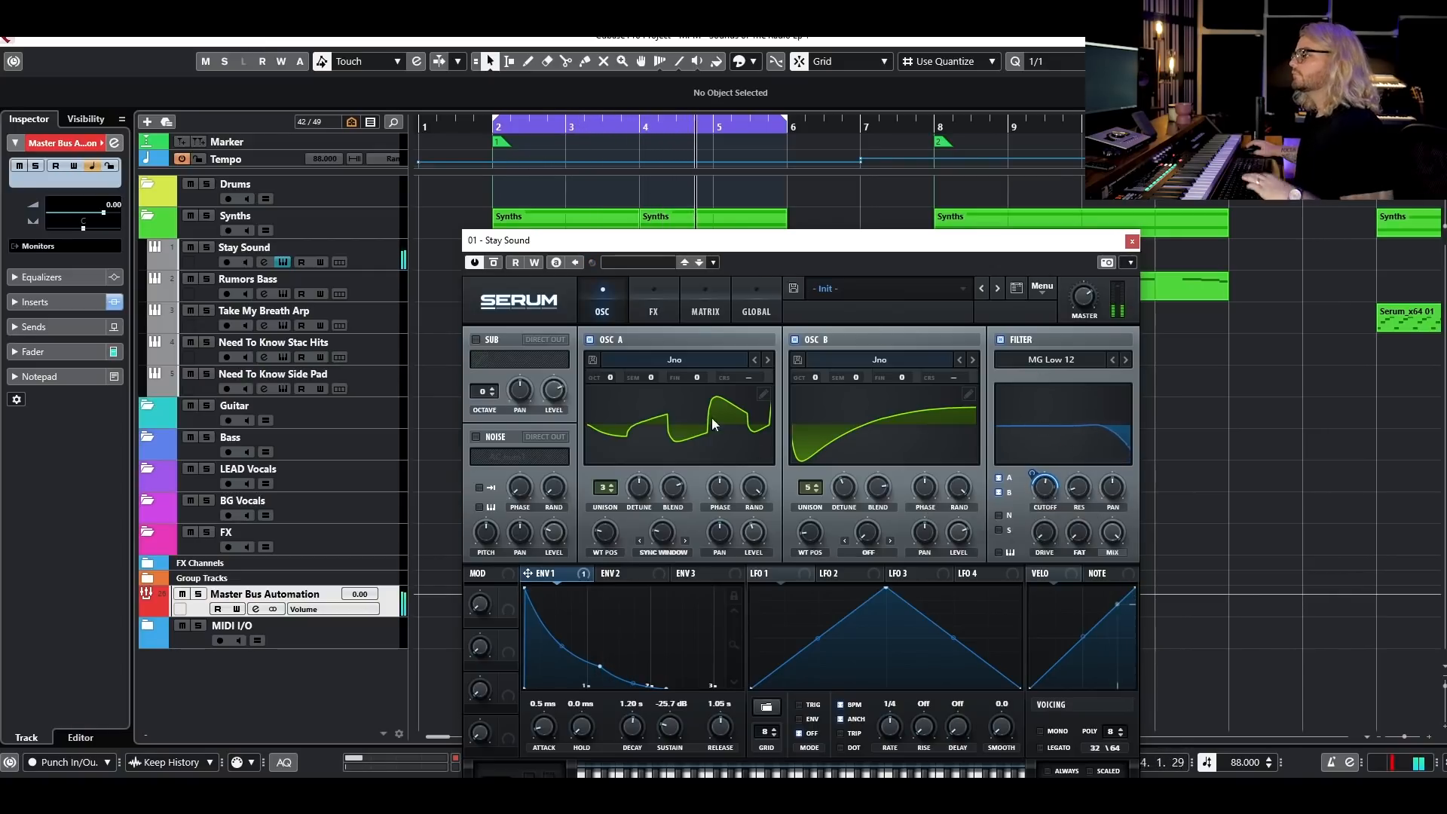
- Enable the Hyper/Dimension effect and set the Hyper mix to 18% while auditioning the loop
left_click(667, 300)
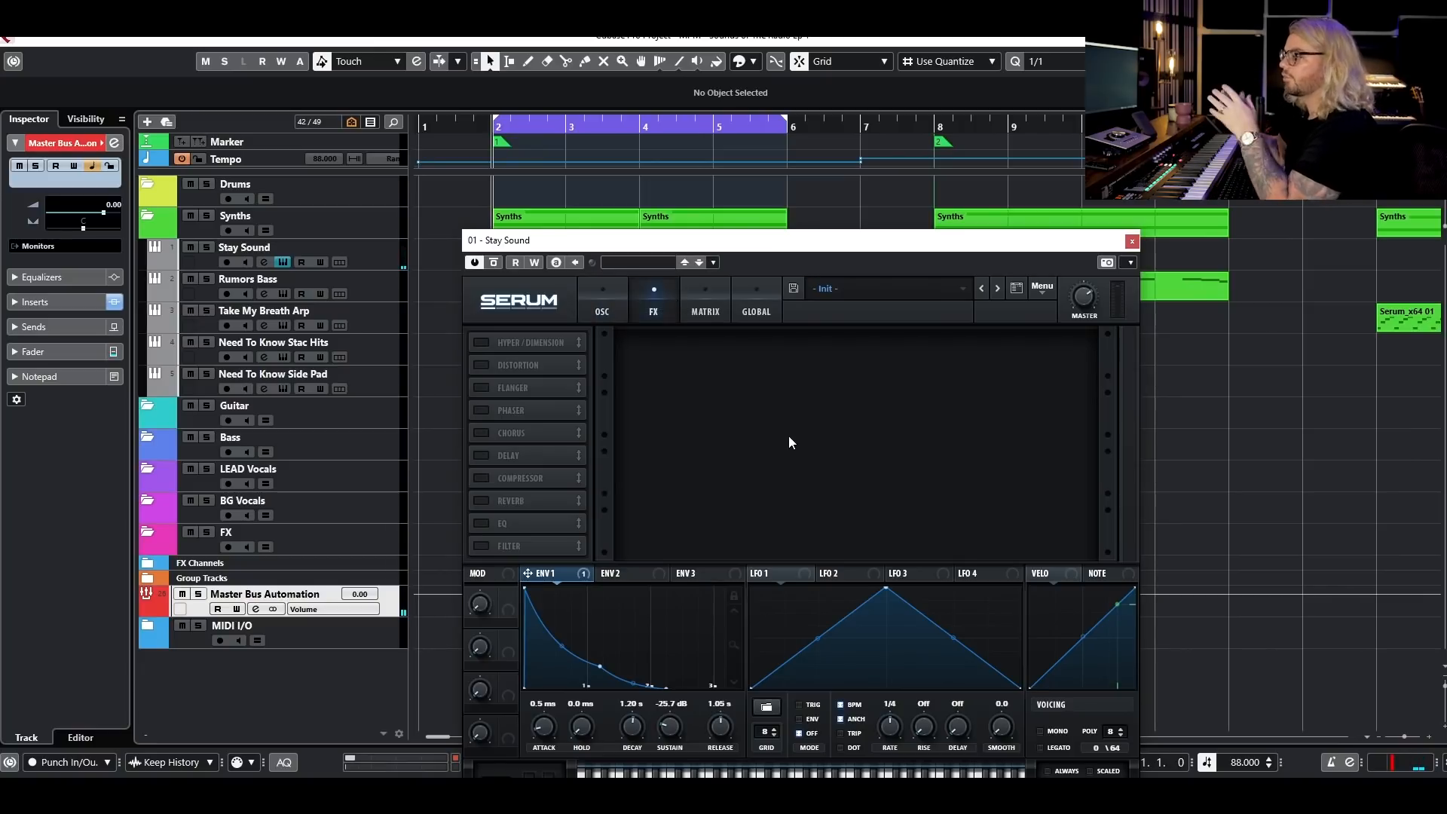
left_click(482, 343)
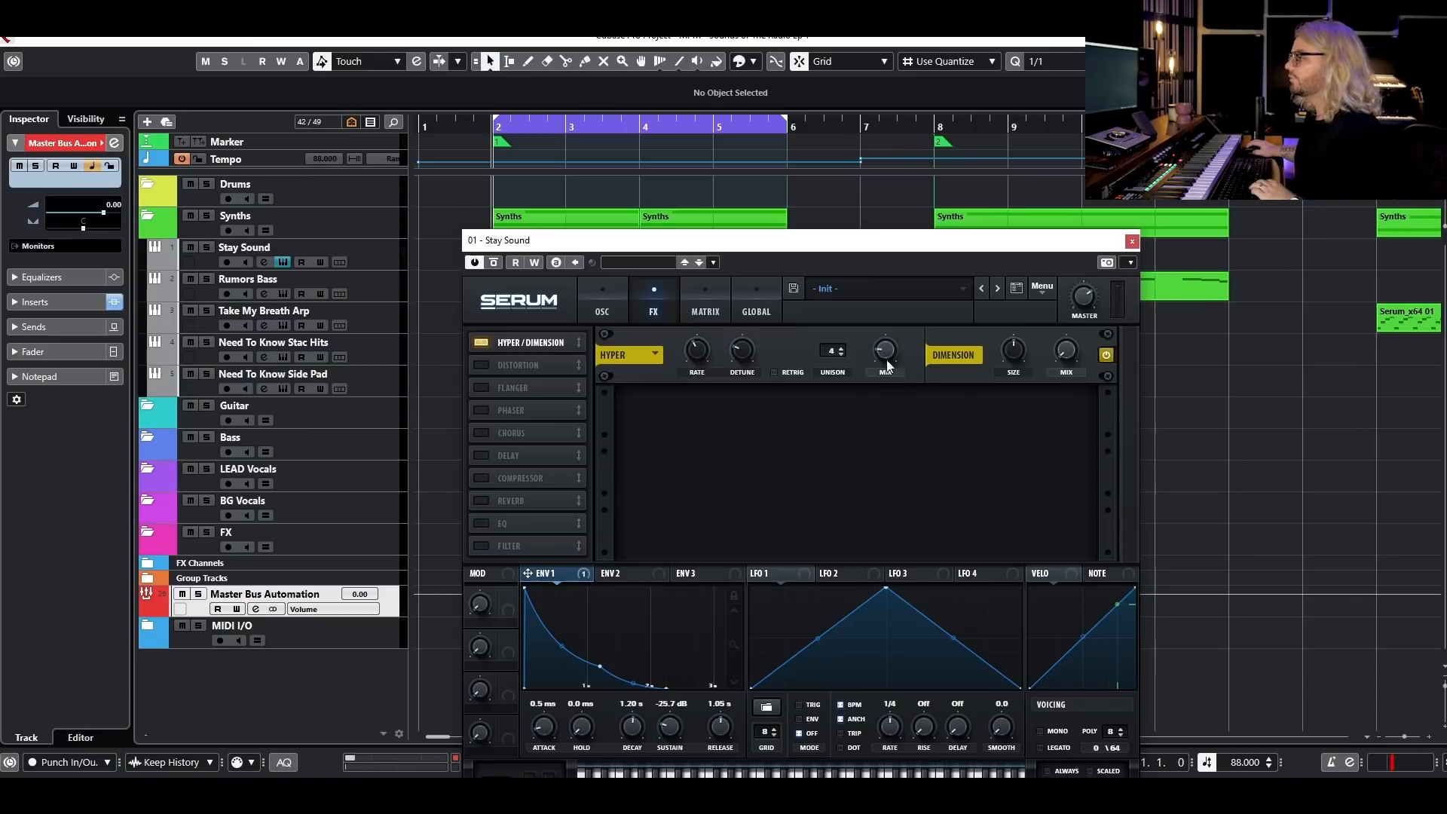
key("space")
mouse_move(881, 359)
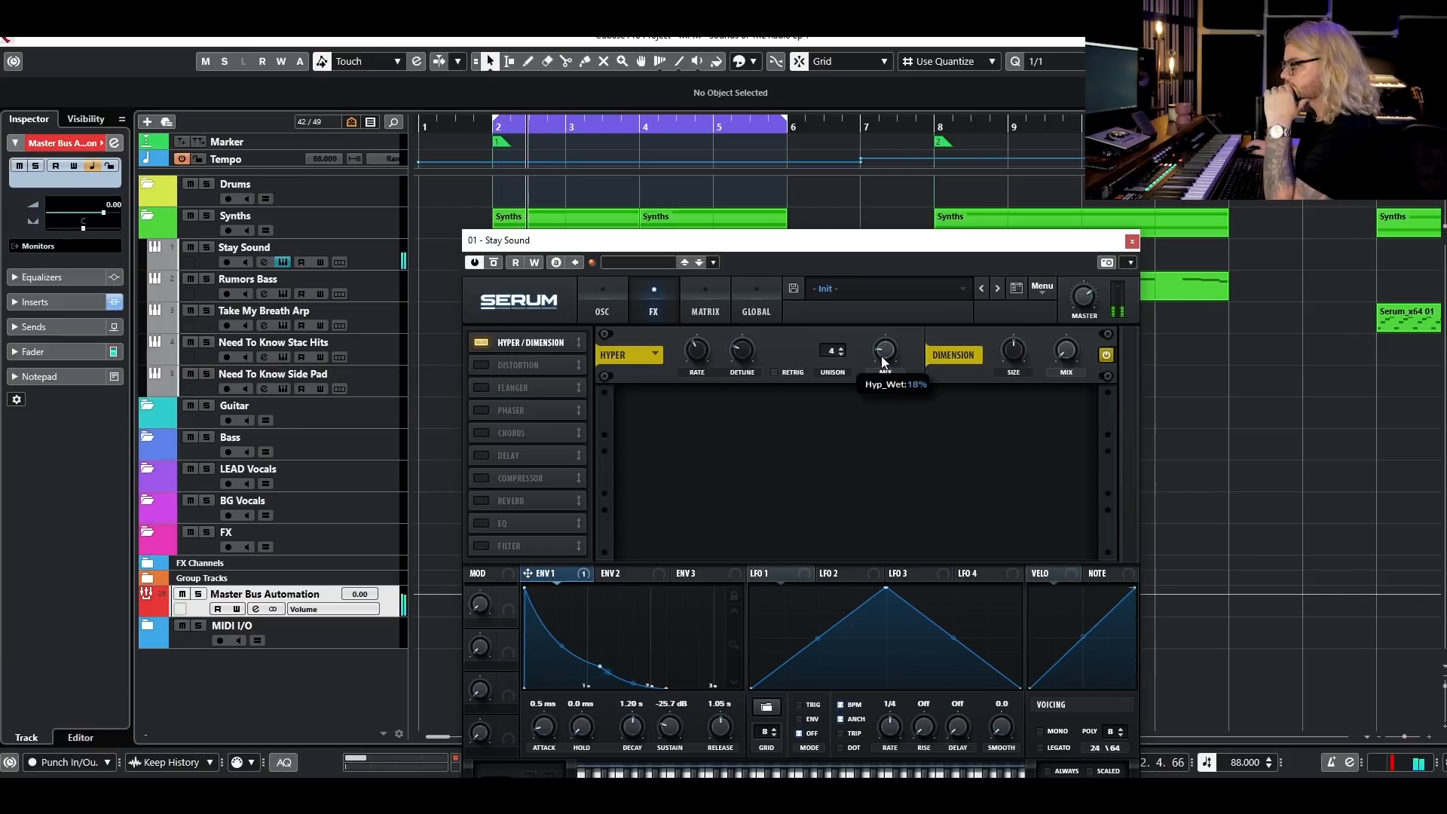
key("space")
- Enable the Phaser effect with an 18% mix and play the loop
left_click(482, 410)
mouse_move(1066, 411)
key("space")
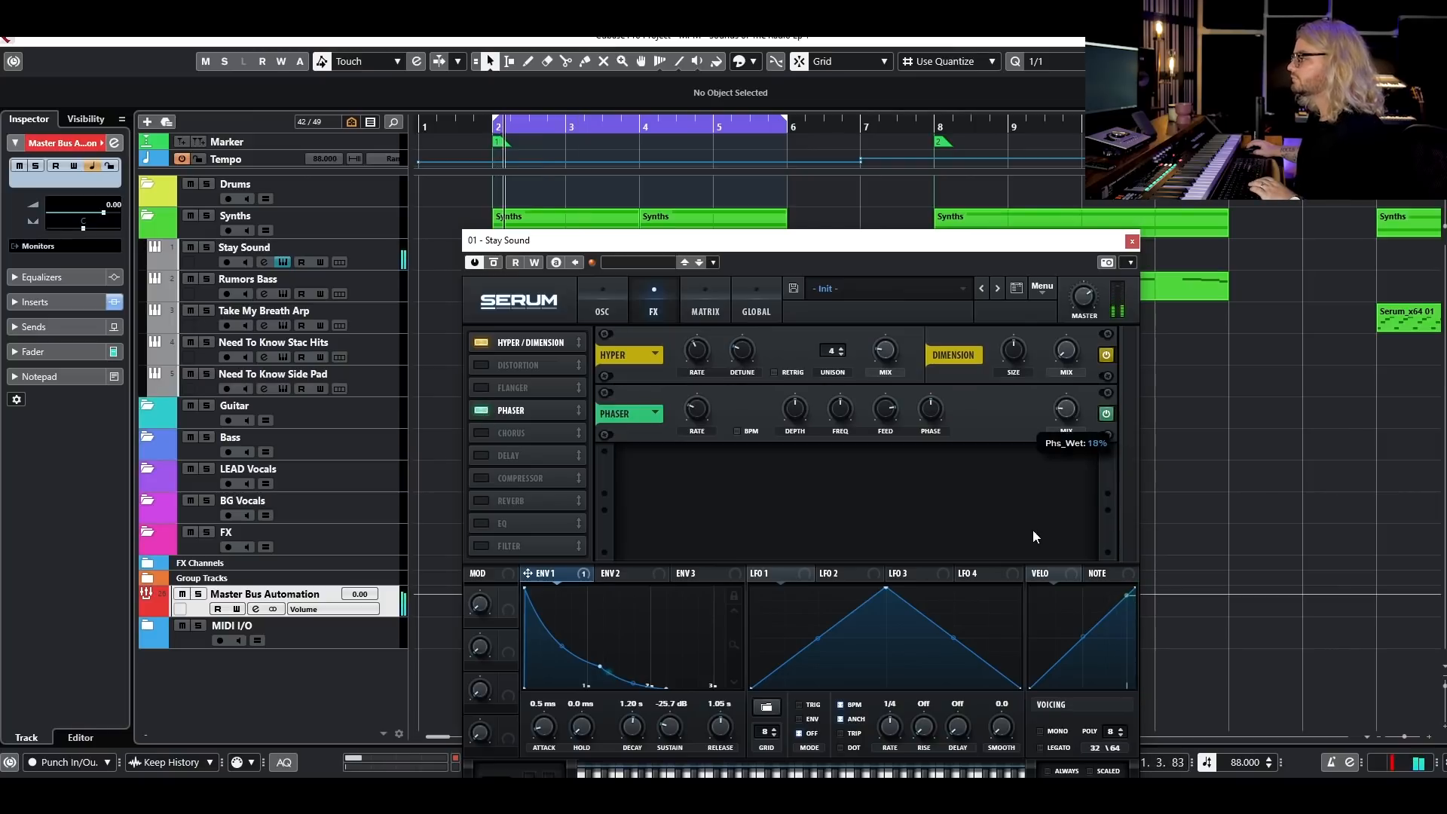
- Enable the Chorus effect with its mix at 25%, then stop playback
left_click(480, 432)
mouse_move(1059, 498)
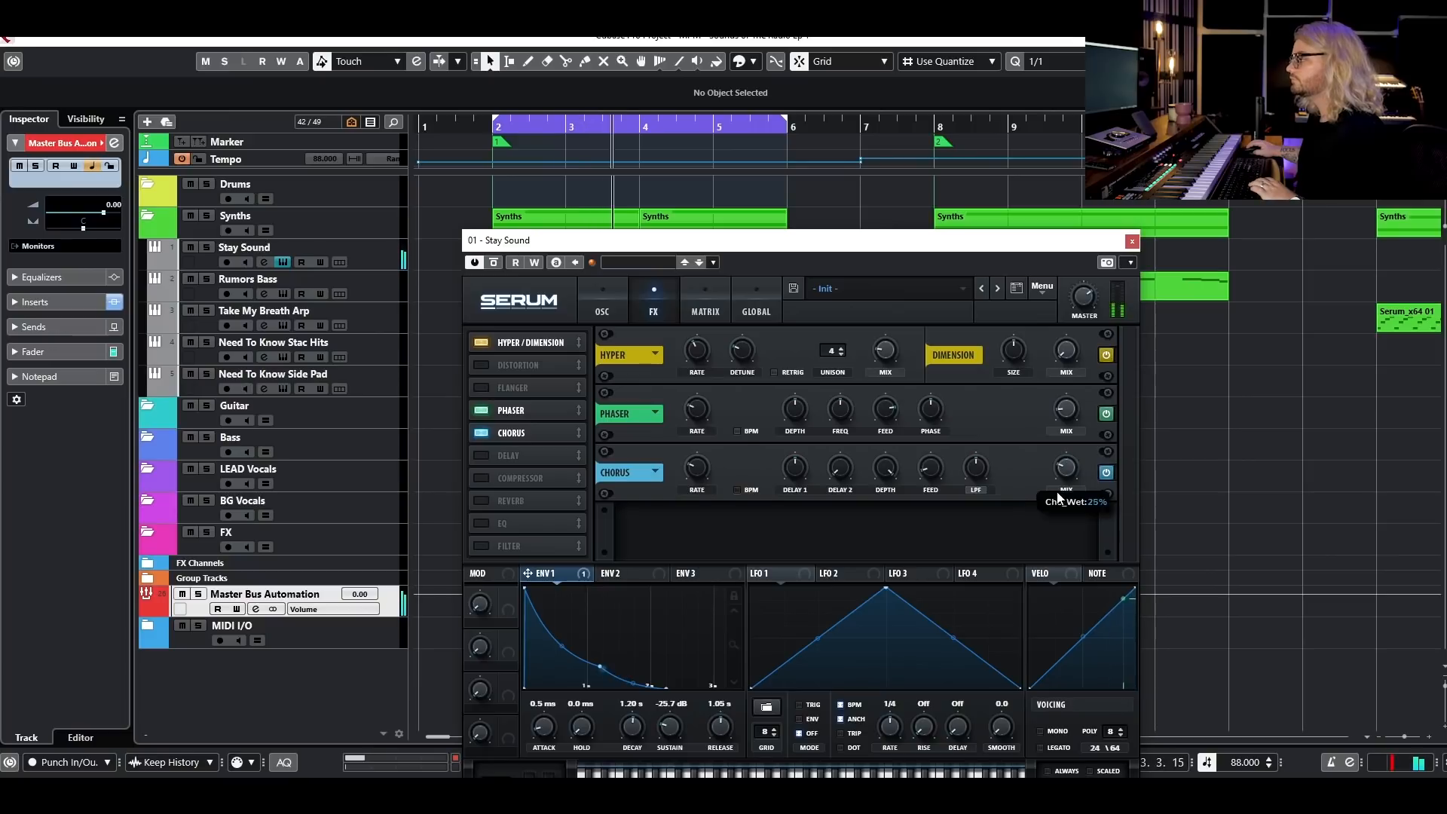
key("space")
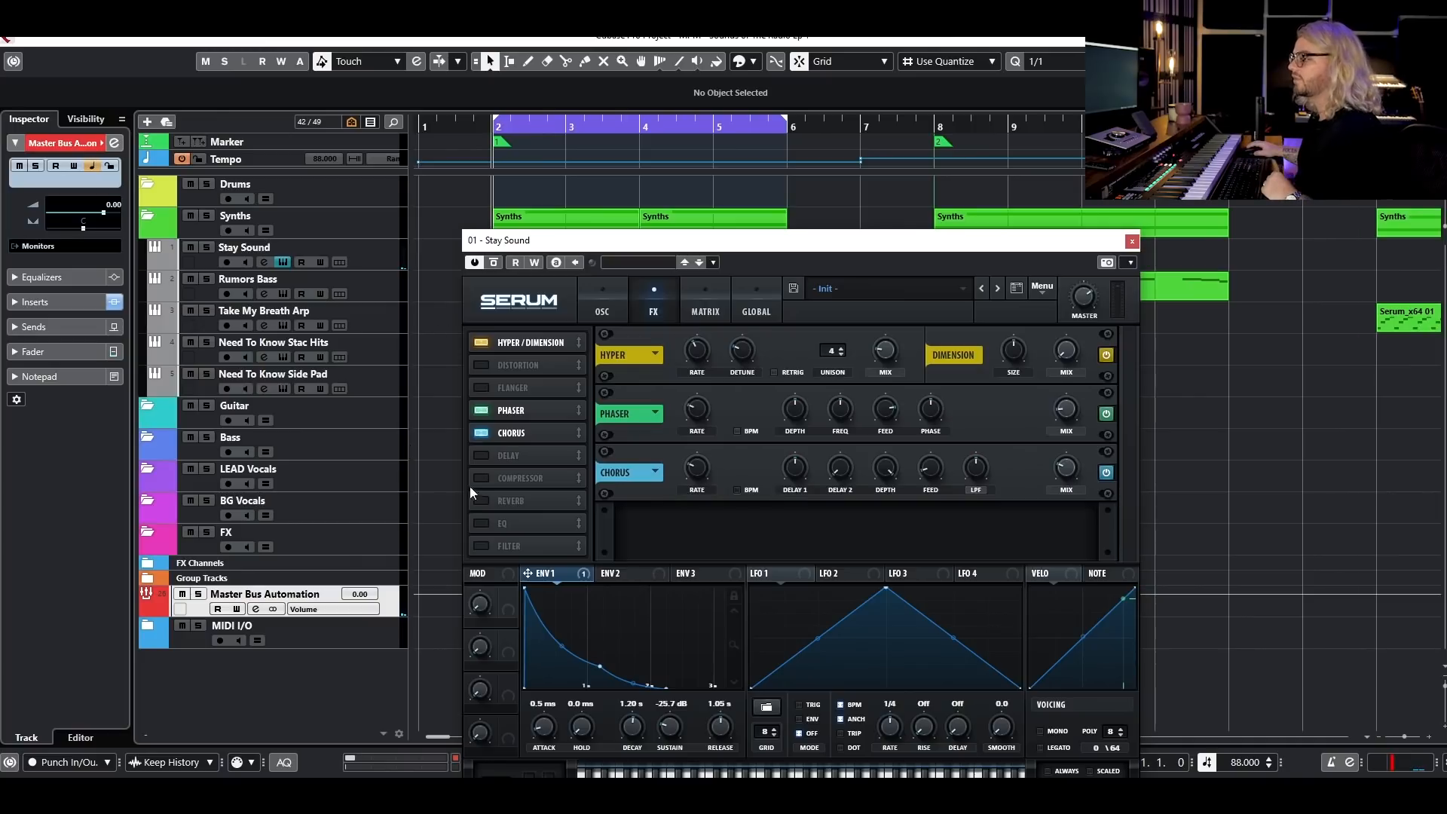
- Enable the Delay effect, set its left and right times to 1/8, and play the loop
left_click(479, 460)
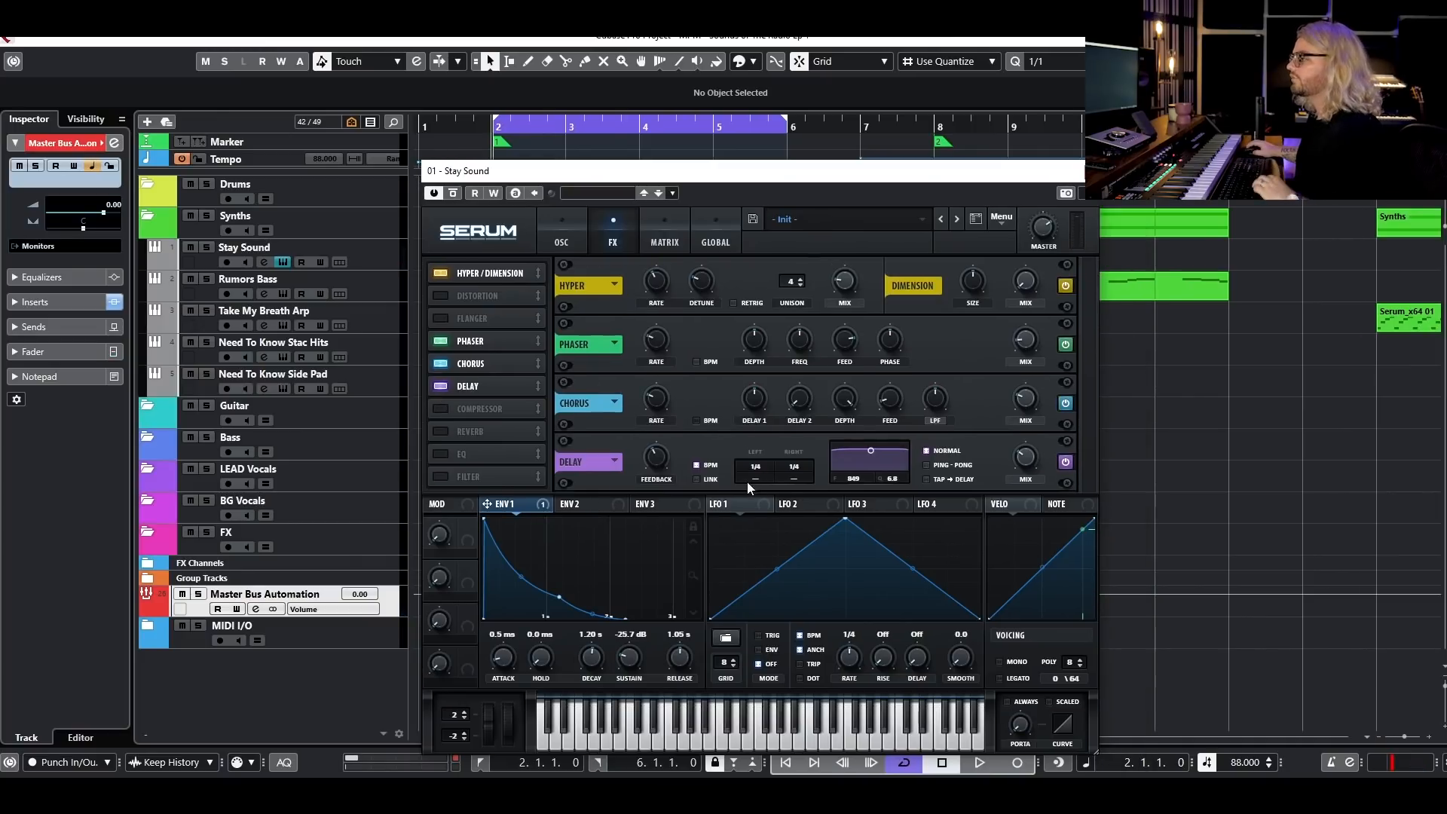
left_click_drag(749, 473, 801, 479)
key("space")
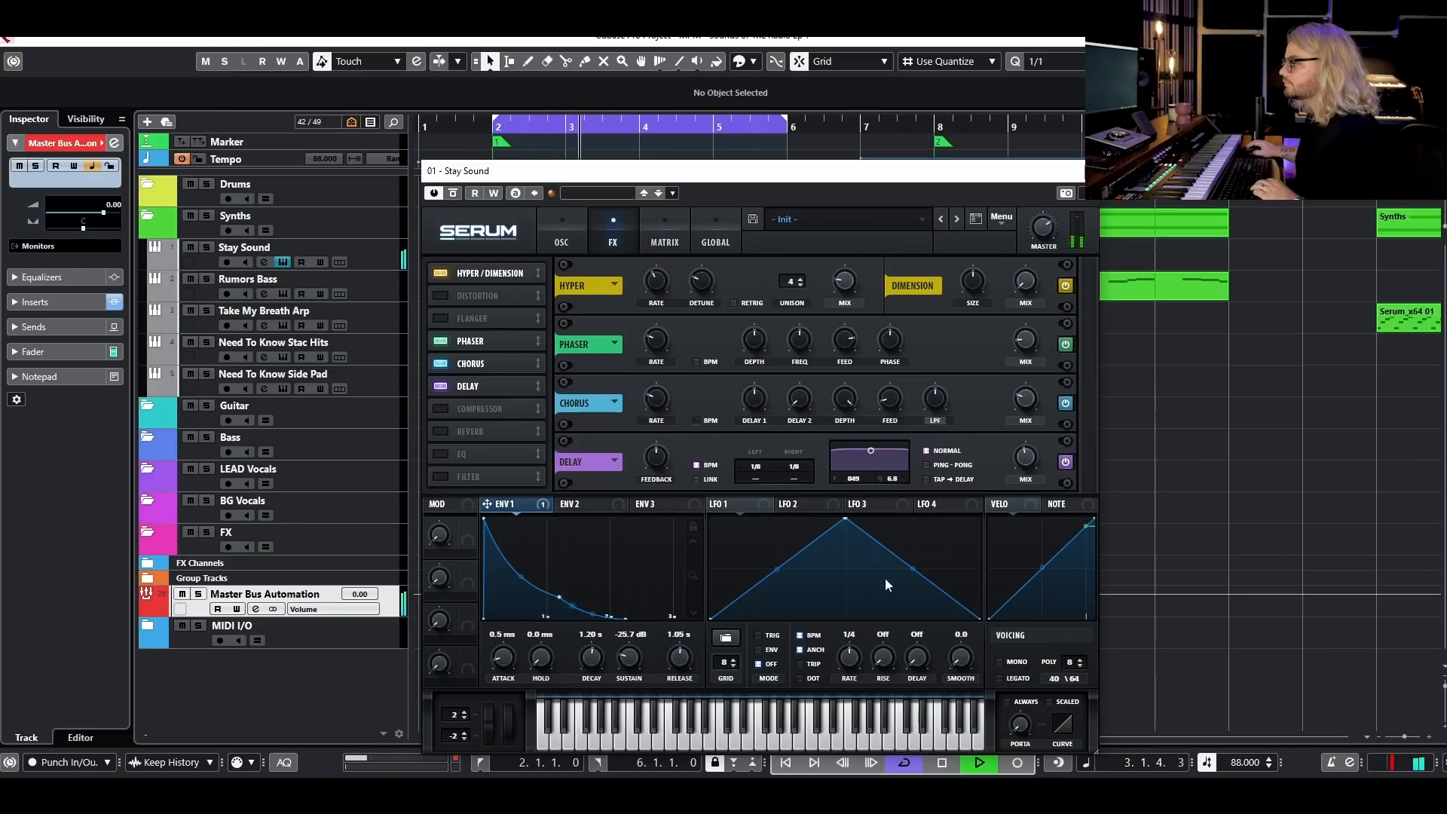
- Set the delay filter's bandwidth to 0.9 and switch the delay to Ping-Pong mode, then stop playback
left_click_drag(870, 451, 871, 498)
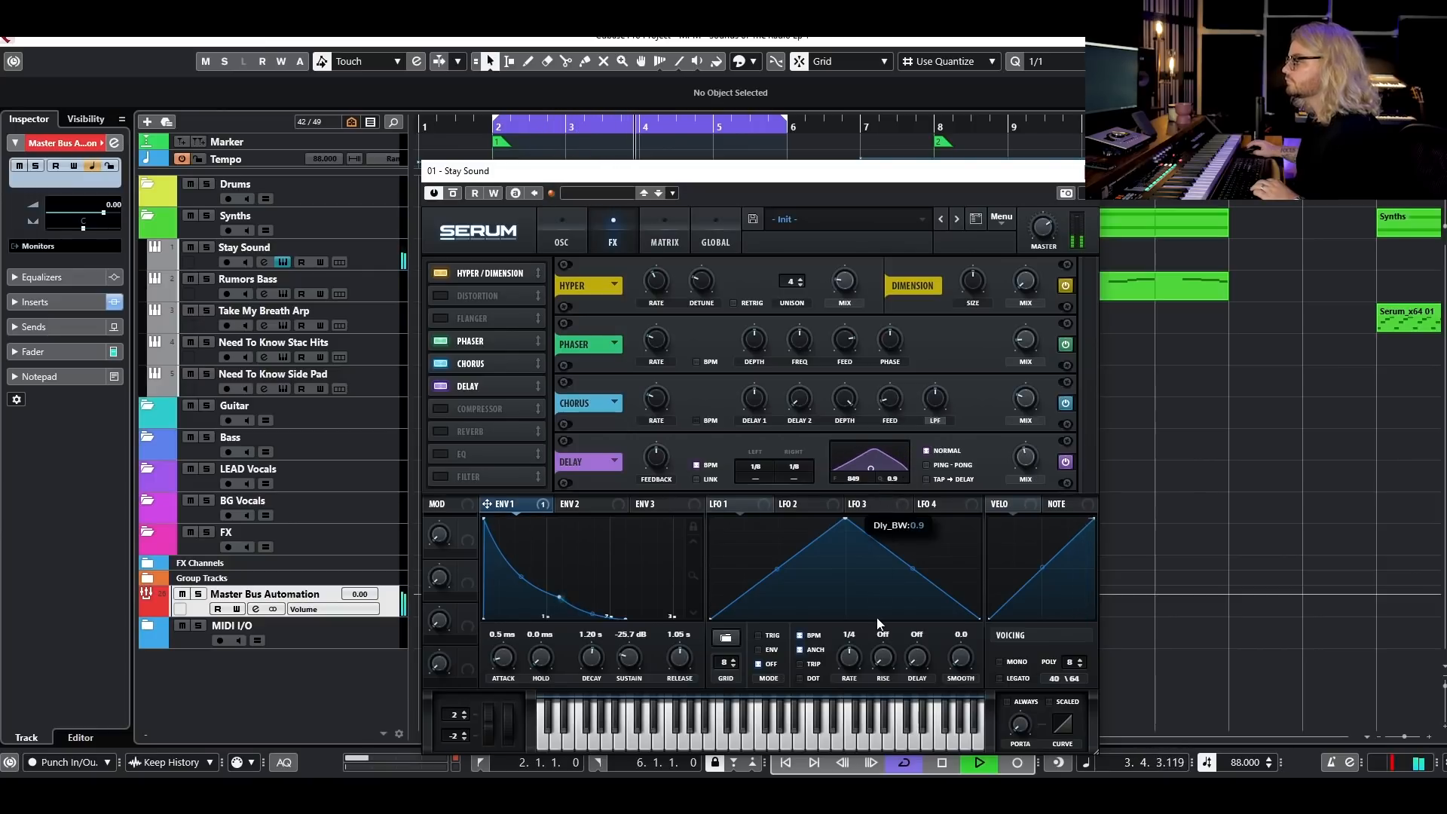
left_click(930, 465)
mouse_move(1019, 465)
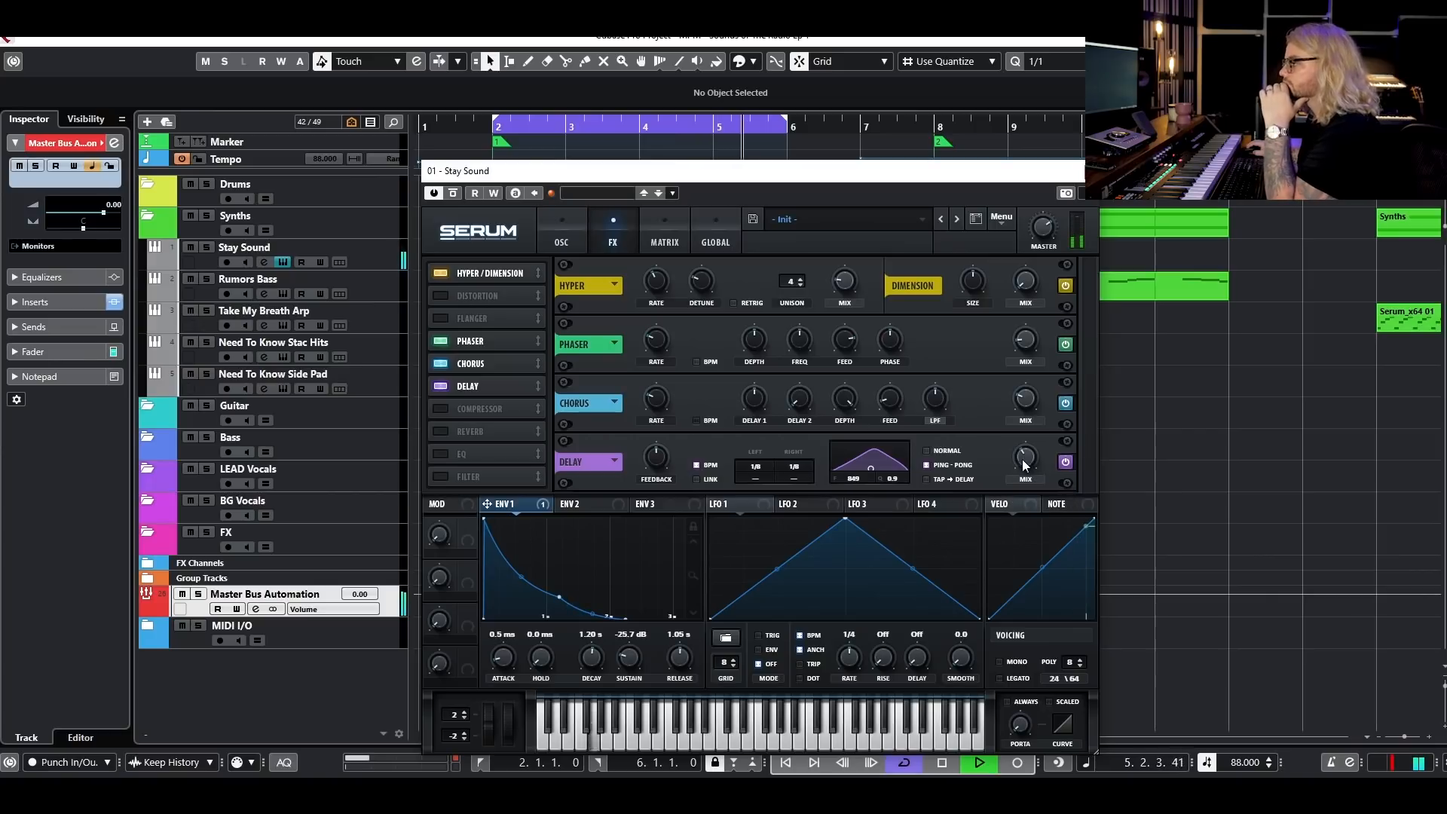
key("space")
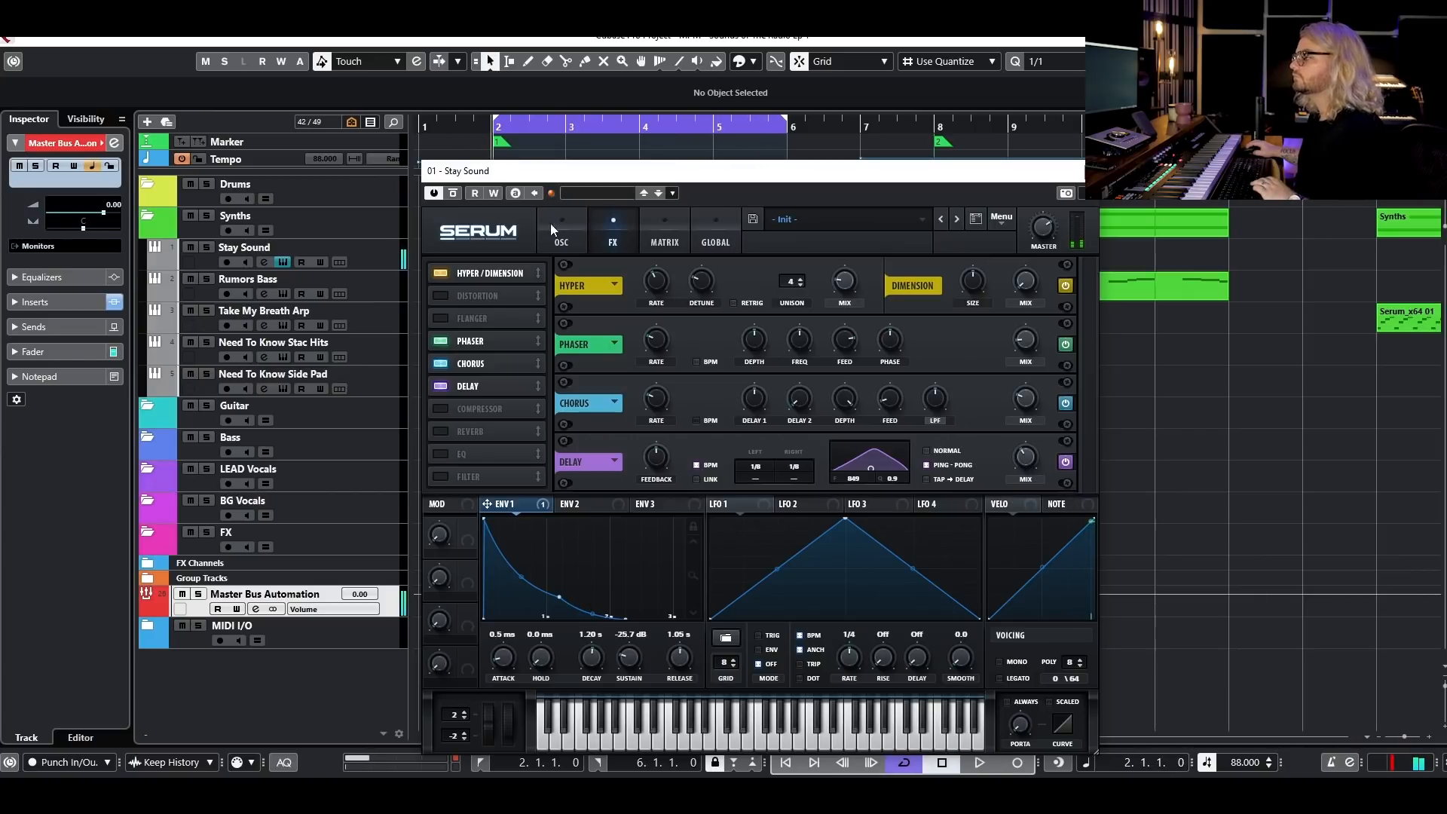
- Enable the Reverb effect and set its mix to 28% while the loop plays, then stop playback
left_click(487, 430)
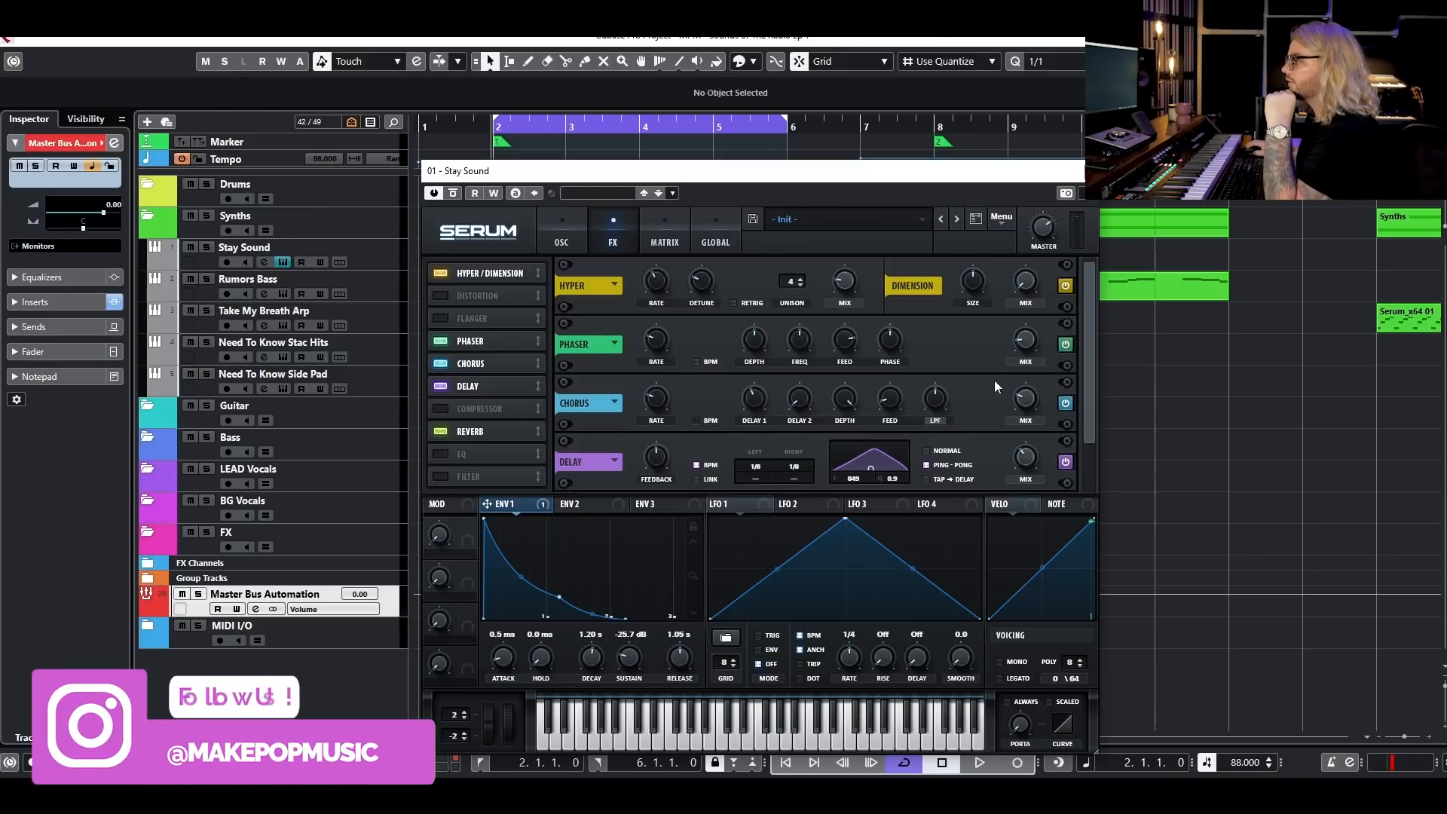
left_click_drag(1087, 385, 967, 485)
key("space")
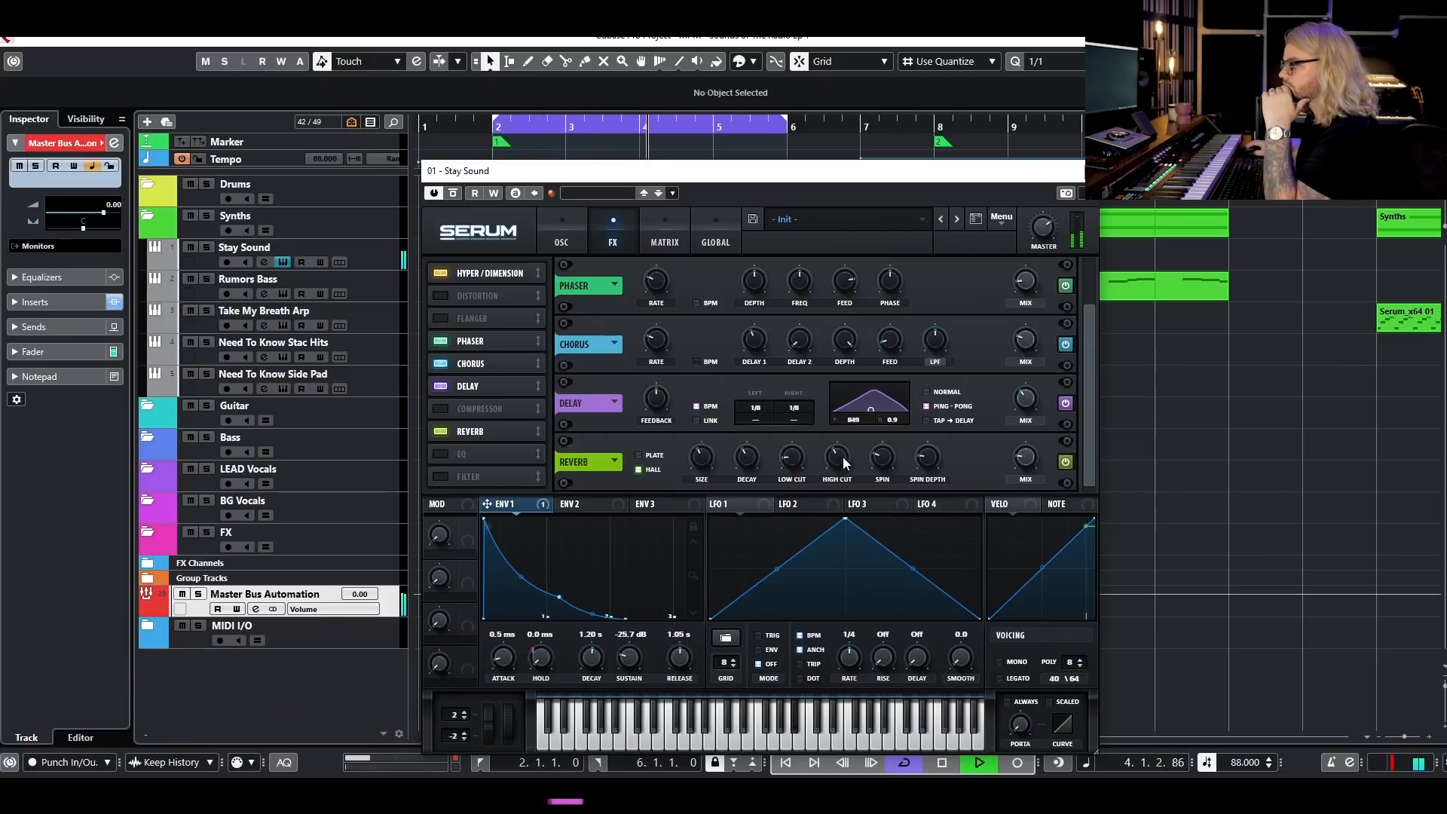
left_click(1066, 462)
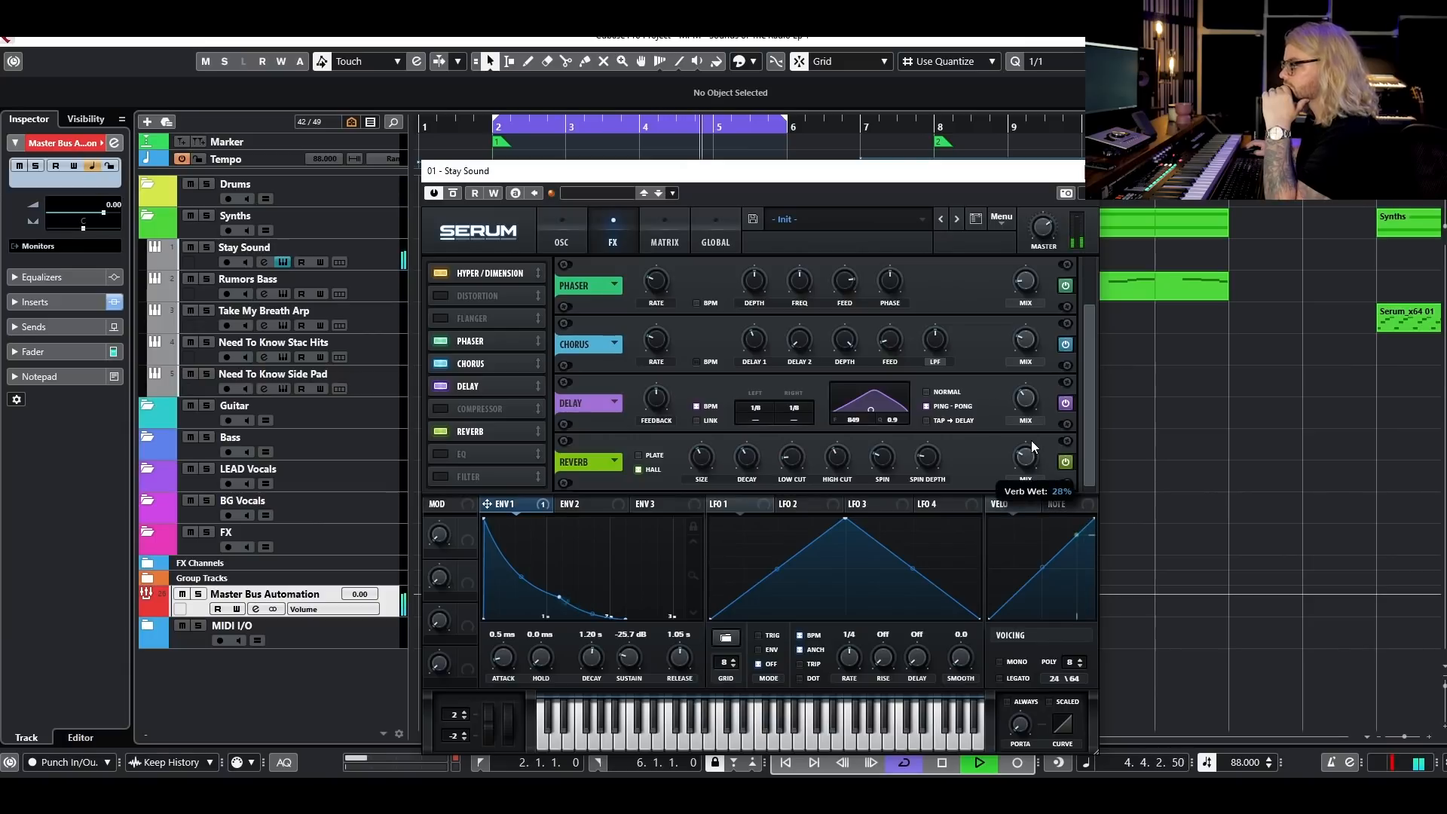
mouse_move(1040, 231)
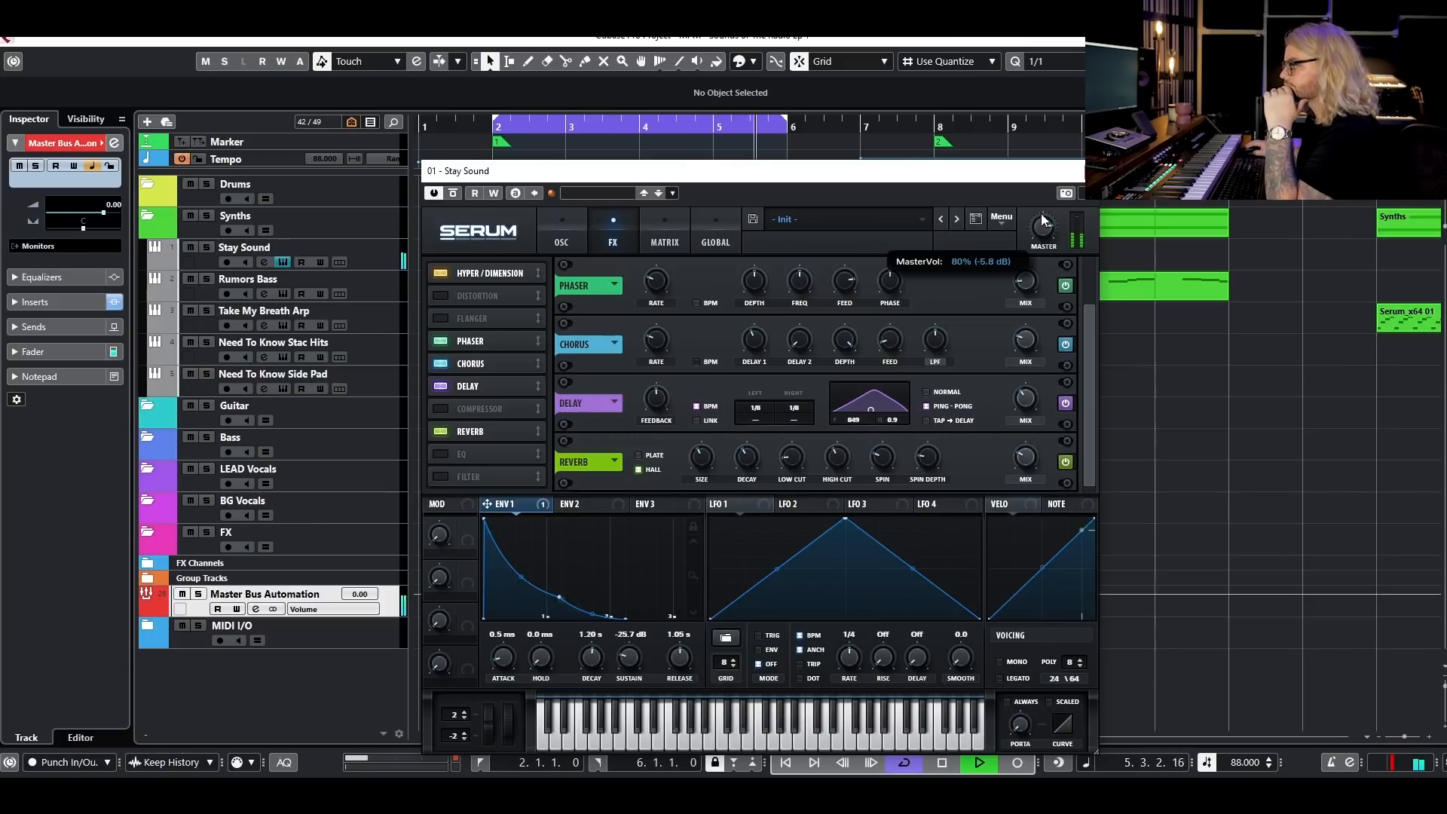
key("space")
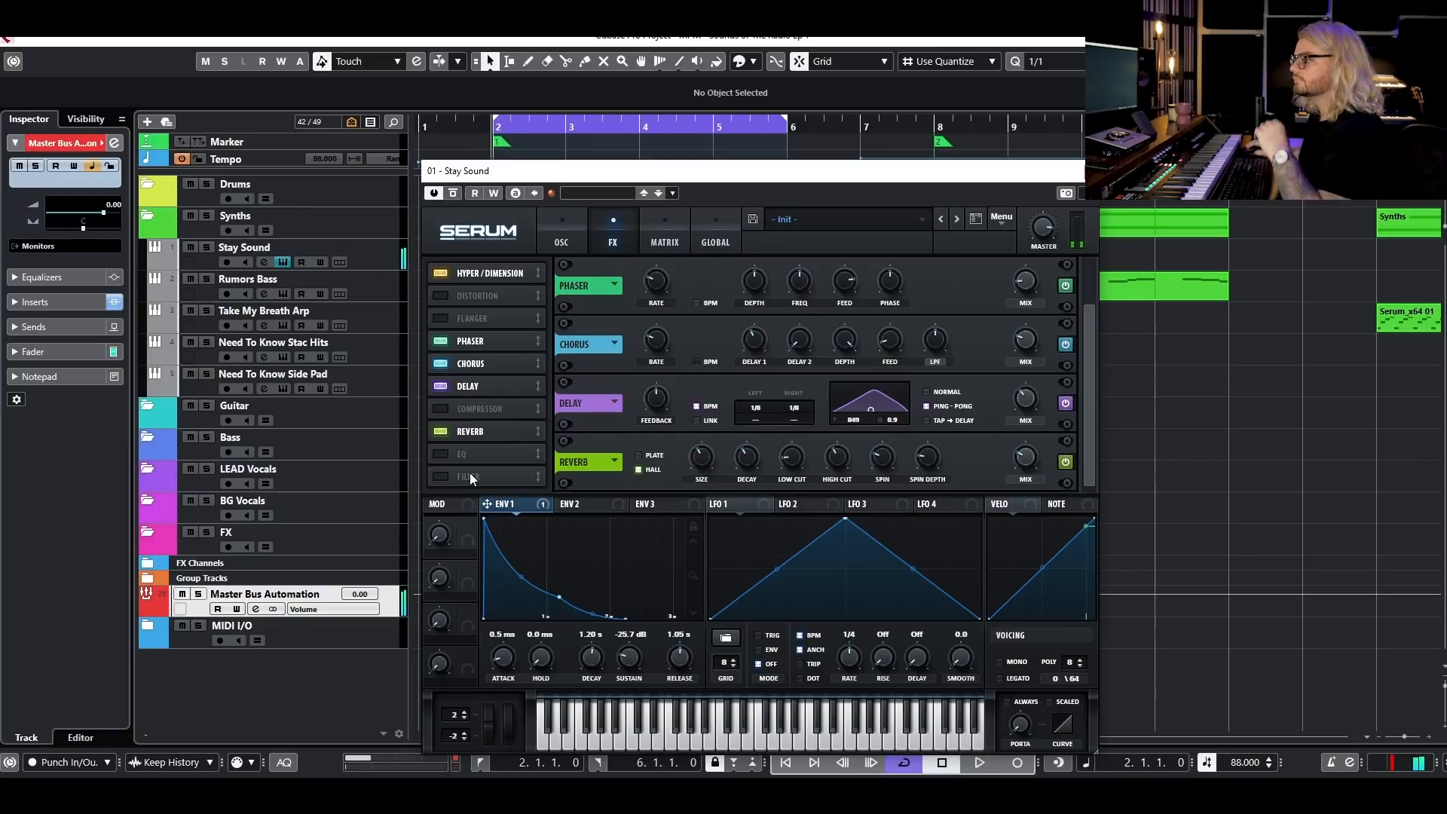
- Enable the EQ effect and adjust the gain and frequency of its low shelf band while the loop plays
left_click(440, 454)
left_click(770, 475)
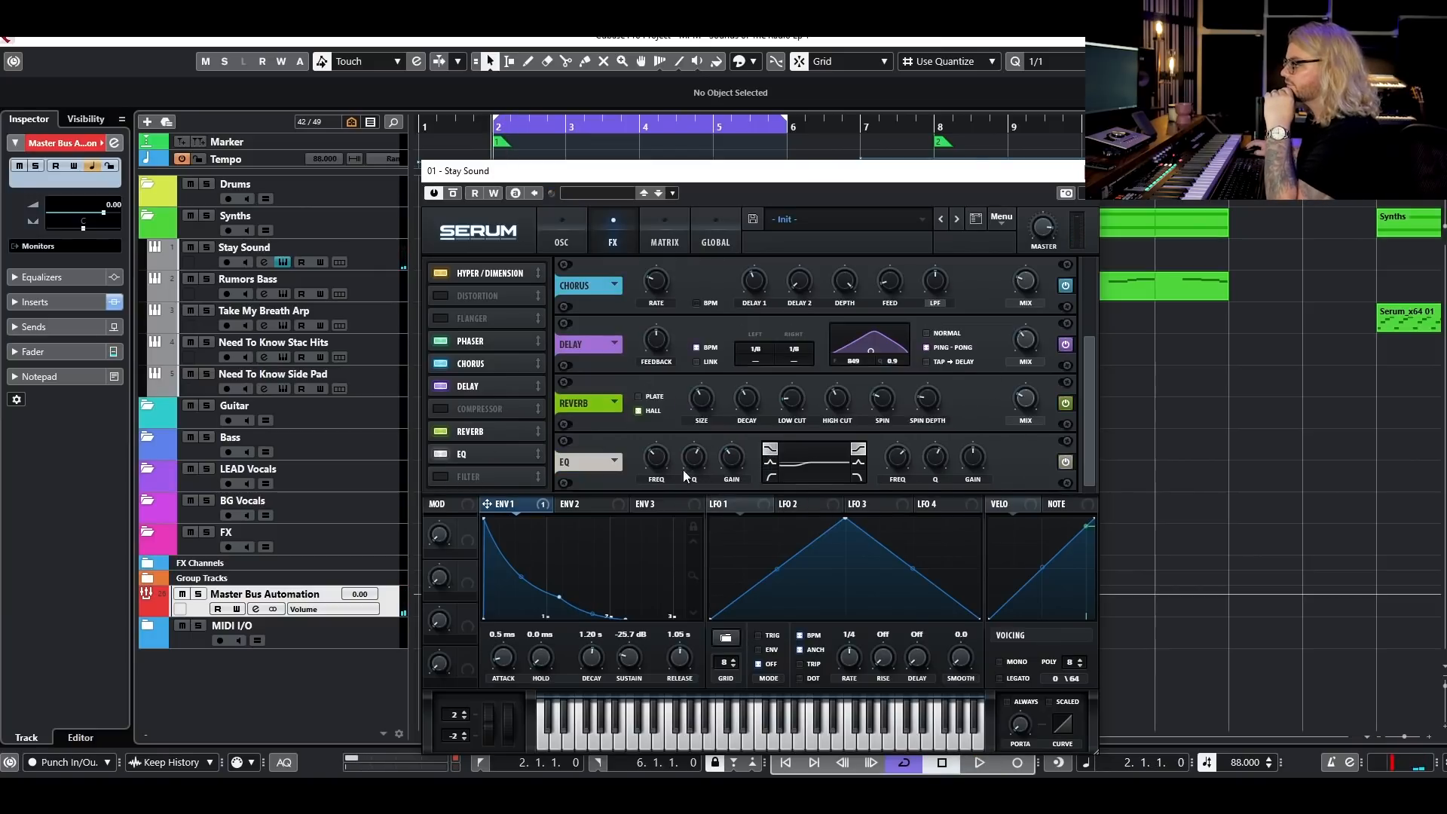
mouse_move(667, 458)
key("space")
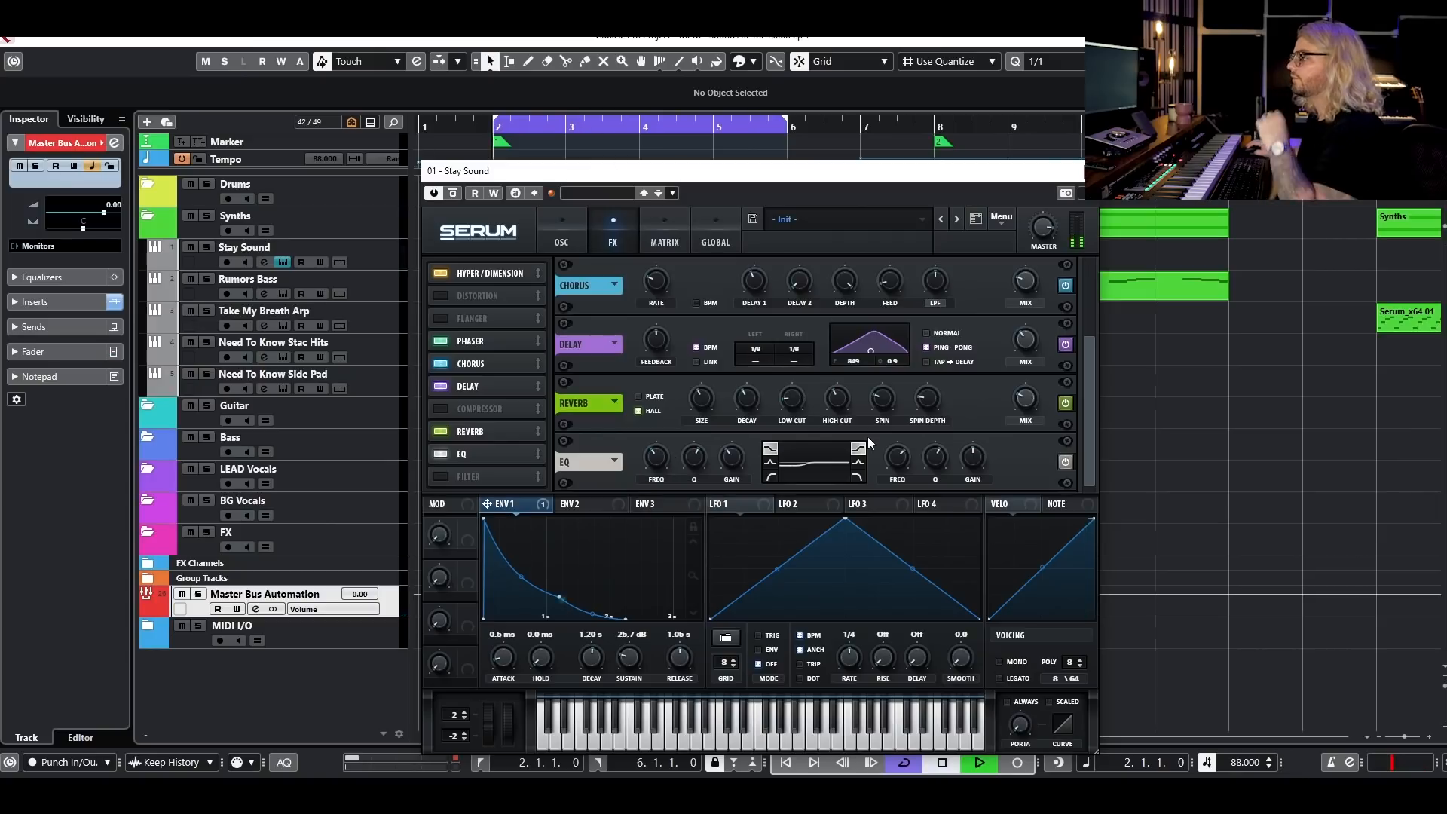
left_click_drag(729, 471, 661, 456)
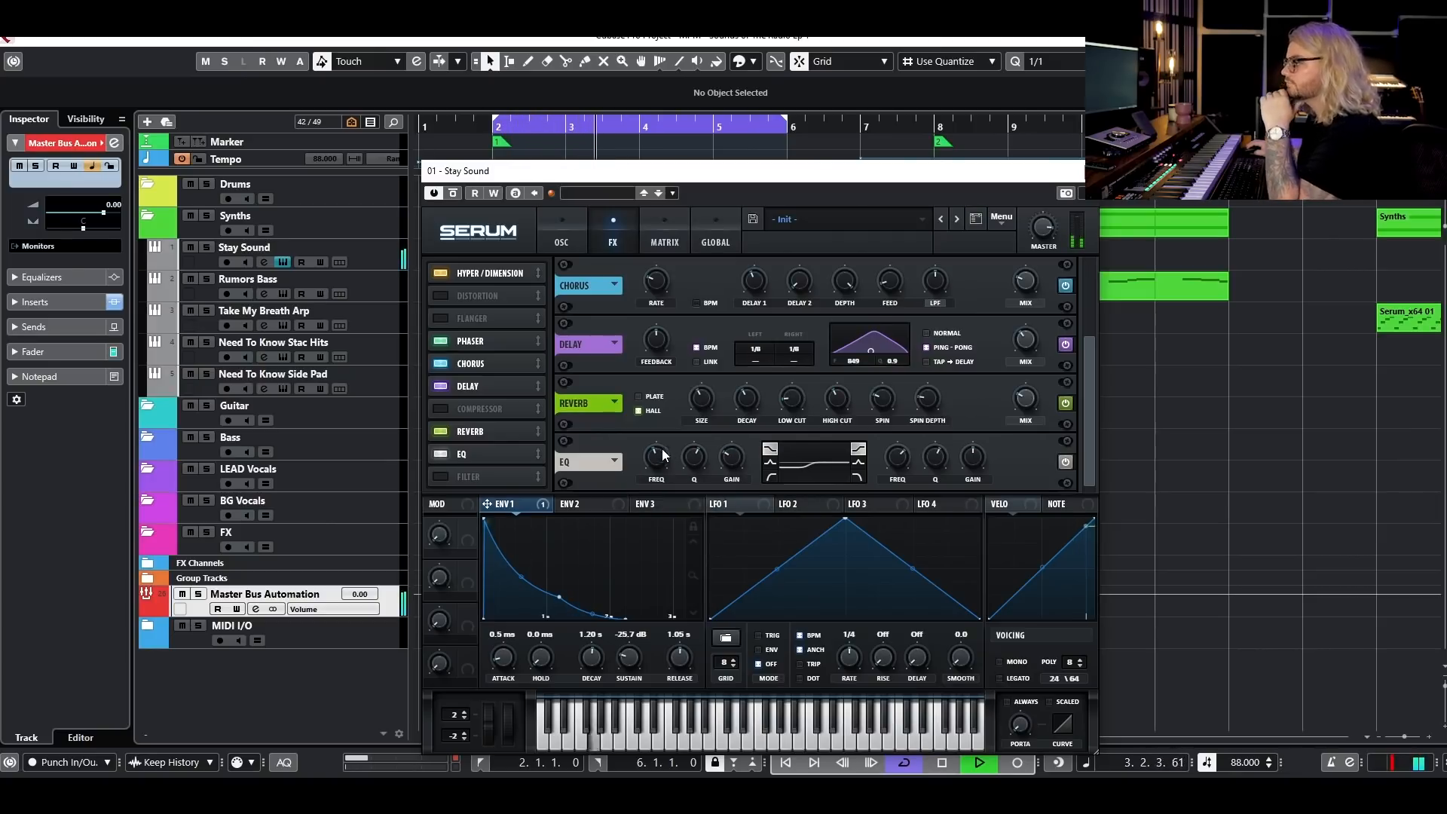
- Switch the EQ's high band to the LPF type, play the loop to audition it, then stop playback
key("space")
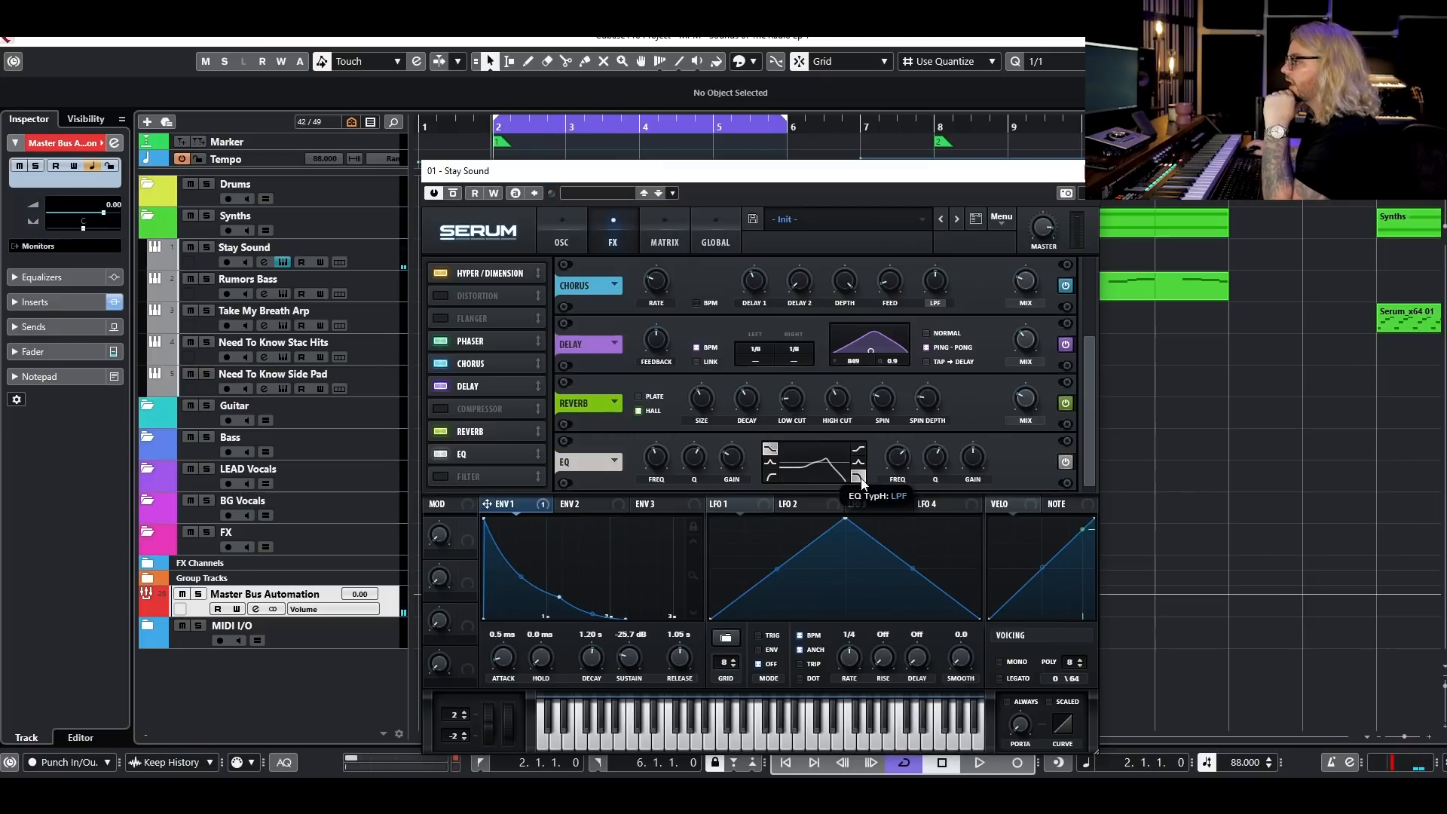
key("space")
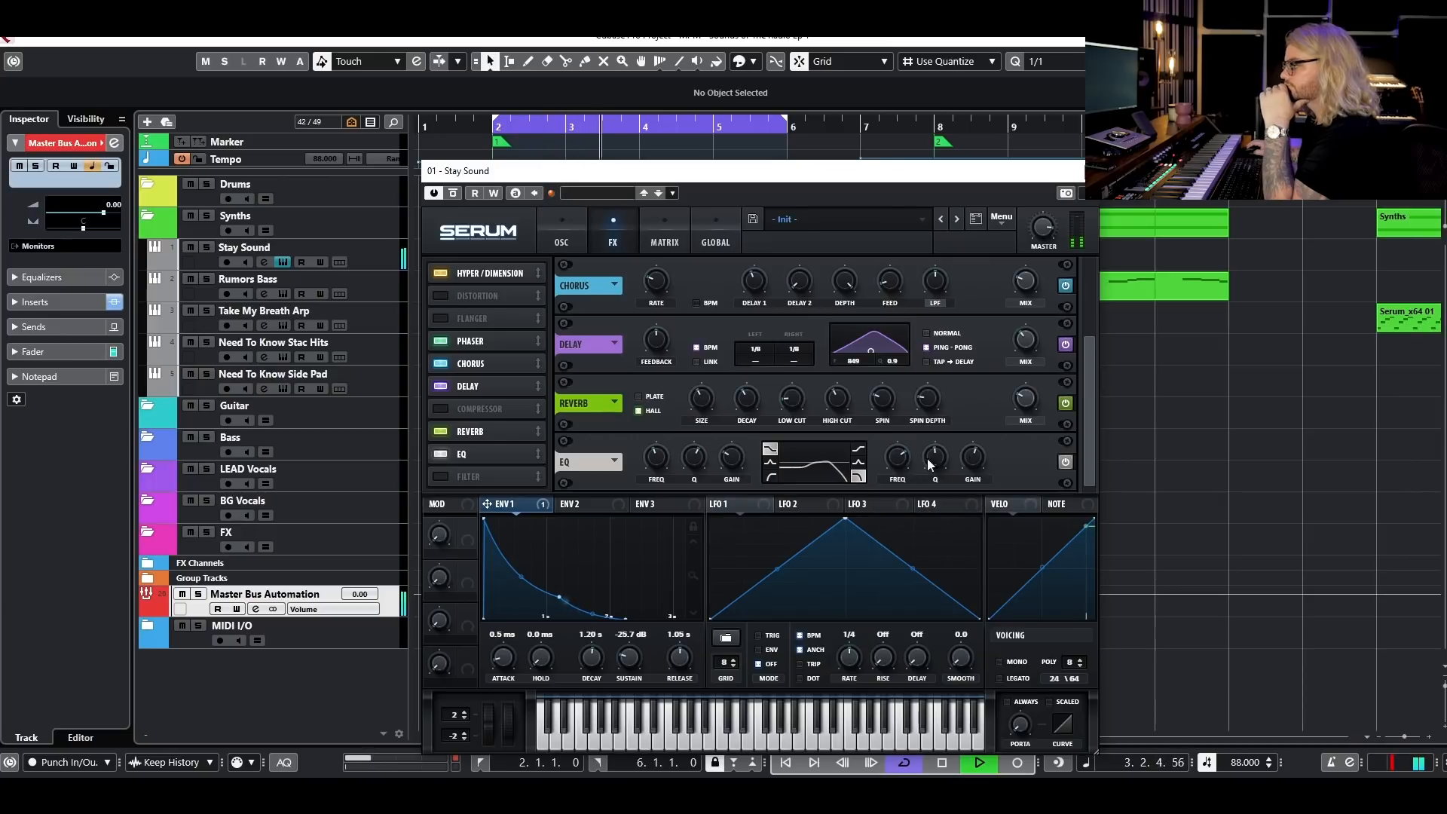
mouse_move(1045, 229)
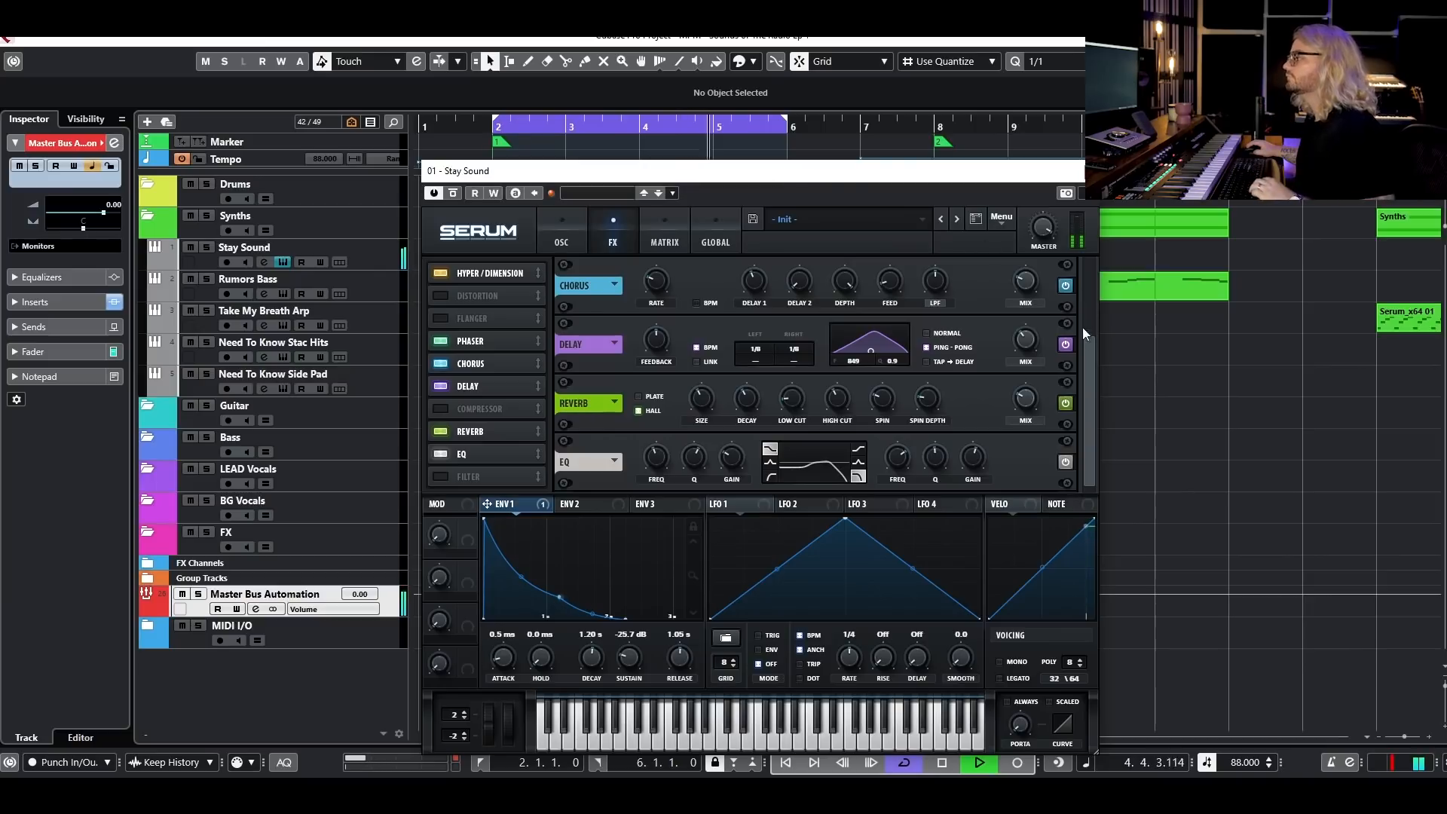
key("space")
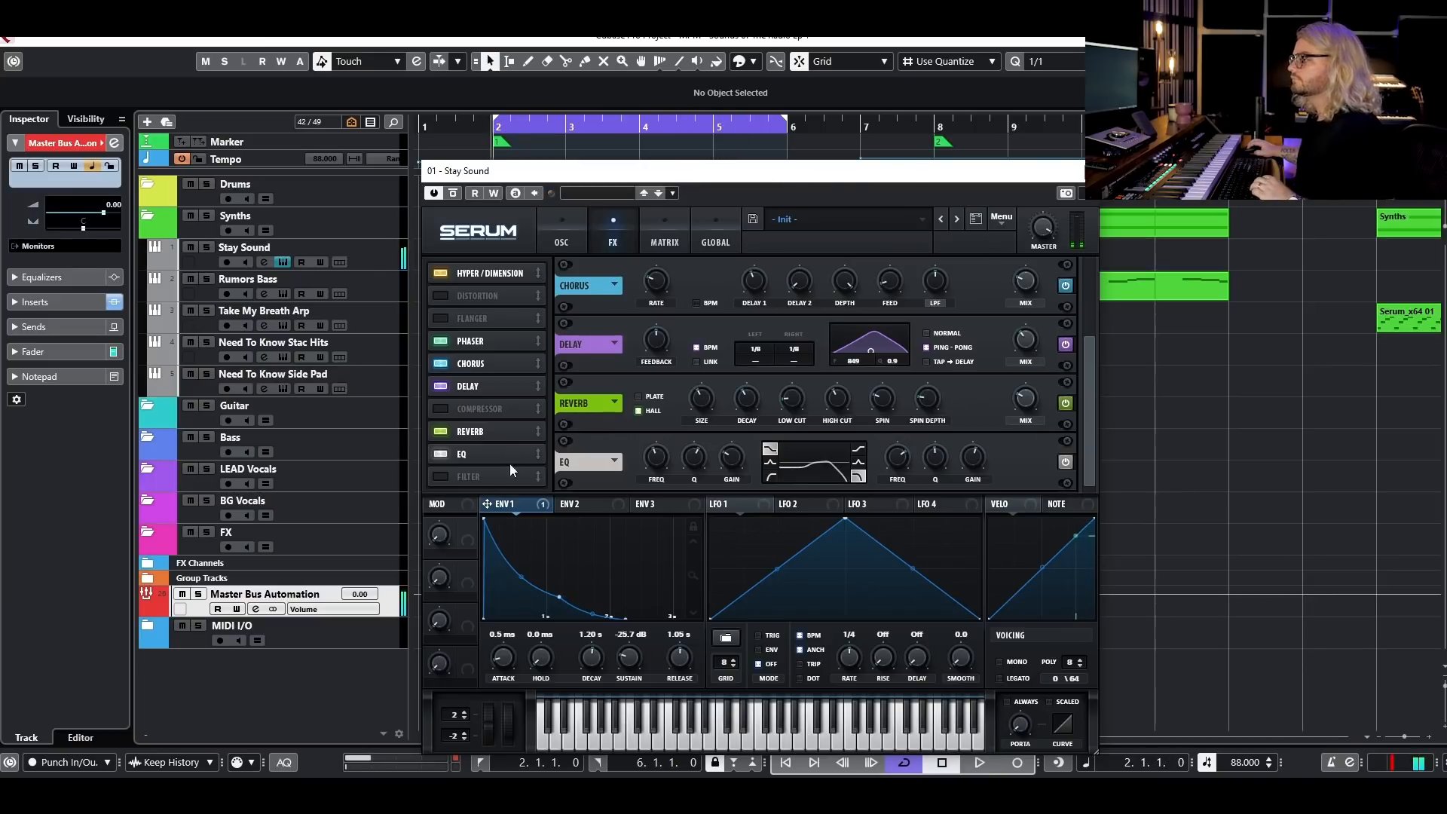
- Enable the Compressor effect, move it after the EQ in the effects chain, and play the loop
left_click(473, 410)
left_click_drag(473, 410, 469, 455)
key("space")
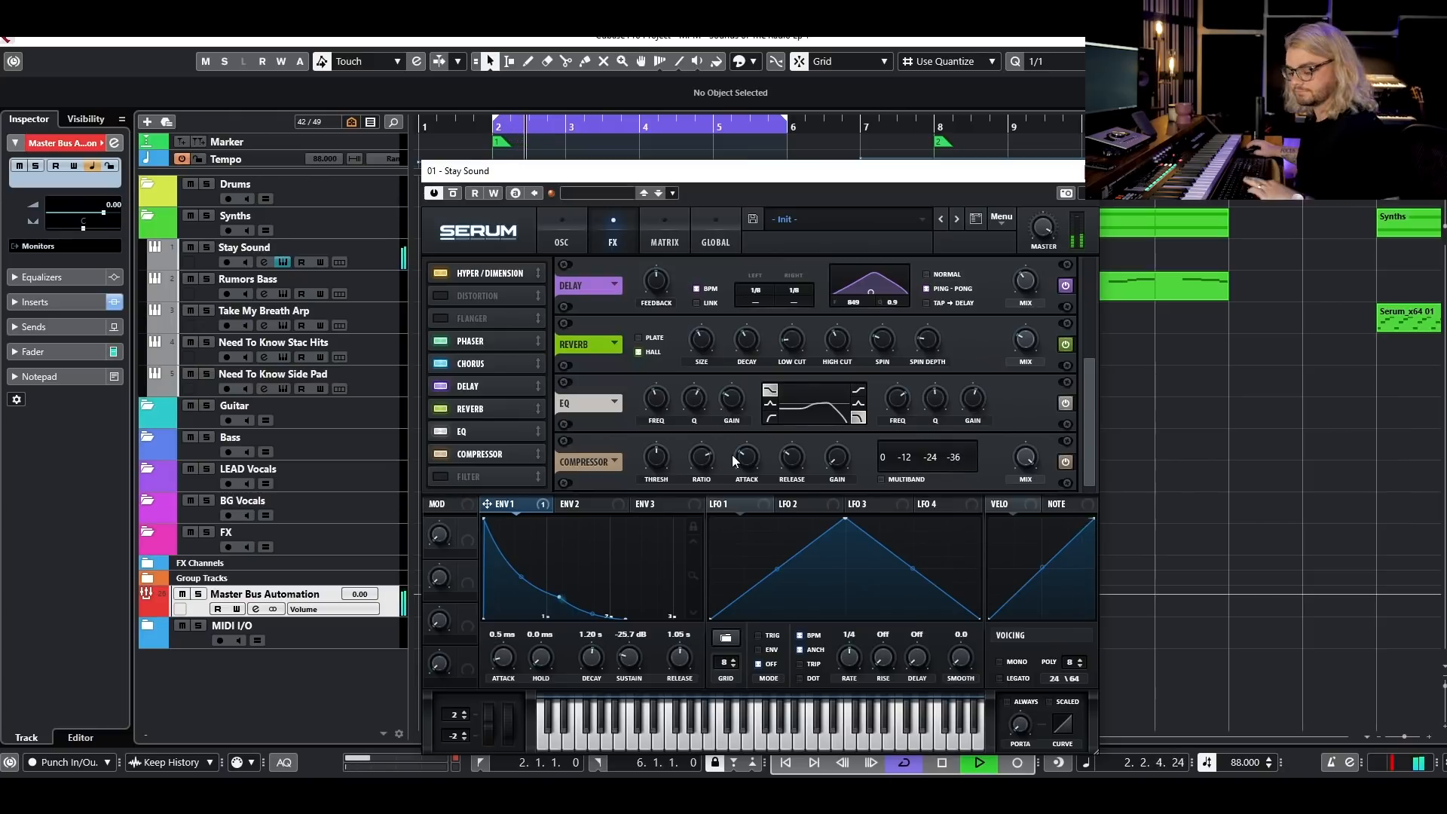
key("space")
key("space")
- Adjust the compressor's threshold and set its mix to 67 while the loop plays
mouse_move(654, 468)
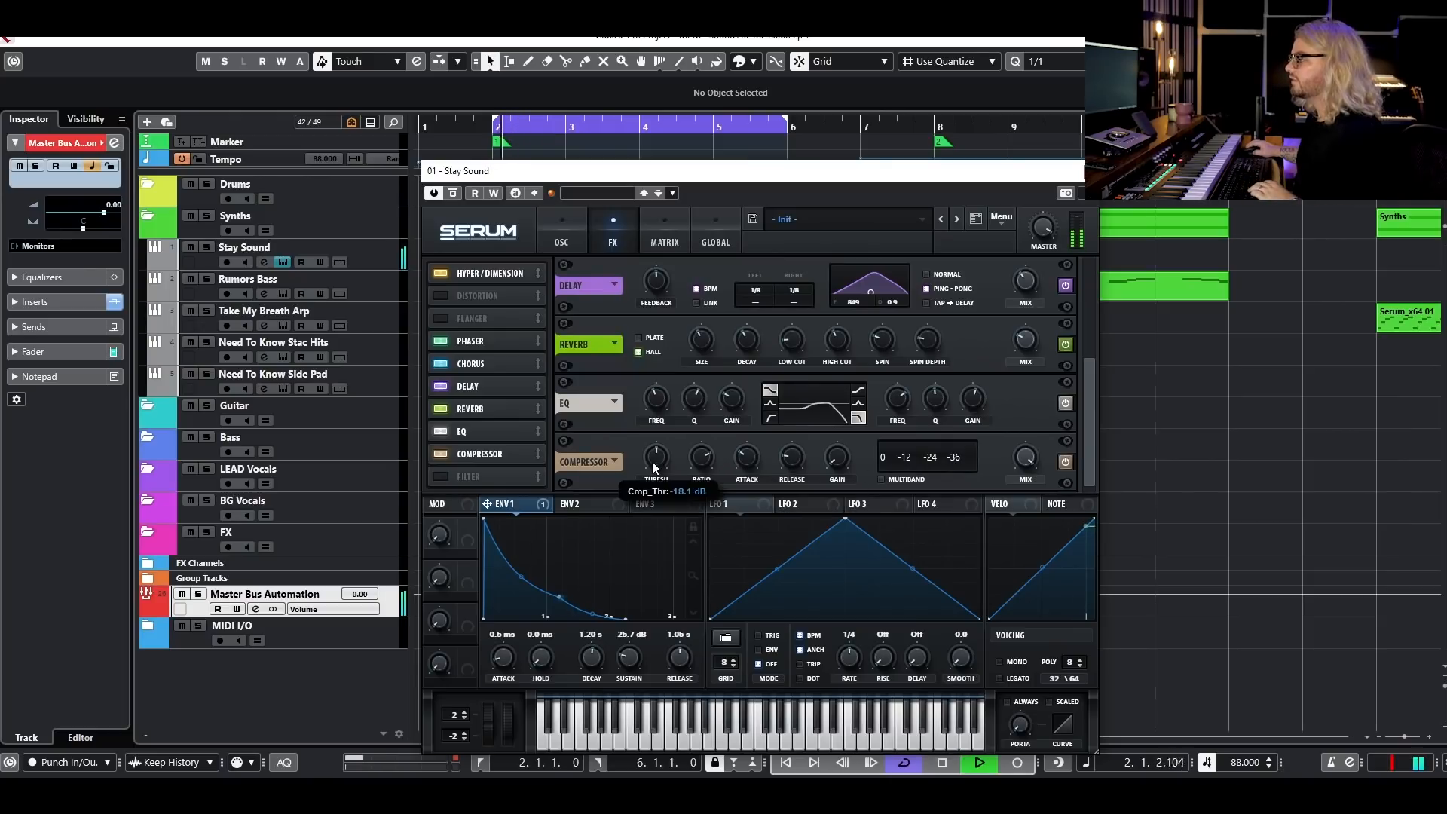
left_click_drag(657, 444, 666, 431)
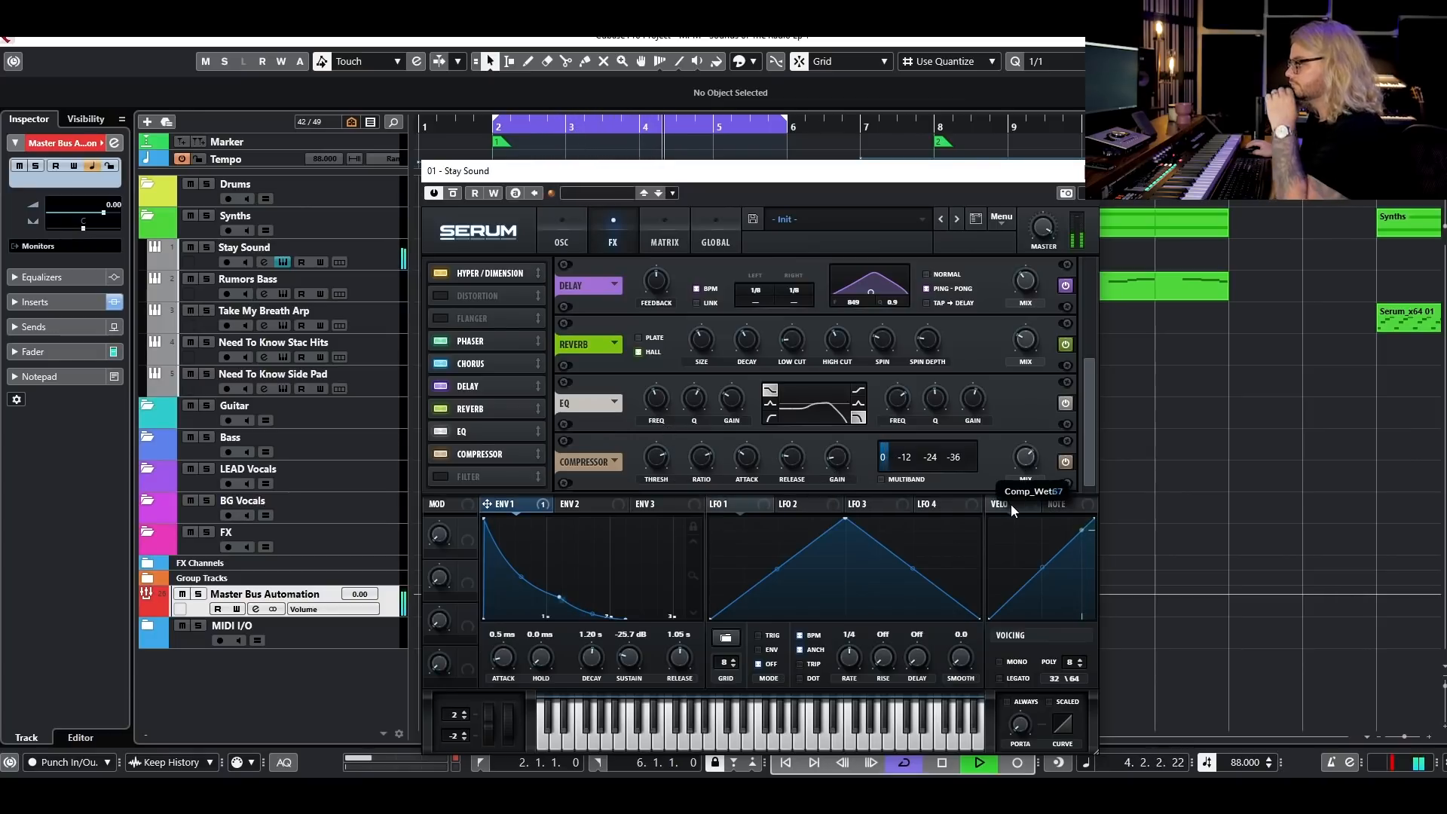
mouse_move(838, 456)
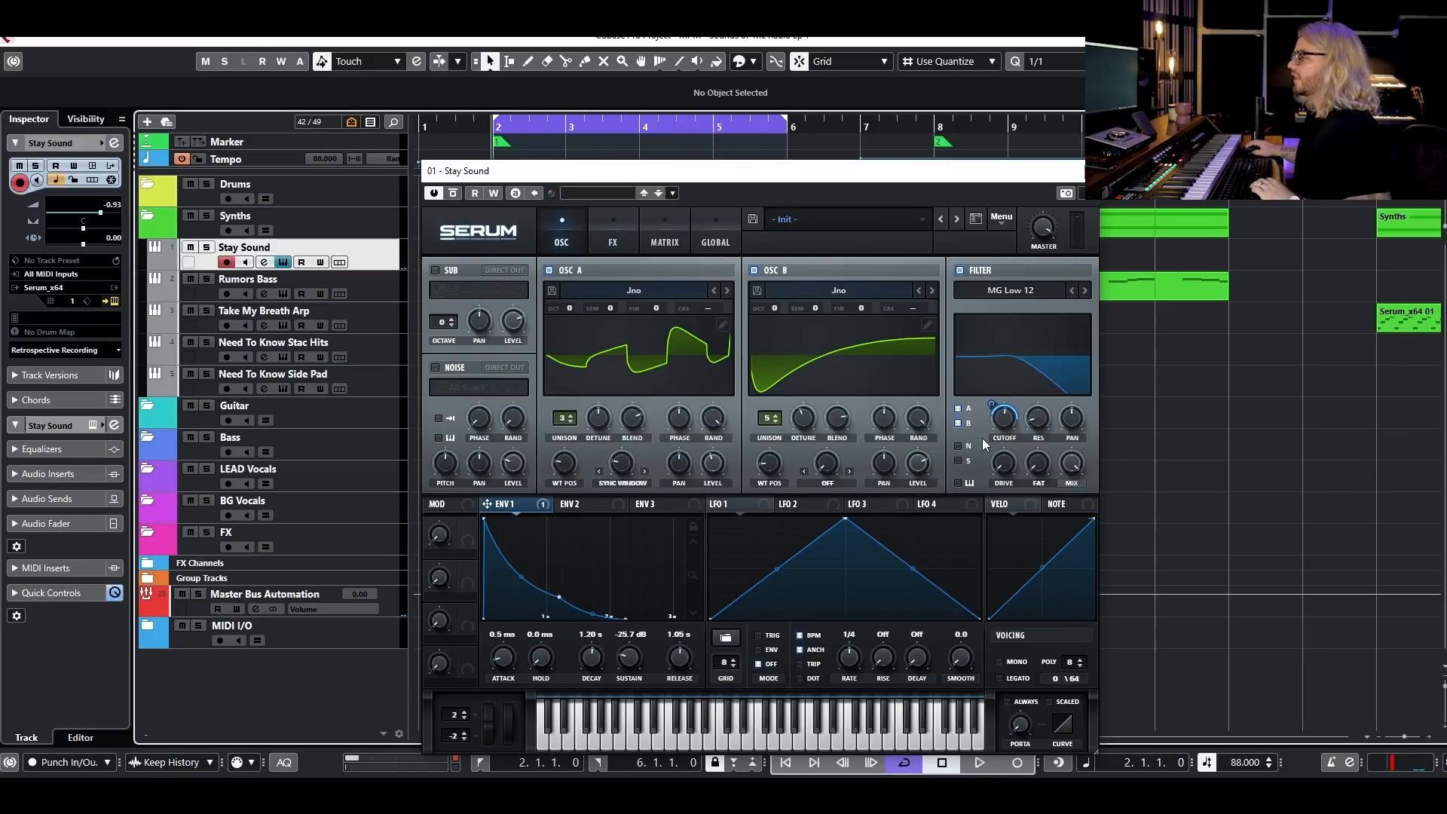
- Reduce the envelope modulation amount on the oscillator filter's cutoff and play the loop
left_click_drag(992, 400, 992, 420)
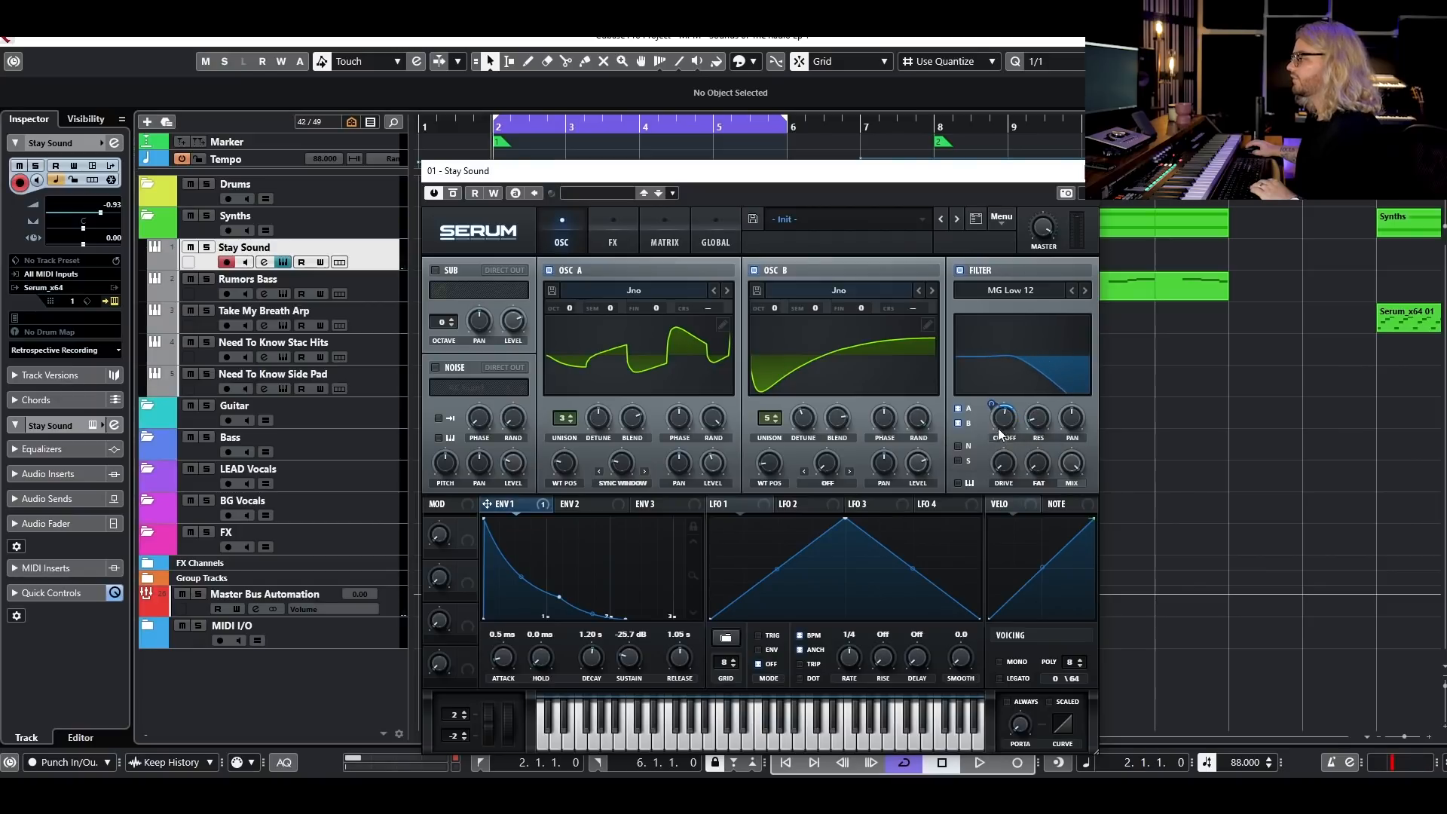
key("space")
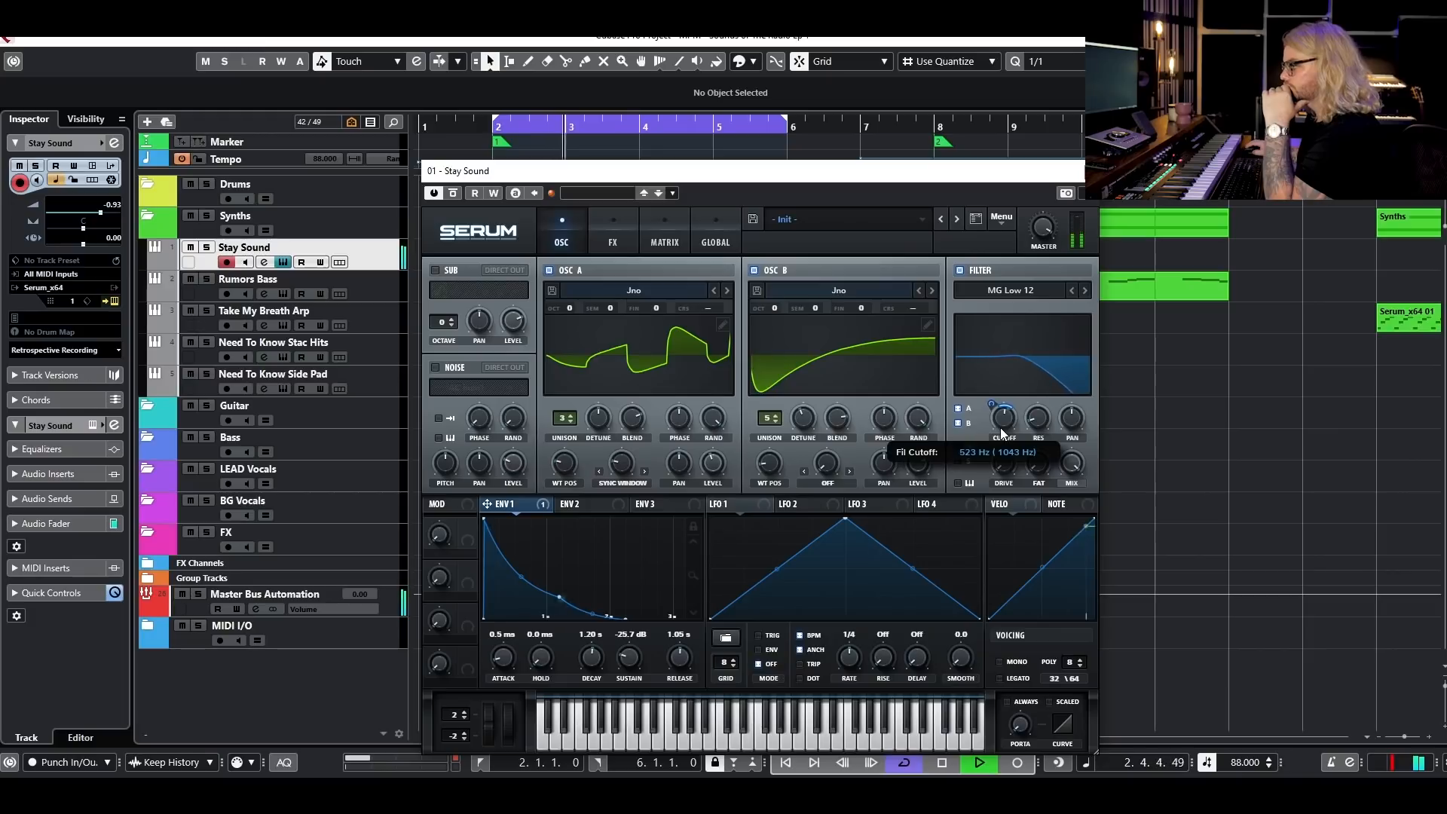
- Enable the Filter effect at the end of the chain and set its type to High 18
left_click(612, 229)
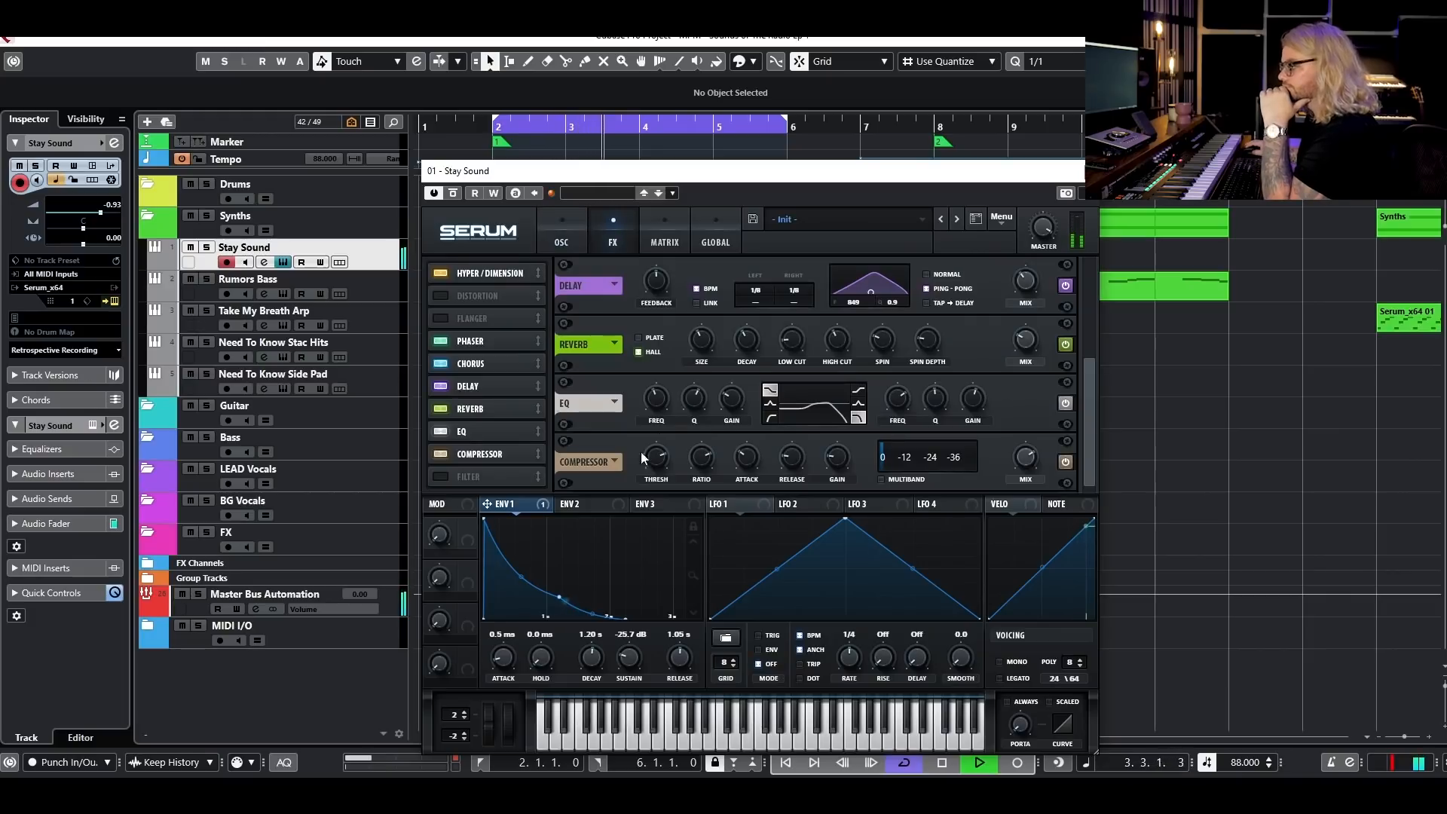
left_click(482, 474)
key("space")
left_click(735, 462)
left_click(735, 462)
left_click(735, 463)
left_click(735, 462)
left_click(736, 462)
left_click(736, 463)
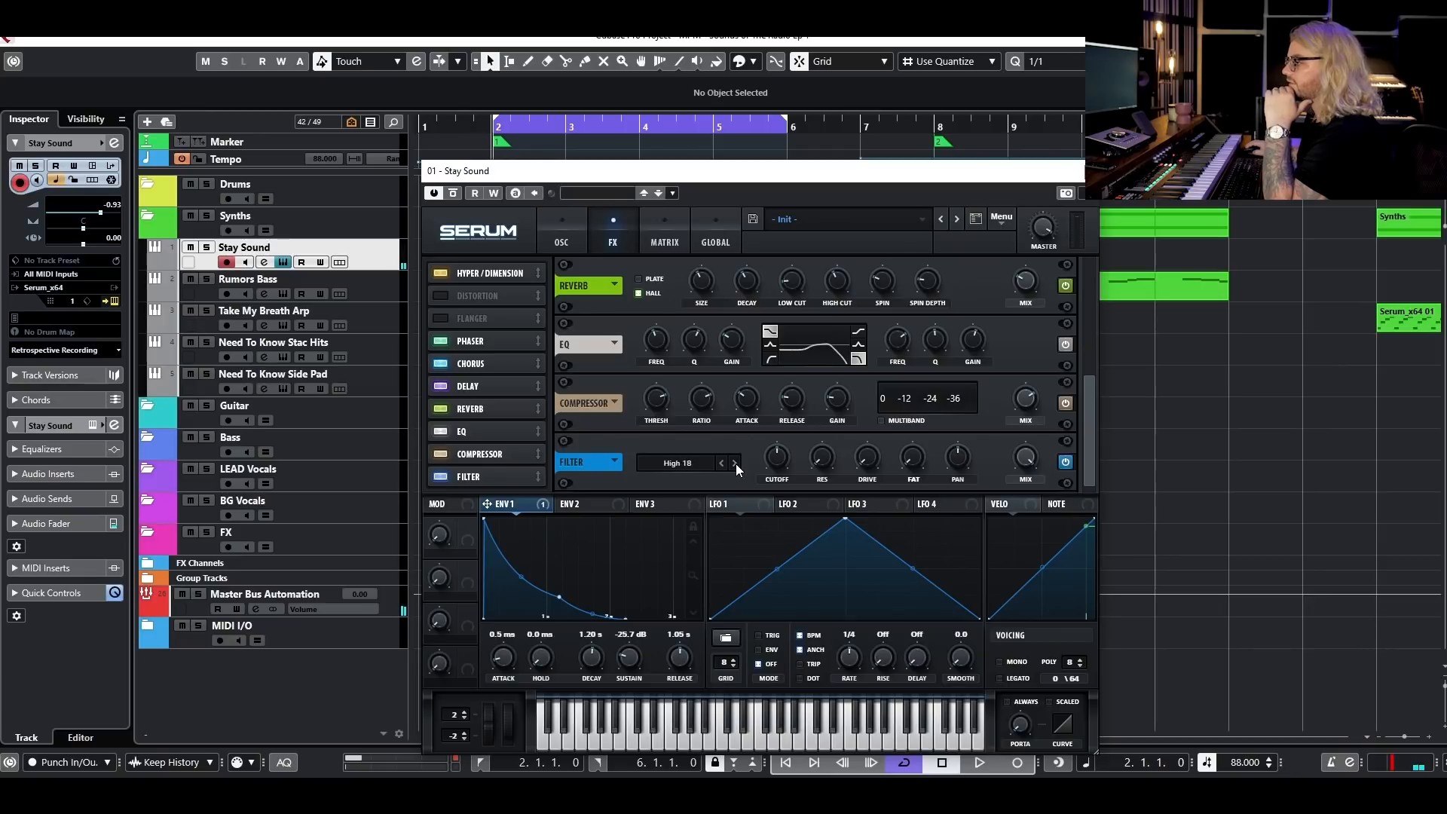
- Lower the High 18 filter effect's cutoff and adjust its drive while the loop plays, then stop playback
key("space")
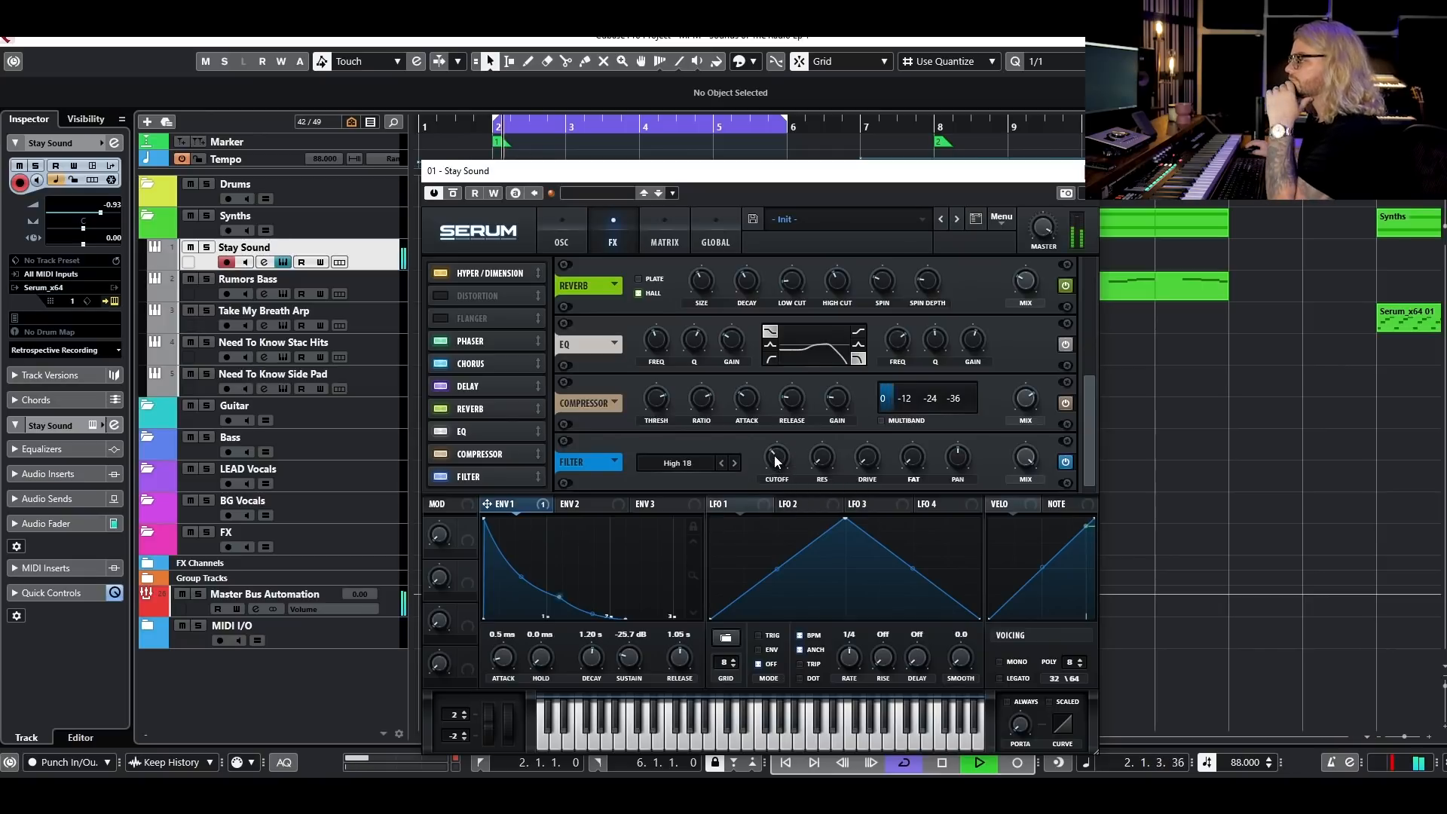
left_click_drag(875, 460, 883, 441)
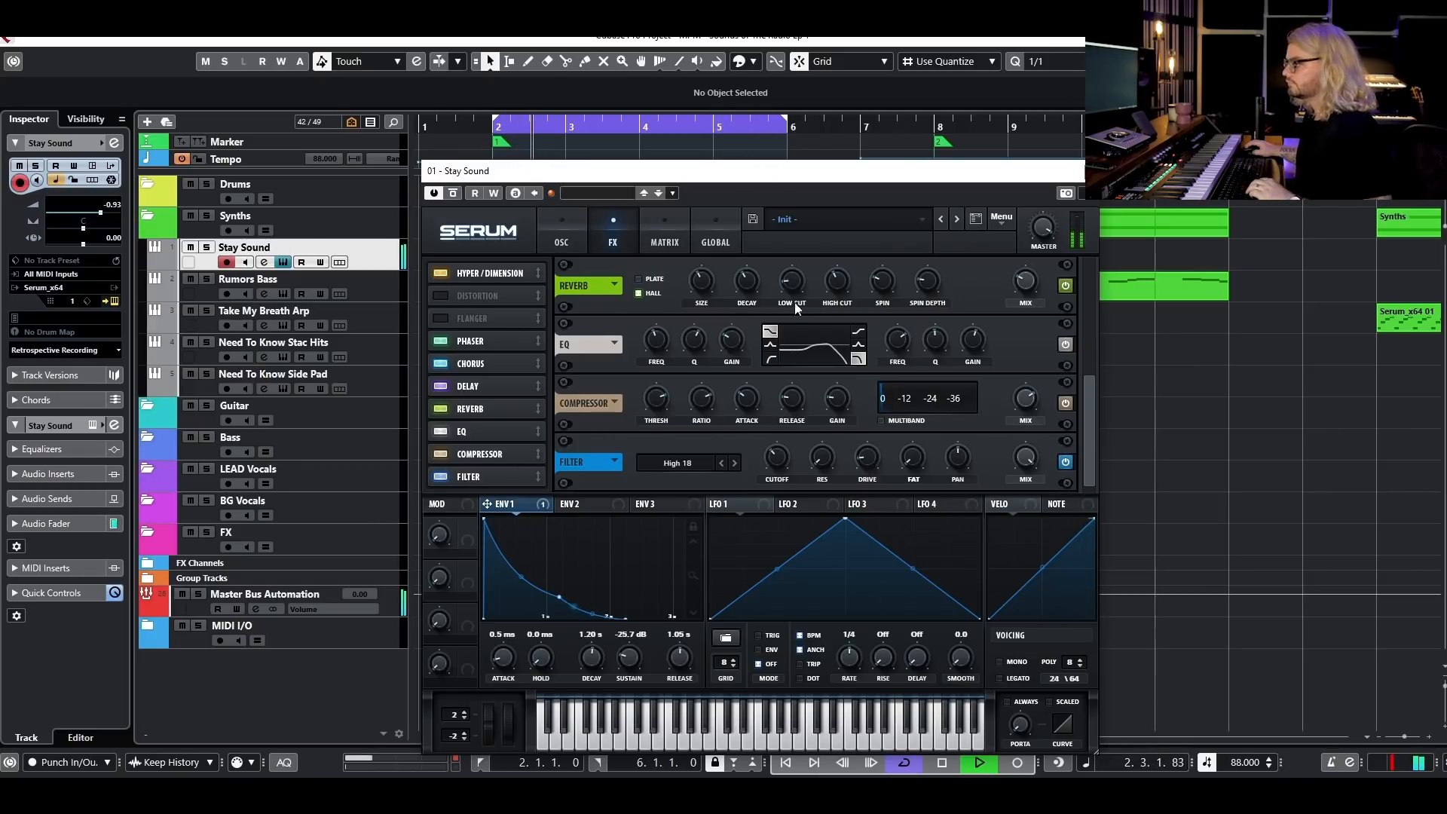
key("space")
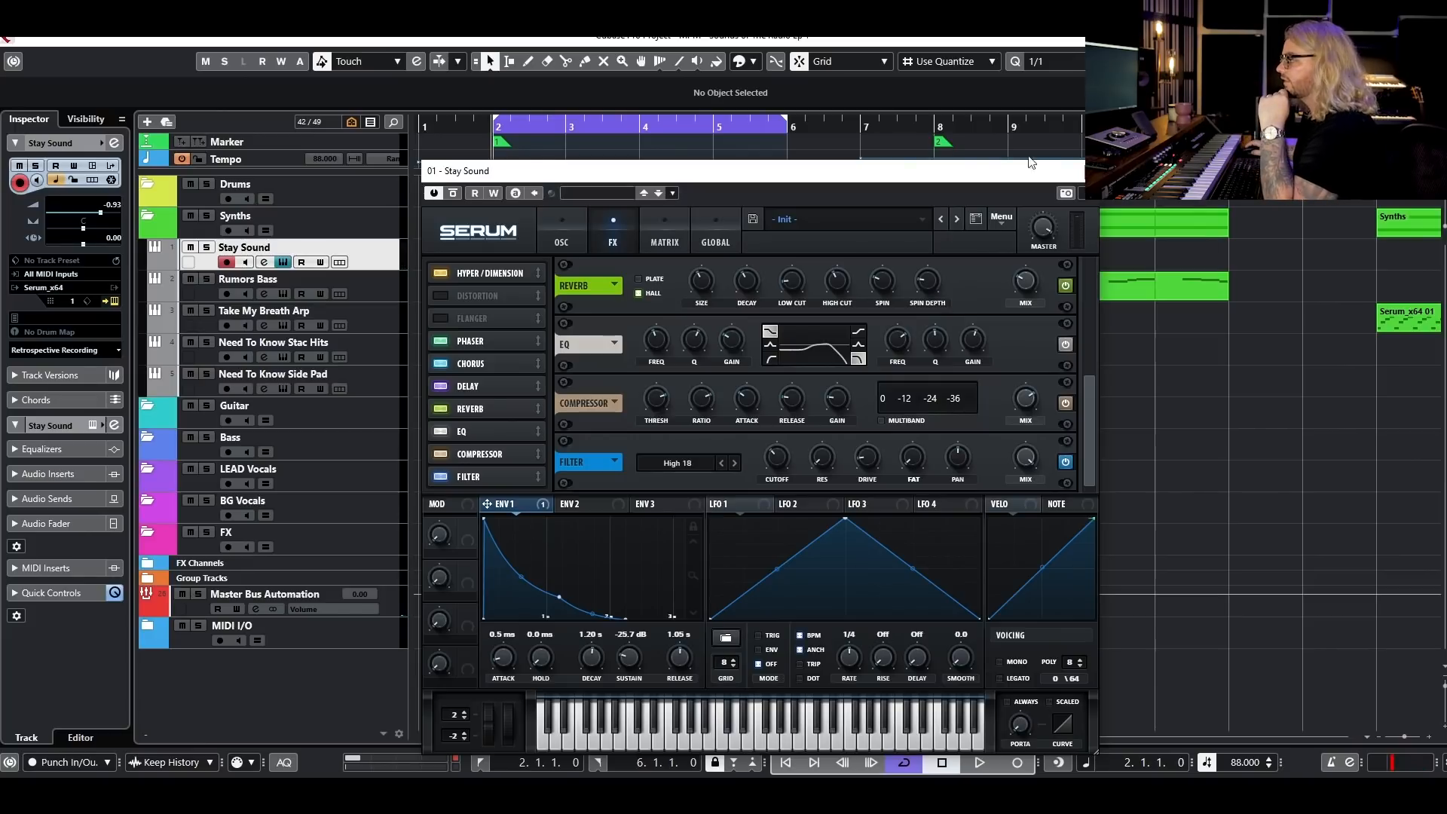
- Close the Stay Sound synth window, solo the Rumors Bass track, and play its clip looped from bar 8 to 12
left_click(1078, 172)
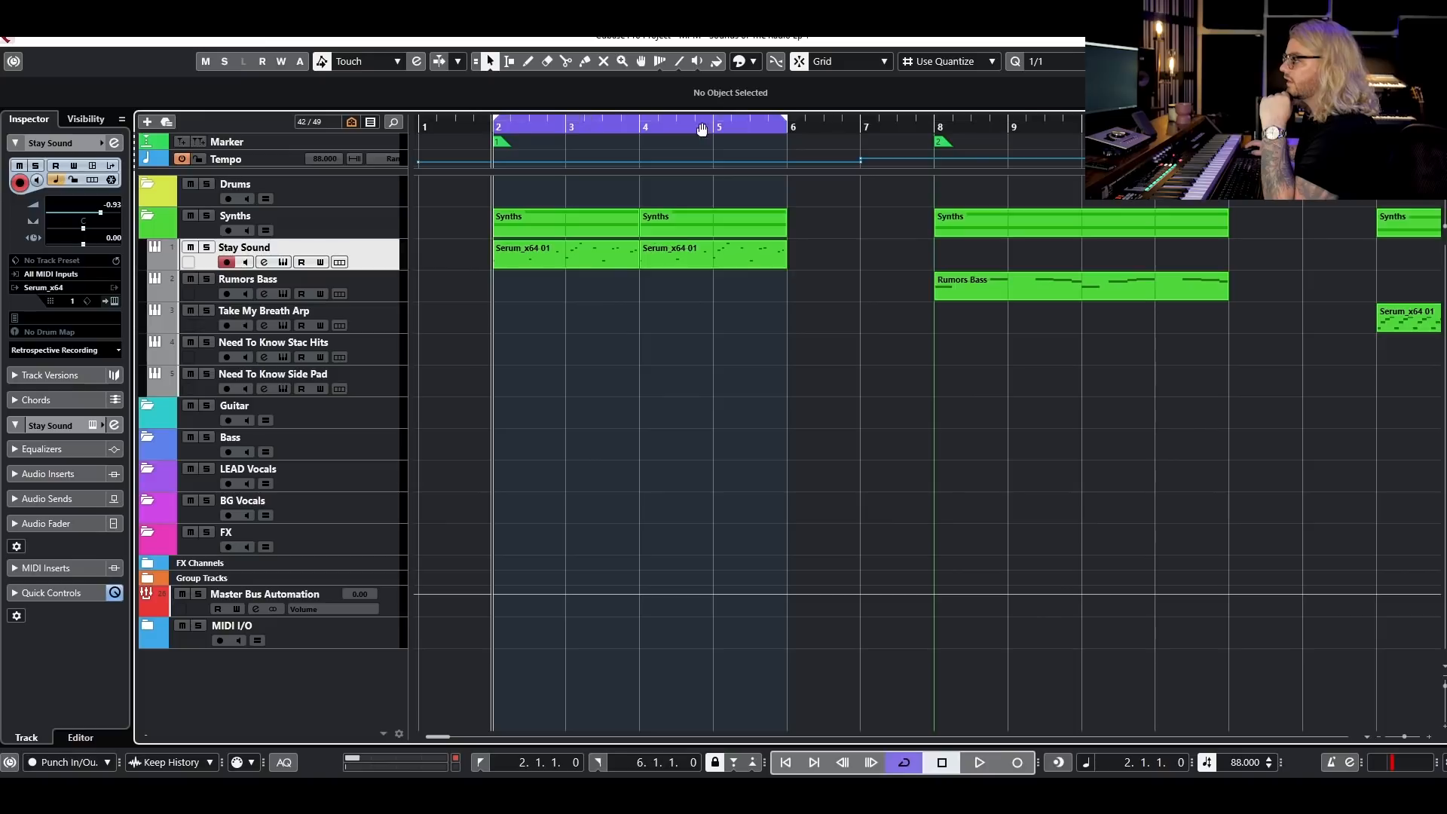
left_click(207, 279)
left_click(935, 129)
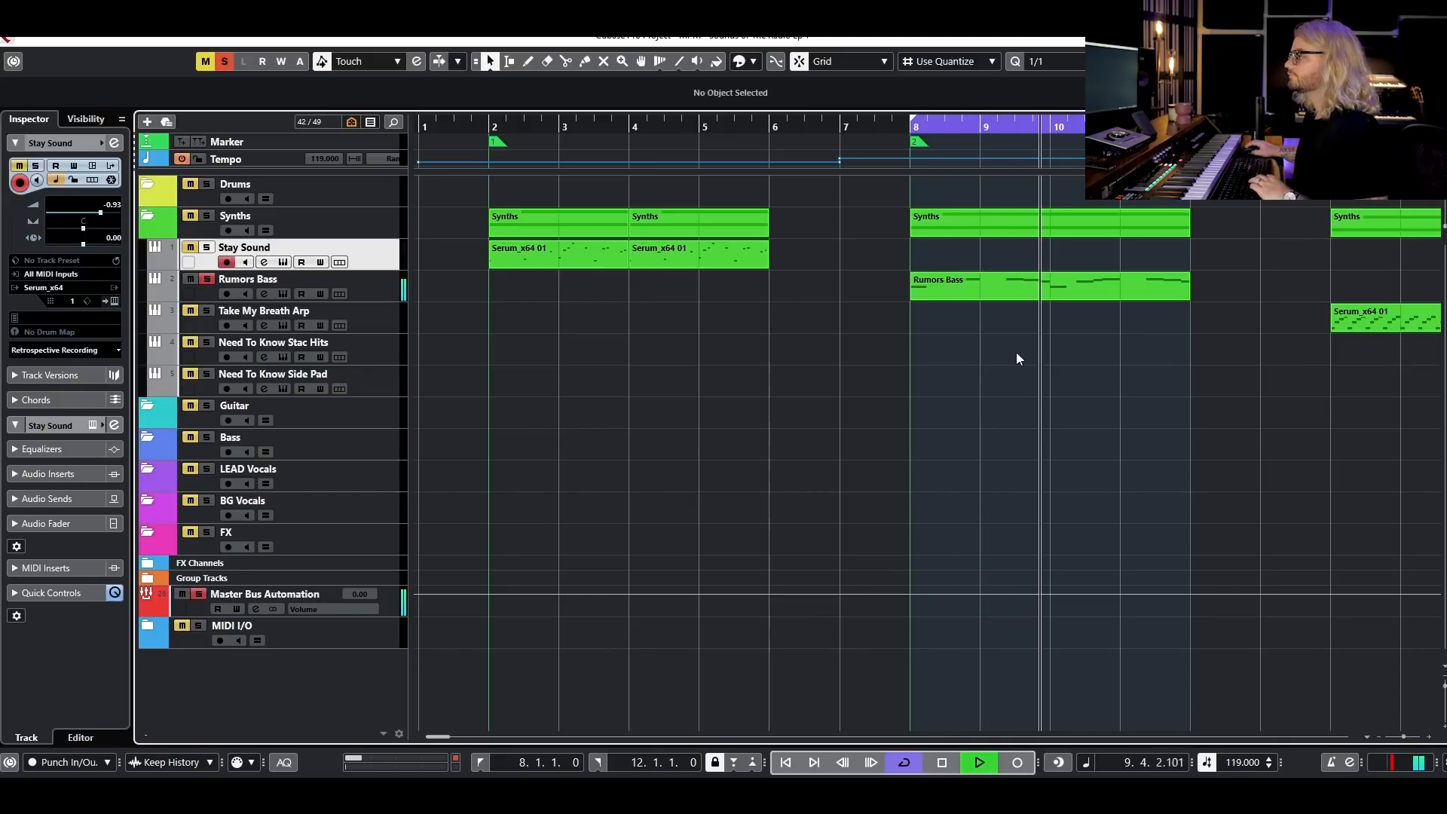
key("space")
- Open the Rumors Bass synth, load the Basic Mg wavetable in oscillator A, and raise its wavetable position
left_click(282, 293)
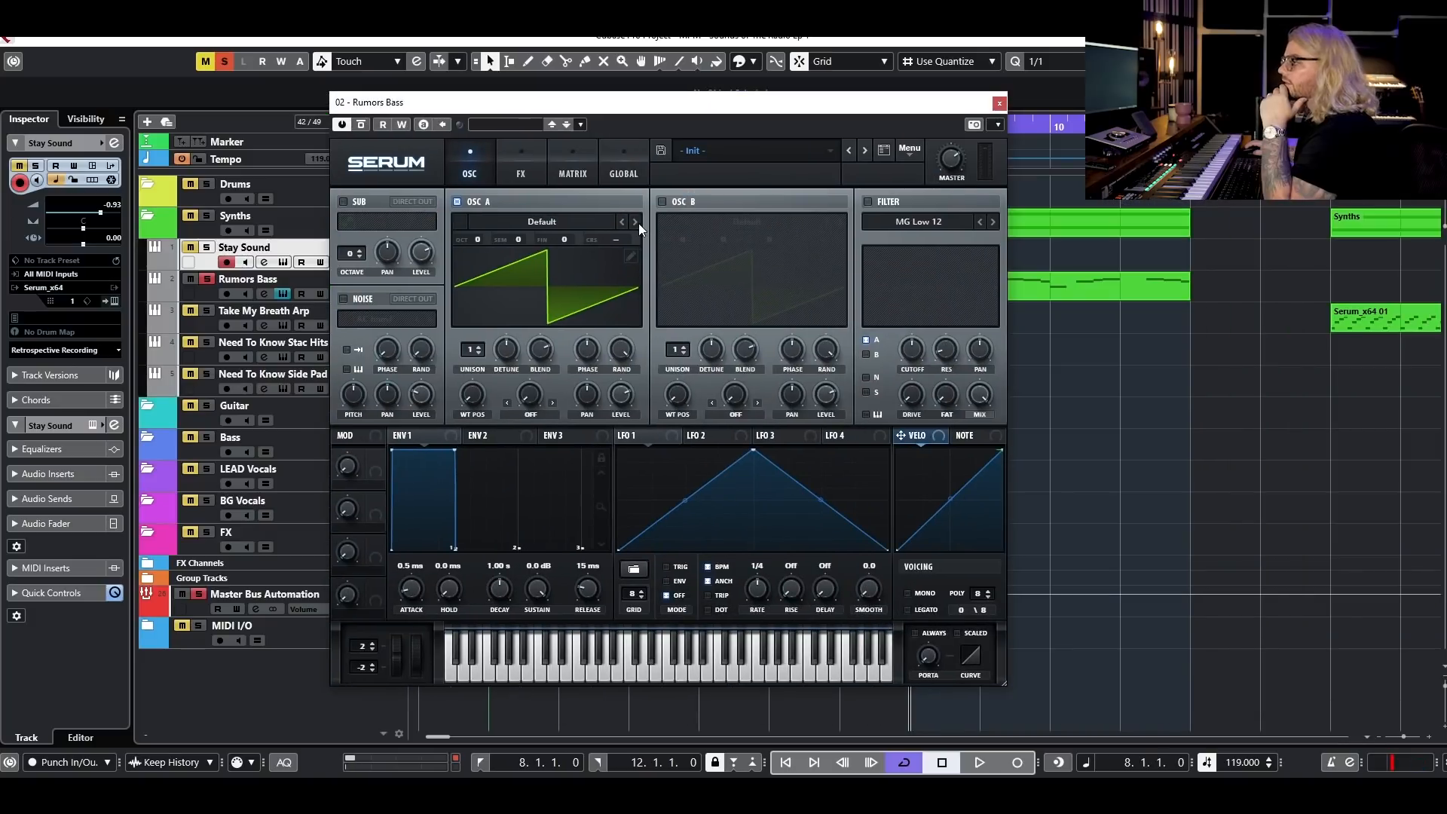
left_click(637, 222)
left_click(637, 222)
left_click(637, 223)
left_click_drag(474, 391, 483, 340)
- Set oscillator A's warp mode to Sync and play the bass loop
left_click(552, 402)
mouse_move(540, 399)
left_mouse_down()
mouse_move(541, 360)
mouse_move(531, 398)
left_mouse_up()
key("space")
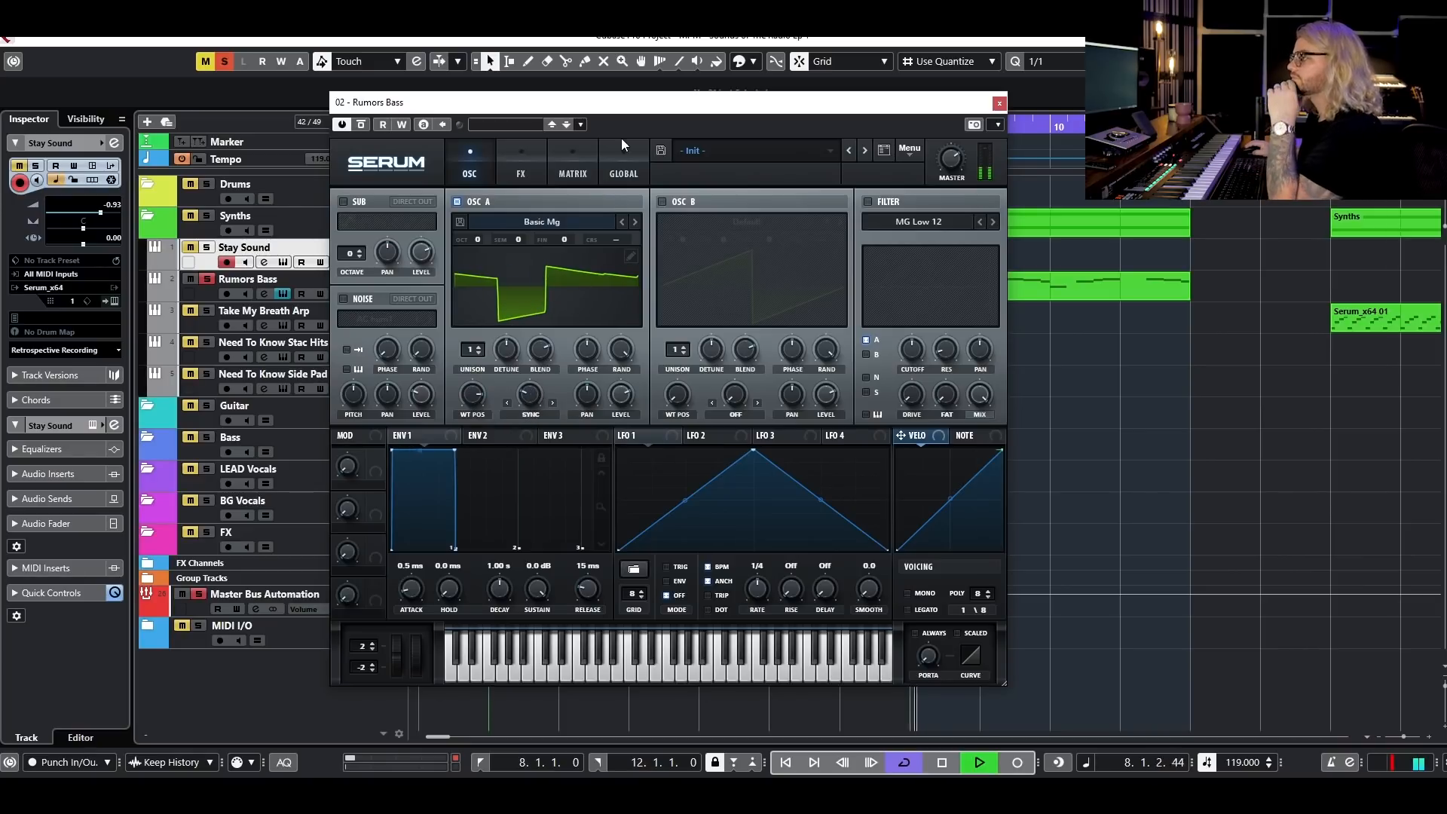
- Enable the filter on oscillator A and shape Env 1 with a 722 ms decay and -51.5 dB sustain
left_click(867, 201)
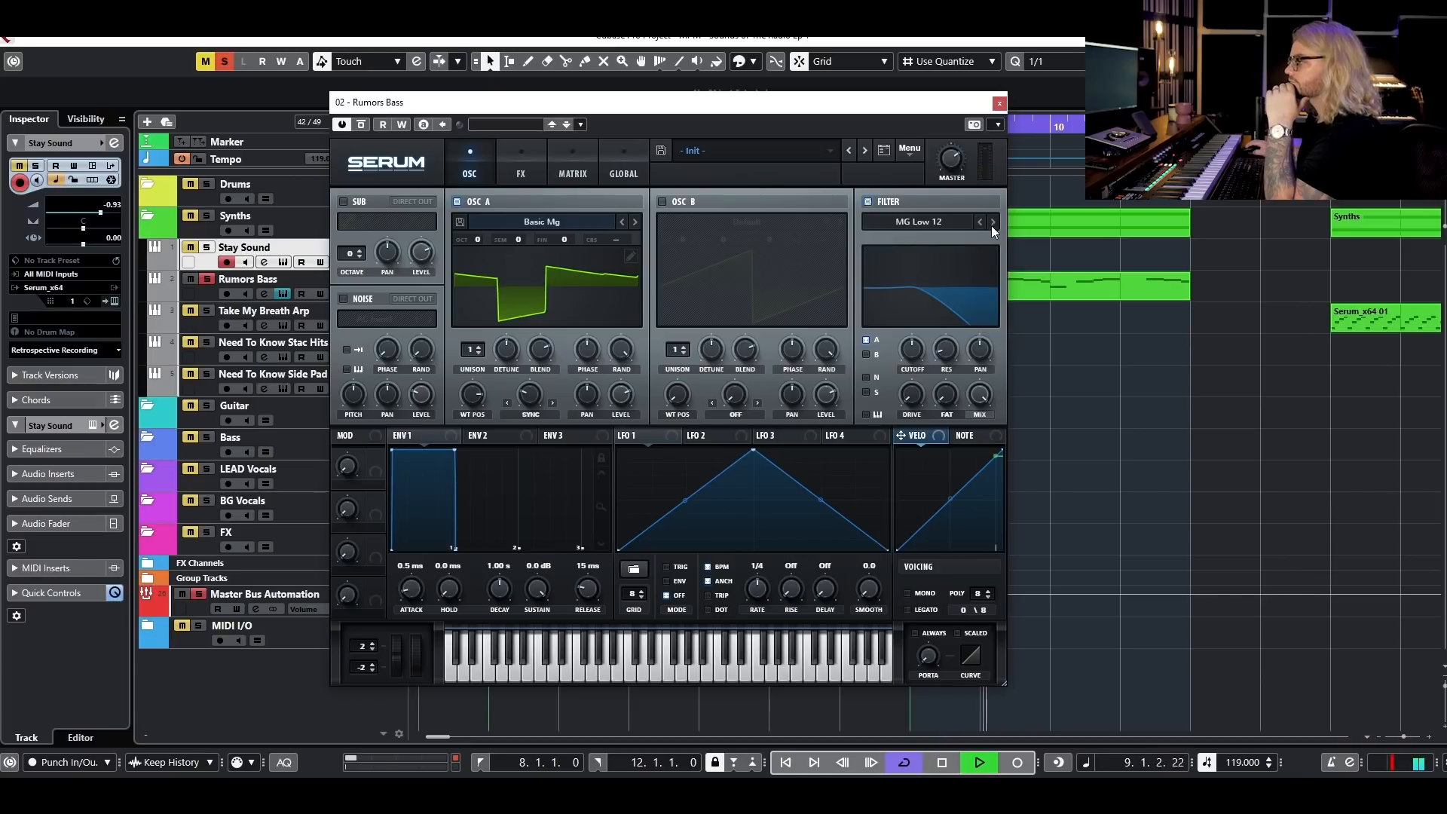
key("space")
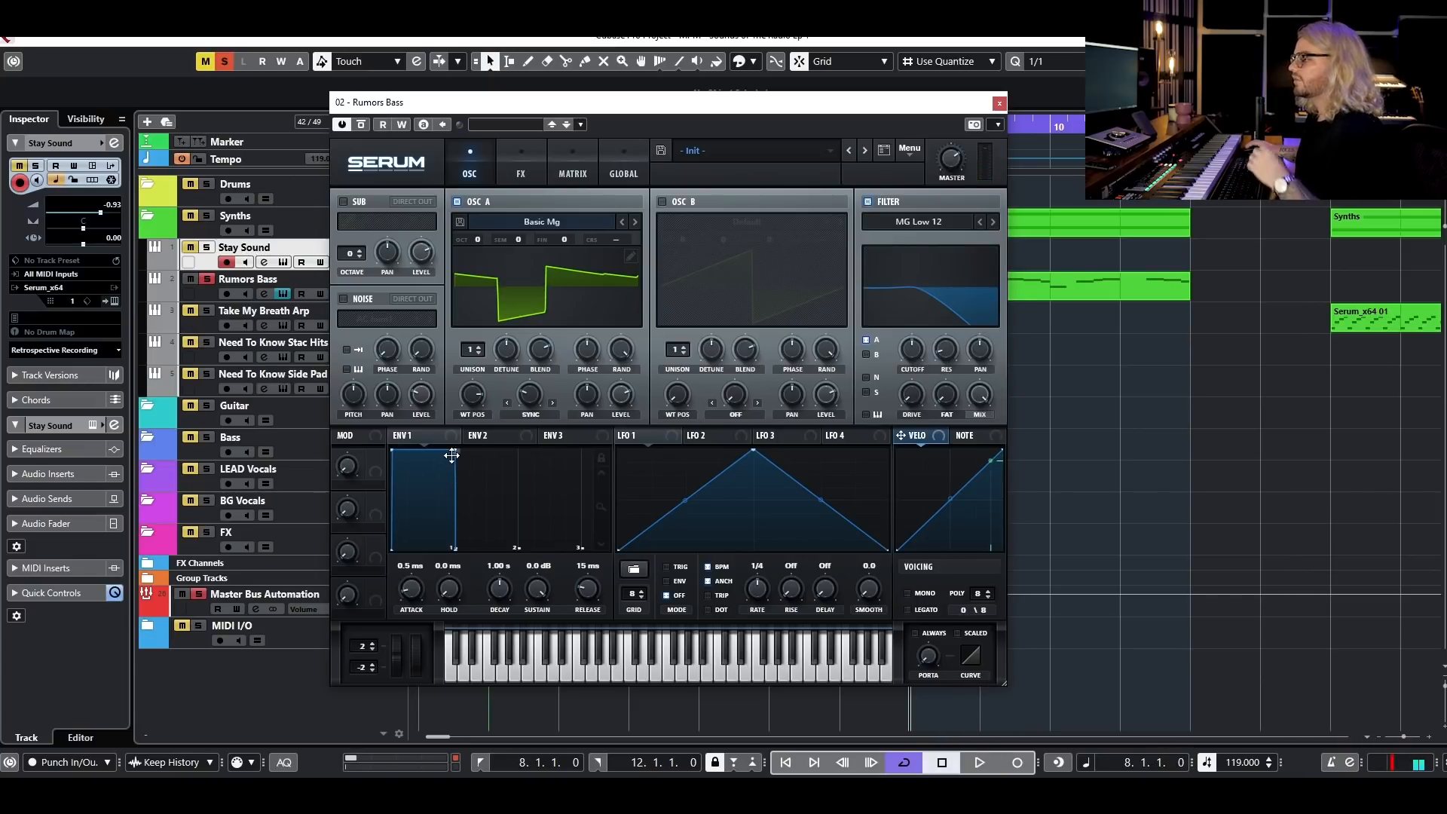
left_click_drag(452, 456, 446, 543)
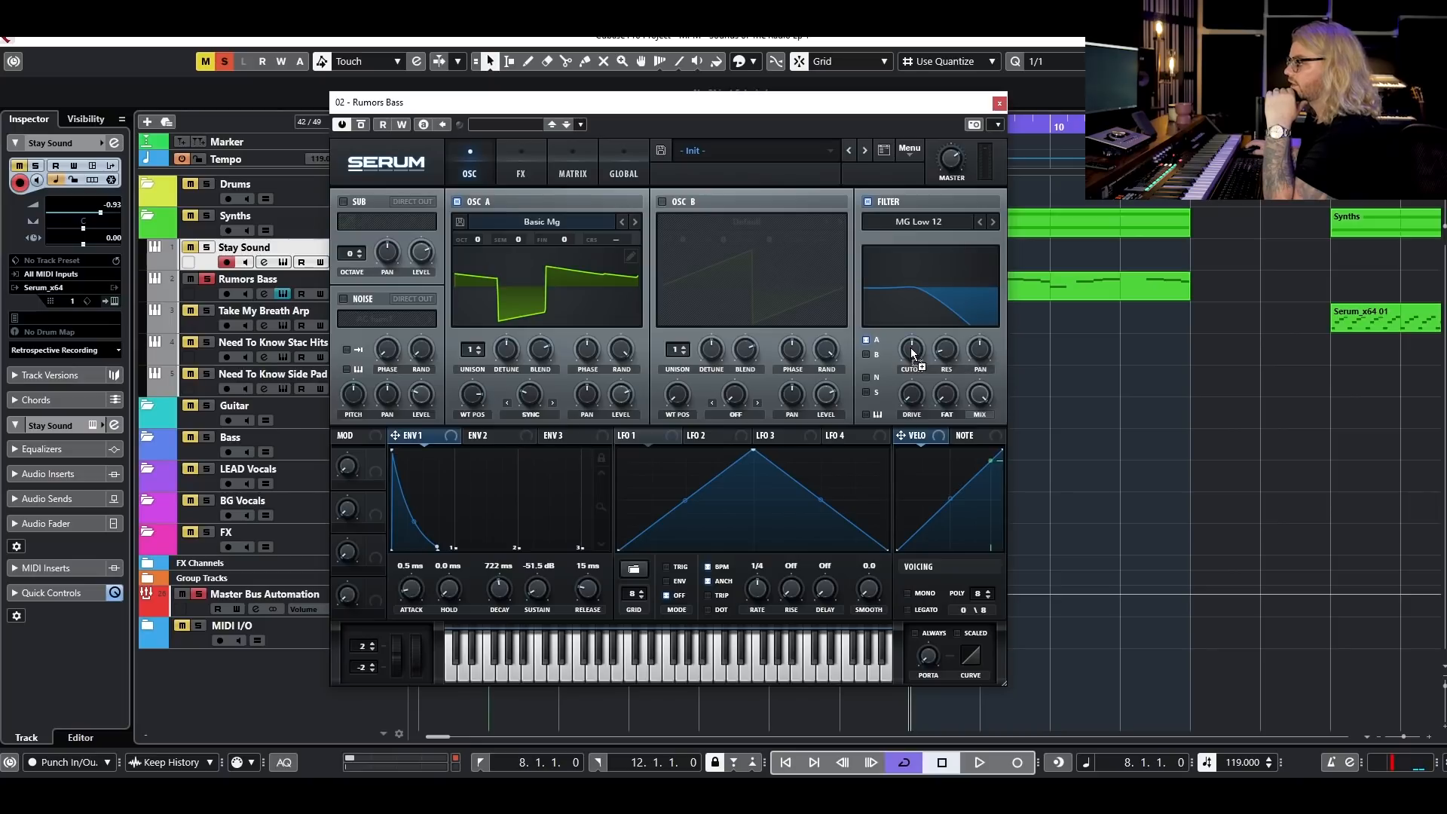
- Assign Env 1 to the filter cutoff, set the resonance to 43%, and audition the MG Low 24 filter type
left_click_drag(900, 336, 961, 305)
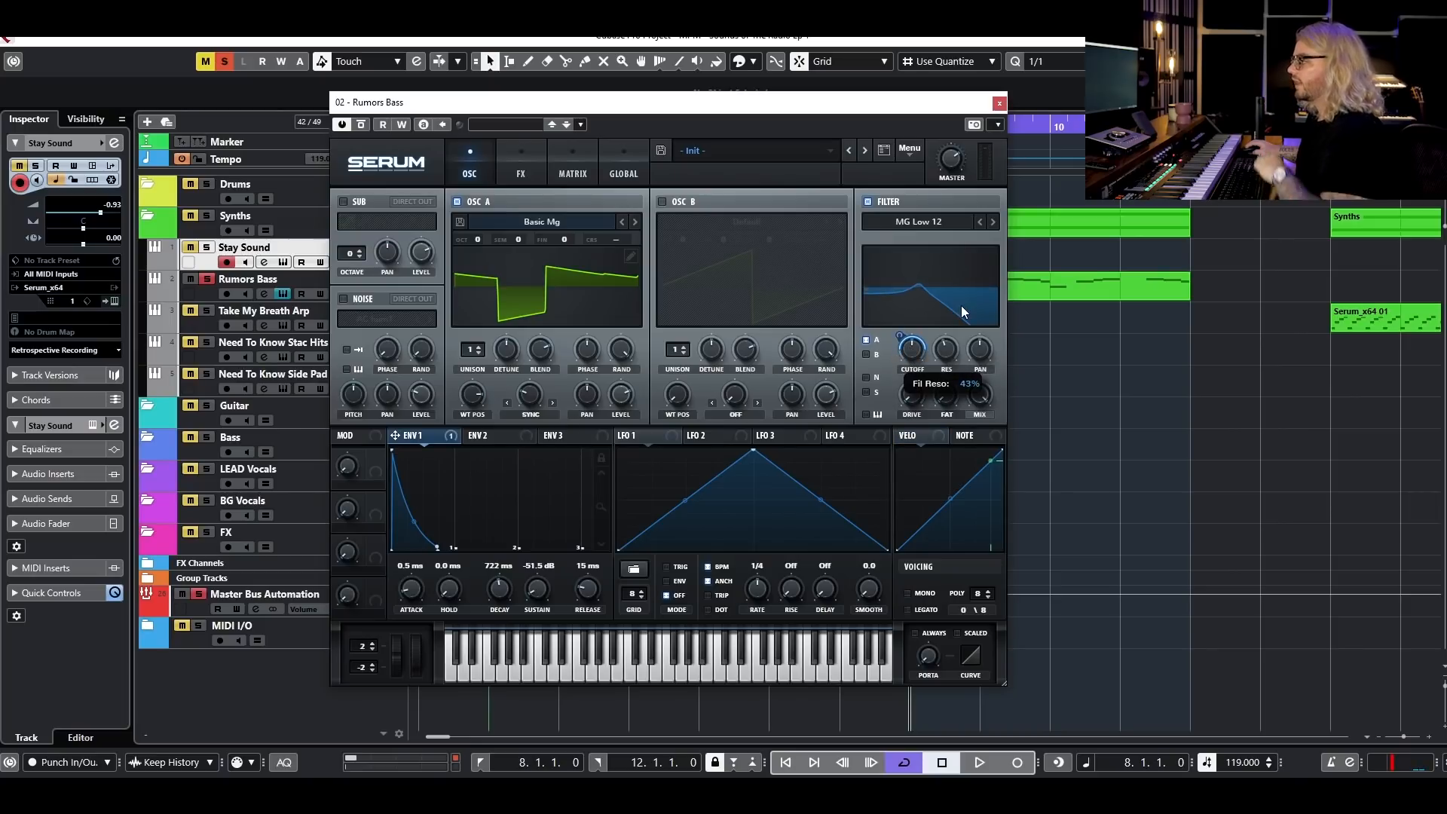
left_click(993, 221)
left_click(992, 220)
key("space")
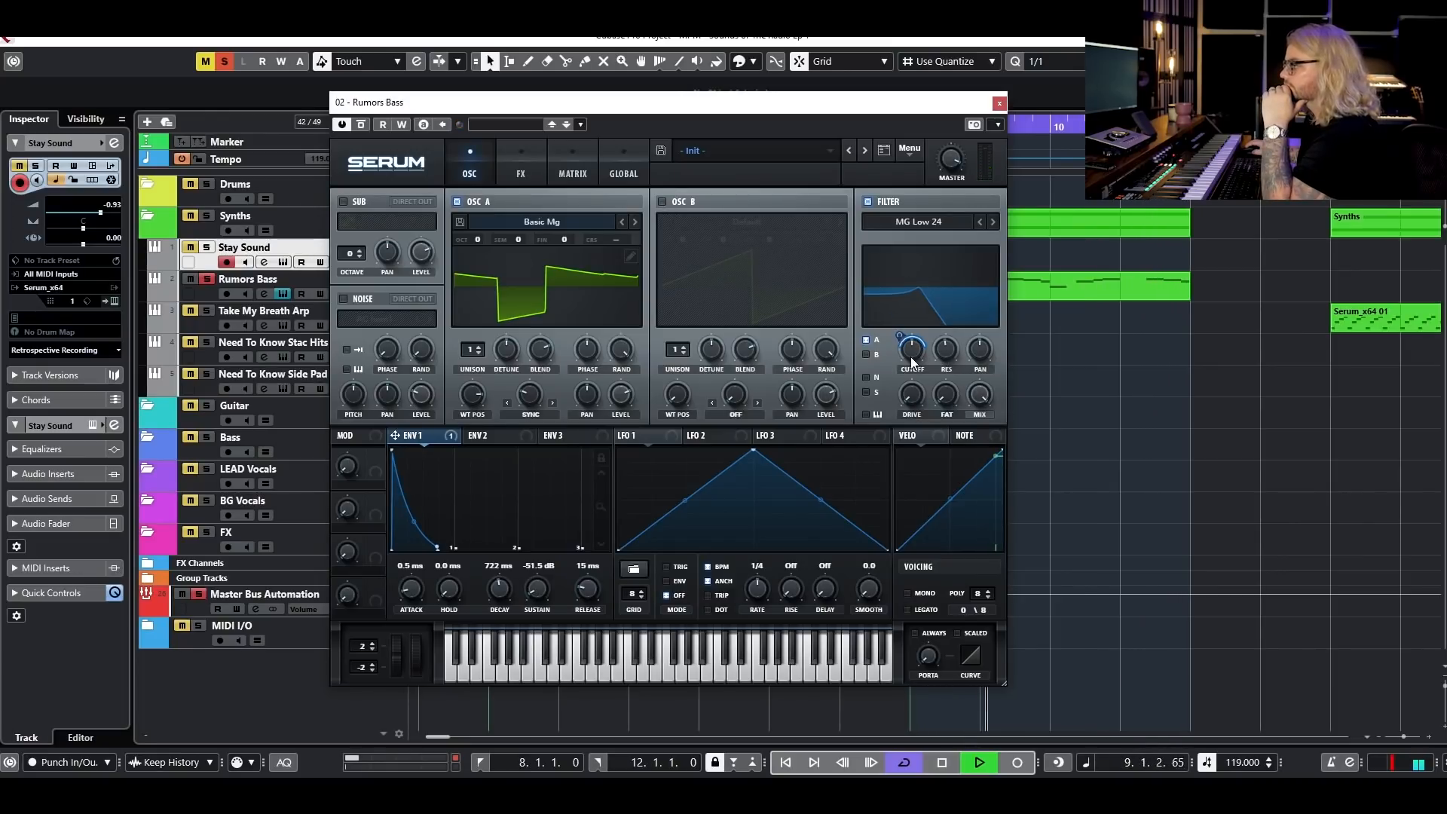
key("space")
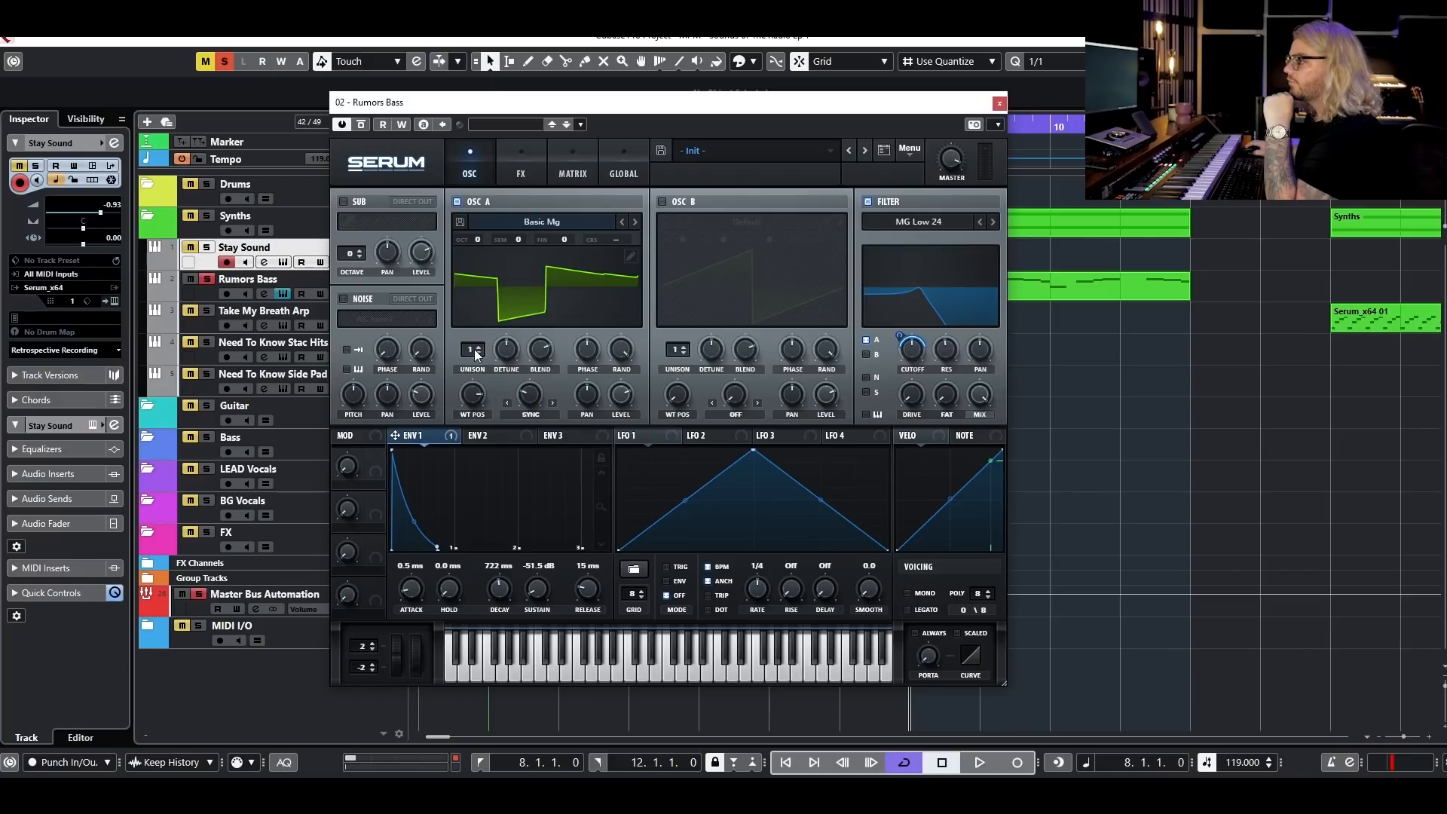
- Set oscillator A to 4 unison voices with a detune of 0.23 and a blend of 56
left_click_drag(482, 322, 484, 306)
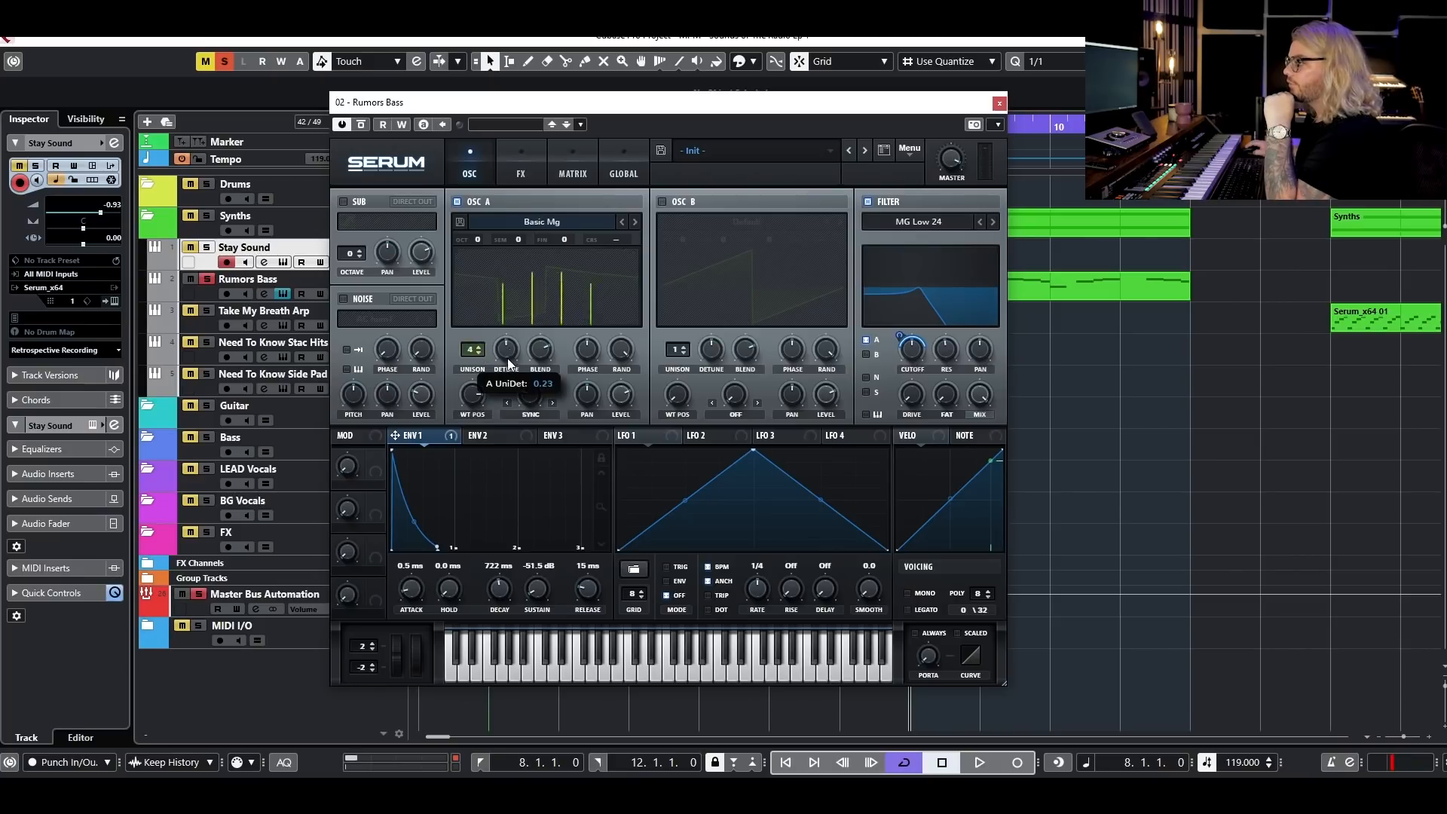
mouse_move(541, 375)
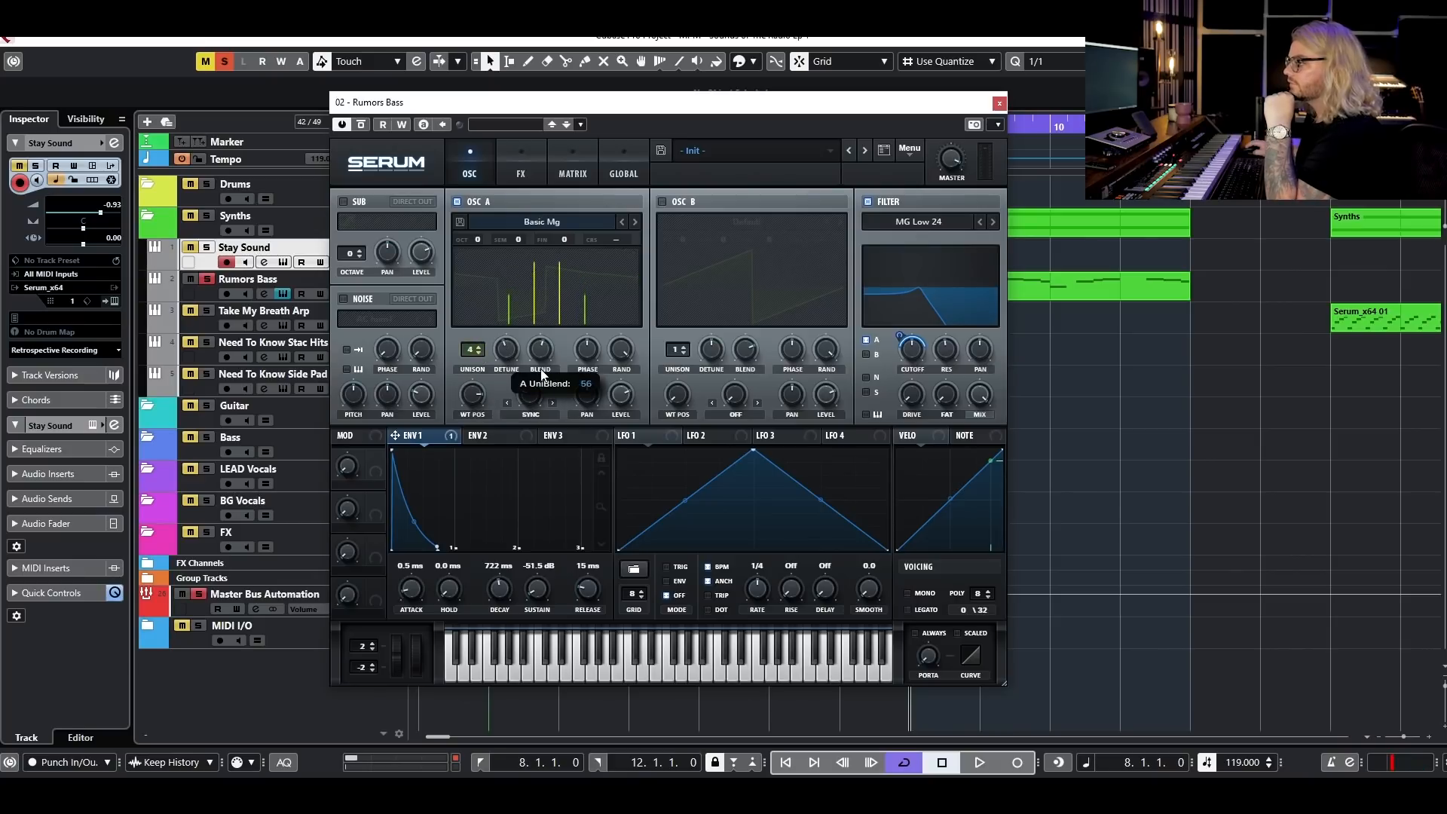
- Enable oscillator B, load the WahWah wavetable from the Vowel category, and set its wavetable position to 62
left_click(662, 202)
left_click(718, 221)
mouse_move(746, 456)
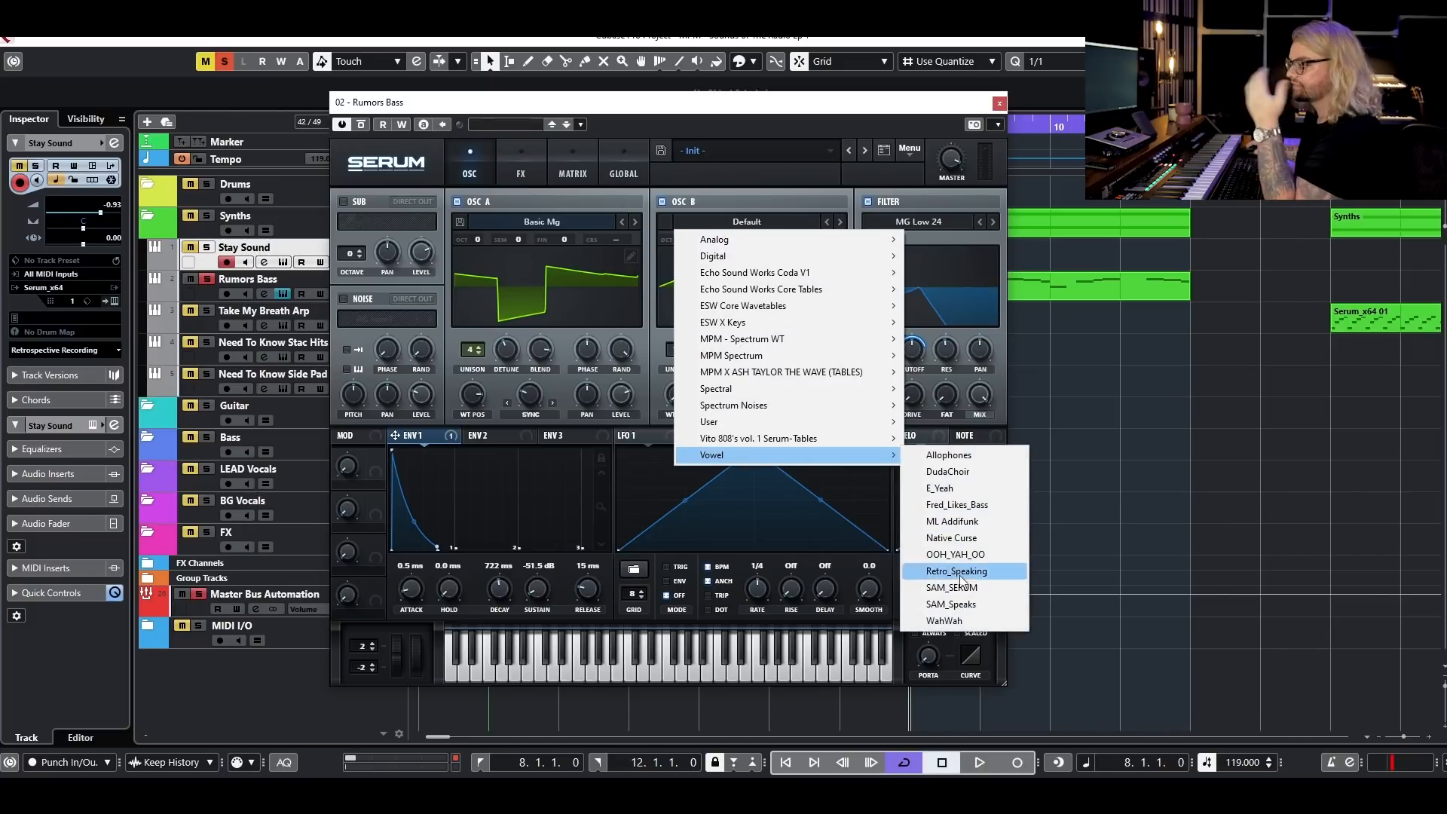
left_click(943, 620)
left_click_drag(698, 402, 692, 363)
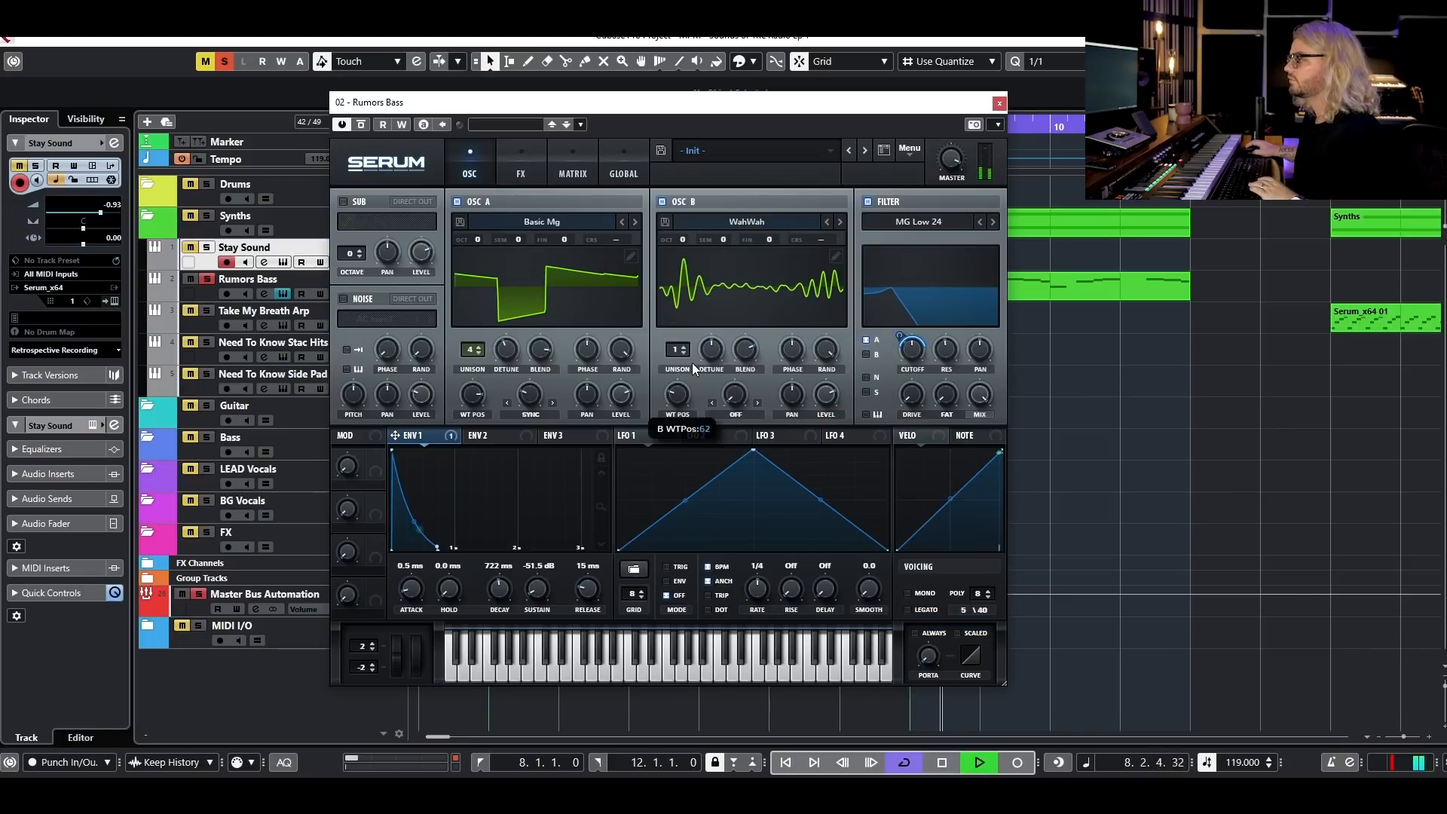
- Route oscillator B through the filter, set its level to 89%, and give it 6 unison voices
left_click(865, 355)
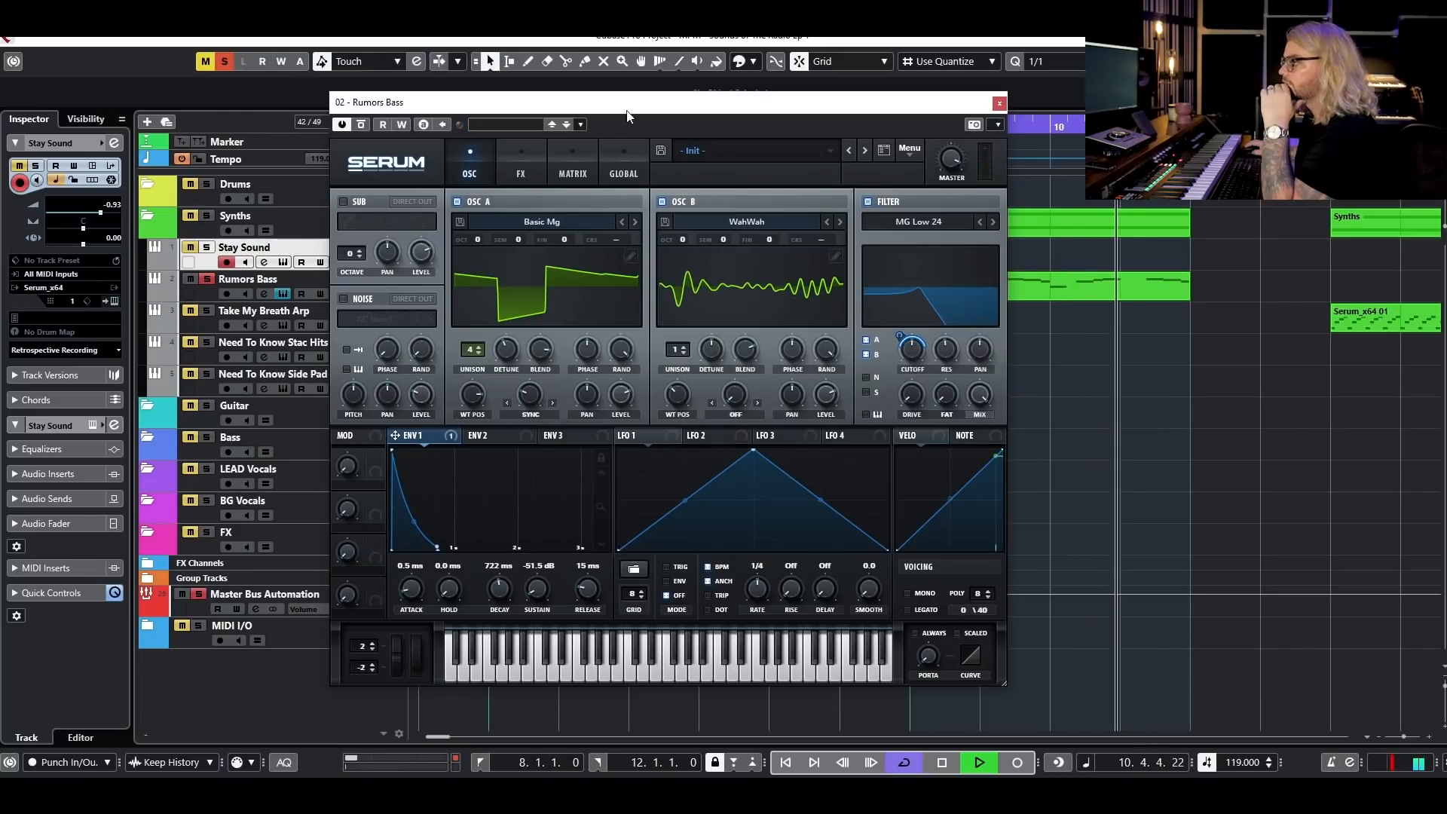
mouse_move(835, 386)
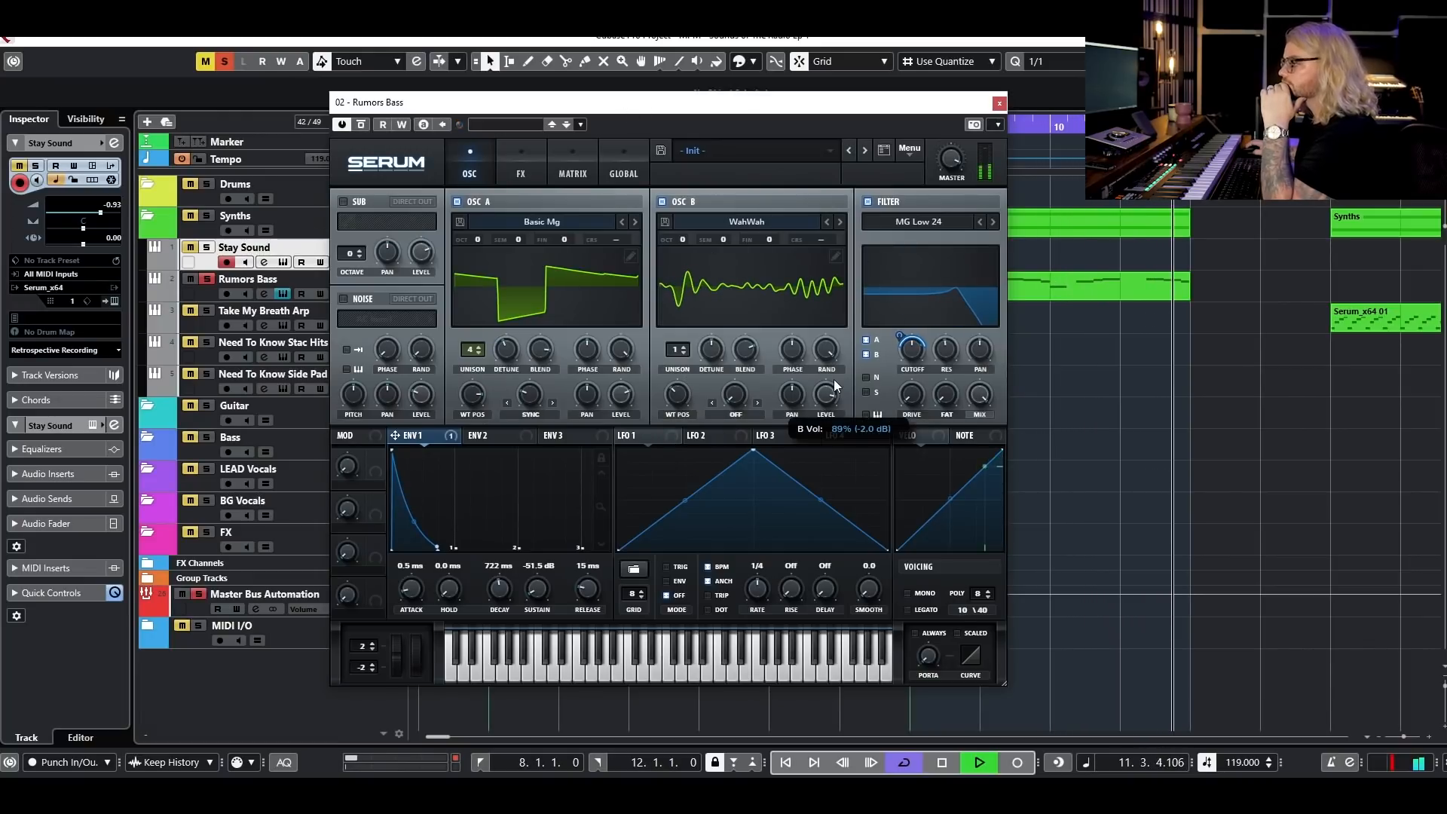
left_click_drag(676, 348, 709, 343)
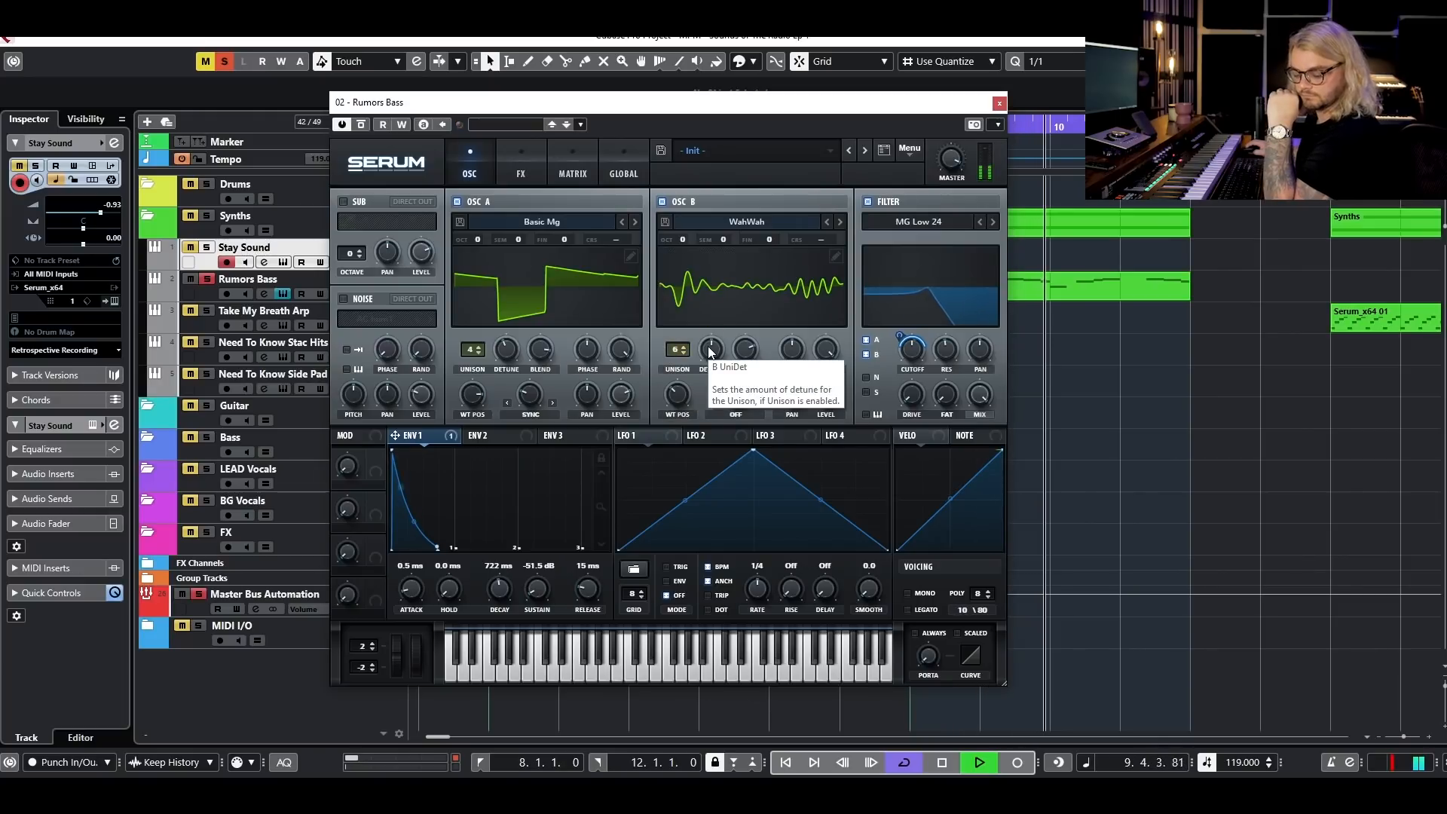
mouse_move(681, 396)
left_mouse_down()
mouse_move(685, 377)
mouse_move(682, 392)
left_mouse_up()
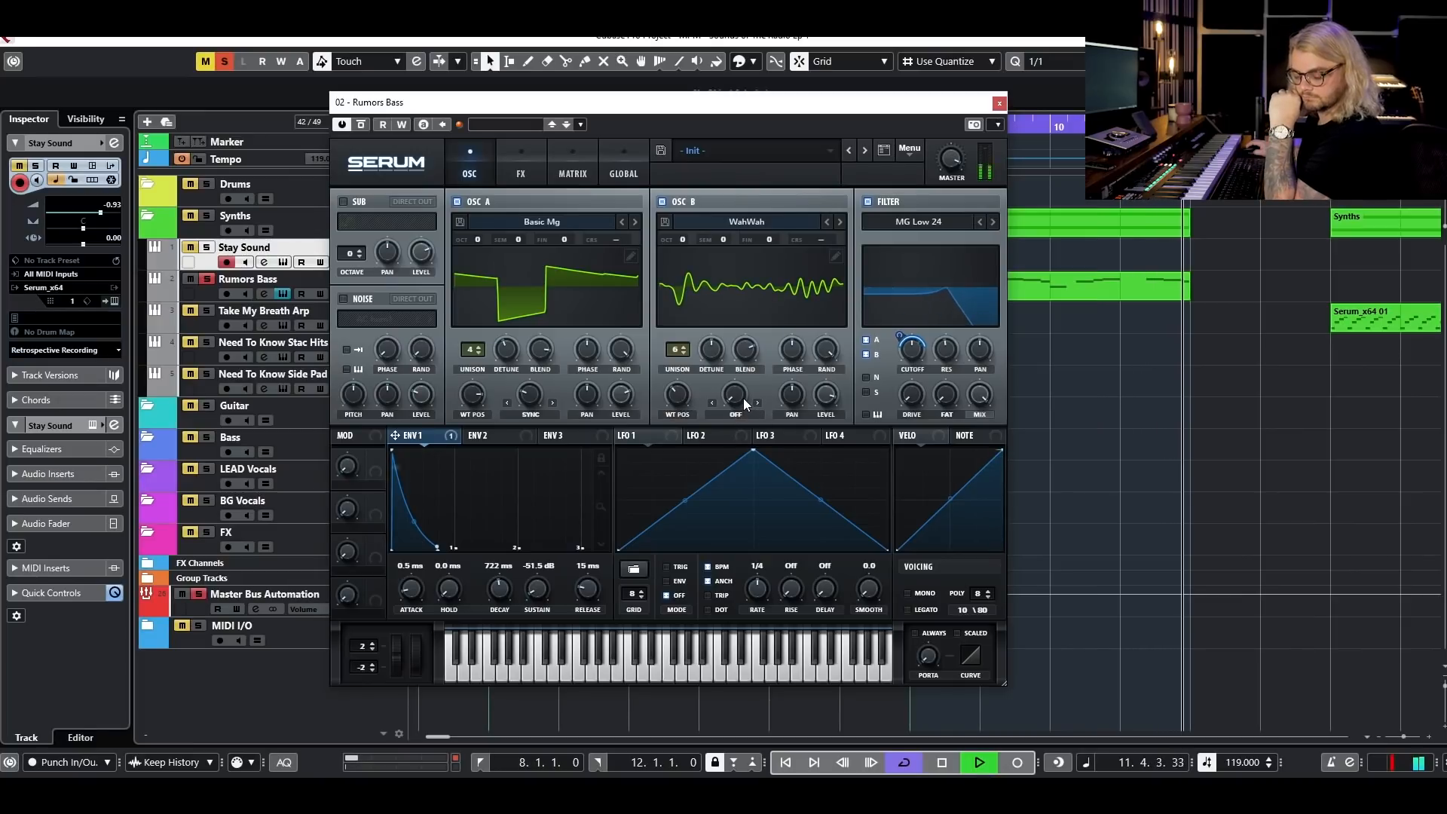
left_click(680, 356)
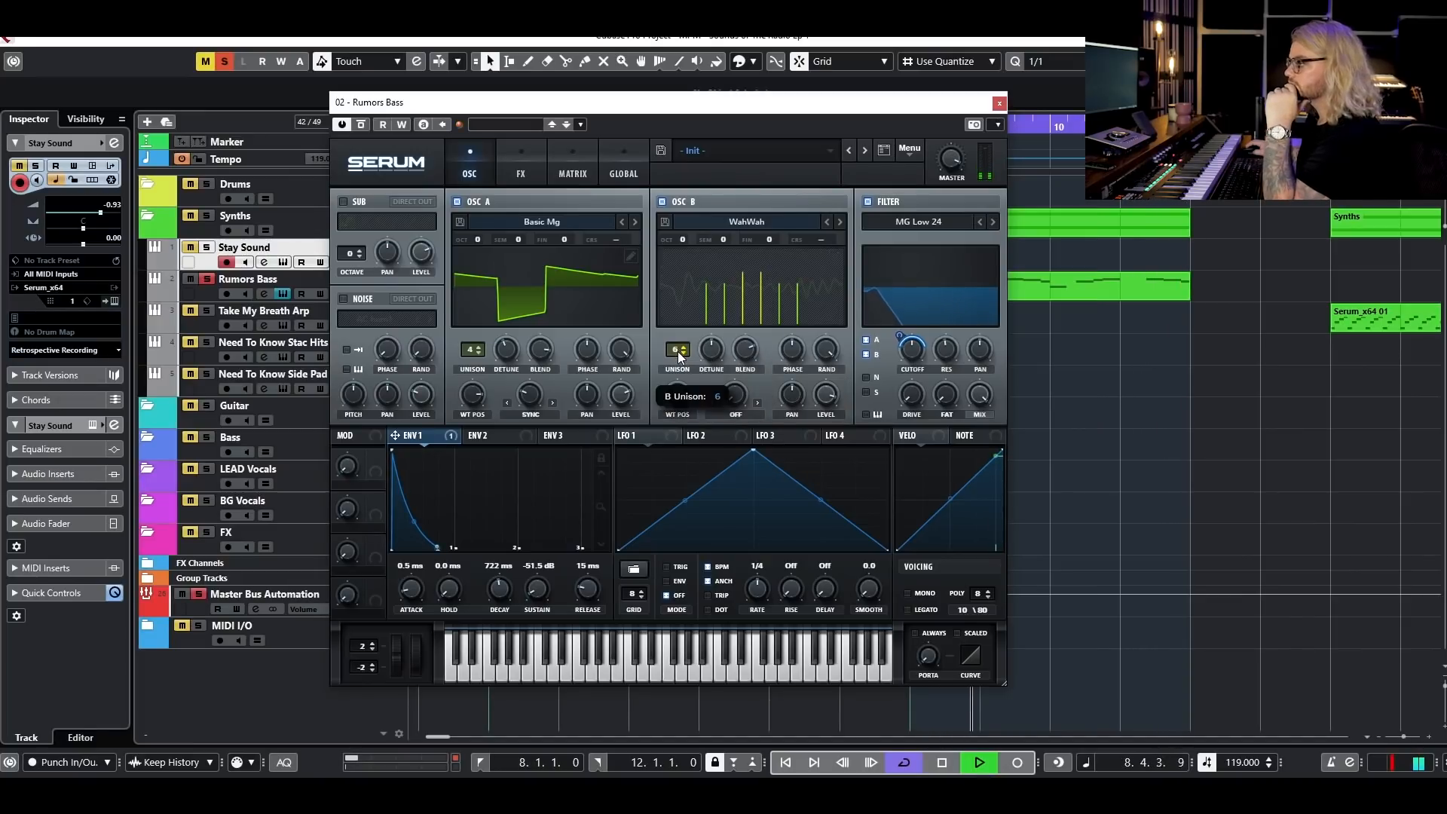
- Enable the sub oscillator with a square waveform routed through the filter, and select the Rumors Bass track
key("space")
left_click(410, 224)
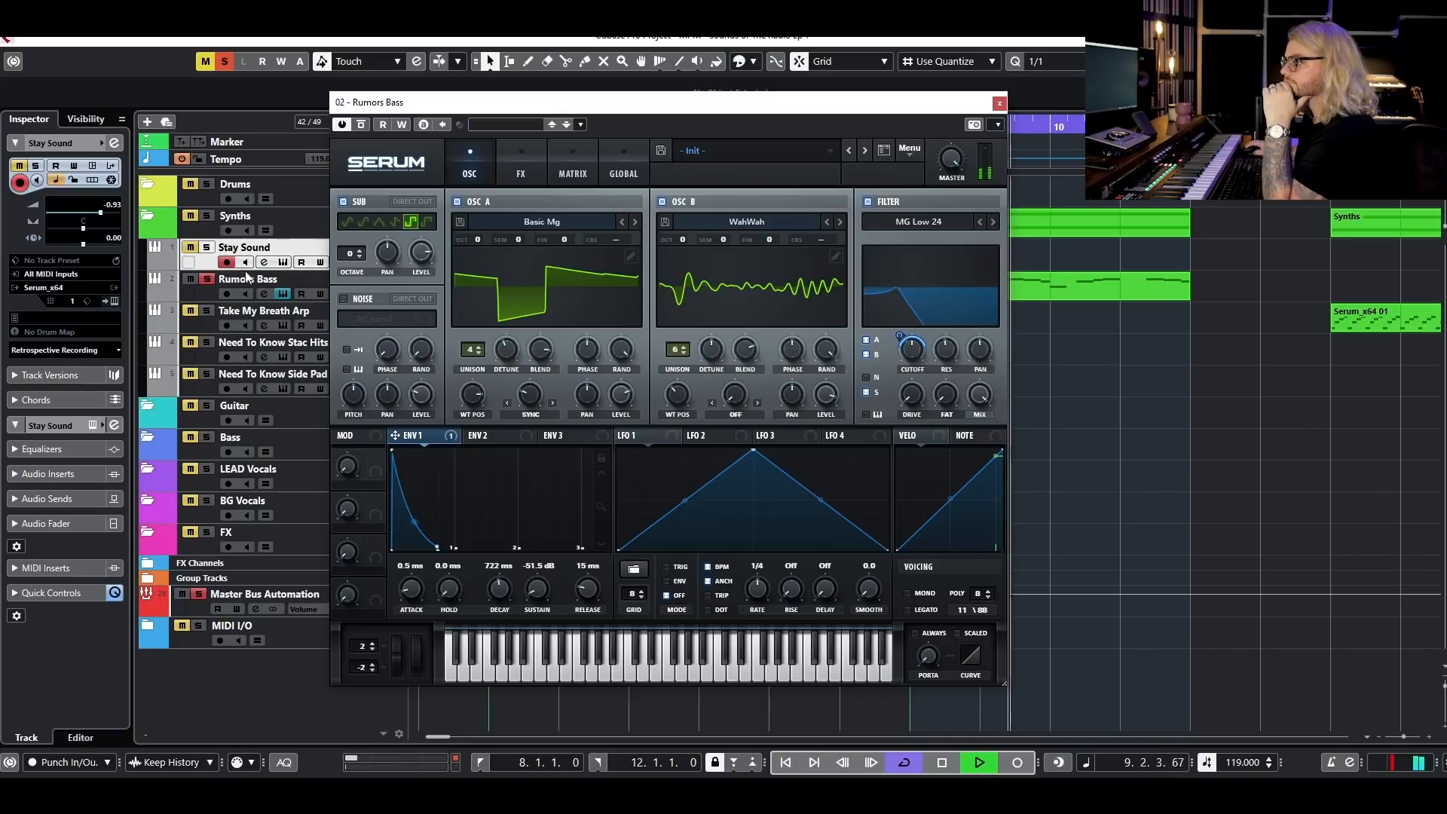
left_click(287, 281)
key("space")
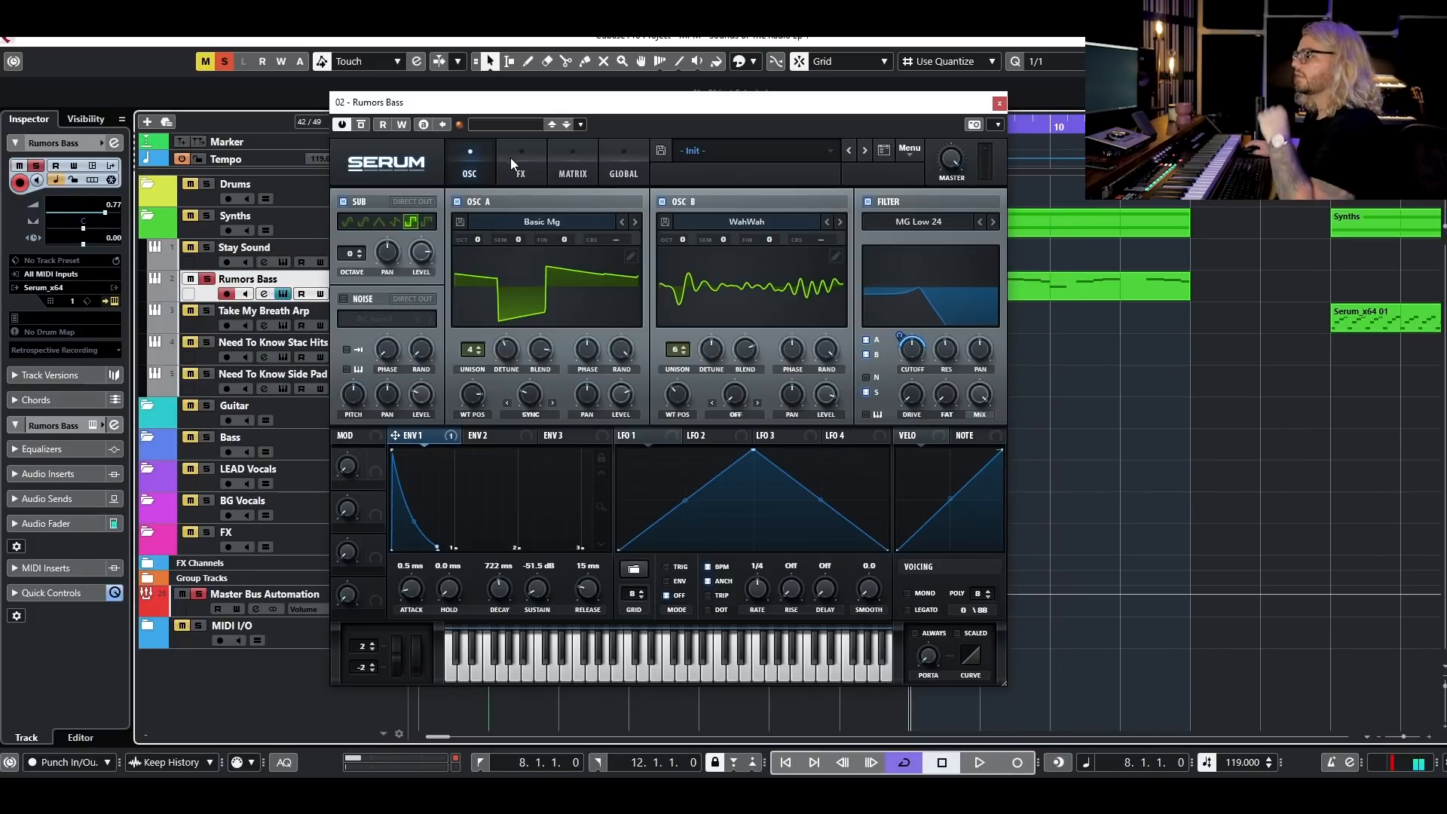
- Add a Lin.Fold distortion effect, reduce its drive, and audition the bass loop
left_click(513, 161)
left_click(348, 226)
left_click(636, 216)
left_click(636, 216)
left_click(637, 216)
left_click(636, 216)
left_click(622, 217)
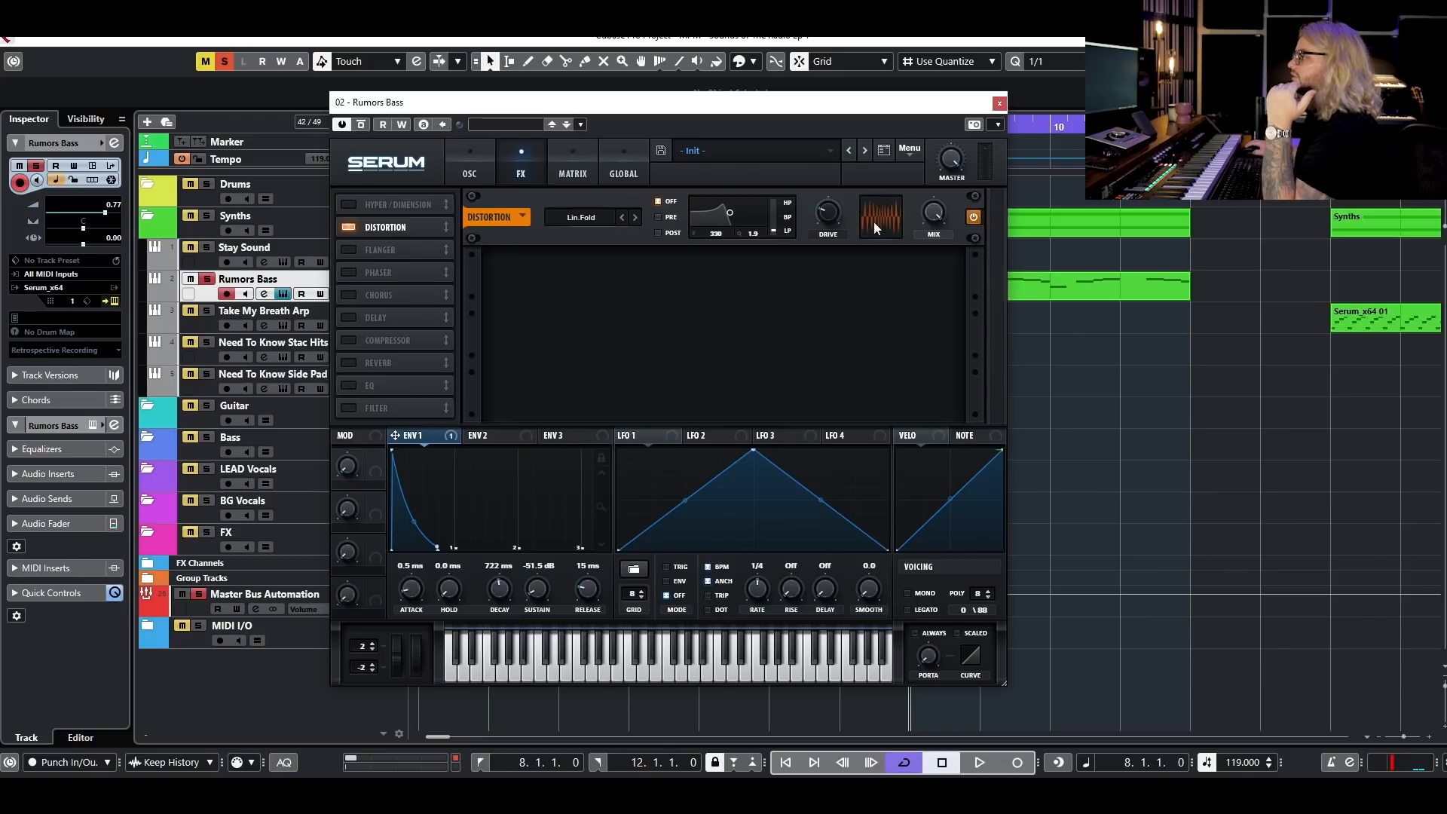
left_click_drag(827, 208, 821, 237)
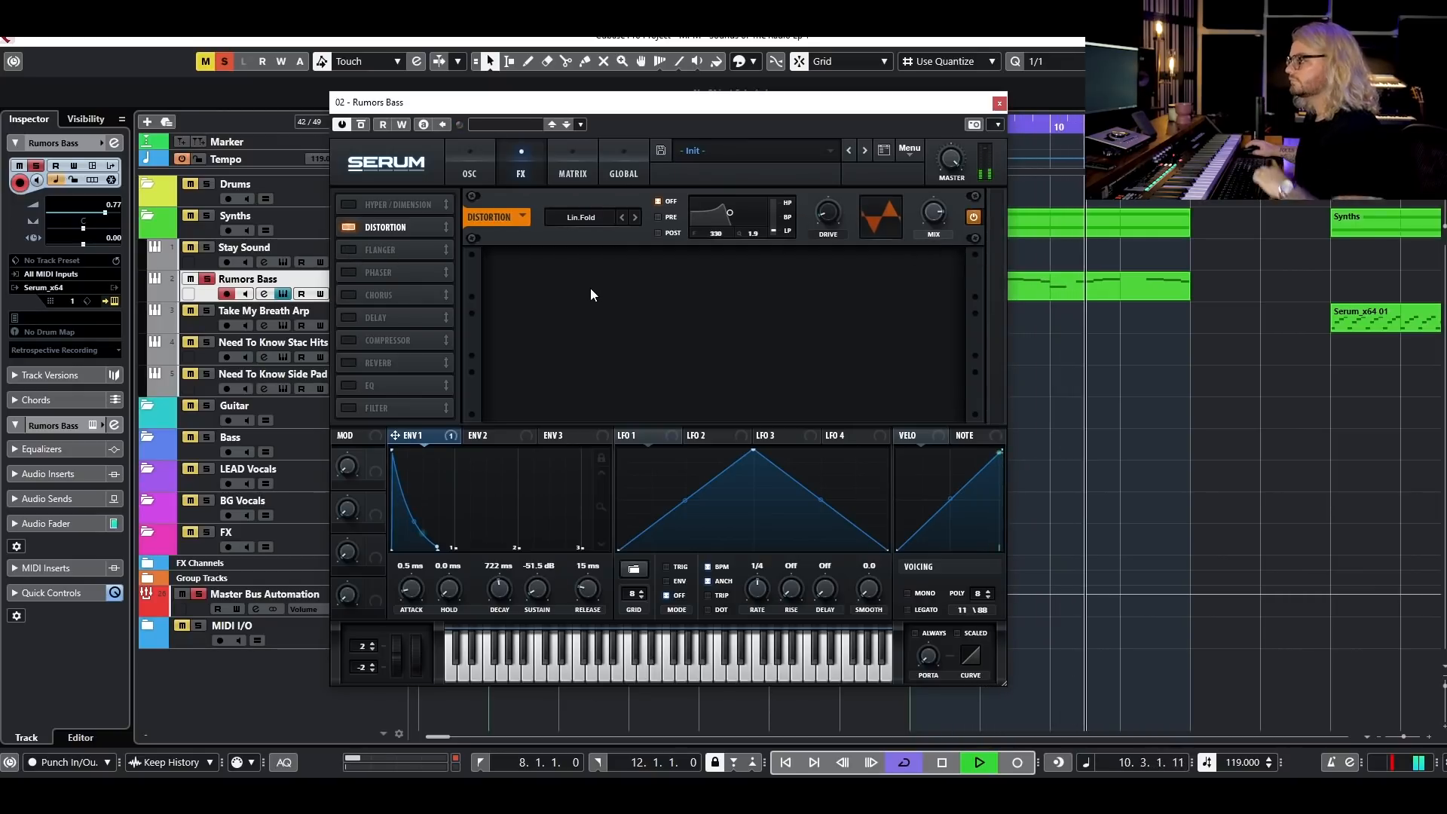
key("space")
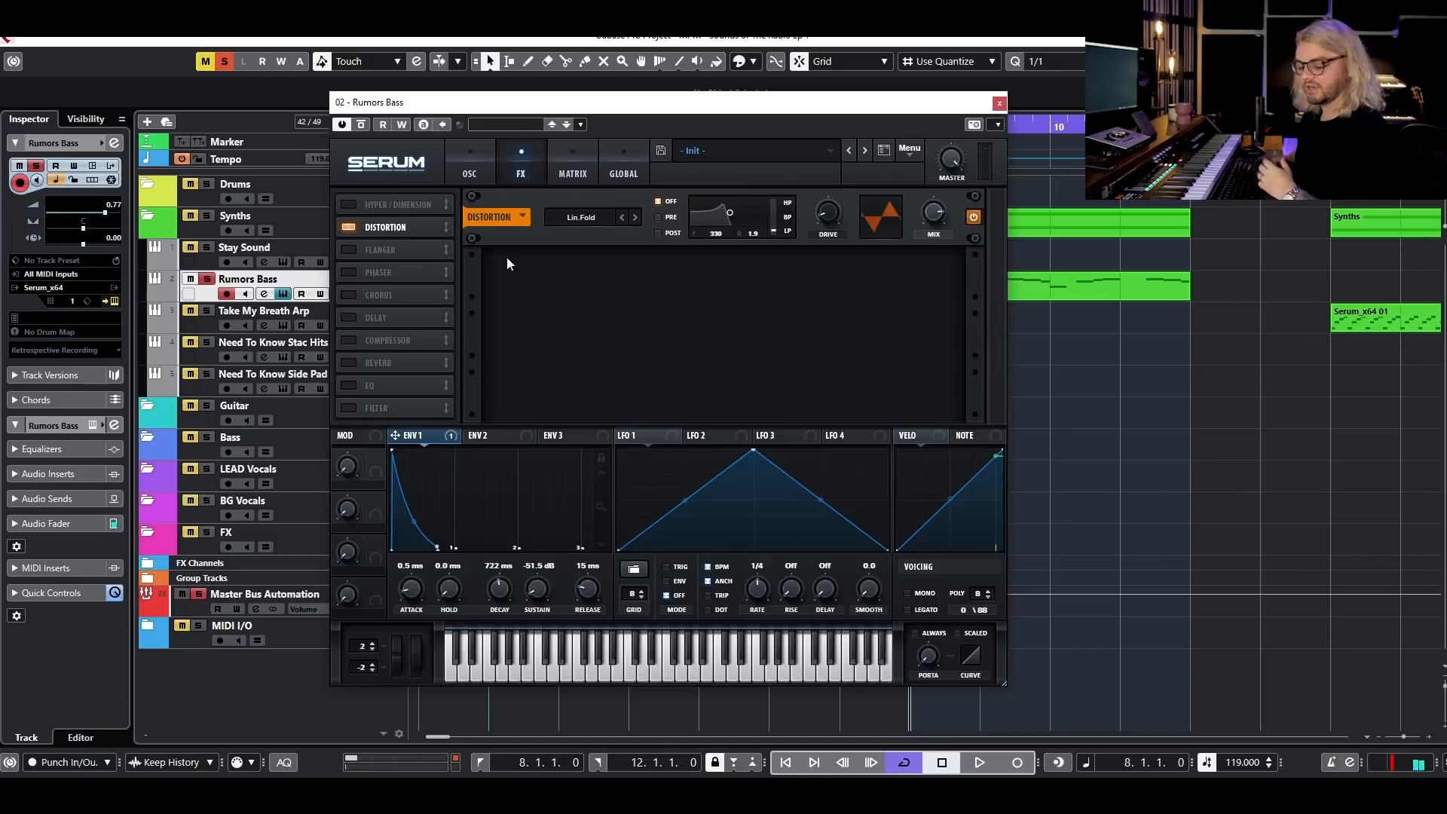
- Add phaser and chorus effects, lower the phaser mix, set the chorus mix to 26%, and audition the loop
left_click(348, 272)
left_click(348, 295)
left_click_drag(938, 280, 906, 382)
left_click_drag(934, 329, 926, 356)
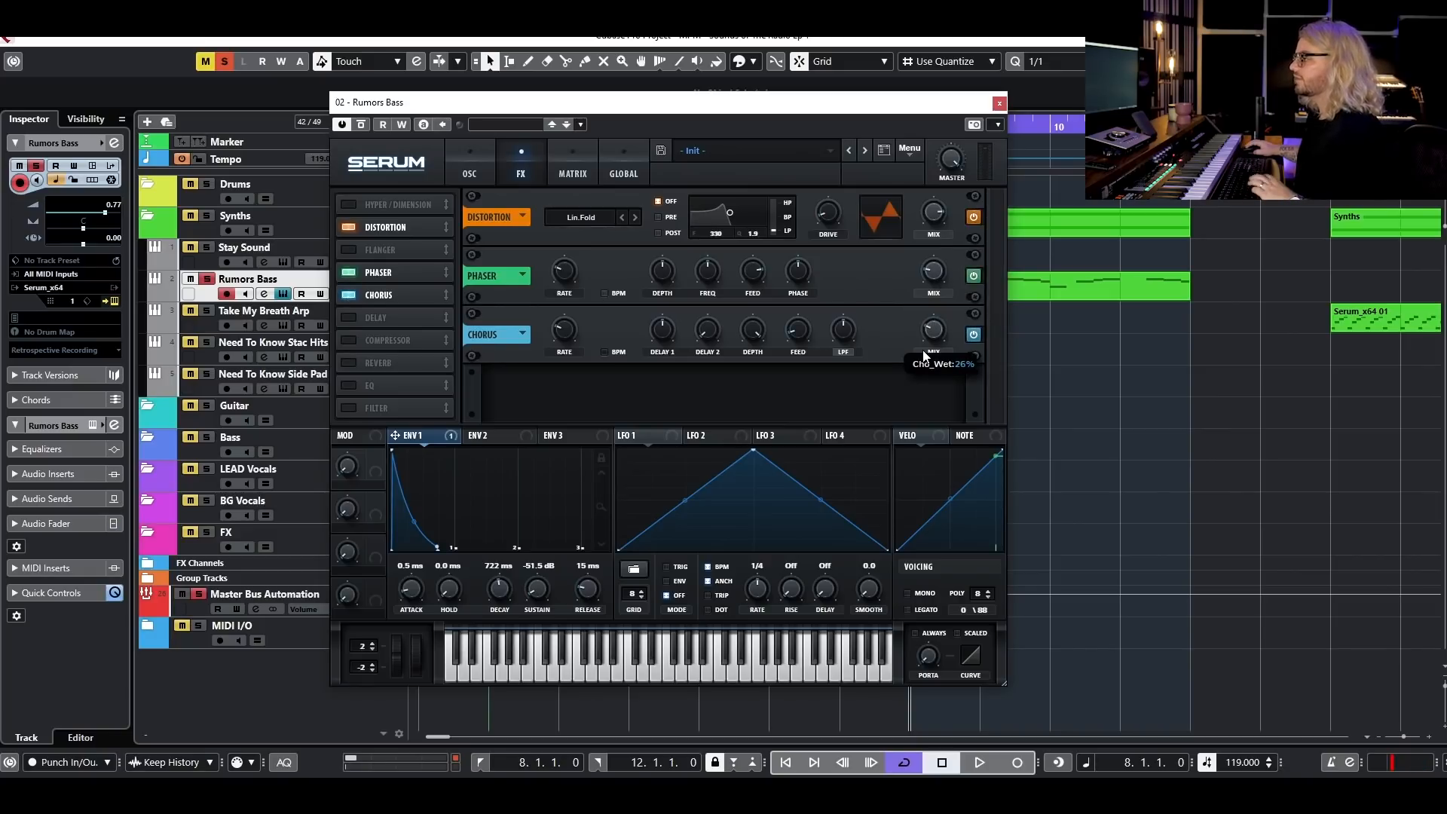
key("space")
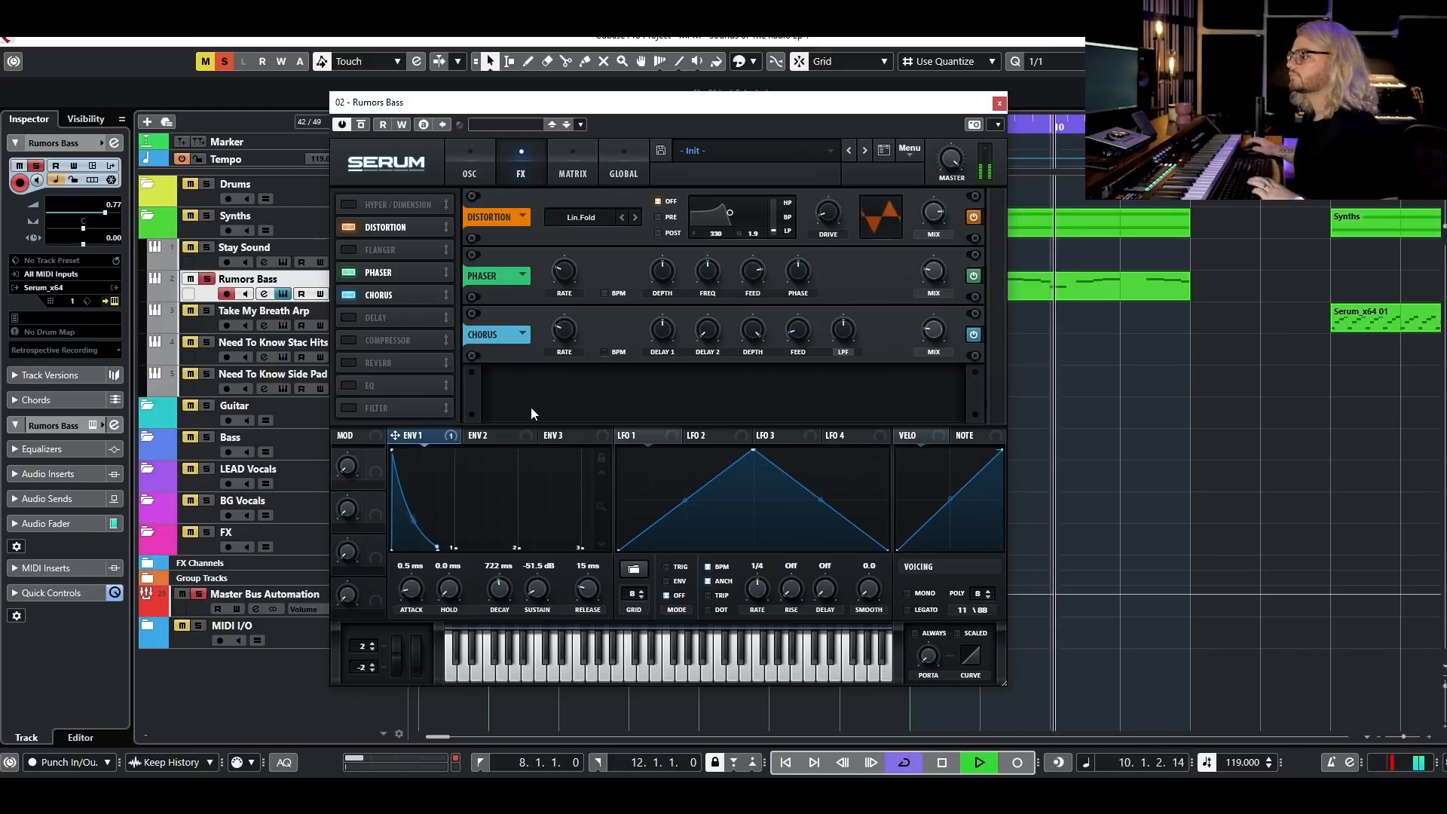
key("space")
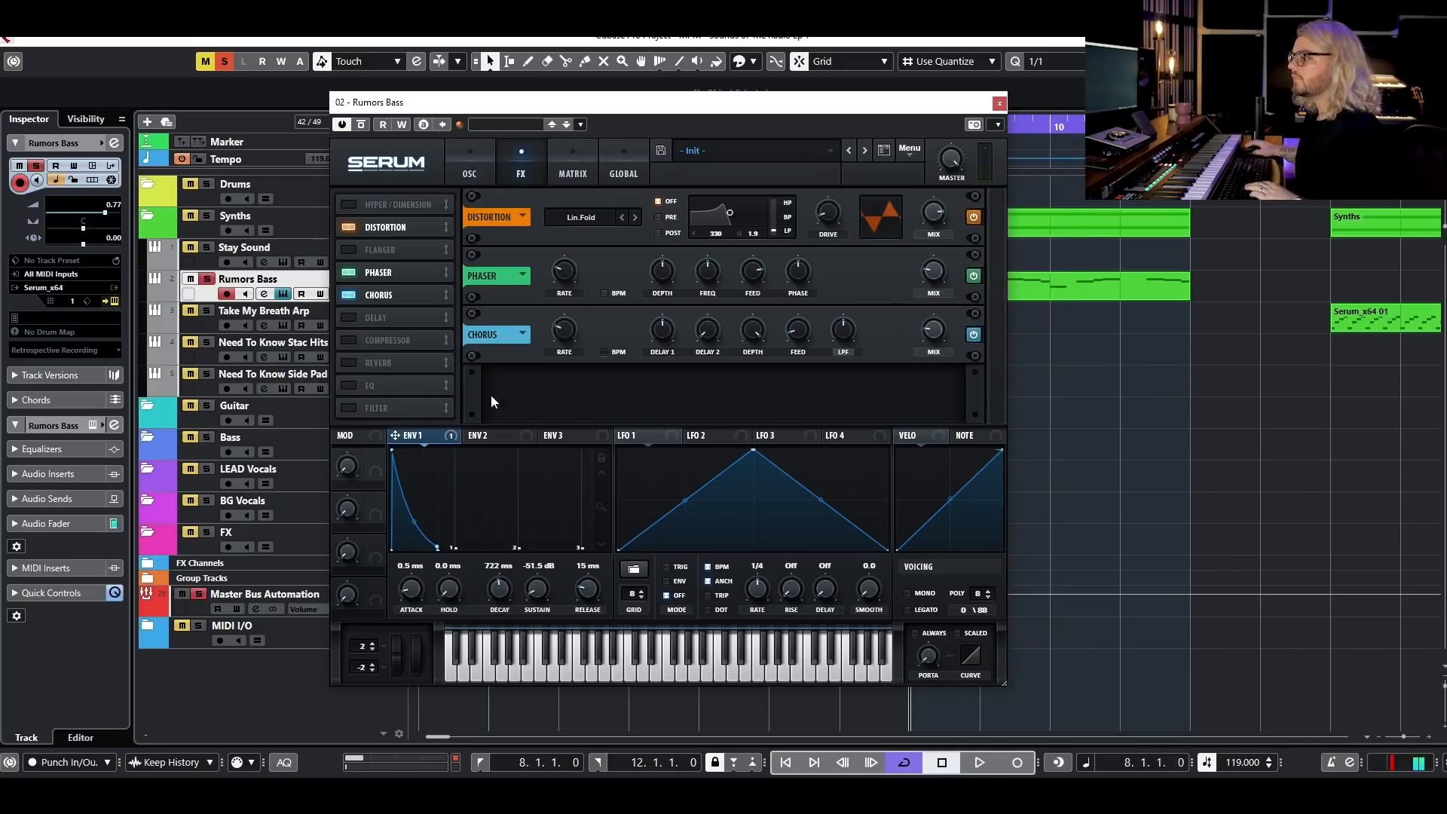
- Add a compressor effect and adjust its threshold, release and gain while the bass loop plays
left_click(390, 343)
key("space")
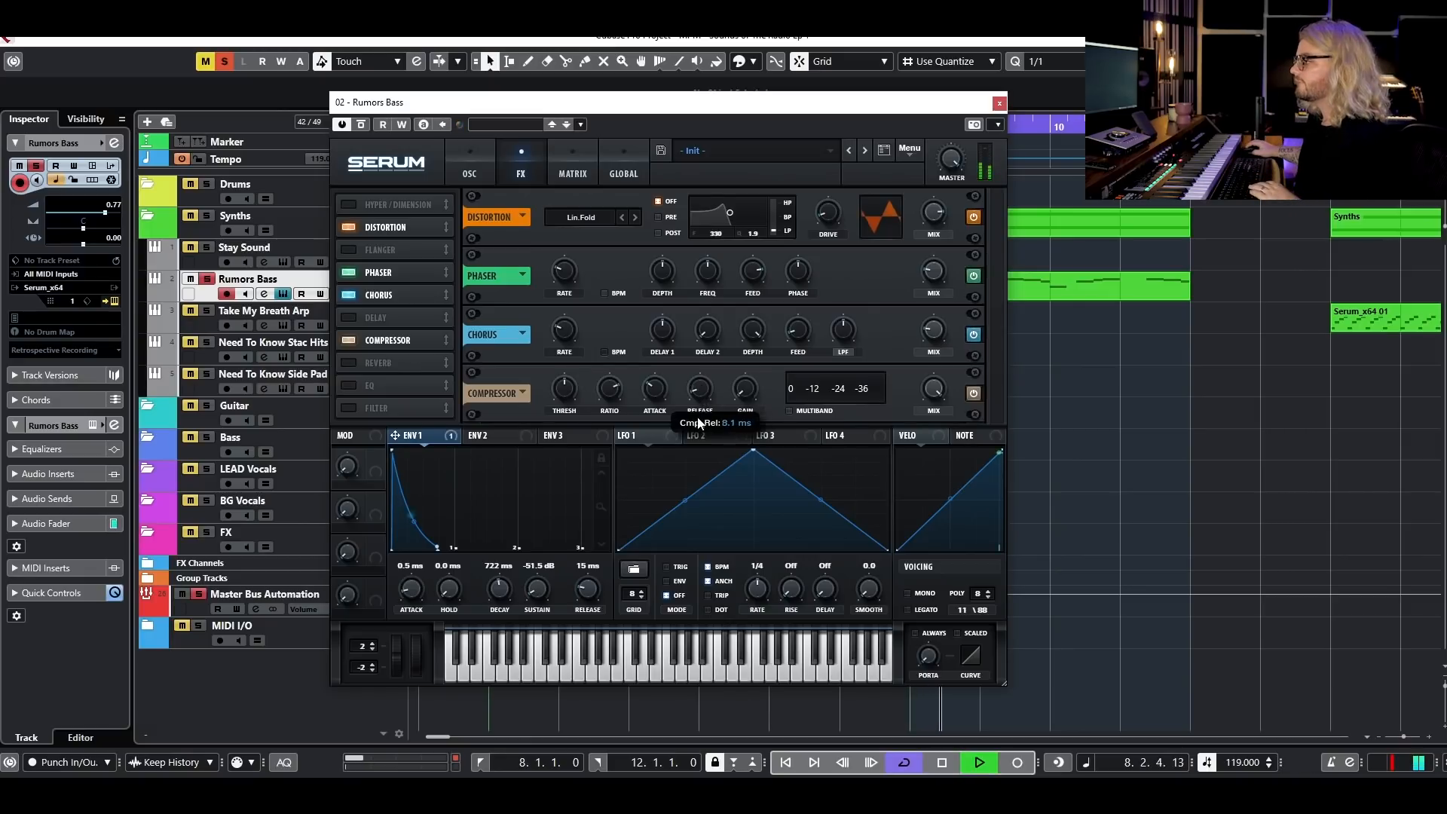
left_click_drag(566, 391, 571, 378)
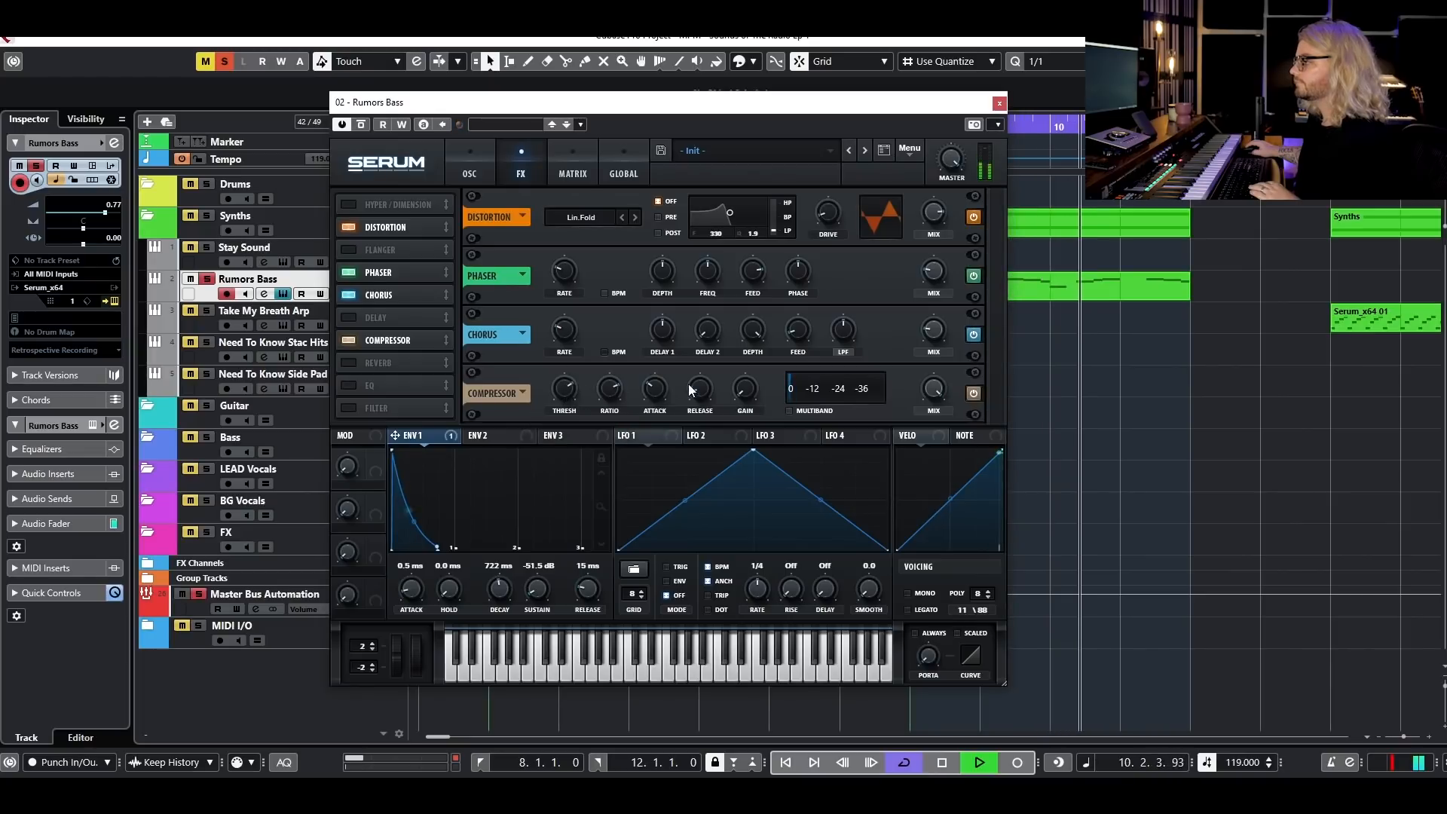
left_click_drag(751, 384, 749, 391)
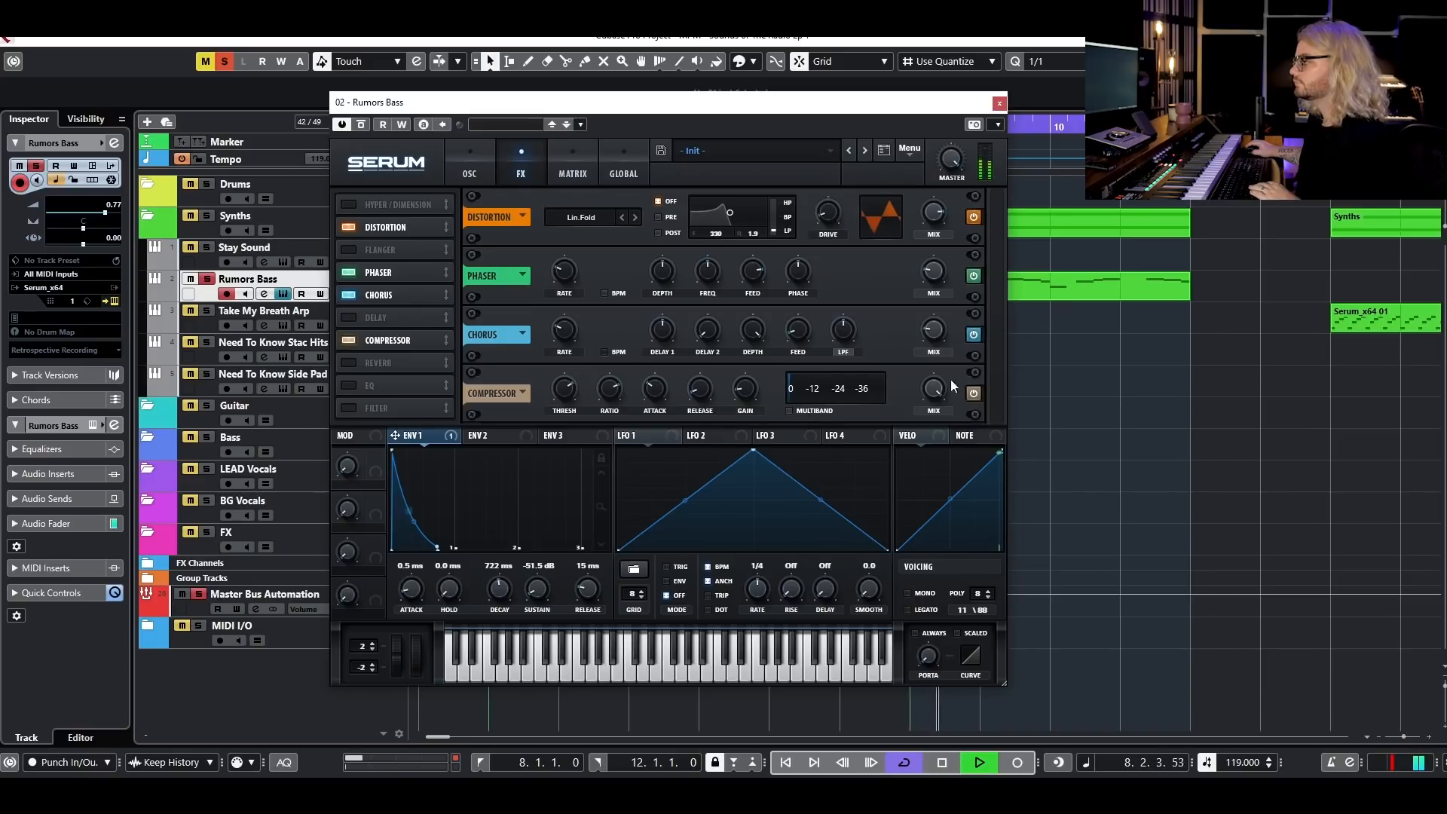
left_click_drag(713, 110, 743, 101)
key("space")
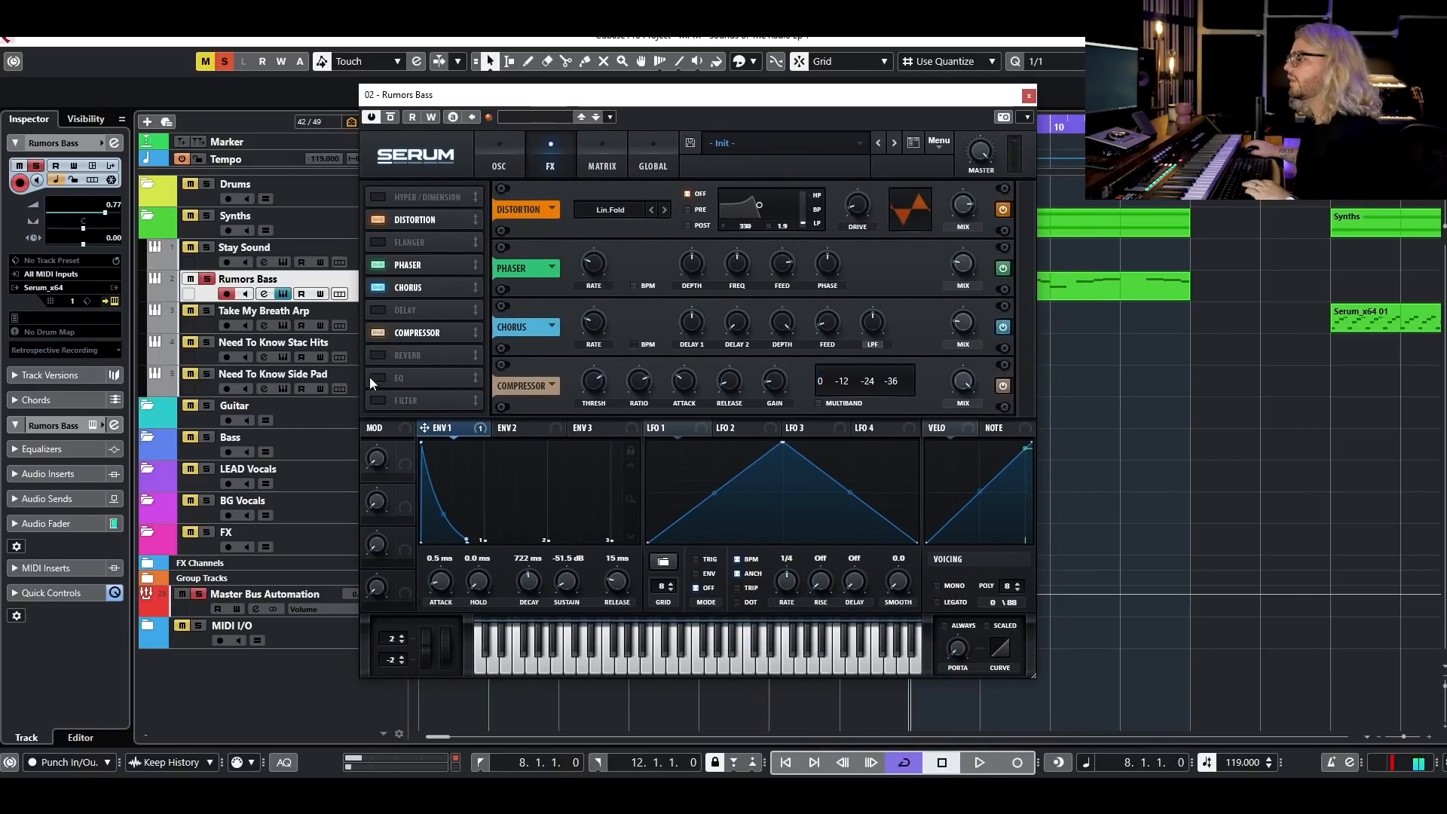
- Enable the EQ effect, boost its high band by 2.9 dB, and play the loop
left_click_drag(1025, 279, 1039, 423)
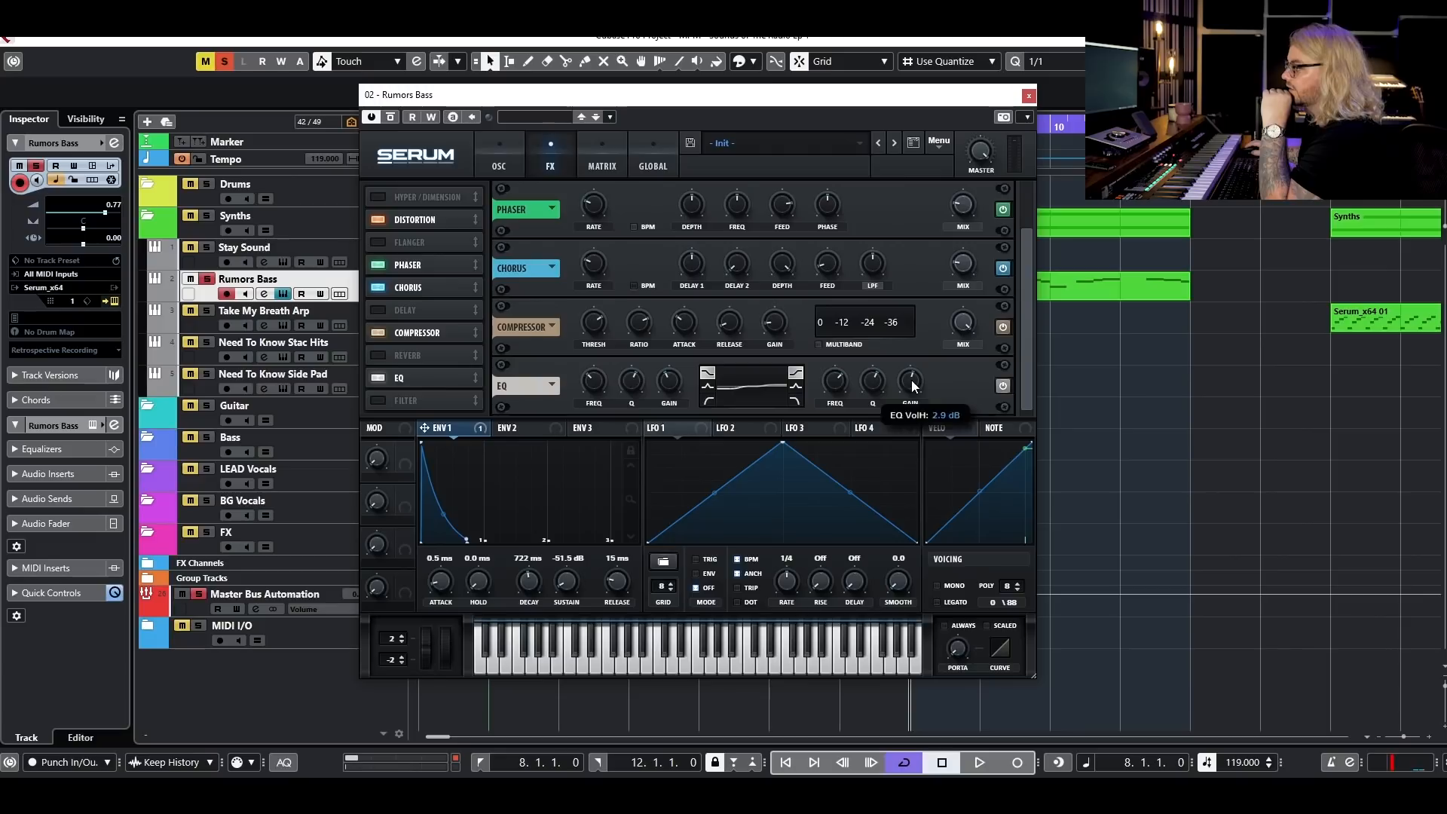
key("space")
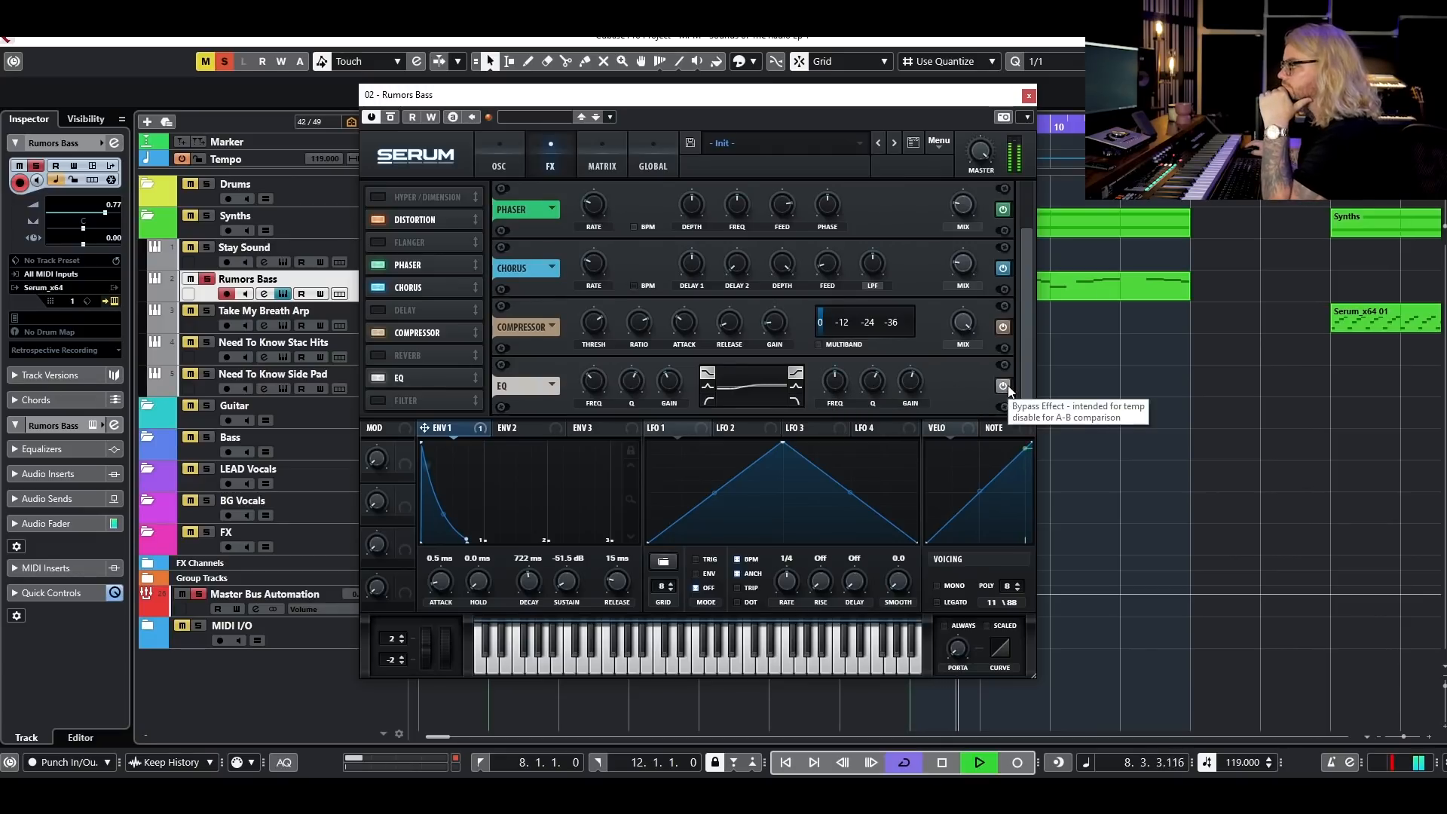
mouse_move(980, 159)
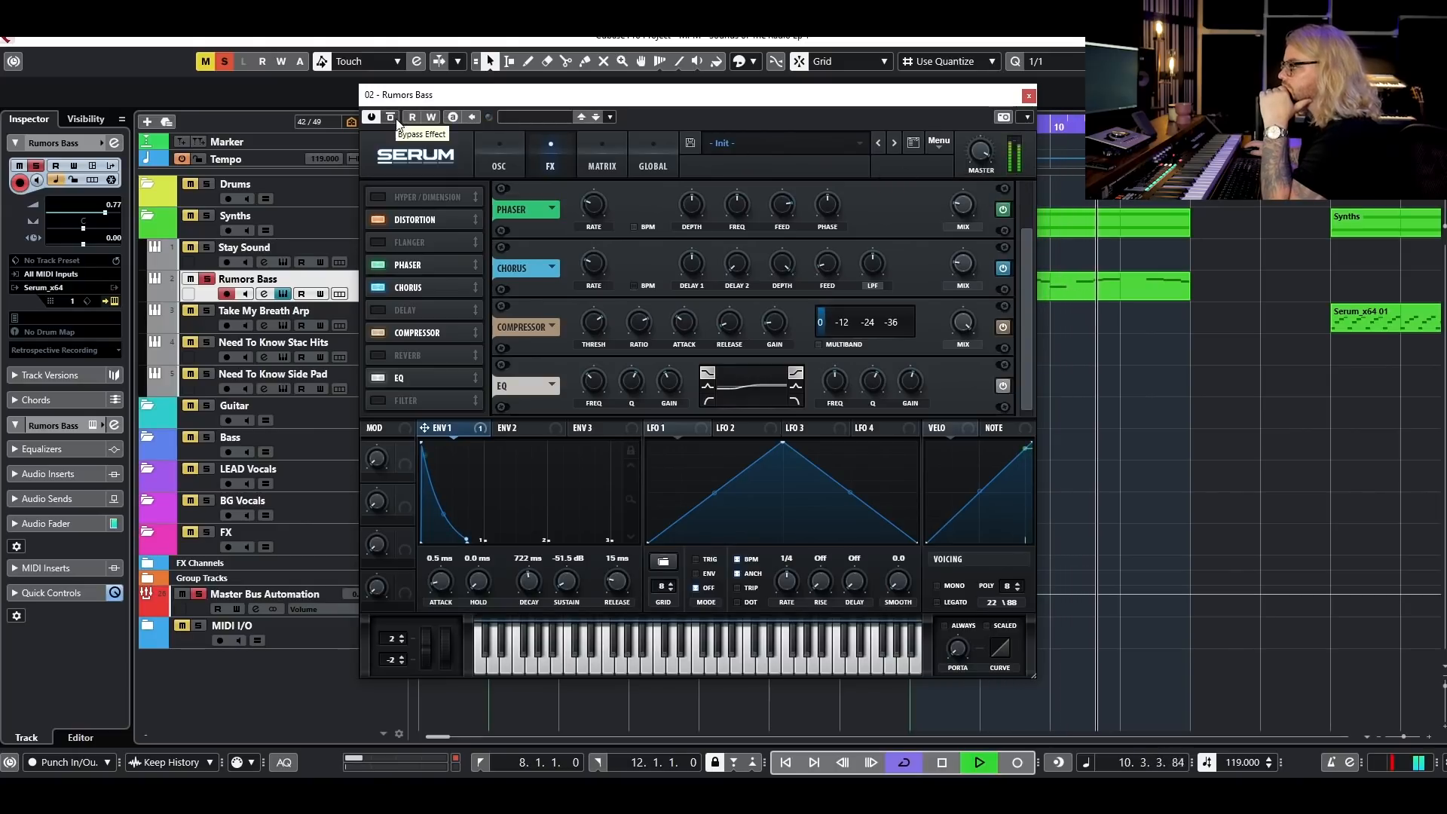
- Return to the oscillator page and adjust the filter cutoff and its Env 1 modulation during playback
left_click(497, 151)
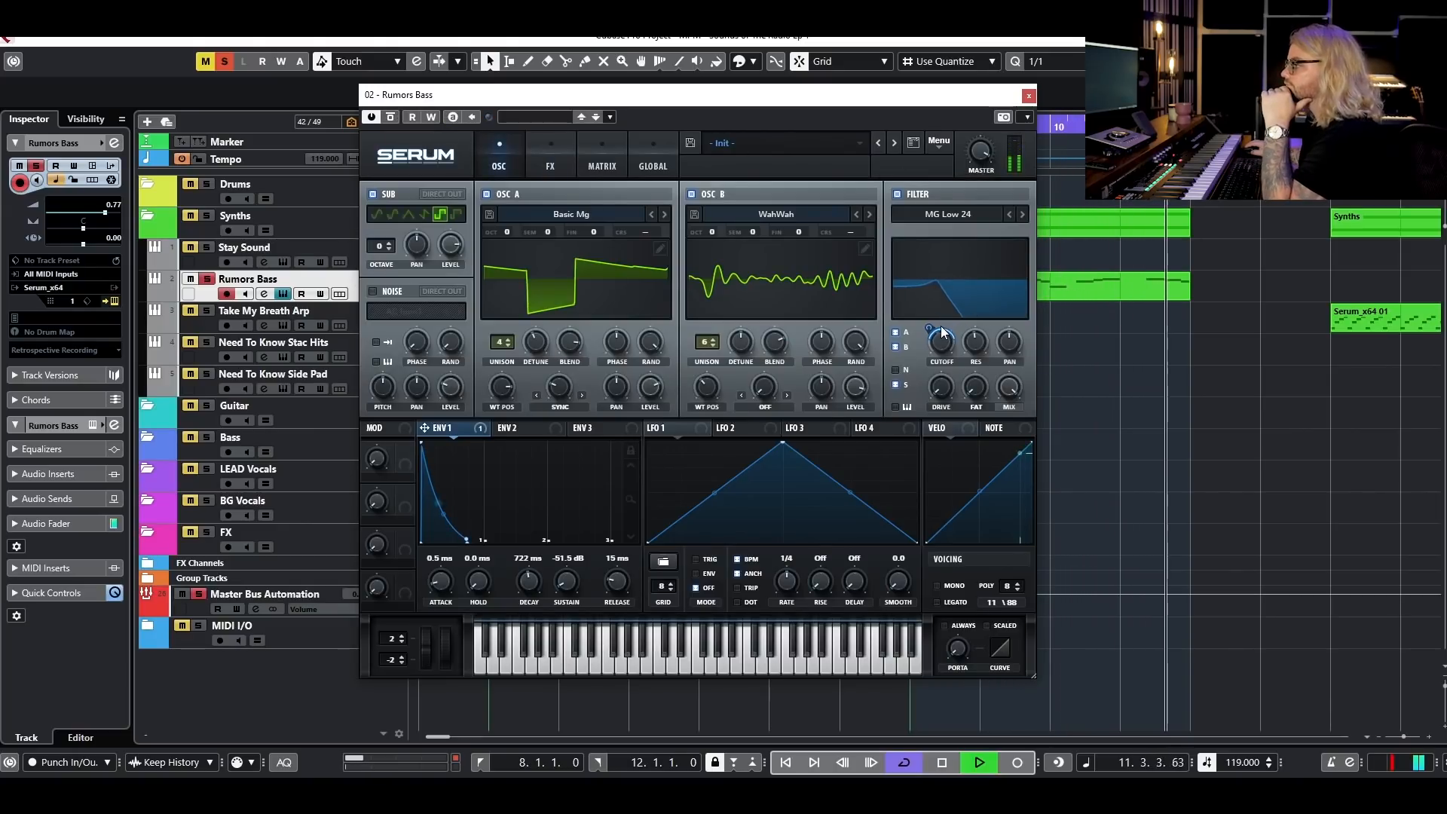
mouse_move(942, 331)
left_mouse_down()
mouse_move(952, 341)
mouse_move(935, 345)
left_mouse_up()
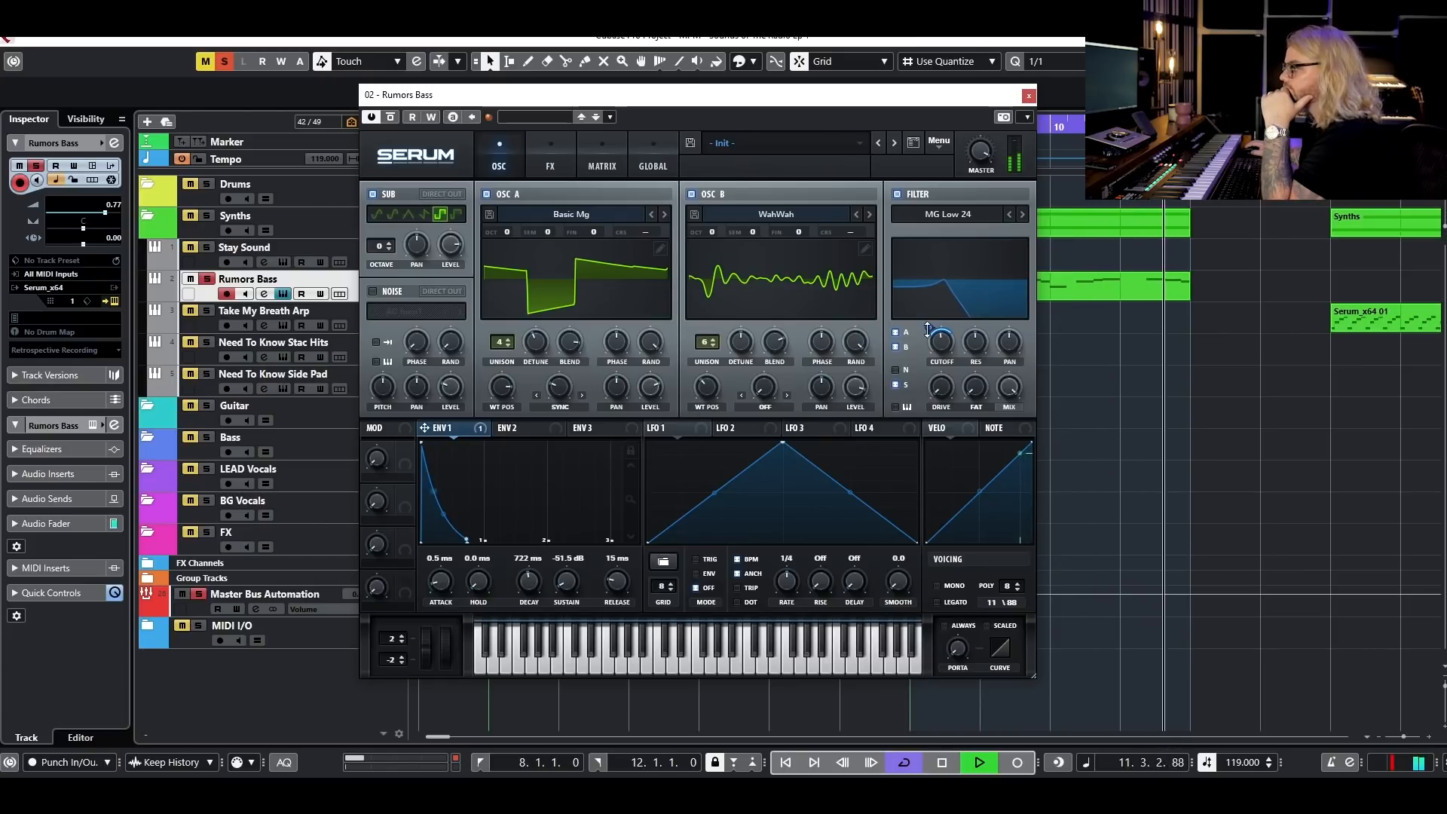
key("space")
- Shape Env 2 with 0% sustain and a 733 ms decay, and assign it to the filter cutoff with an amount of 37
left_click(538, 429)
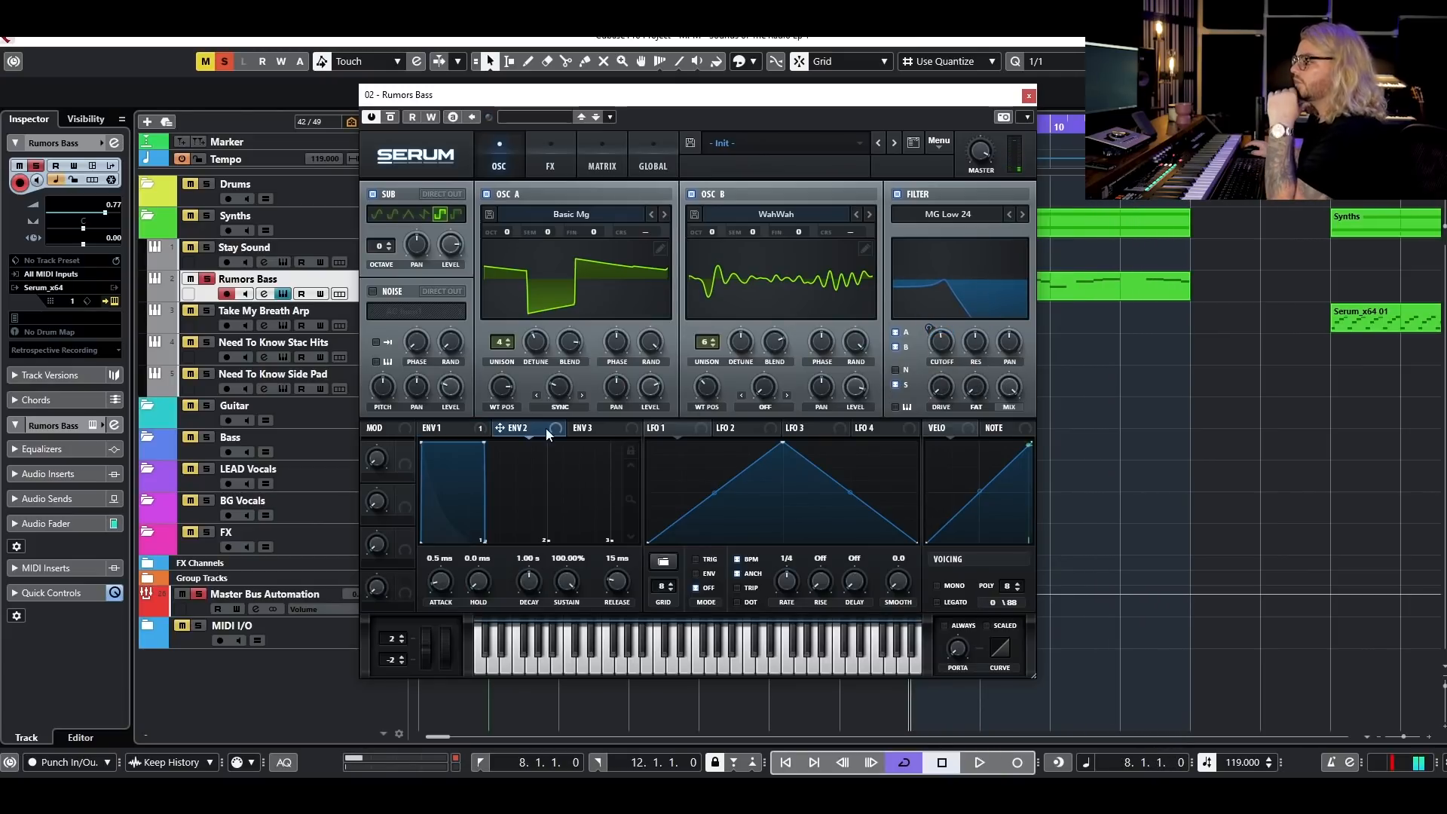
left_click_drag(440, 506, 431, 561)
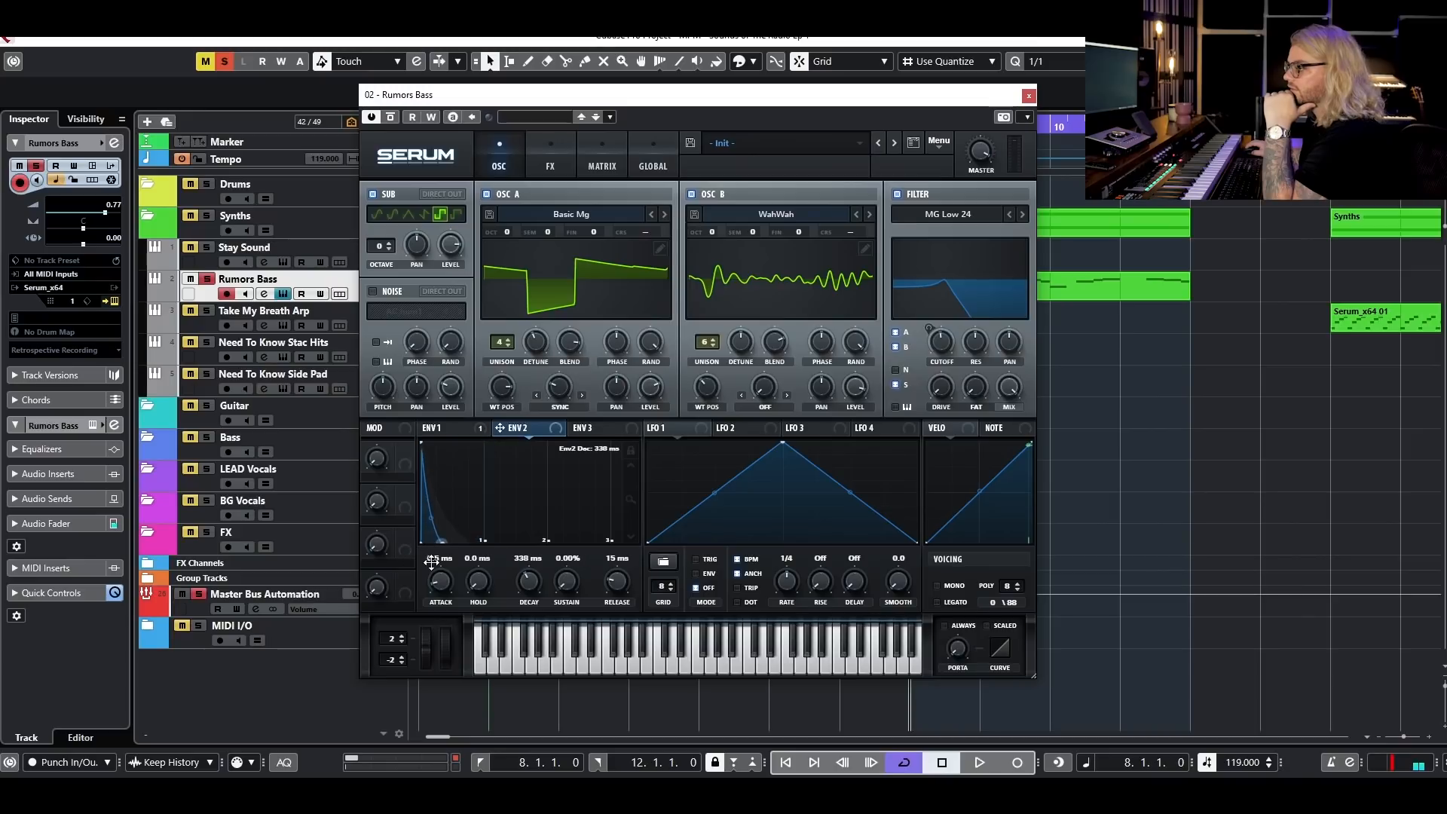
right_click(481, 431)
left_click(501, 447)
left_click_drag(543, 430, 825, 347)
left_click_drag(942, 345, 960, 325)
key("space")
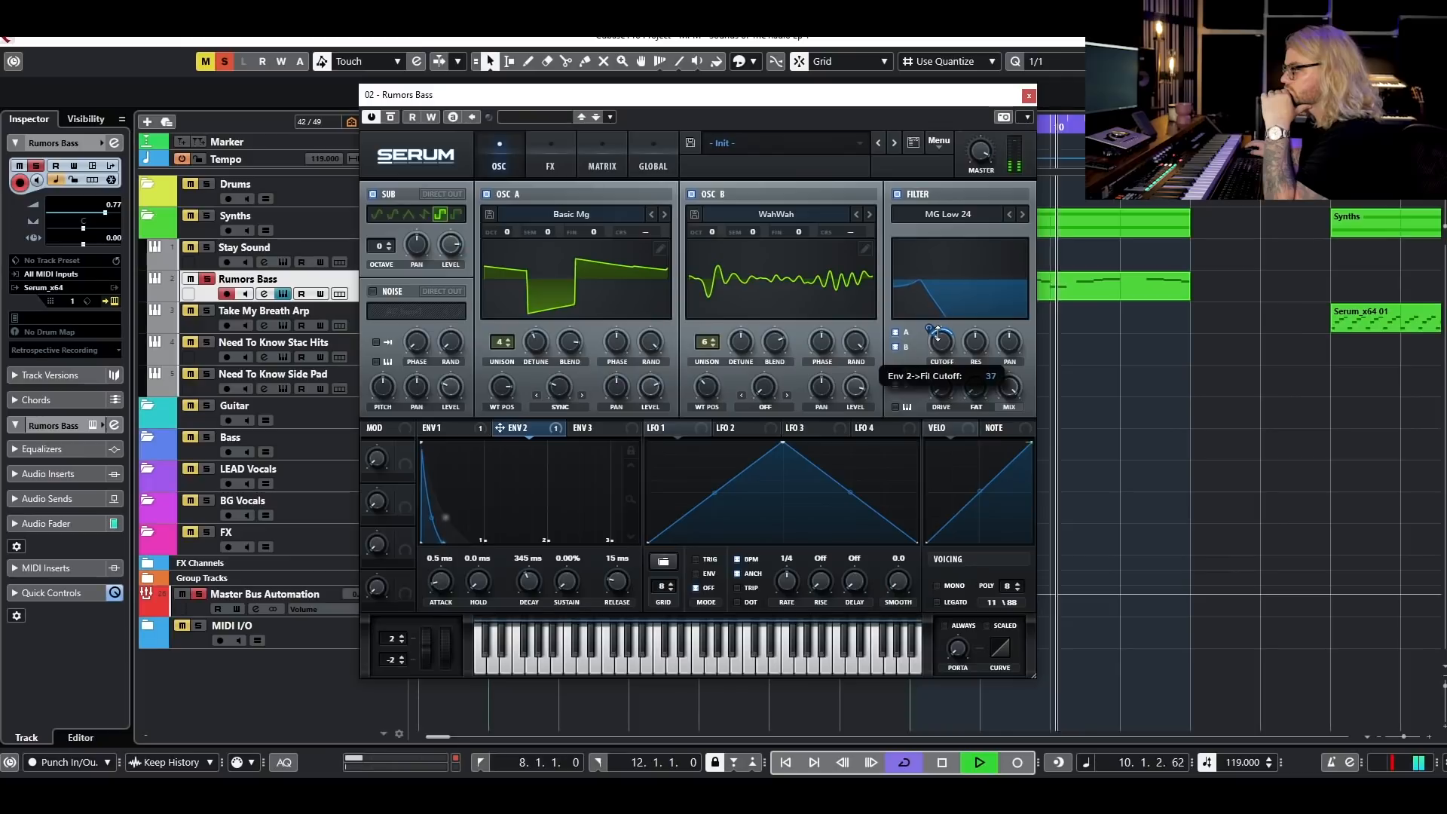
left_click_drag(526, 577, 530, 575)
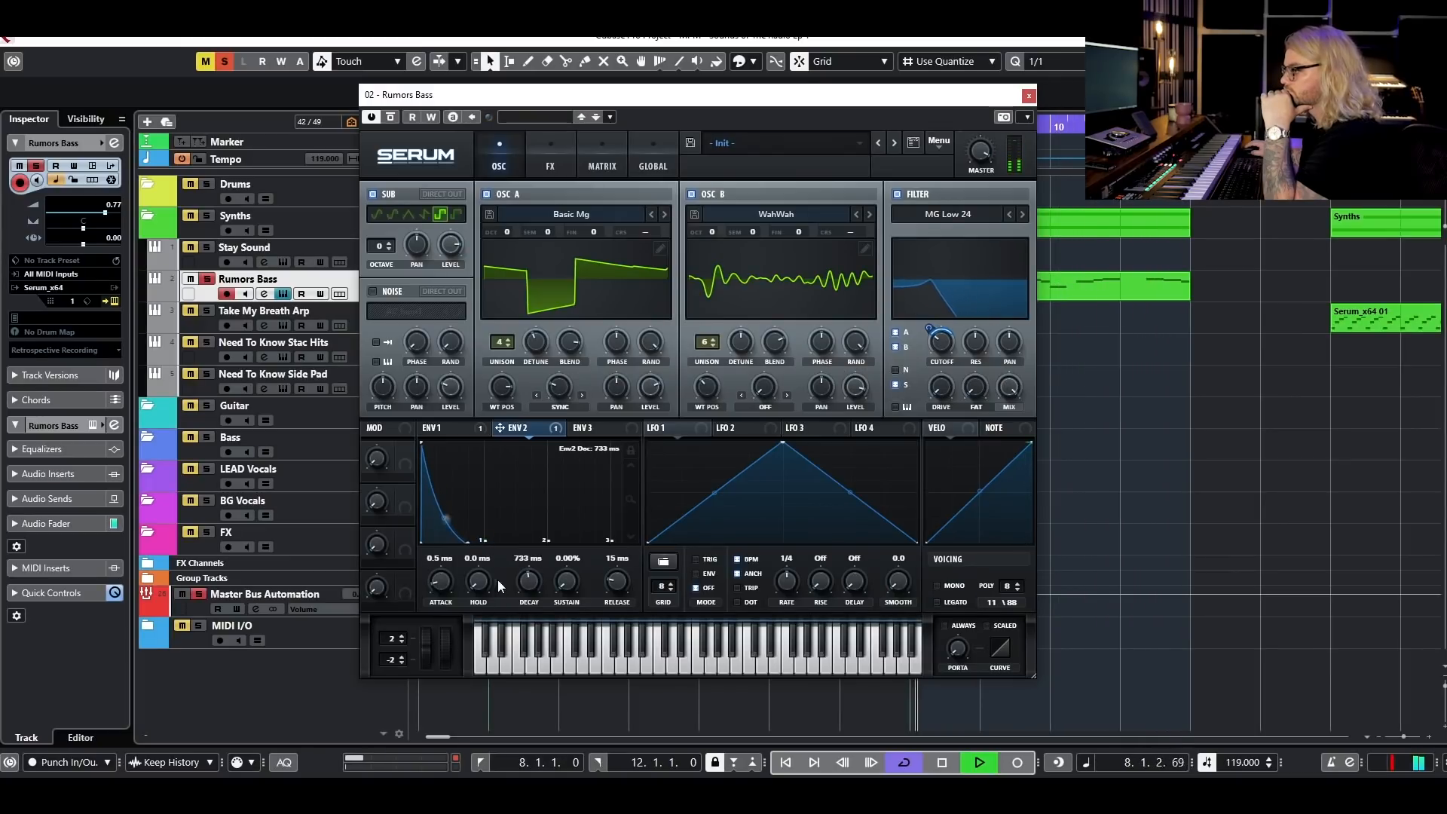
- Set Env 1 to a 6.1 ms attack and a 1.04 s decay
left_click(441, 427)
left_click_drag(444, 584, 445, 580)
left_click_drag(532, 574, 529, 581)
left_click(526, 428)
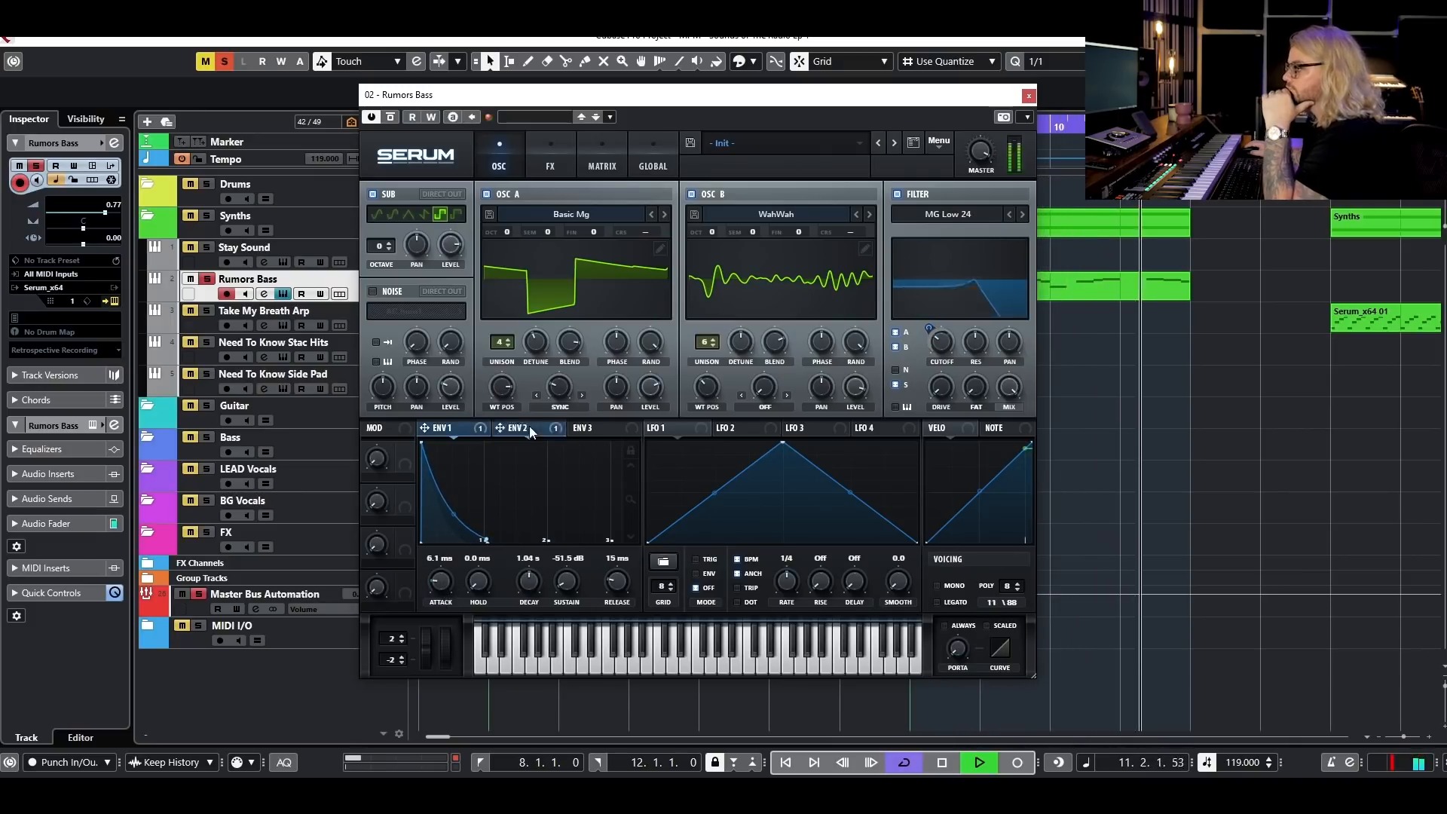
- Assign Env 1 to oscillator A's wavetable position and Env 2 to oscillator B's wavetable position with an amount of 26, auditioning the loop
left_click(481, 427)
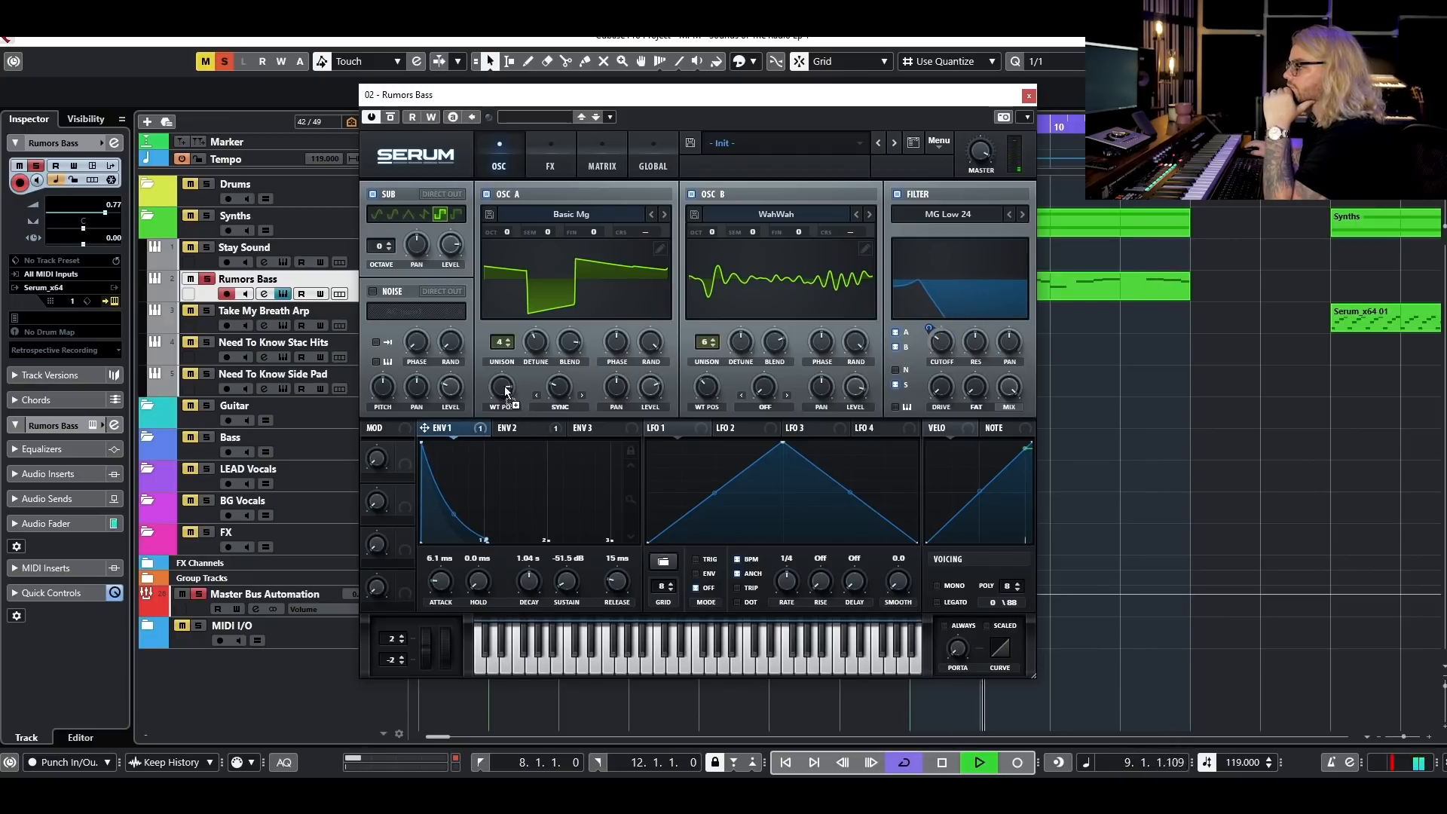
left_click_drag(504, 386, 495, 416)
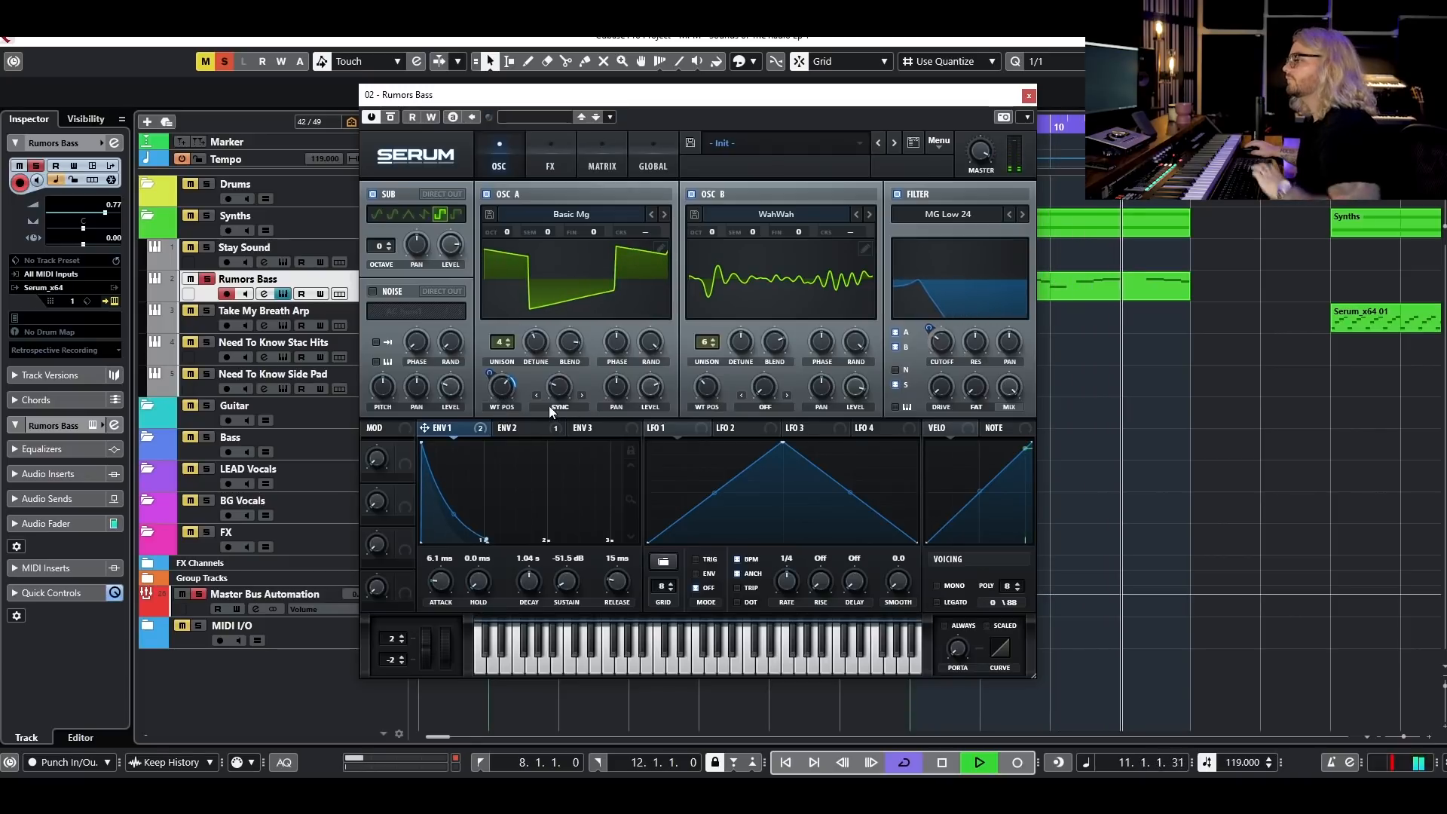
key("space")
left_click(521, 430)
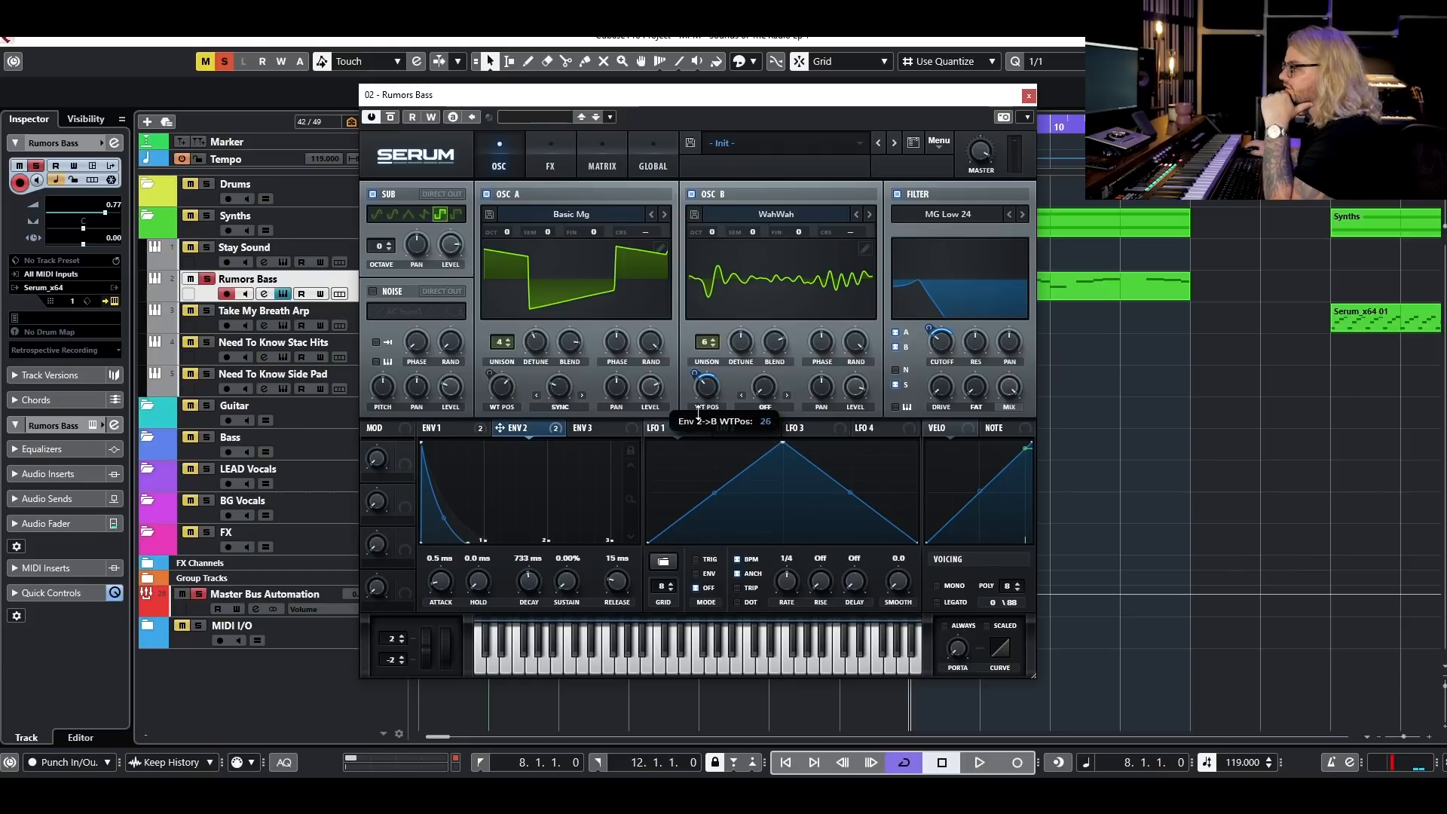
key("space")
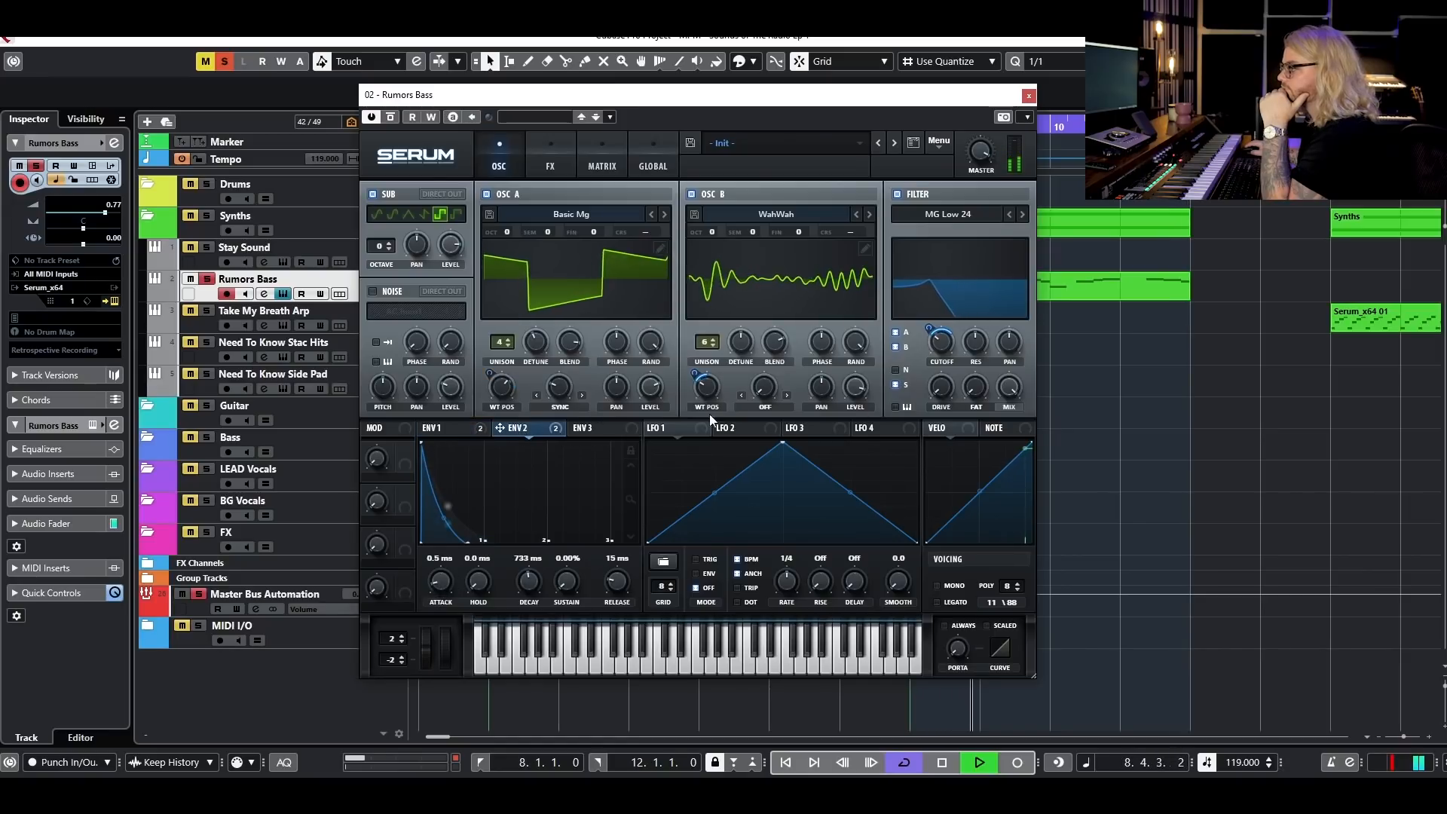
- Set the Env 2 modulation amount on the filter cutoff to 42 and turn on the filter's keyboard tracking, auditioning the bass loop
left_click_drag(930, 330, 933, 333)
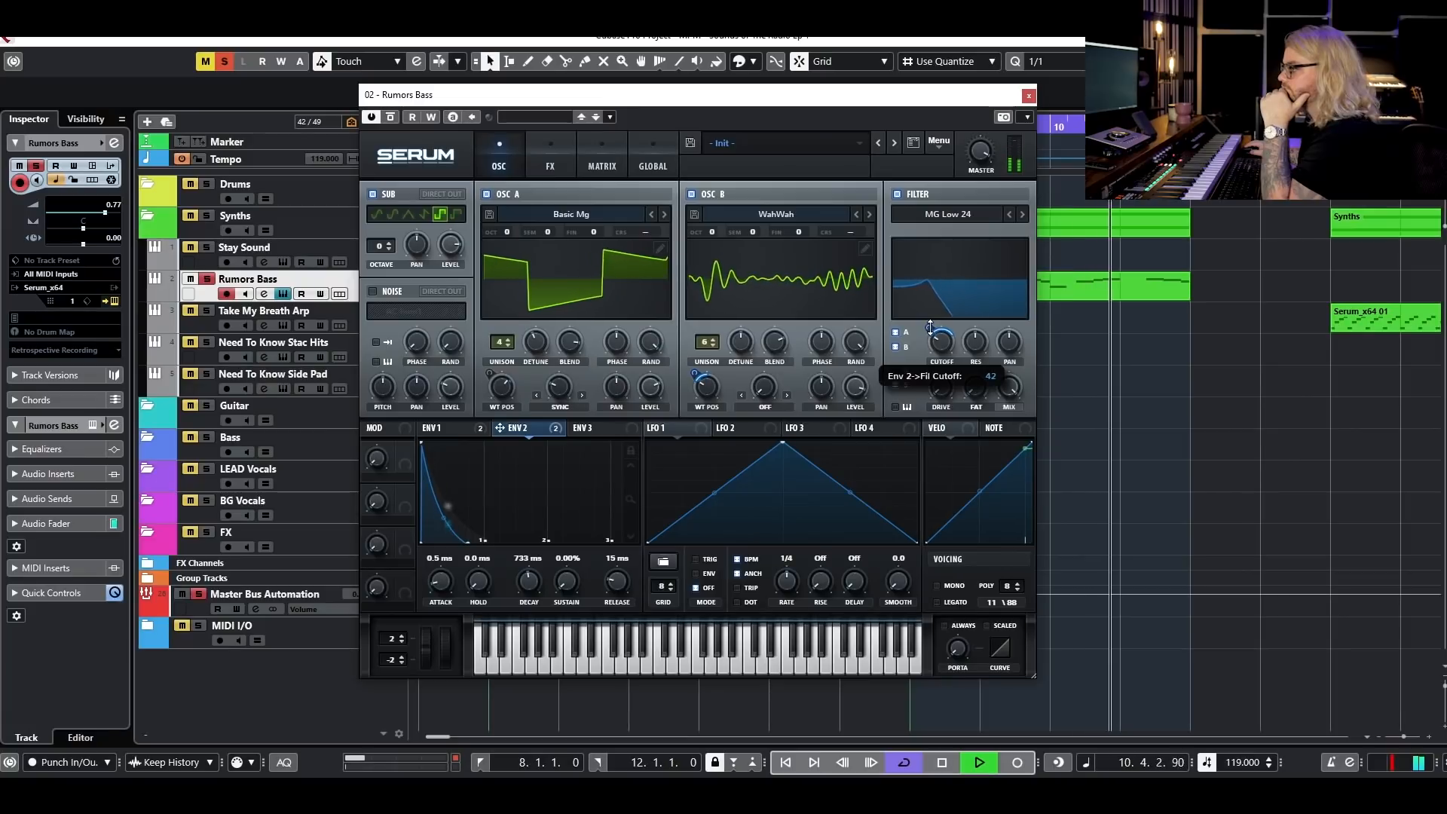
left_click(896, 407)
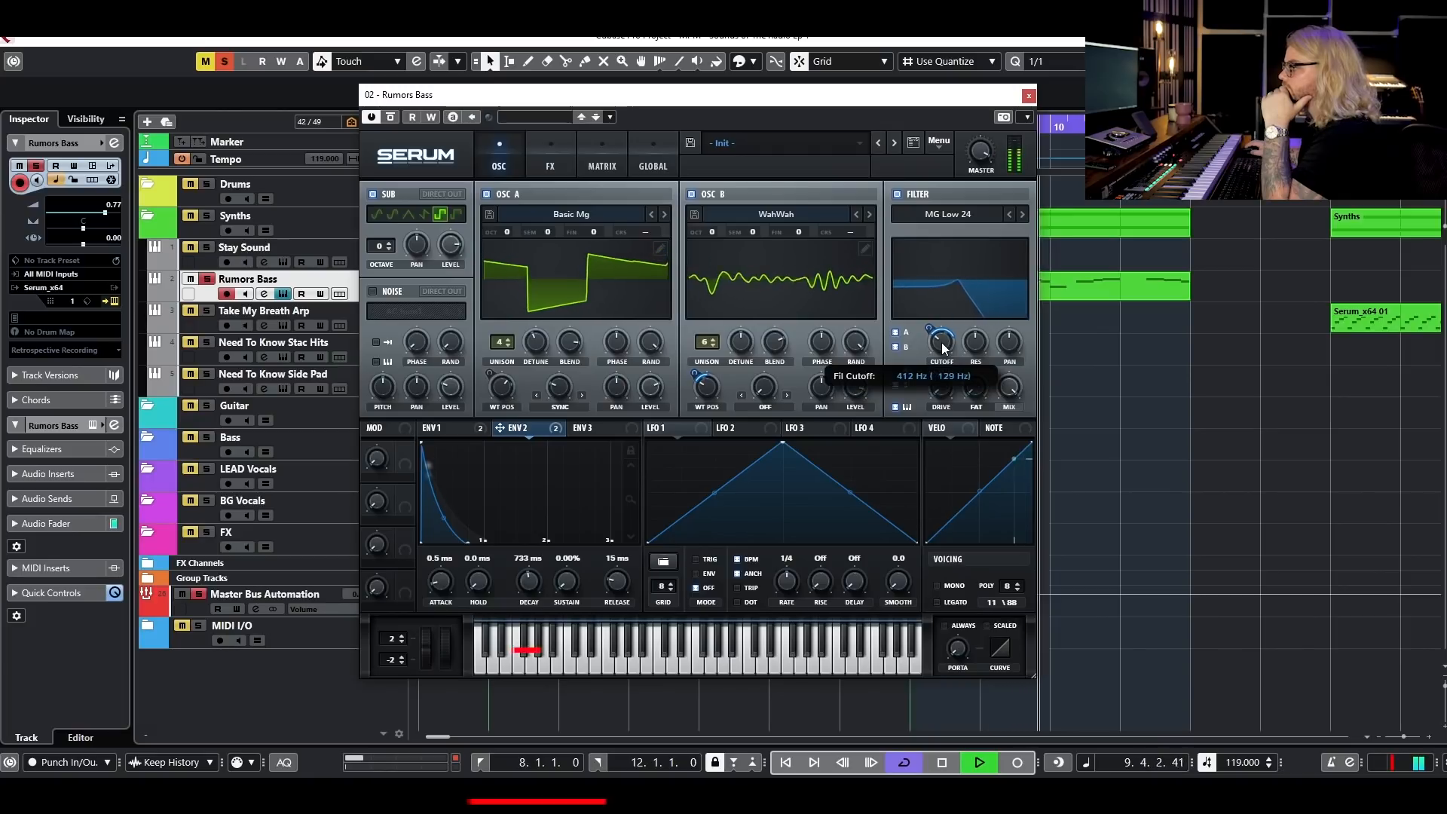
key("space")
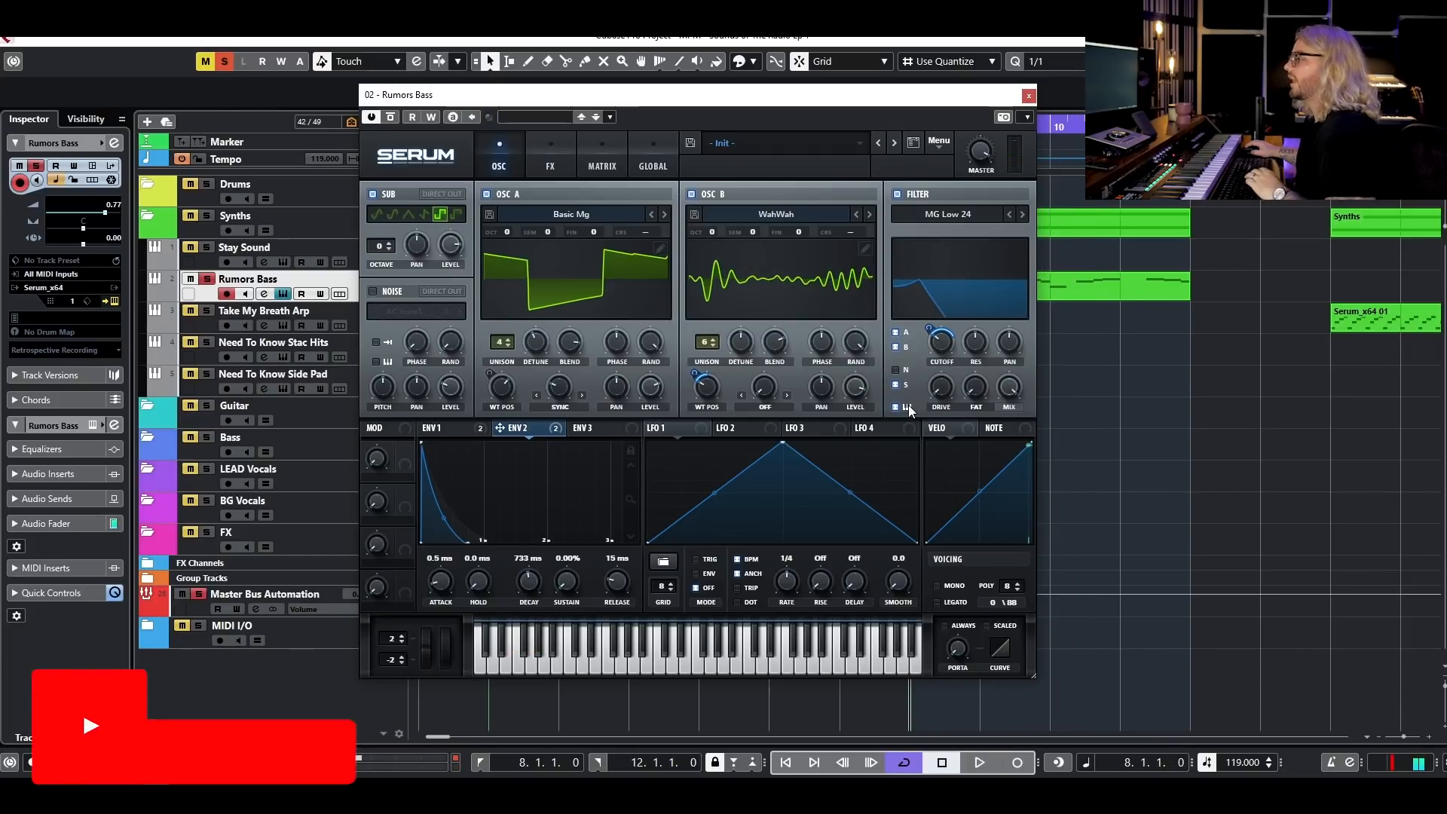
key("space")
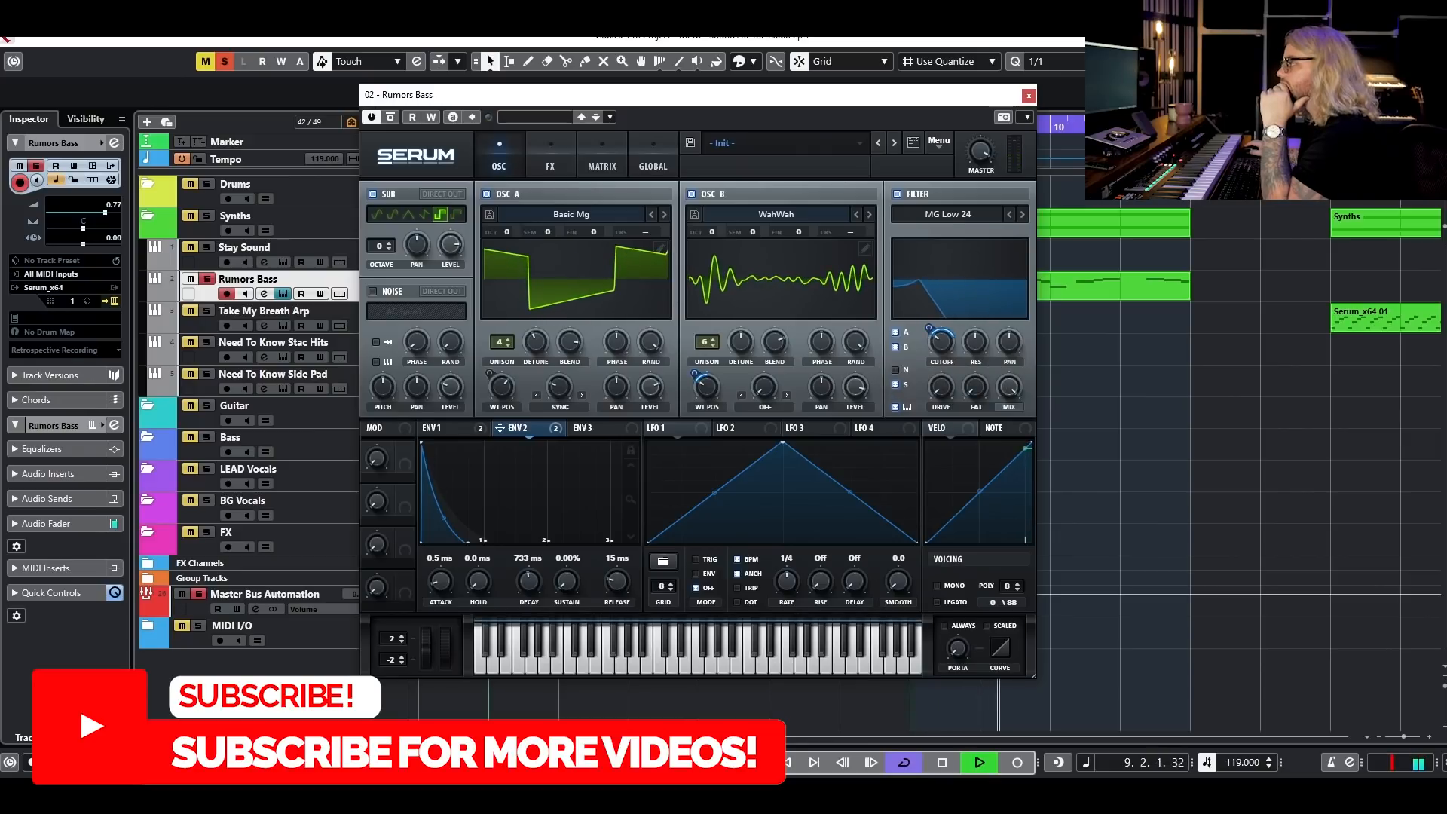
left_click(1028, 95)
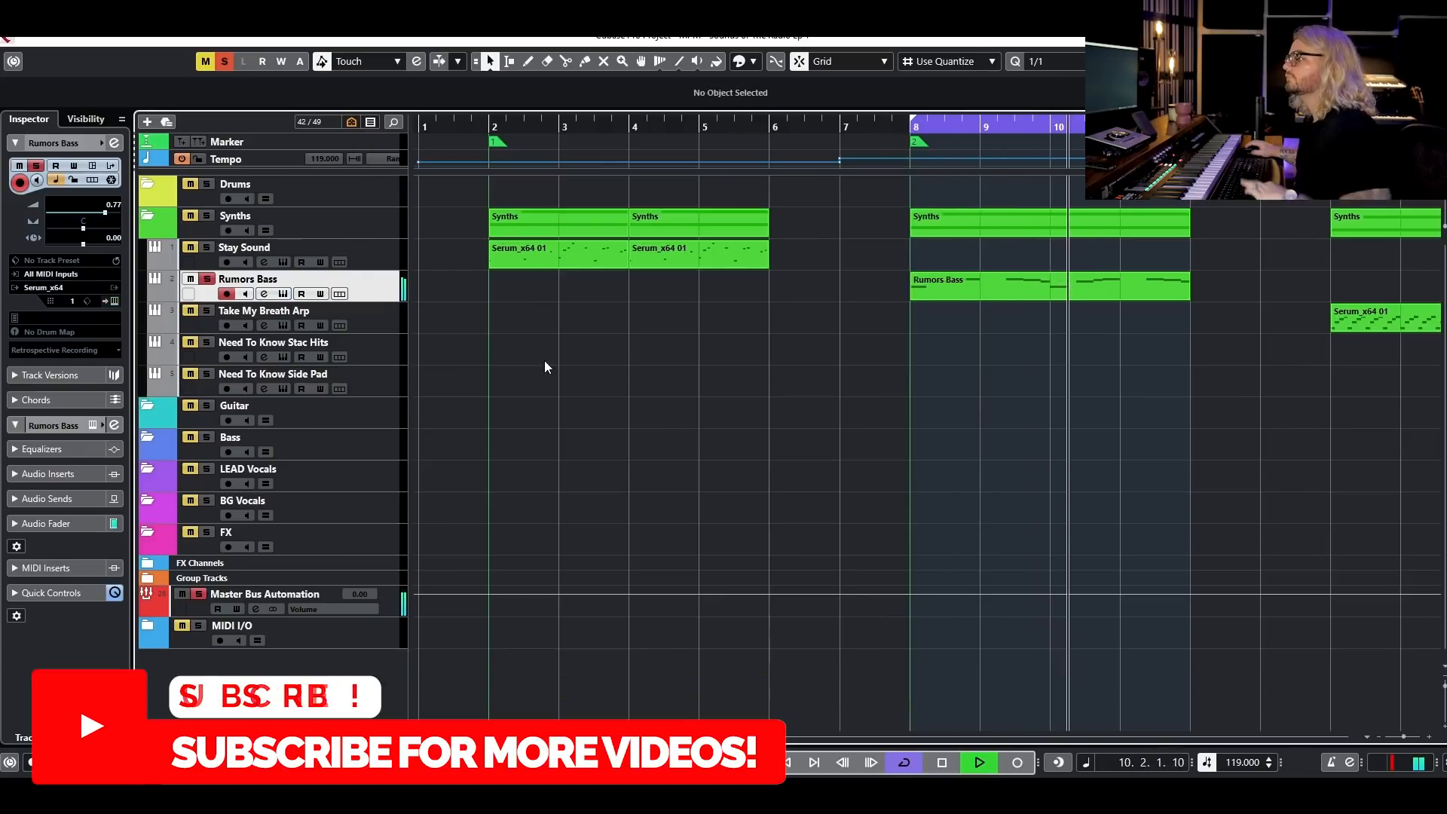
key("space")
- Switch the solo from Rumors Bass to Take My Breath Arp and move the loop range and playhead to bar 14
key("g")
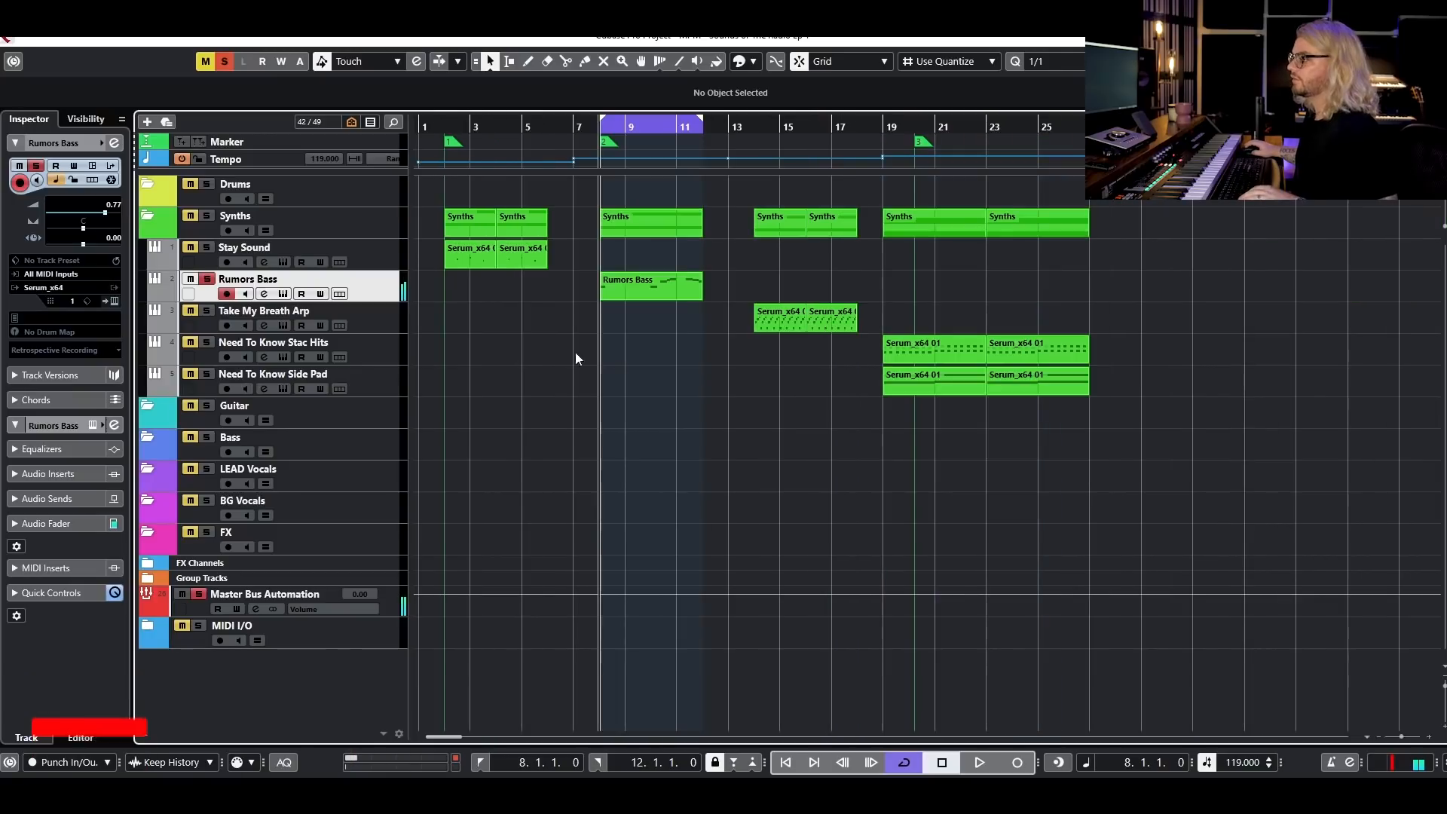
left_click(206, 280)
left_click(206, 311)
left_click(701, 125)
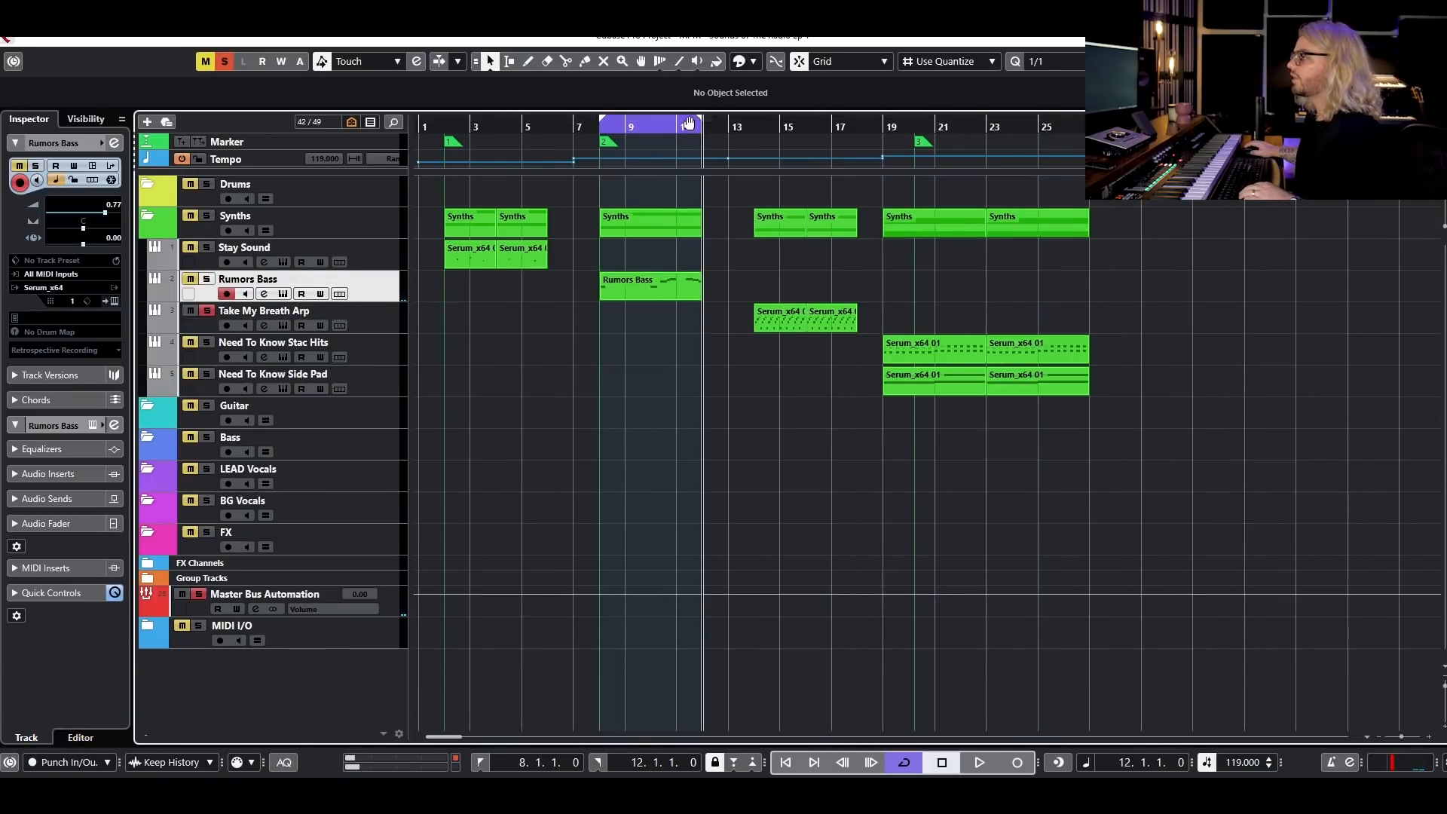
left_click_drag(652, 127, 807, 131)
key("h")
key("h")
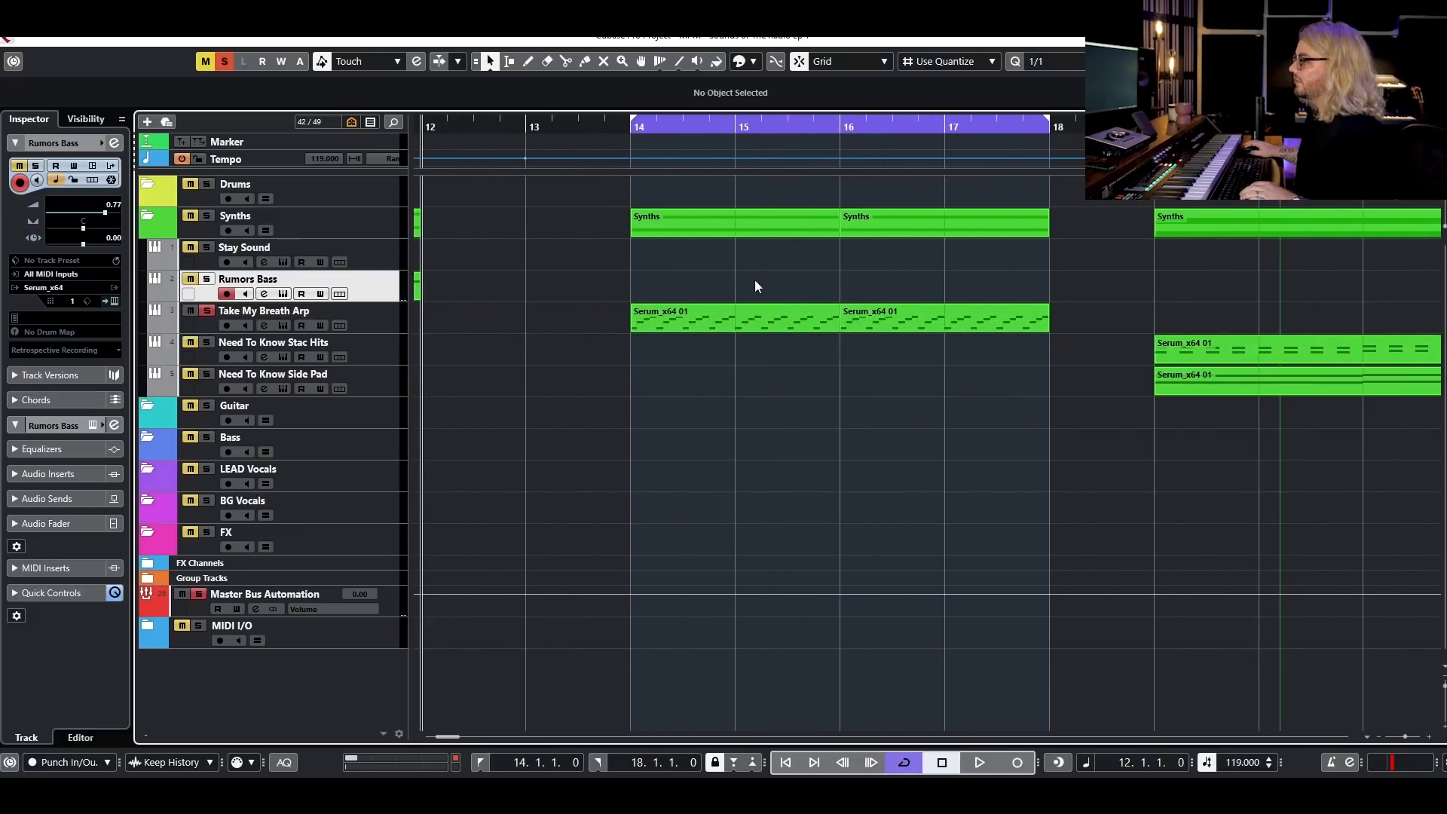
left_click(635, 123)
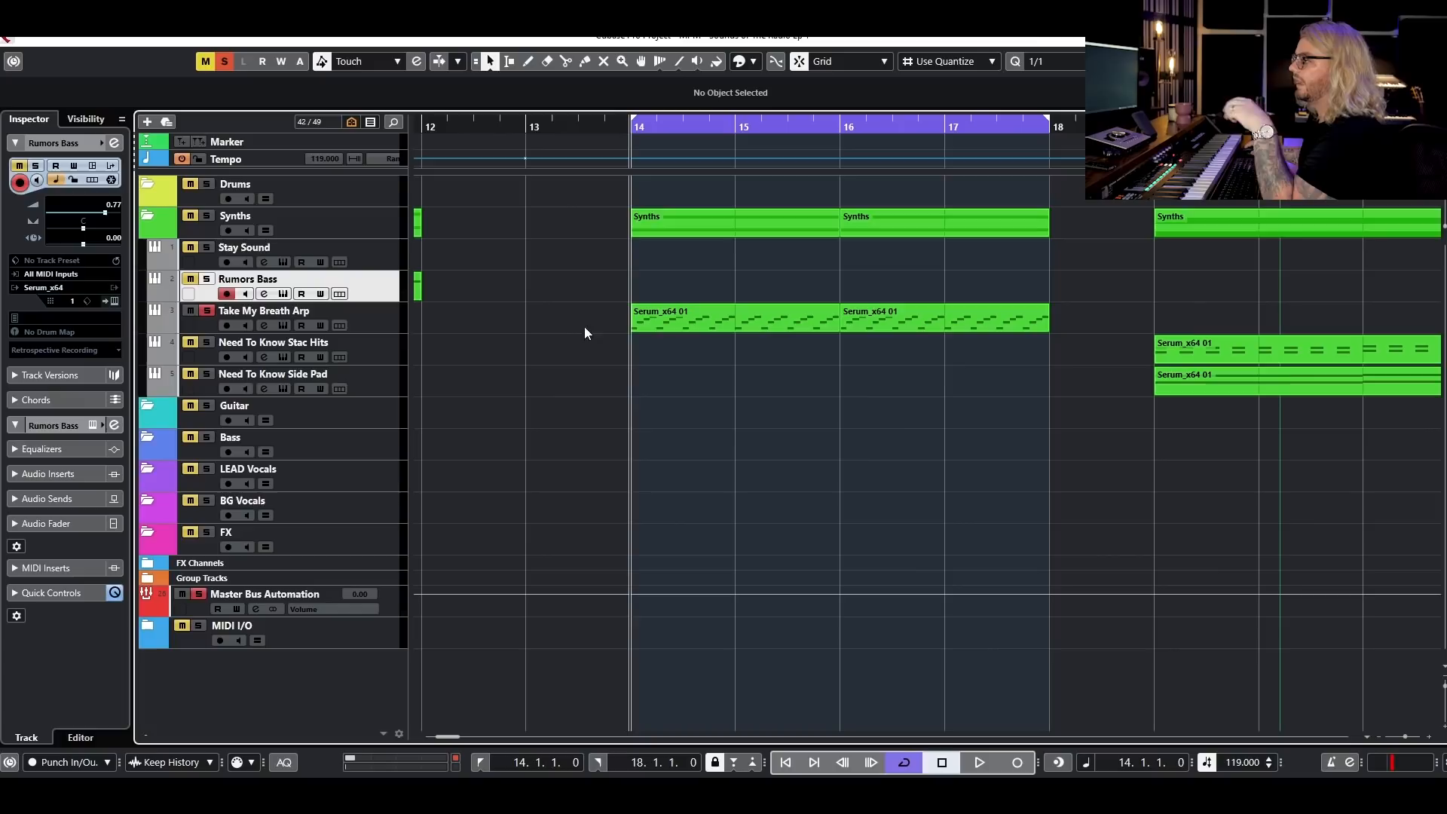
- Select the Take My Breath Arp track, briefly run playback and open its Serum instrument
left_click(264, 329)
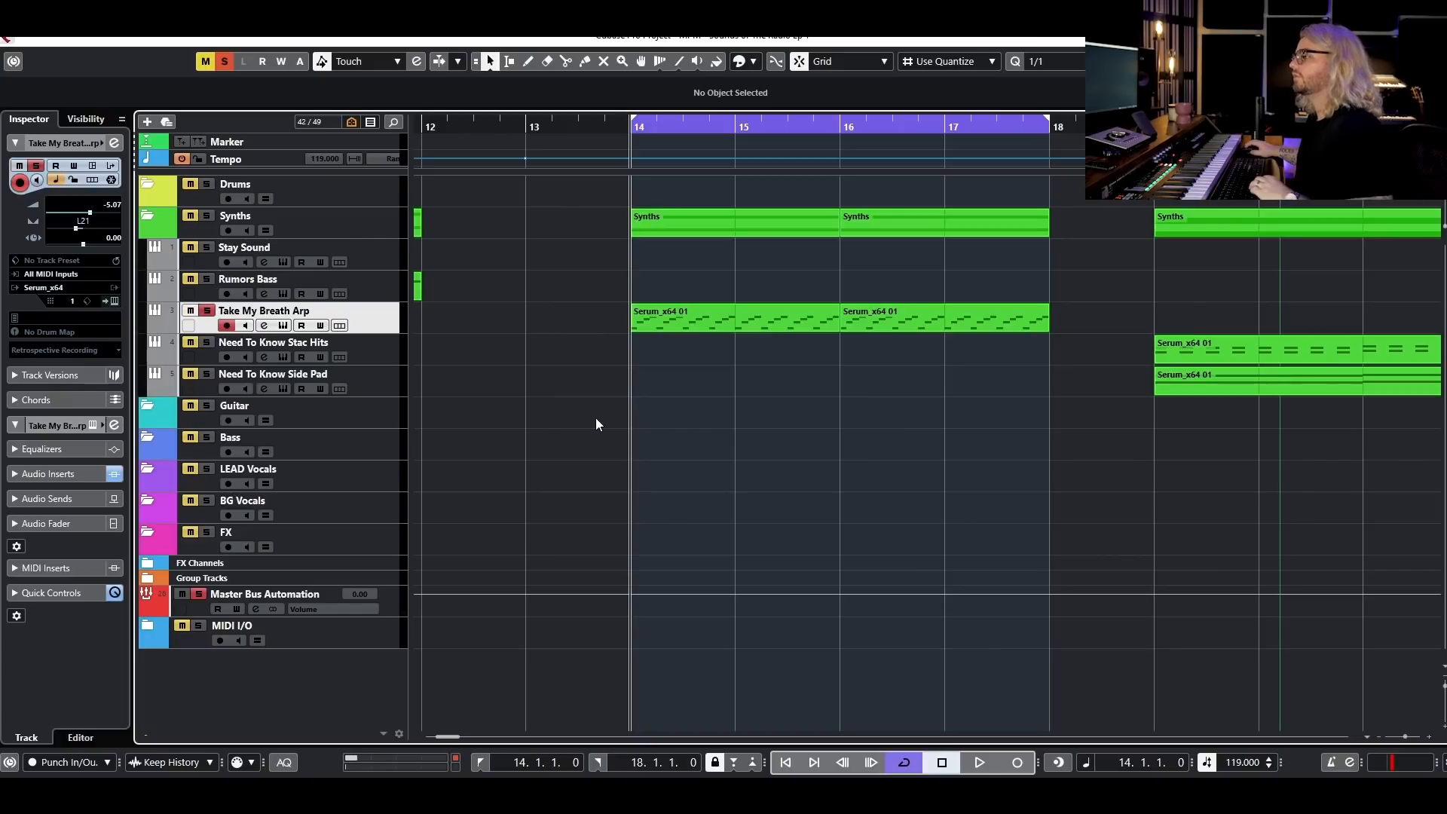
key("space")
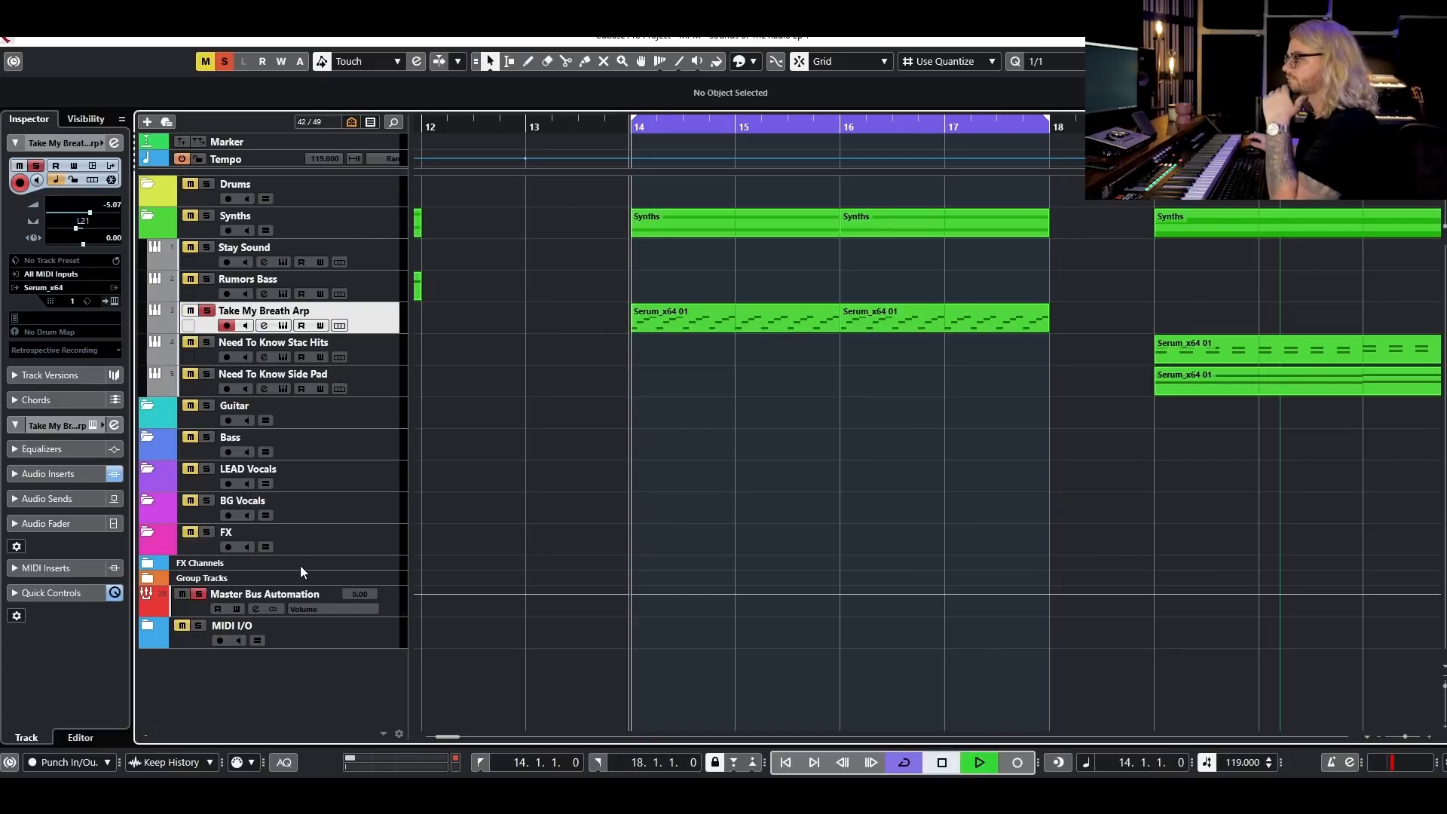
key("space")
left_click(283, 325)
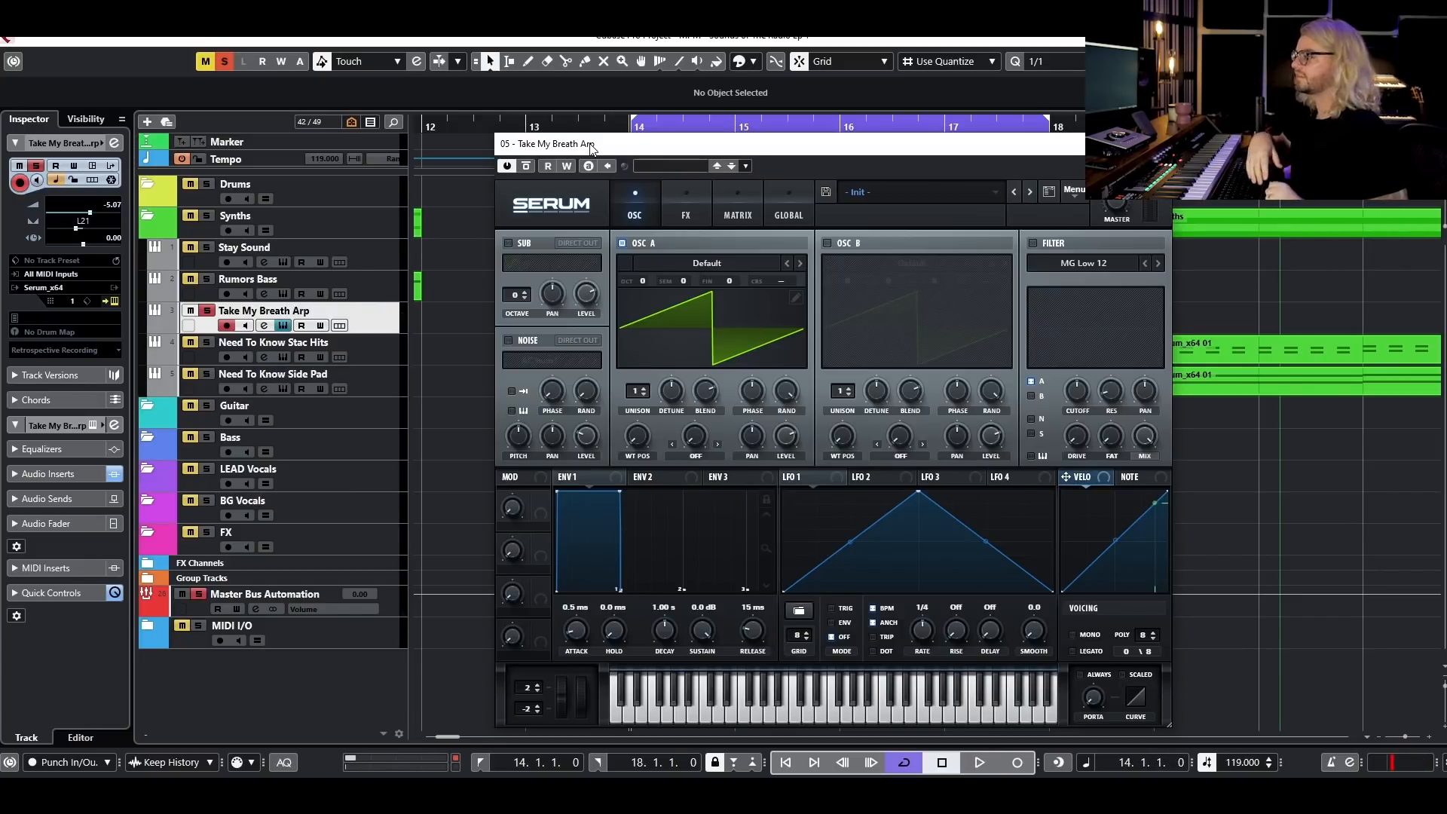
- Set oscillator A's unison to 8 voices, adjust its blend and detune, and audition the arp
left_click_drag(636, 394, 643, 314)
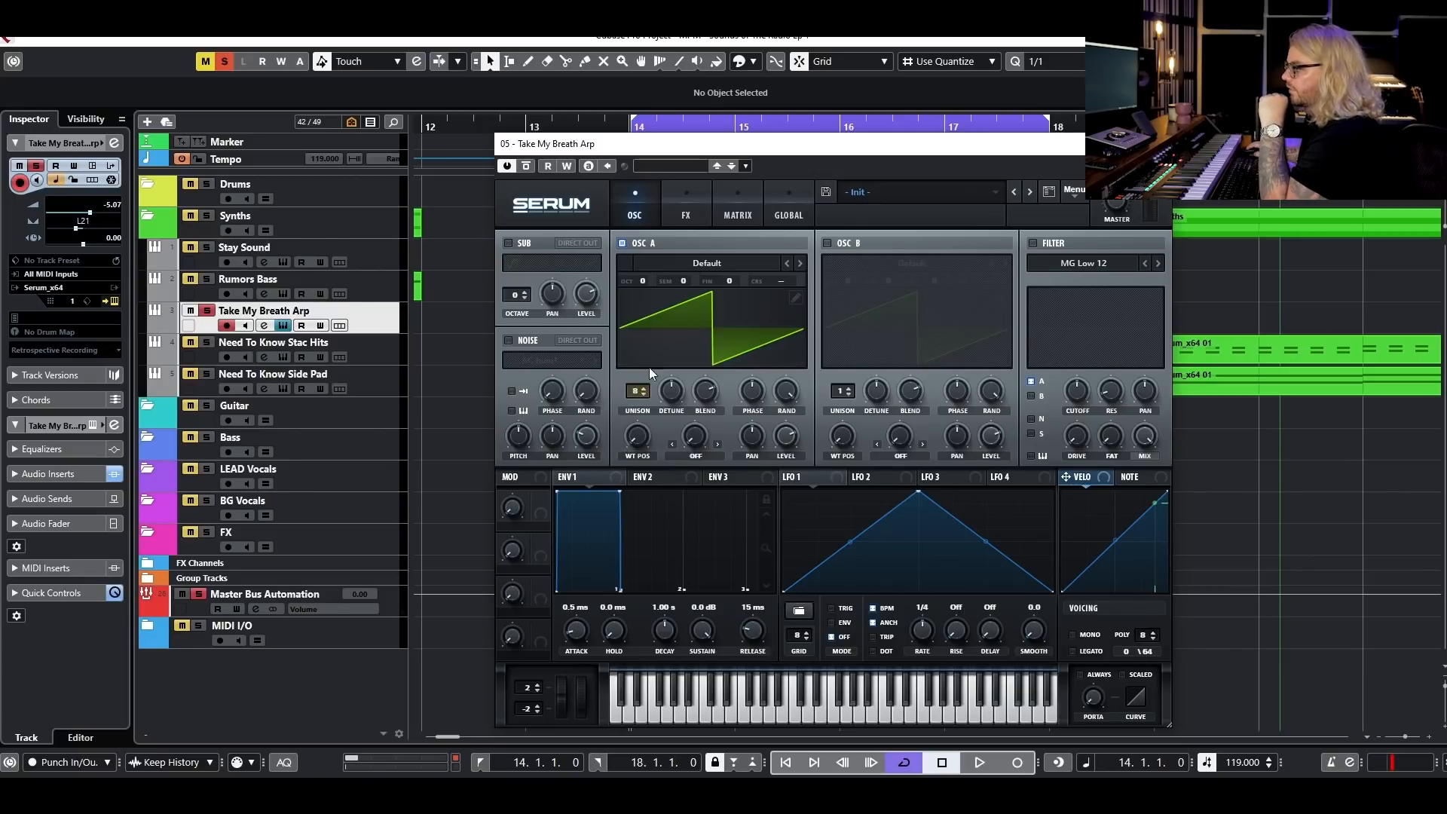
left_click_drag(708, 386, 669, 396)
key("space")
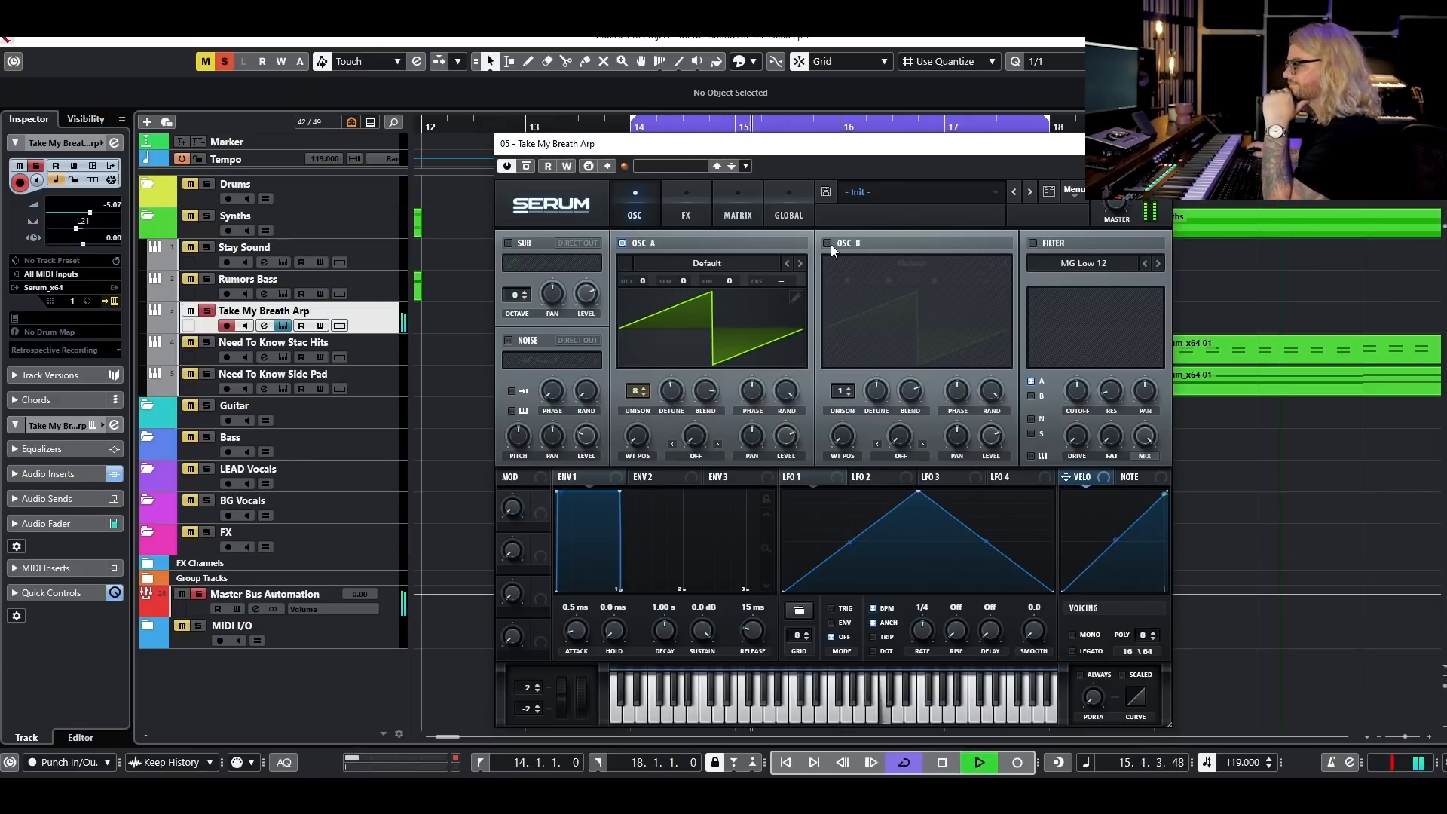
key("space")
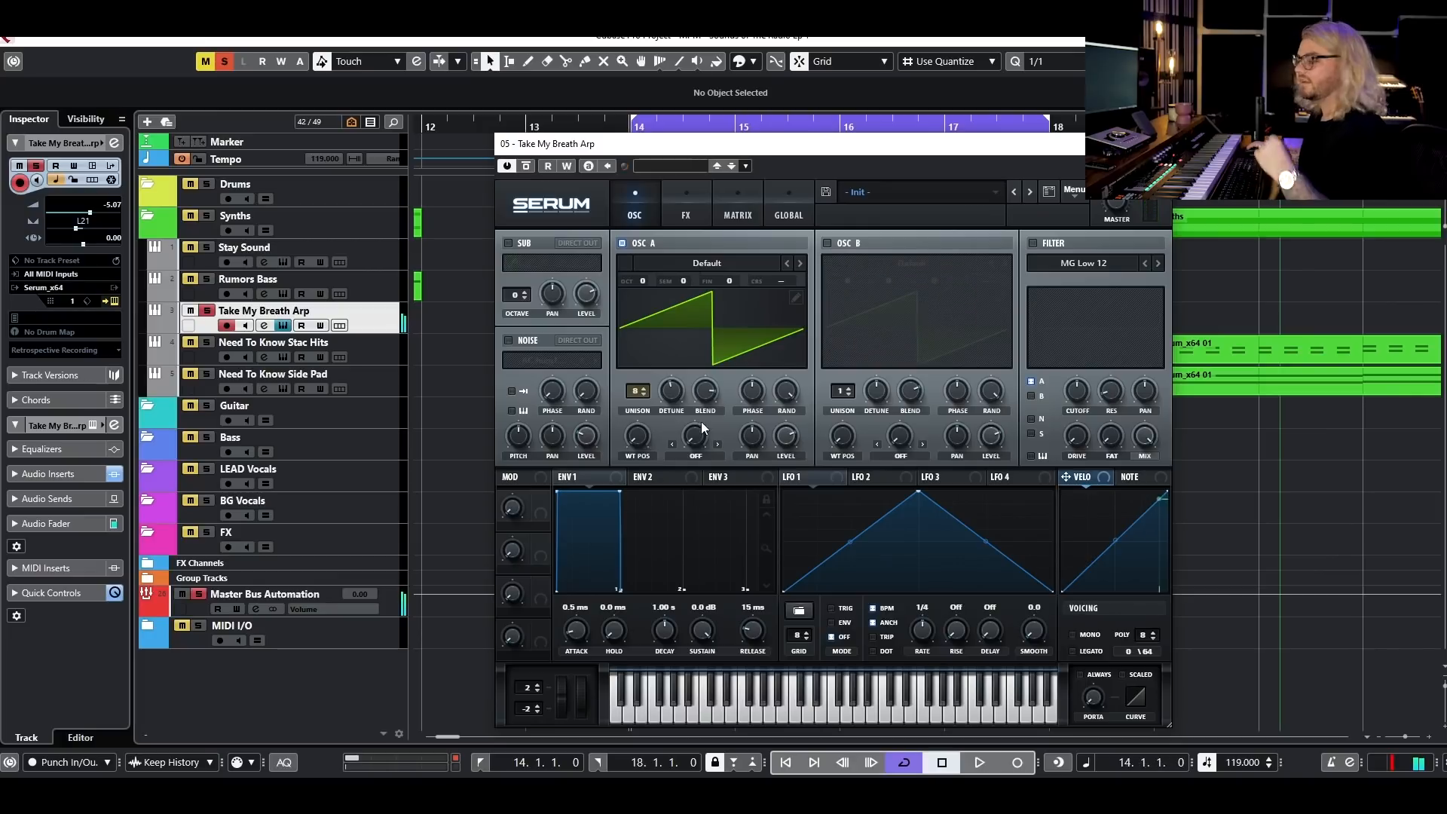
- Shape Env 1 with a 1.29 s decay, -9.9 dB sustain and 837 ms release while playing the arp
left_click_drag(619, 493, 676, 525)
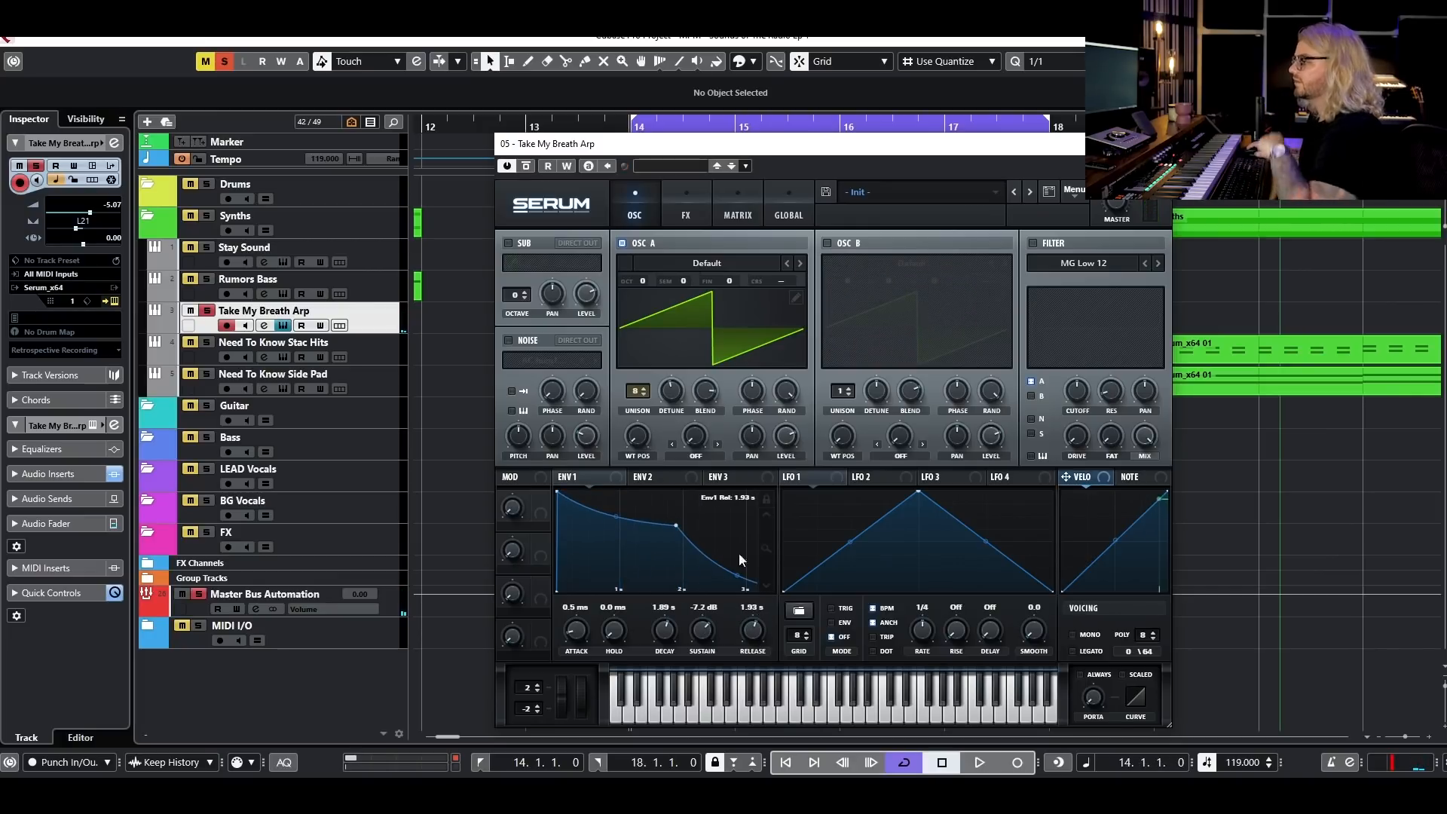
key("space")
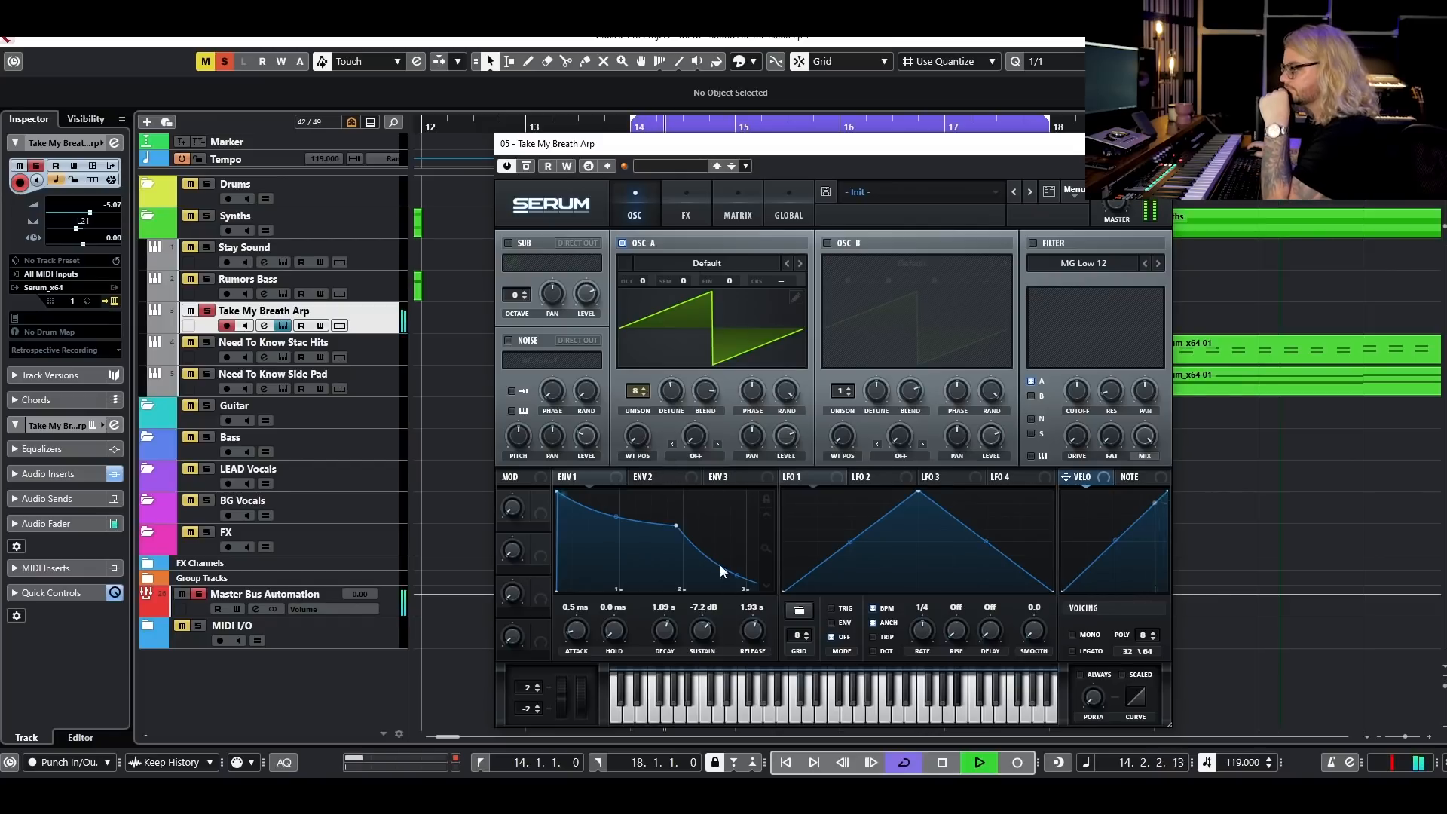
left_click_drag(752, 630, 749, 643)
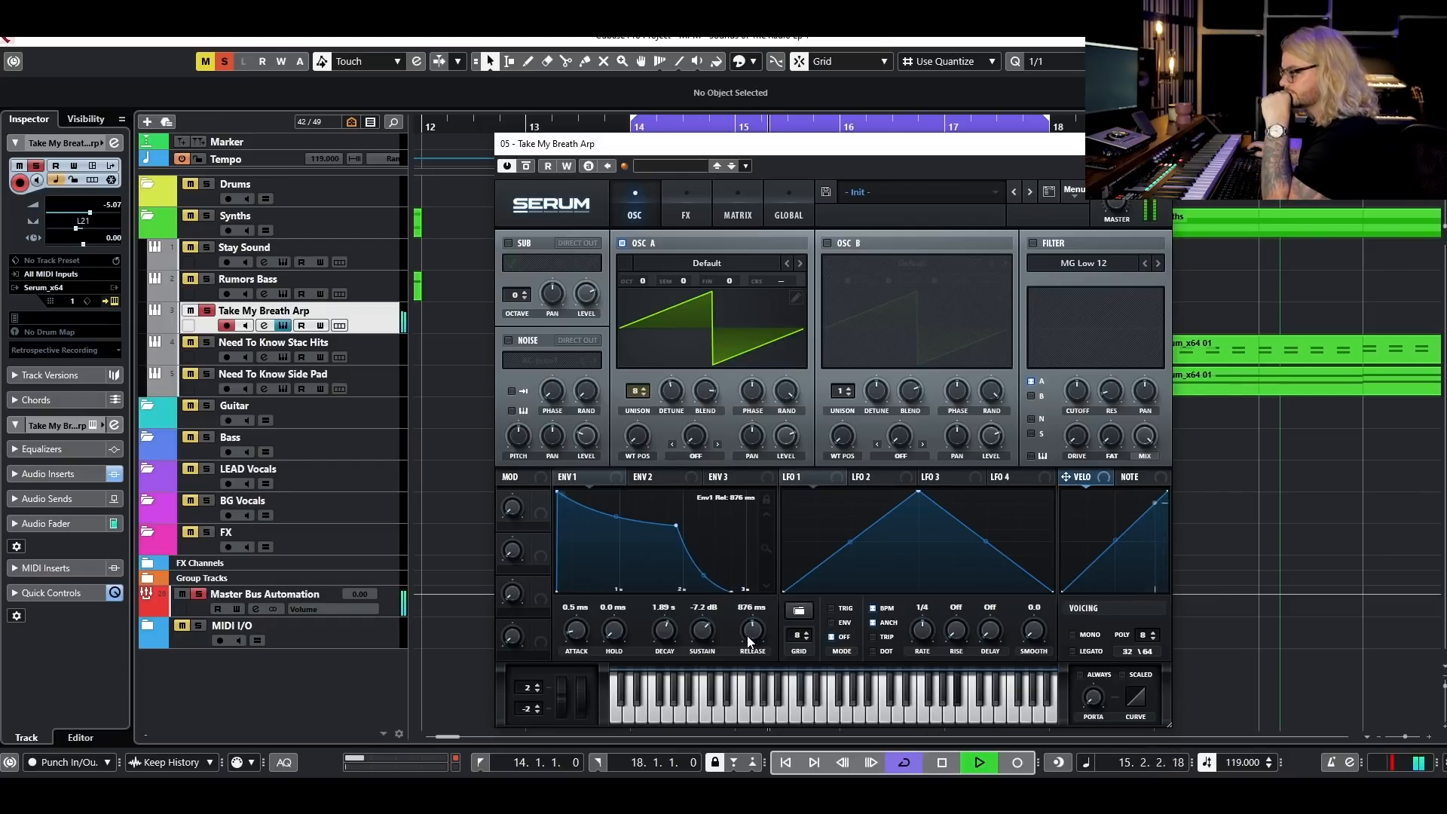
left_click_drag(676, 525, 639, 535)
key("space")
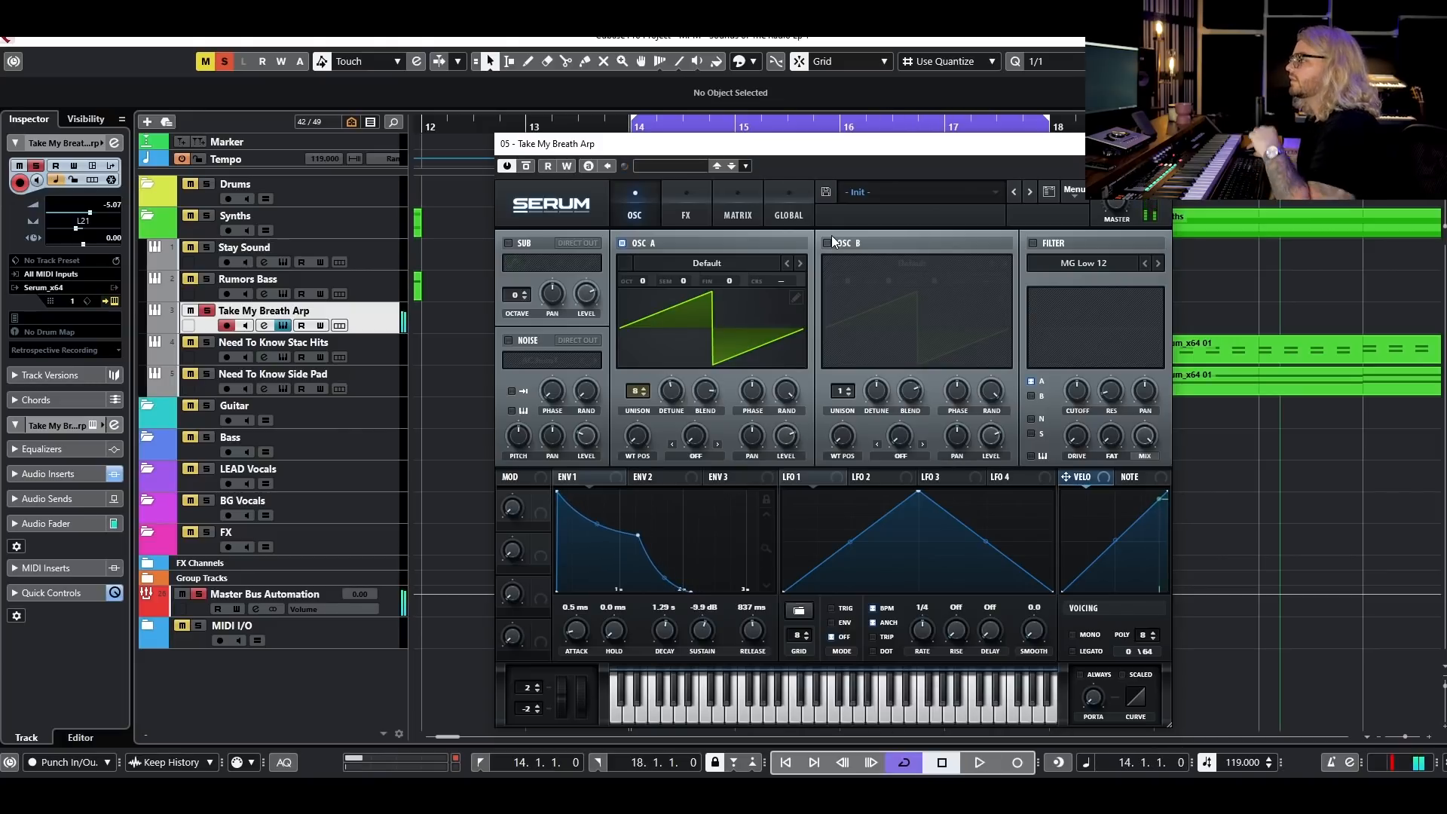
- Enable oscillator B and load the Analog_BD_Sin wavetable into it
left_click(828, 243)
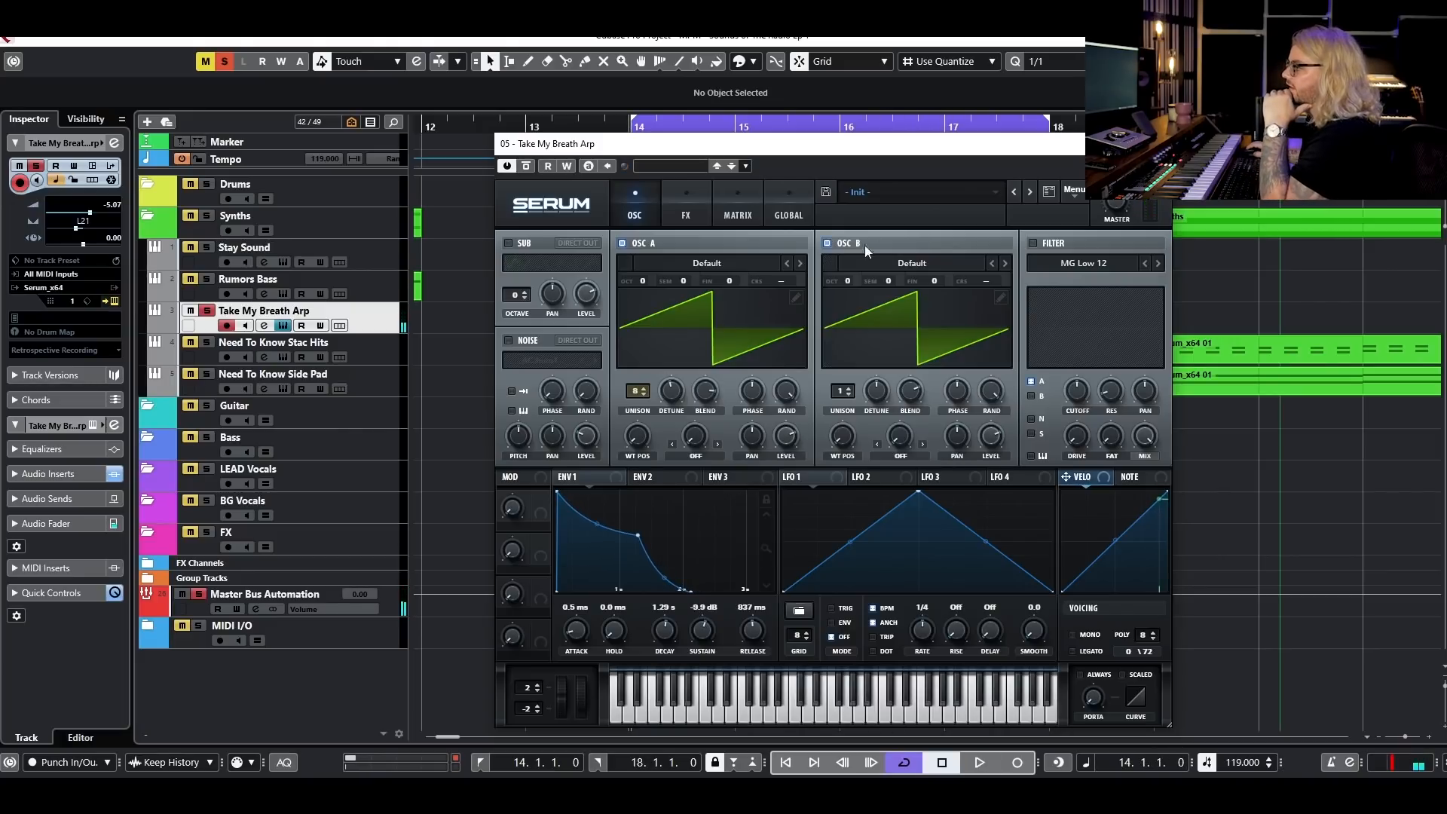
left_click(1003, 263)
left_click(1004, 263)
left_click(1003, 263)
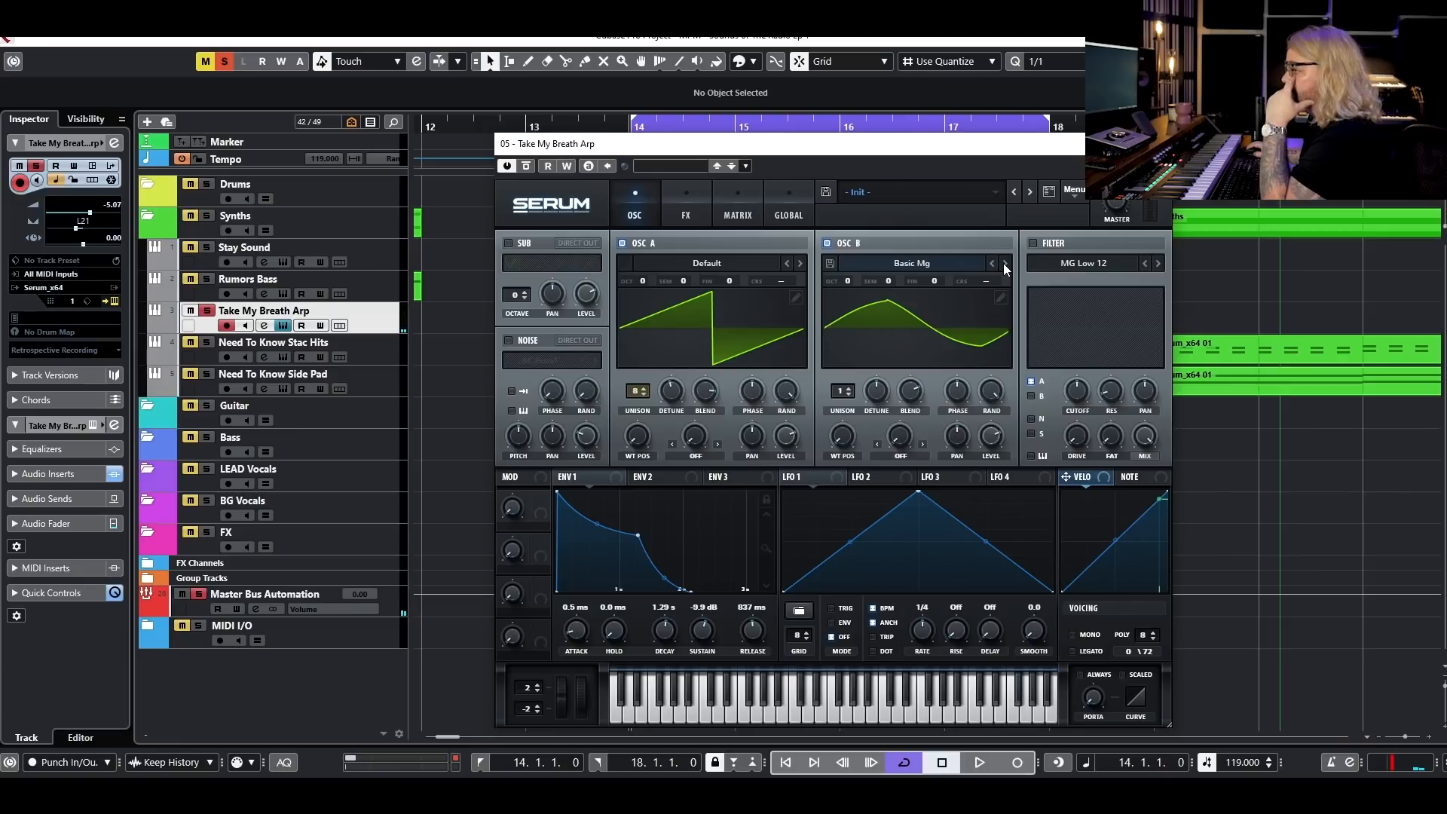
left_click(998, 263)
- Lower oscillator B's level during playback and compare the arp with the oscillator off and on
key("space")
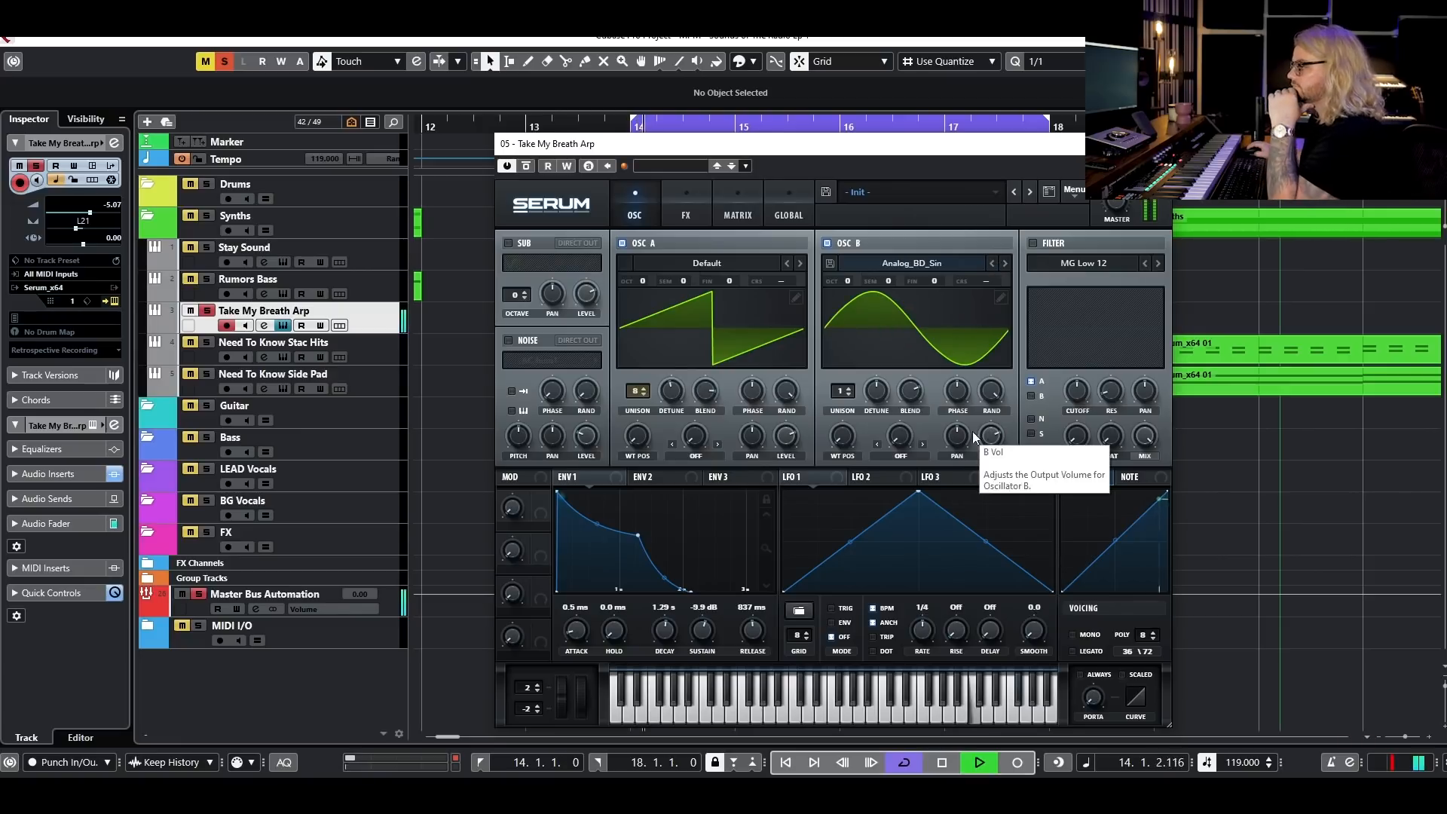
left_click_drag(997, 435, 989, 470)
left_click(826, 244)
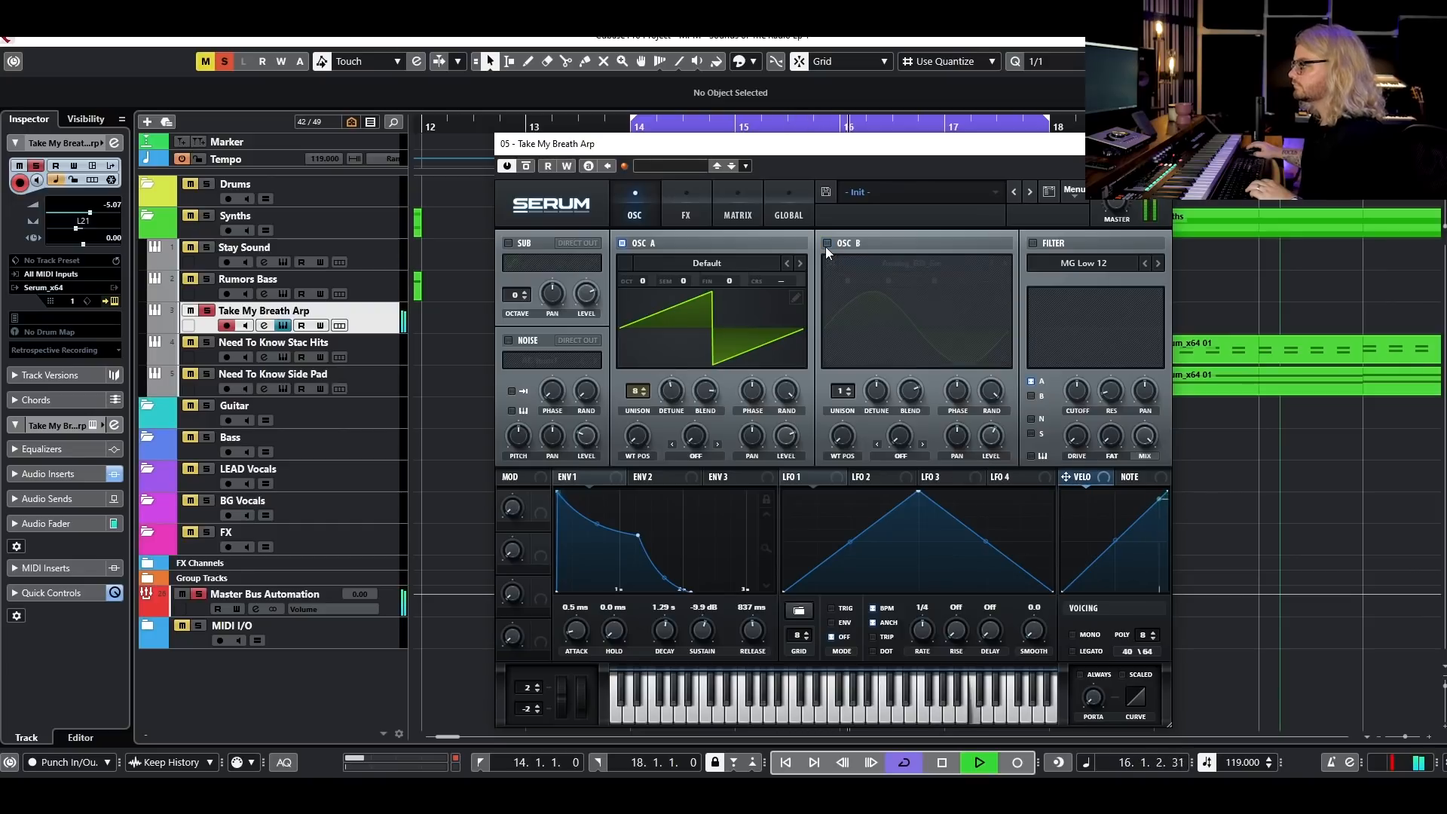
left_click(826, 244)
key("space")
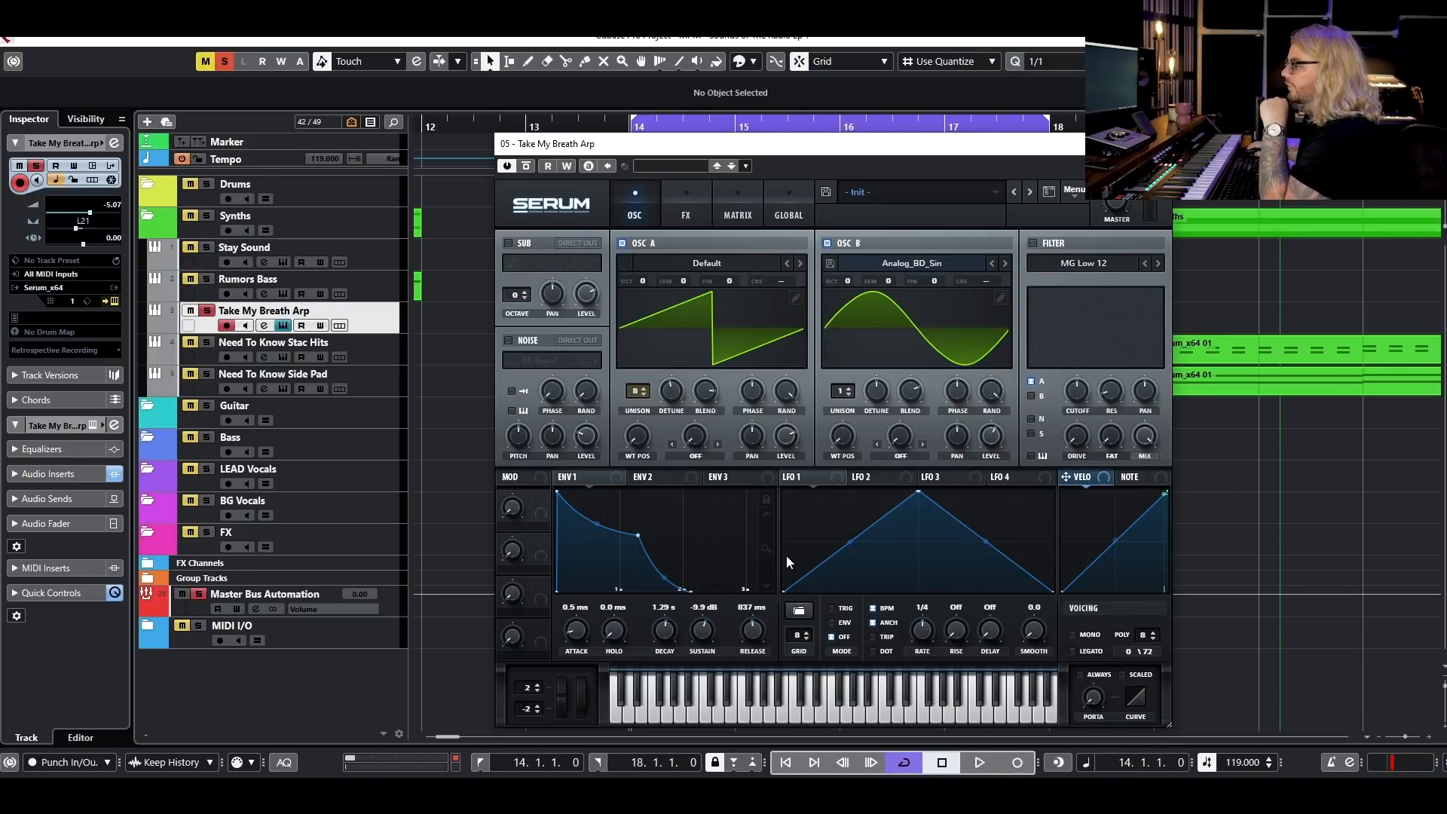
- Flatten LFO 1's triangle into a shallow curve and assign it to the fine tuning of oscillators A and B
left_click_drag(787, 589, 793, 556)
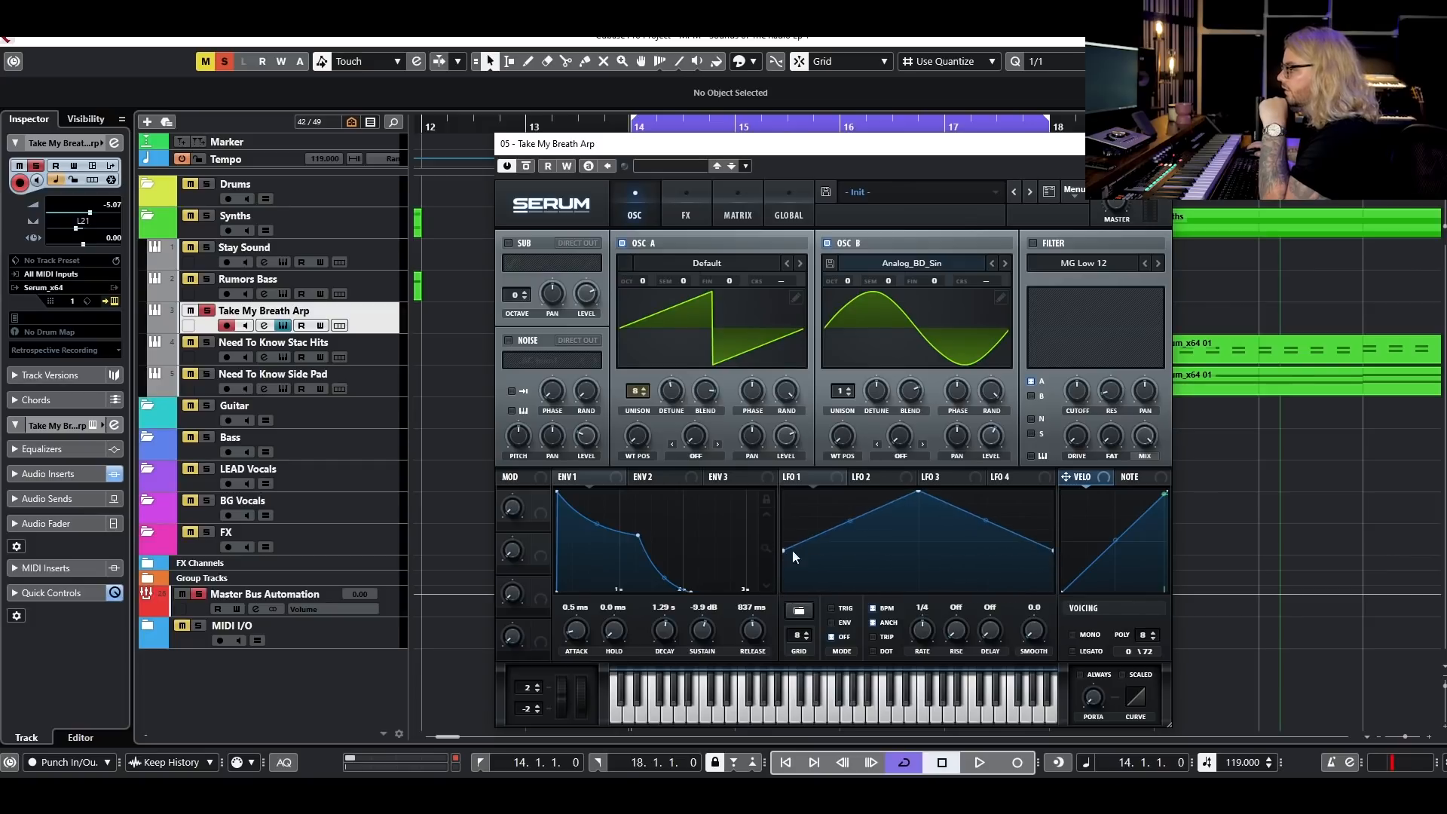
left_click_drag(916, 493, 916, 531)
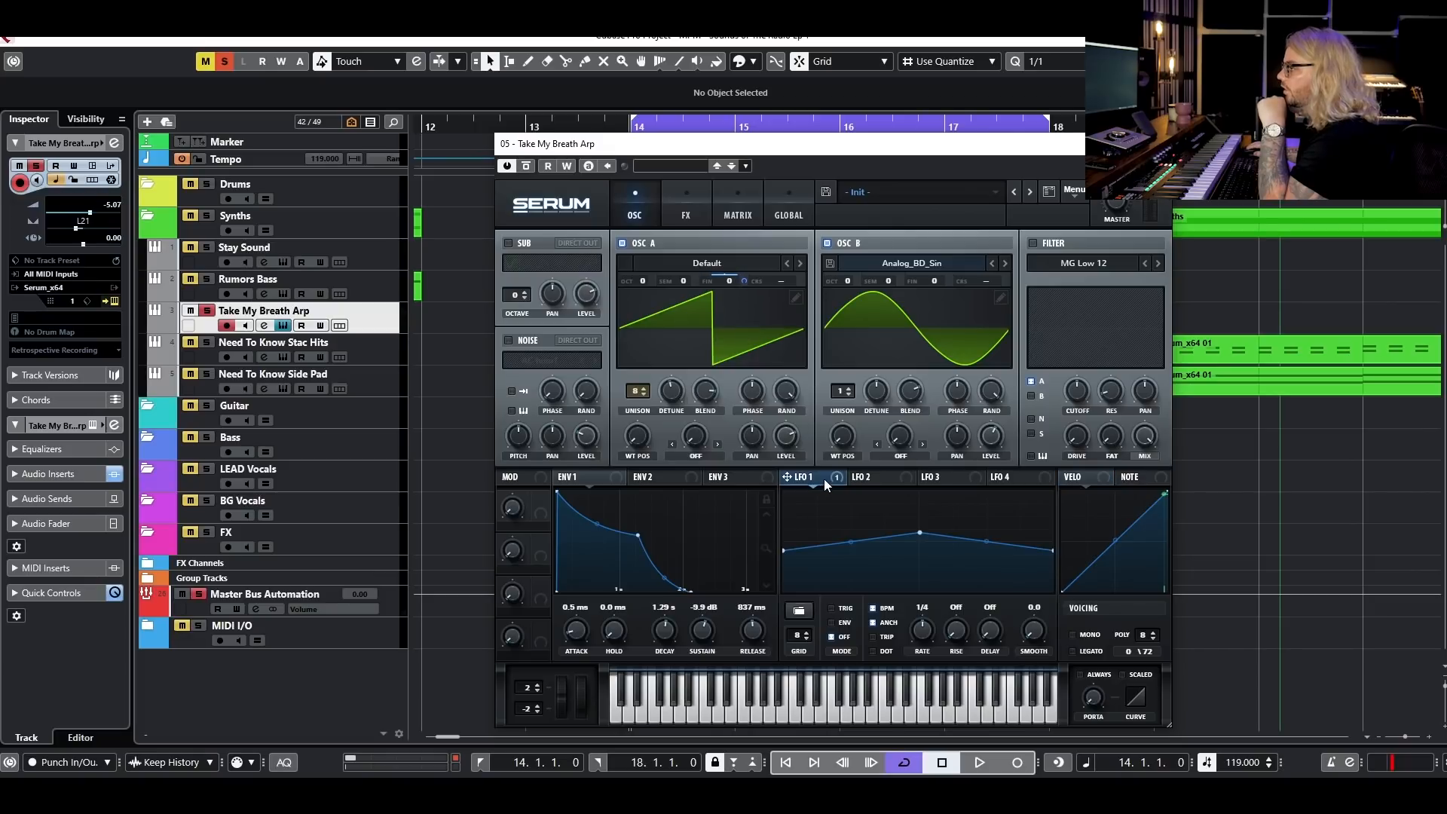
left_click_drag(930, 282, 952, 286)
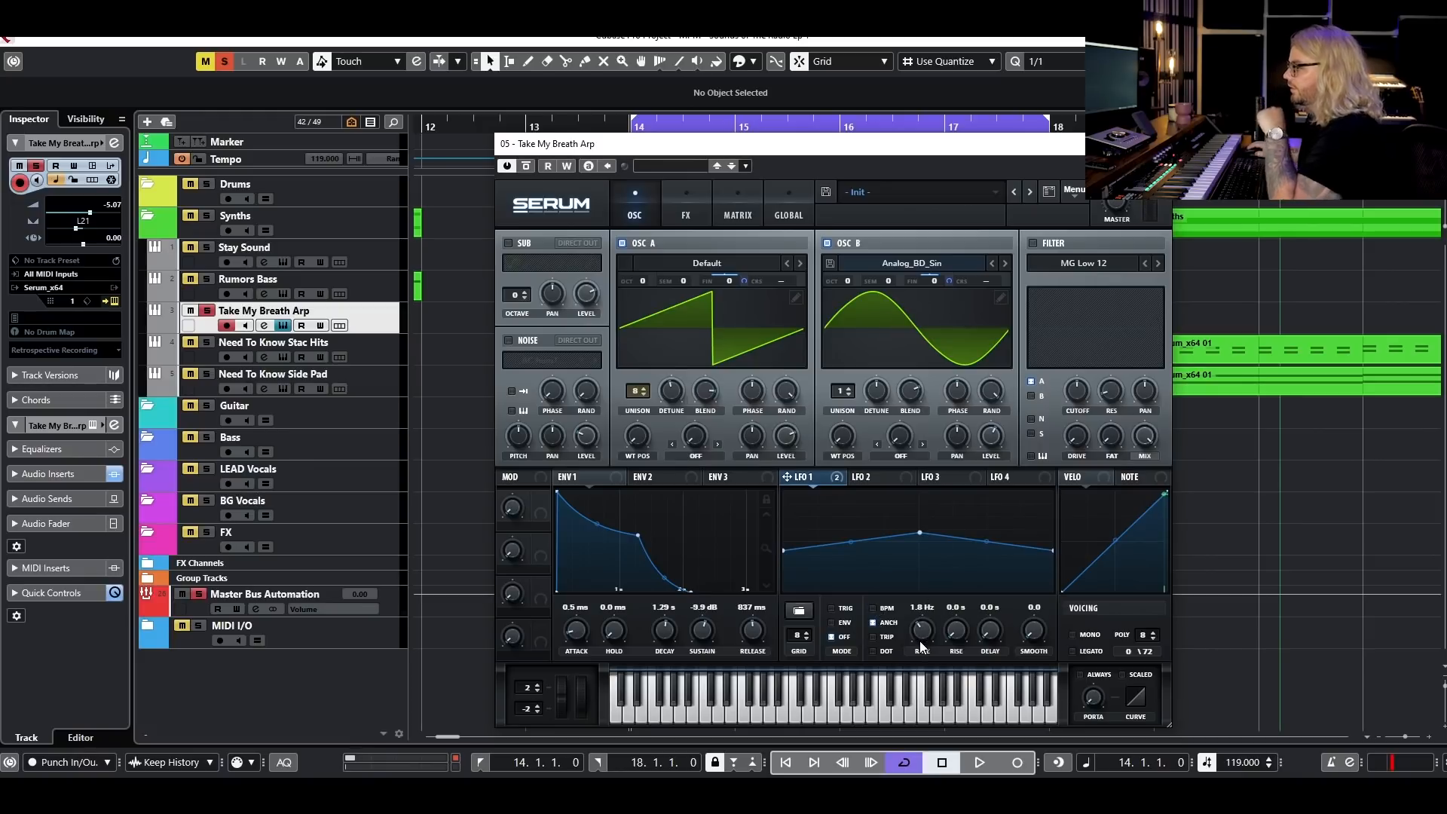
- Slow LFO 1's free-running rate to 0.4 Hz and adjust its fine-tuning modulation depth on both oscillators during playback
key("space")
left_click_drag(920, 641, 916, 658)
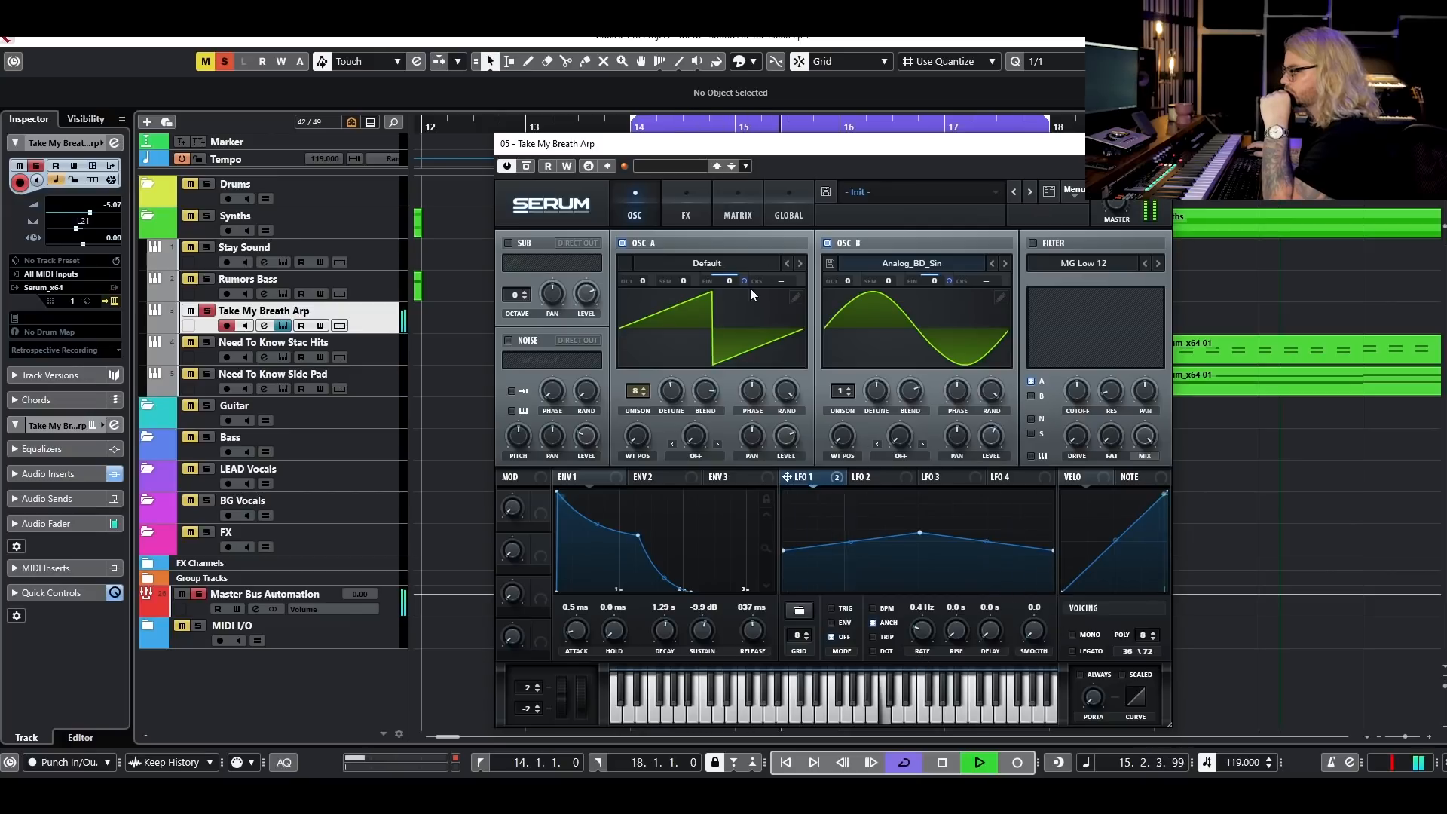
left_click_drag(745, 282, 757, 262)
left_click_drag(950, 282, 961, 267)
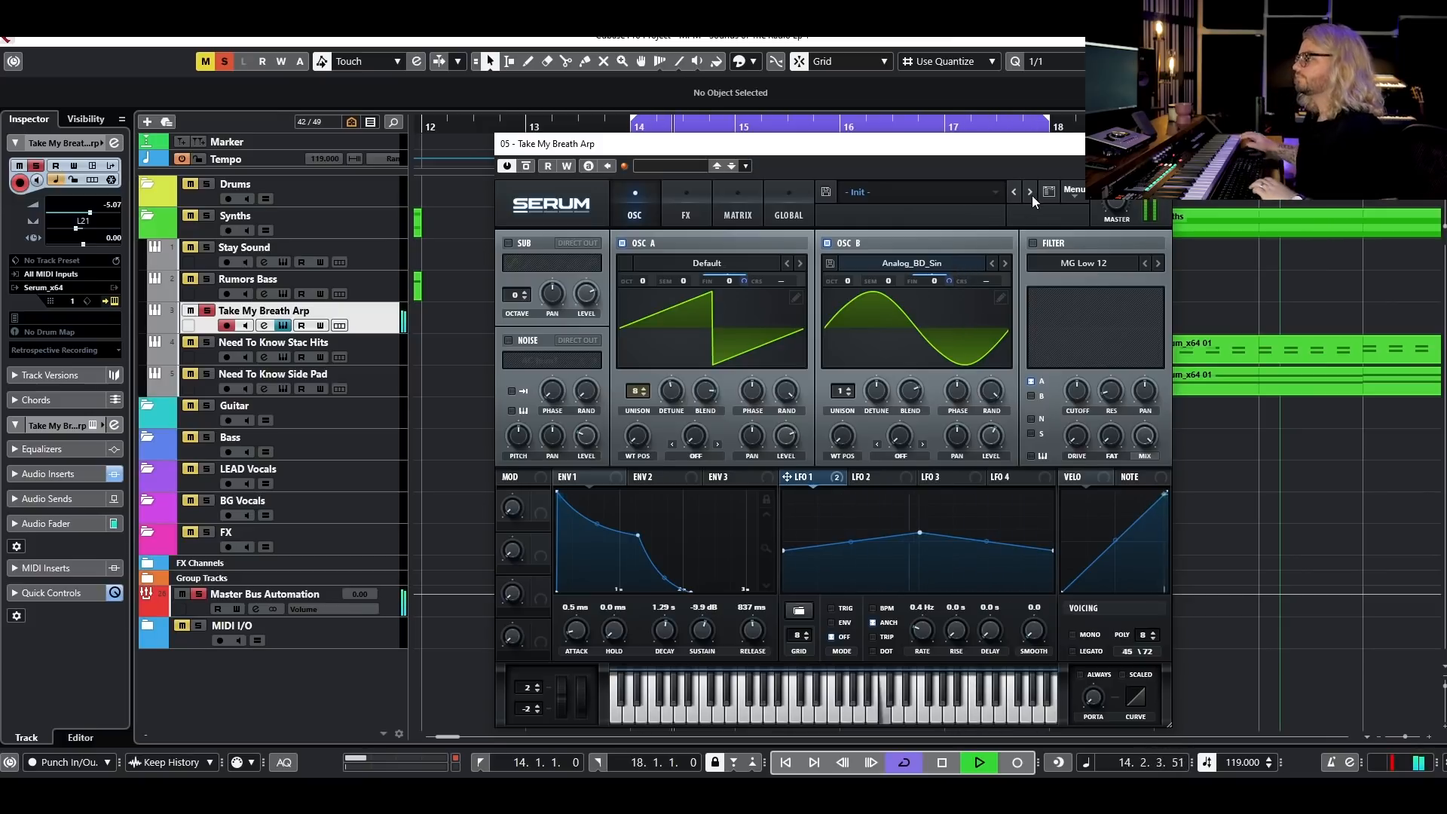
key("space")
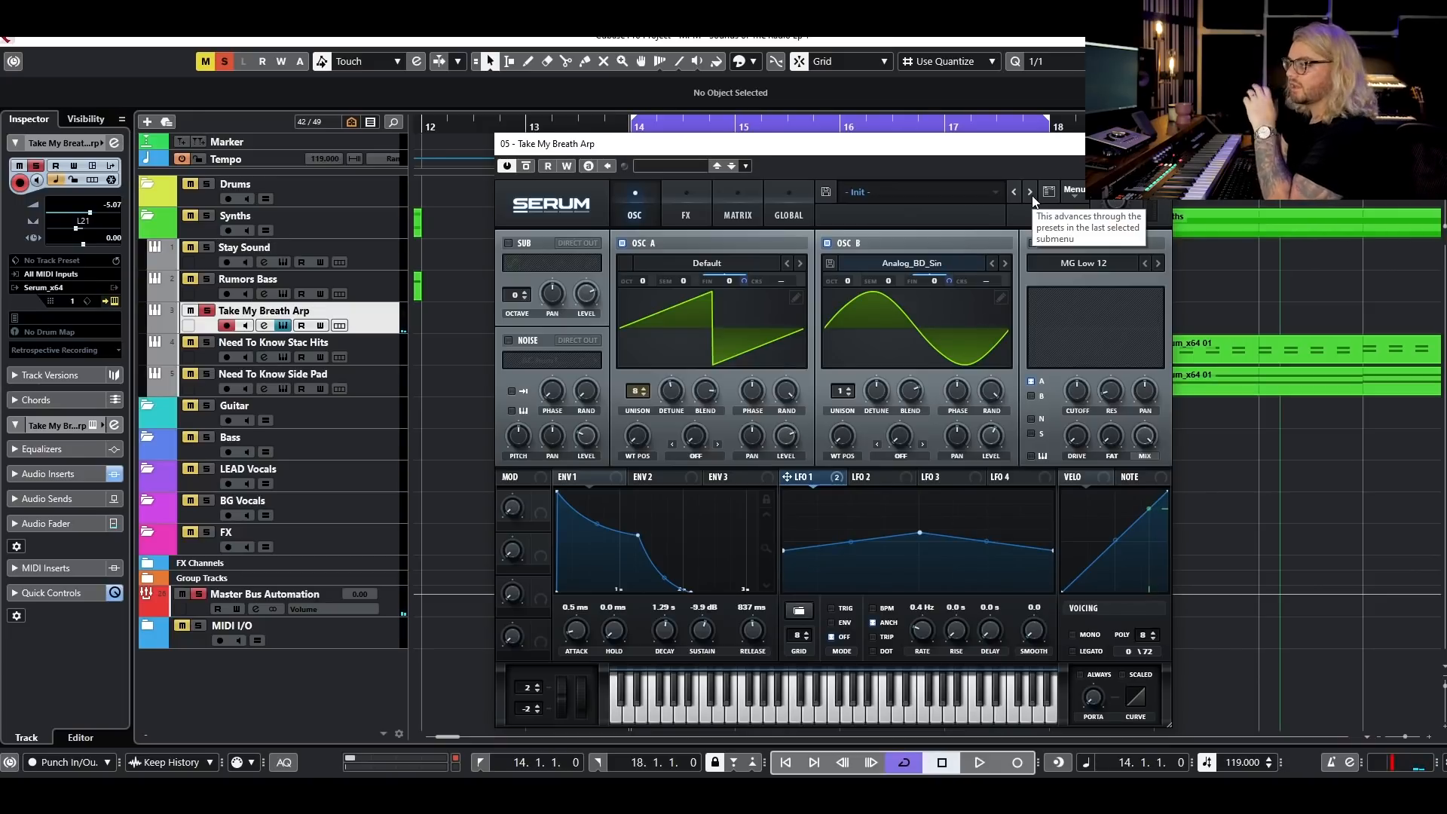
- Enable the filter on oscillator A as MG Low 24 with a cutoff of about 9620 Hz, comparing it bypassed and active
left_click(1034, 243)
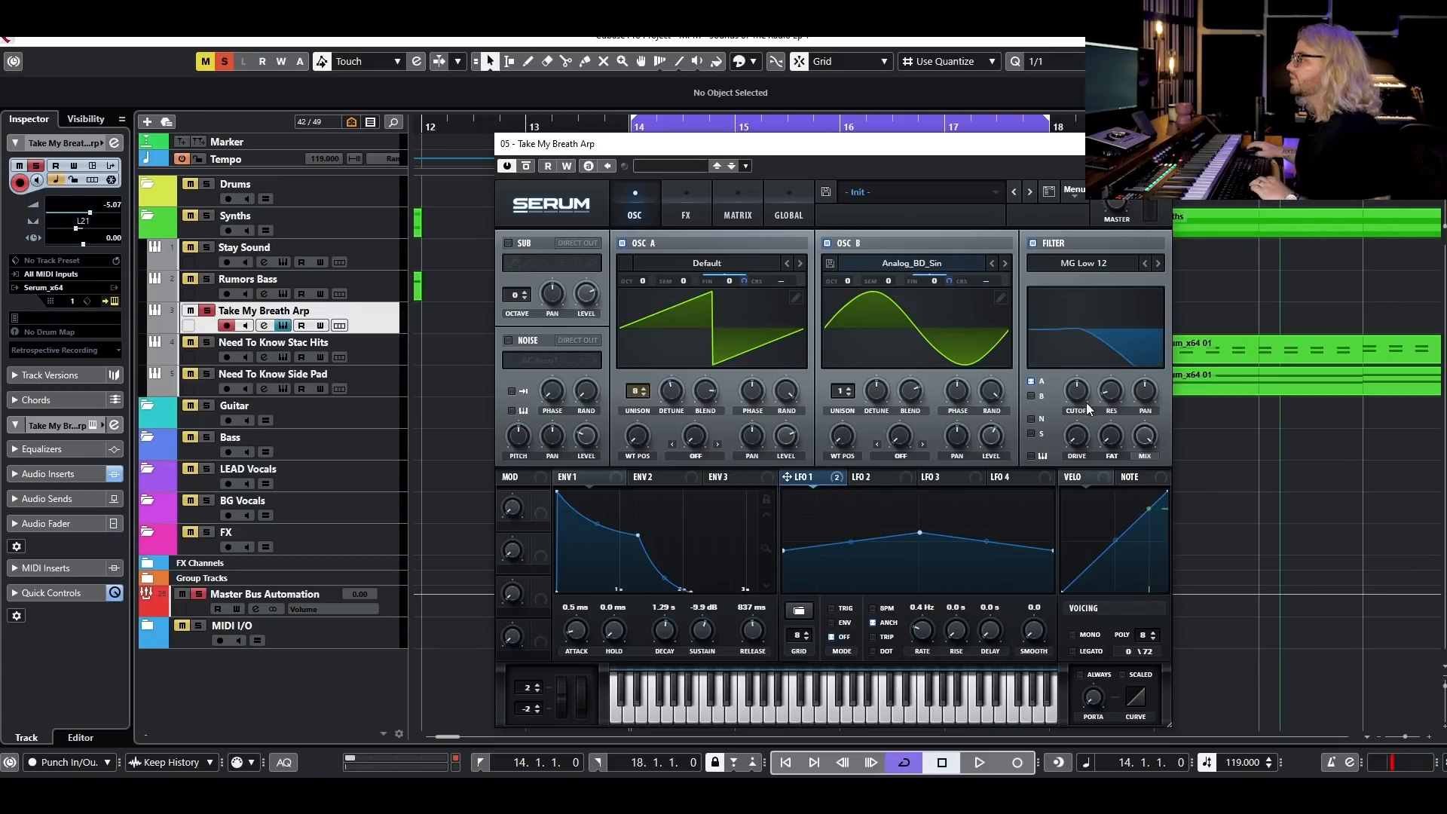
mouse_move(1083, 388)
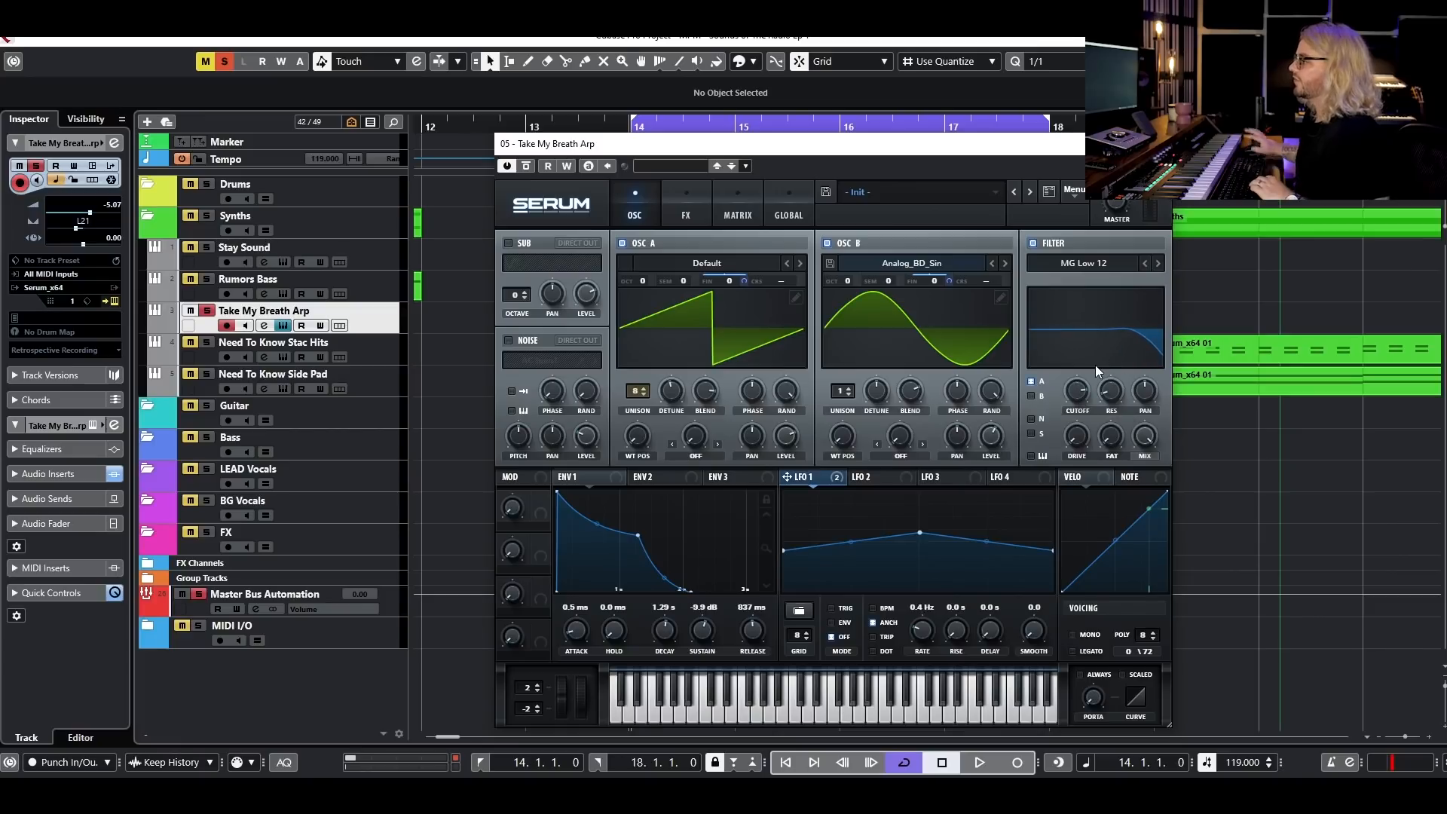
key("space")
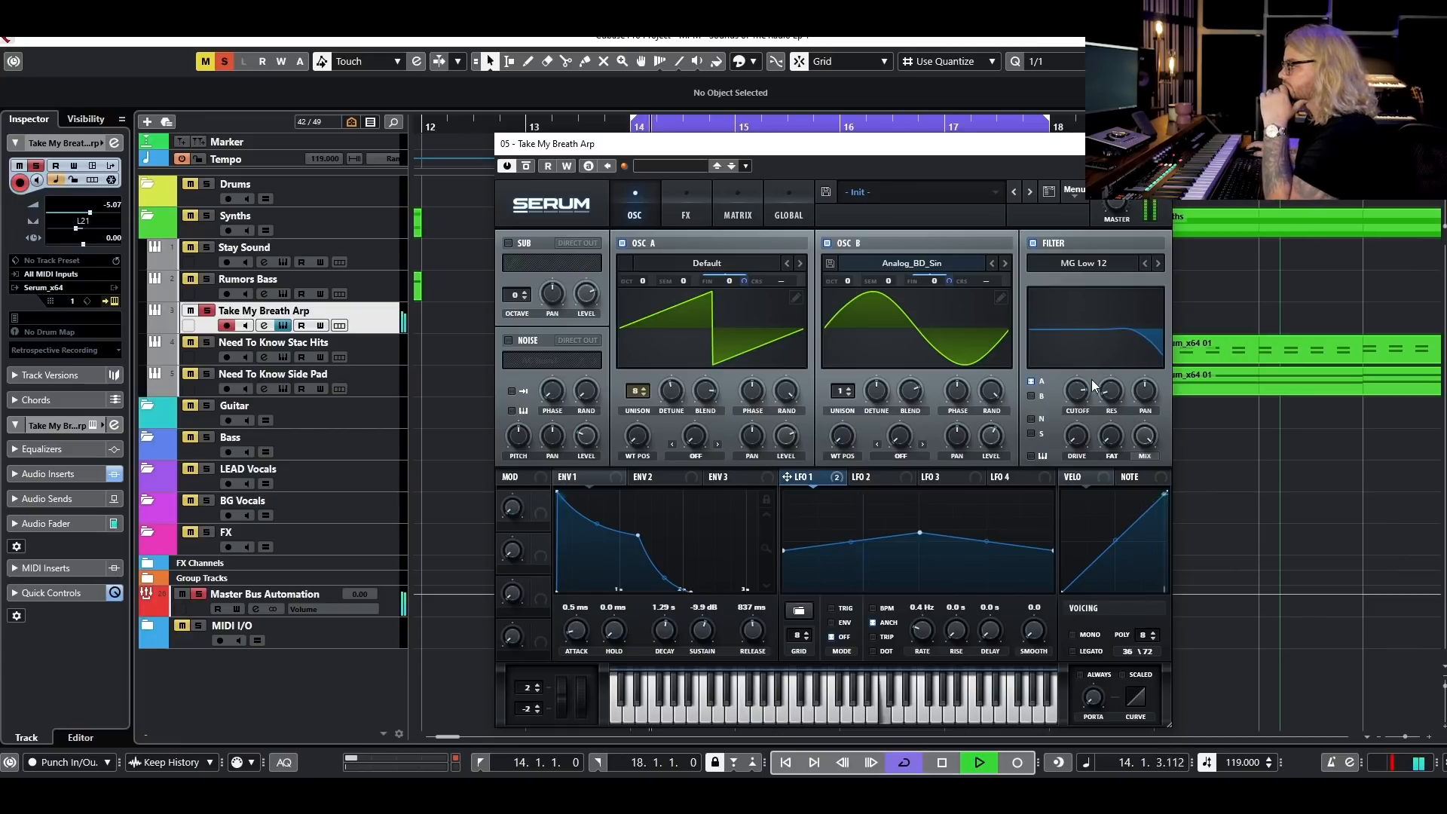
left_click(1157, 263)
left_click_drag(1078, 398, 1079, 394)
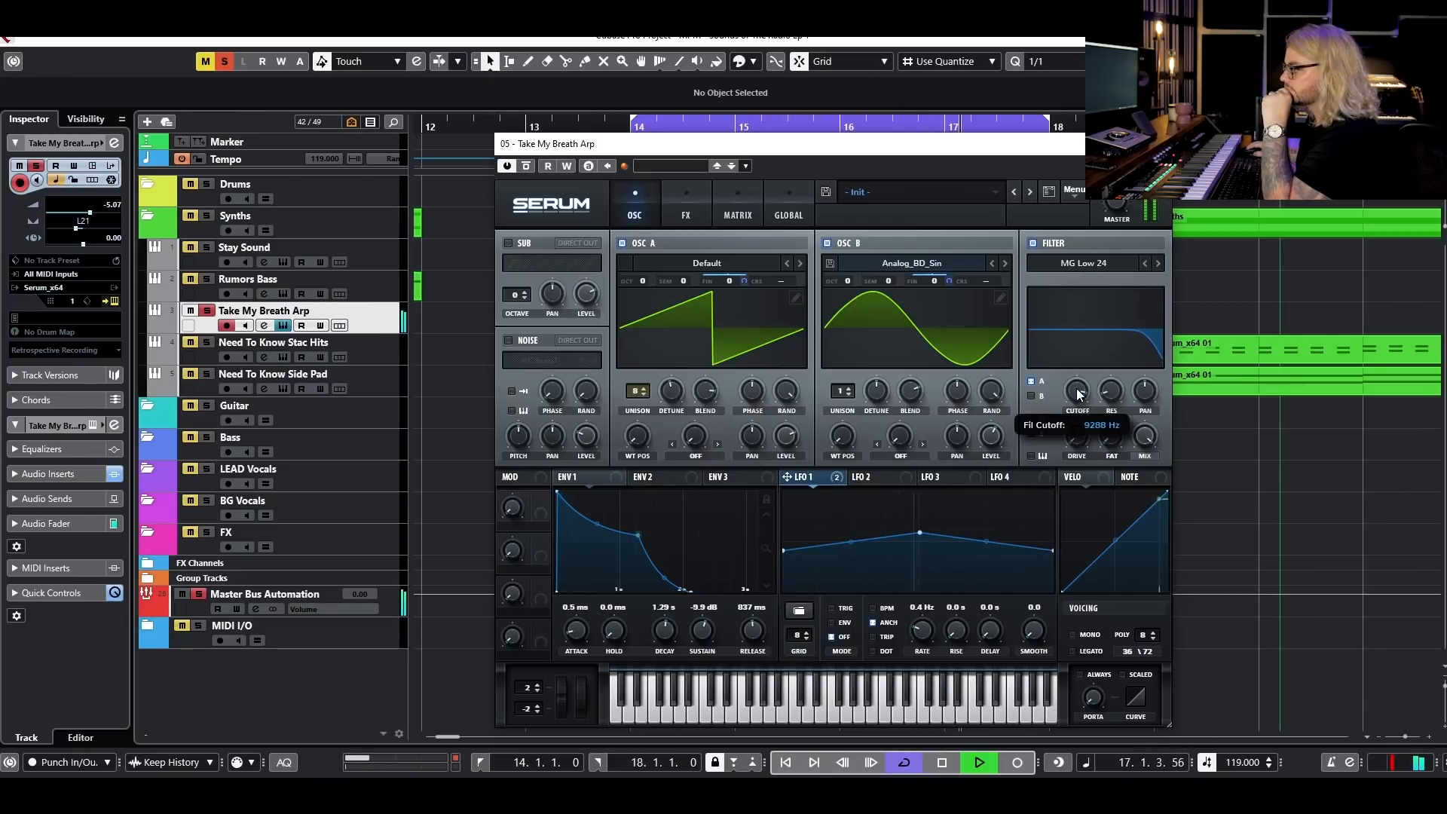
left_click(1032, 242)
left_click(1032, 242)
left_click_drag(1083, 392, 1084, 387)
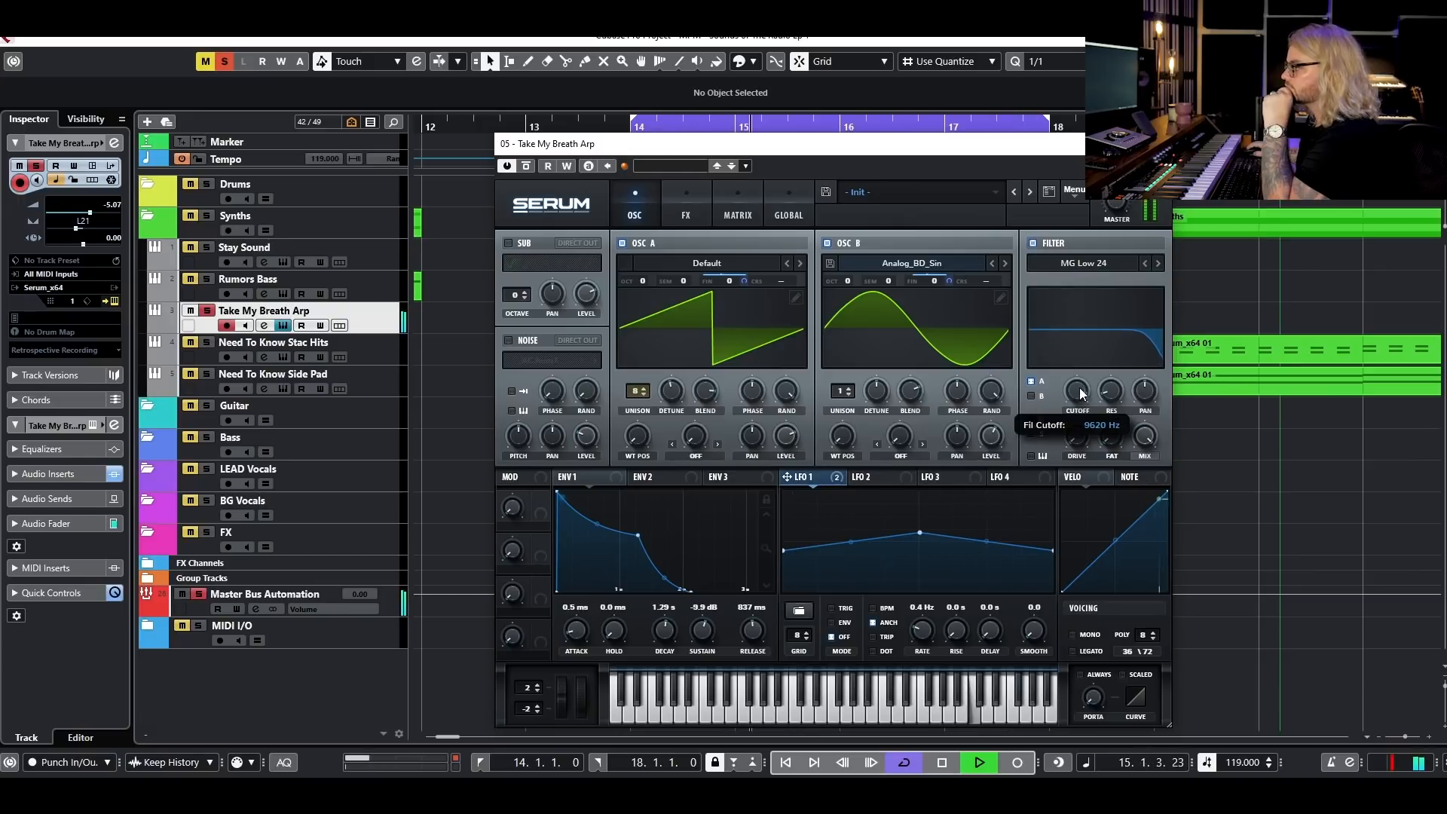
- Add the chorus effect to the arp with its mix at 30% and audition it during playback
key("space")
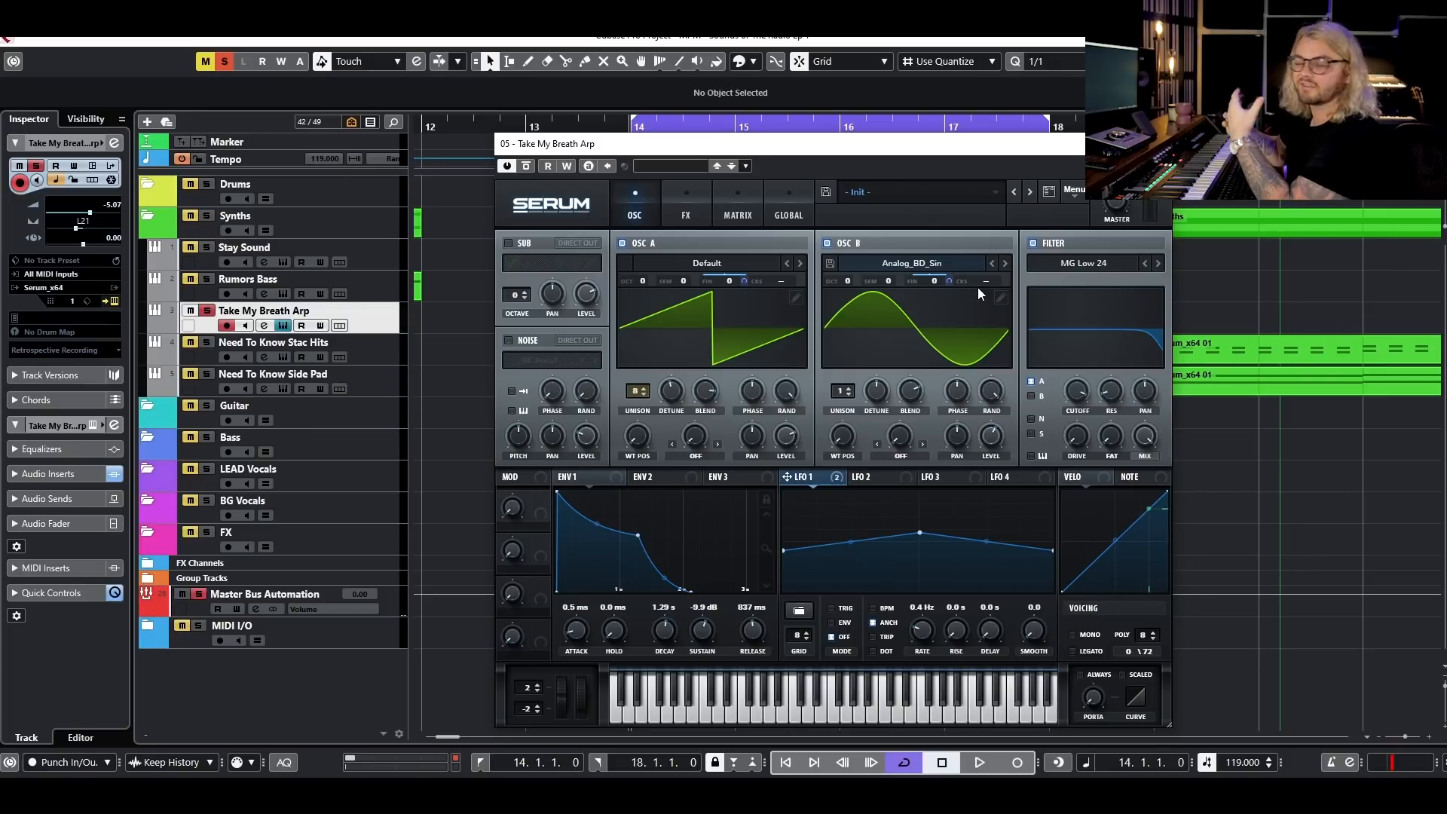
left_click(686, 209)
left_click(514, 336)
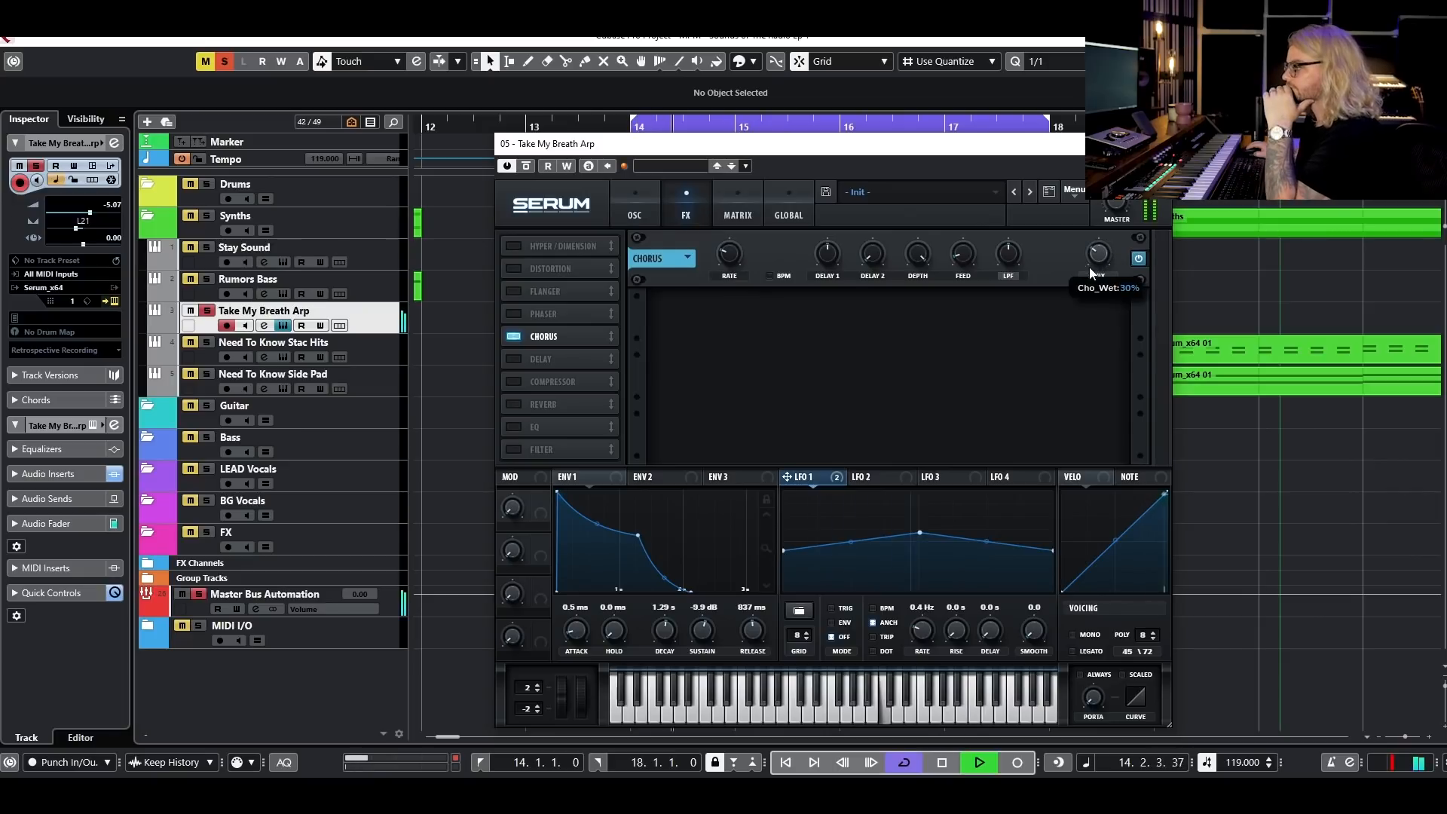
key("space")
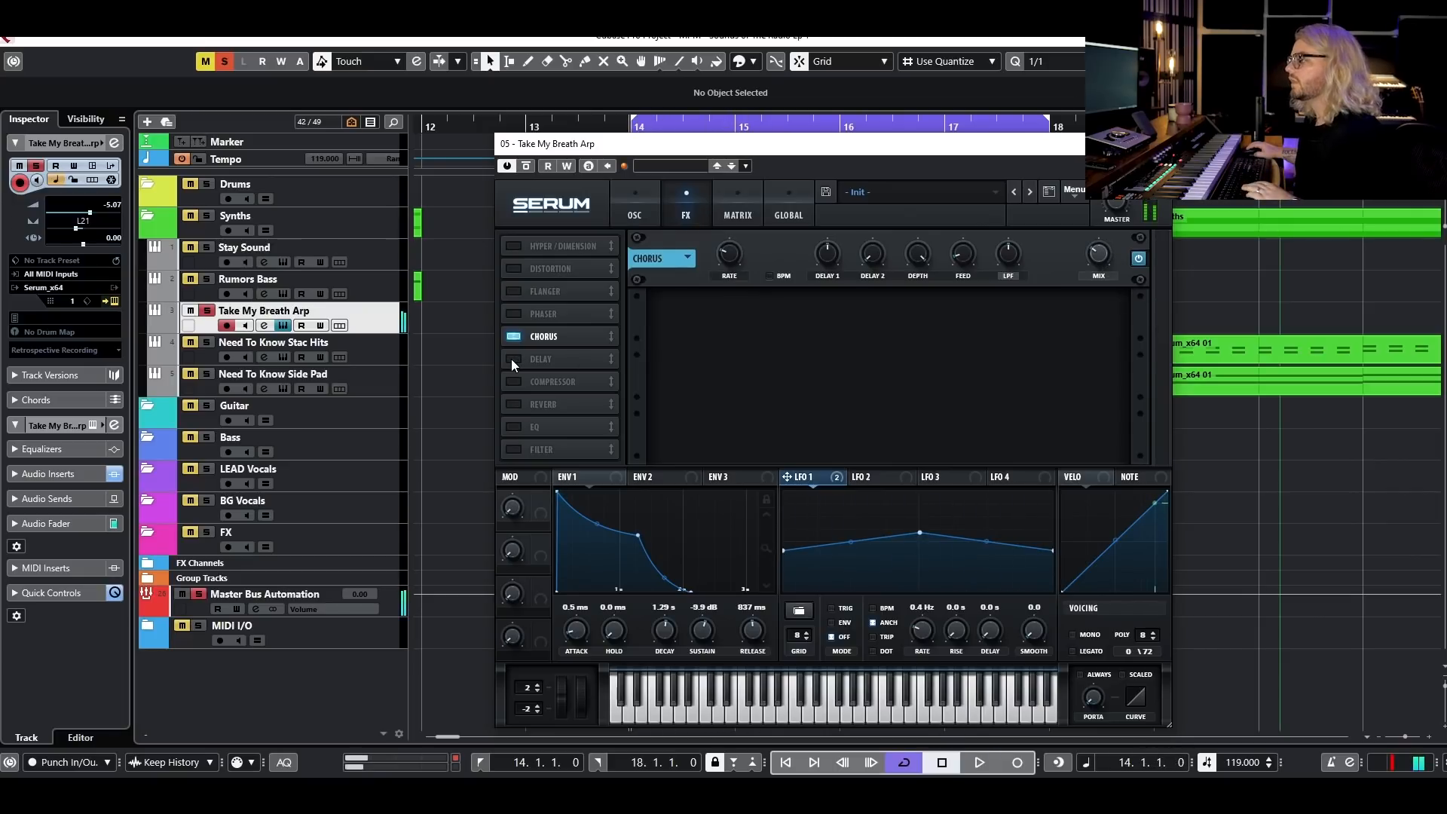
- Add a quarter-note ping-pong delay and a Hall reverb to the arp's effects, auditioning each during playback
left_click(513, 359)
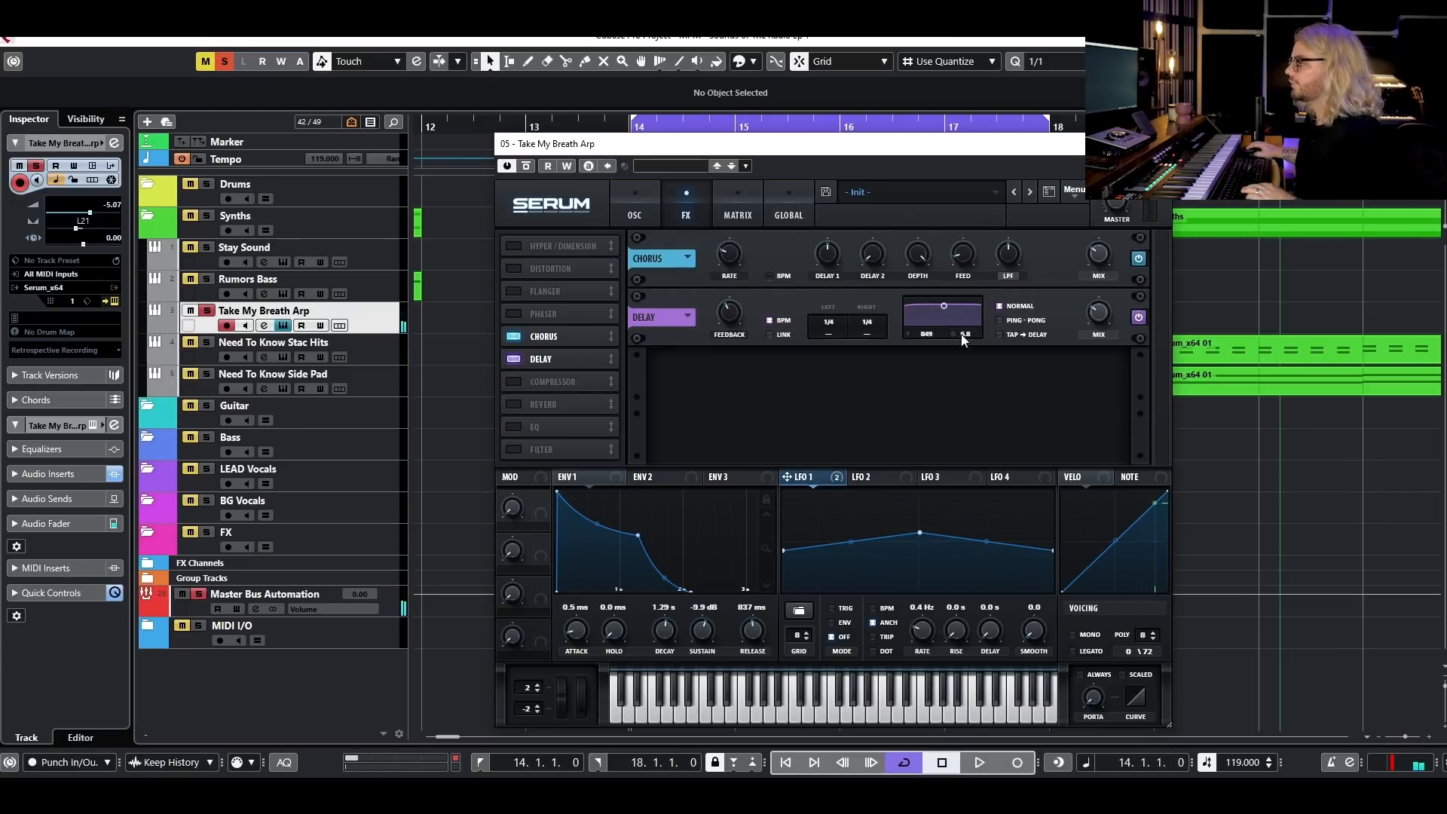
key("space")
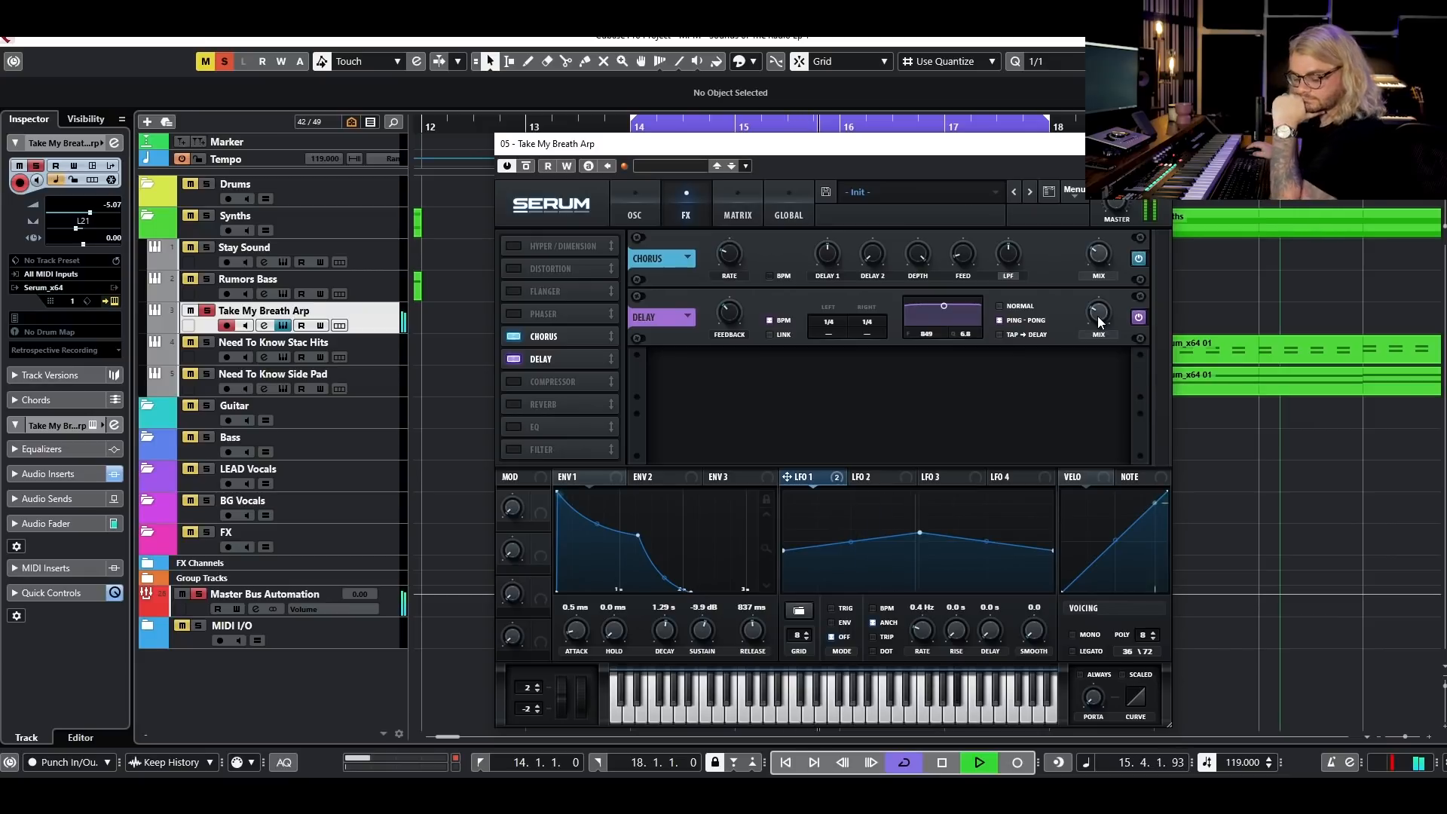
left_click(537, 406)
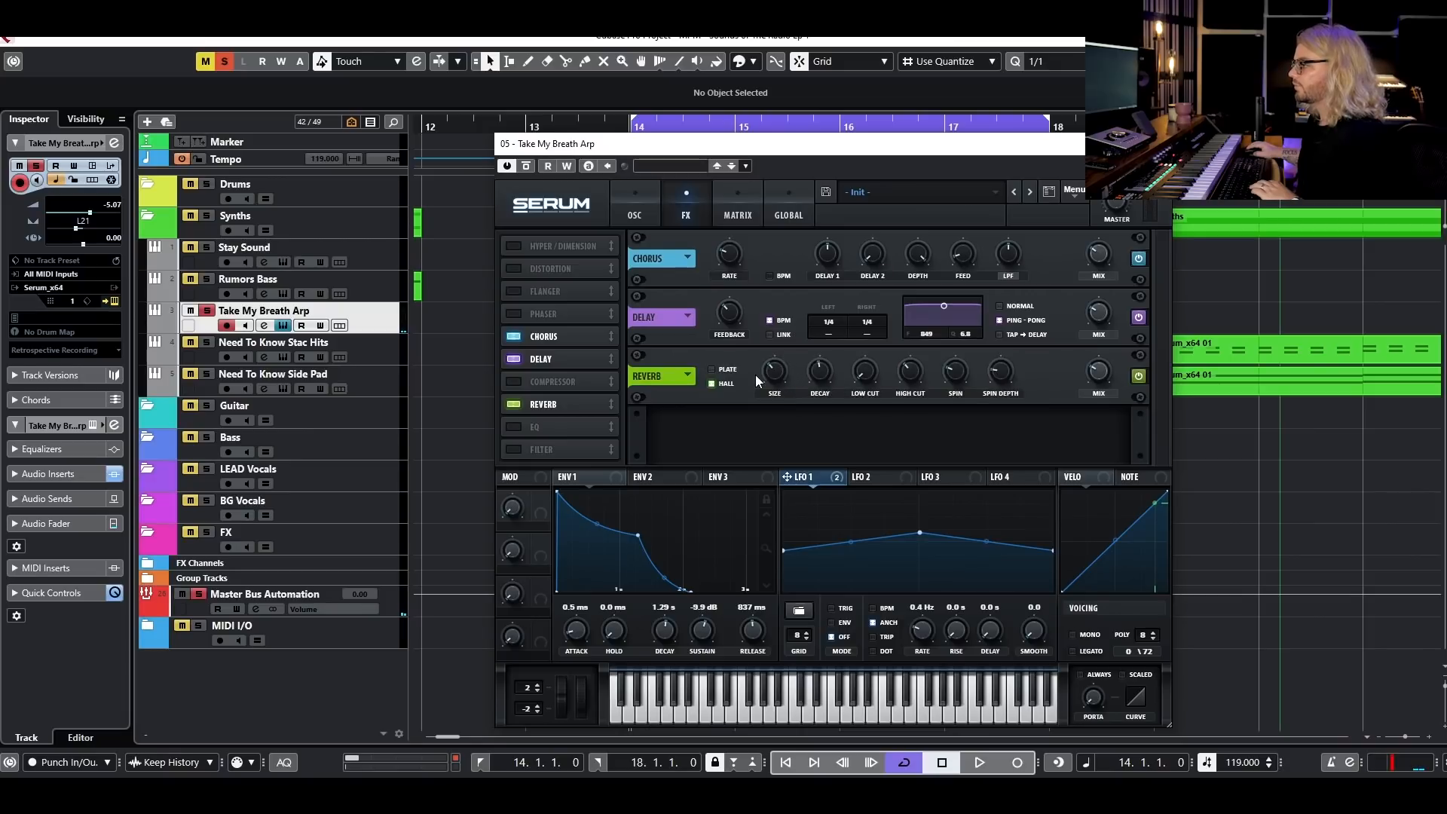
key("space")
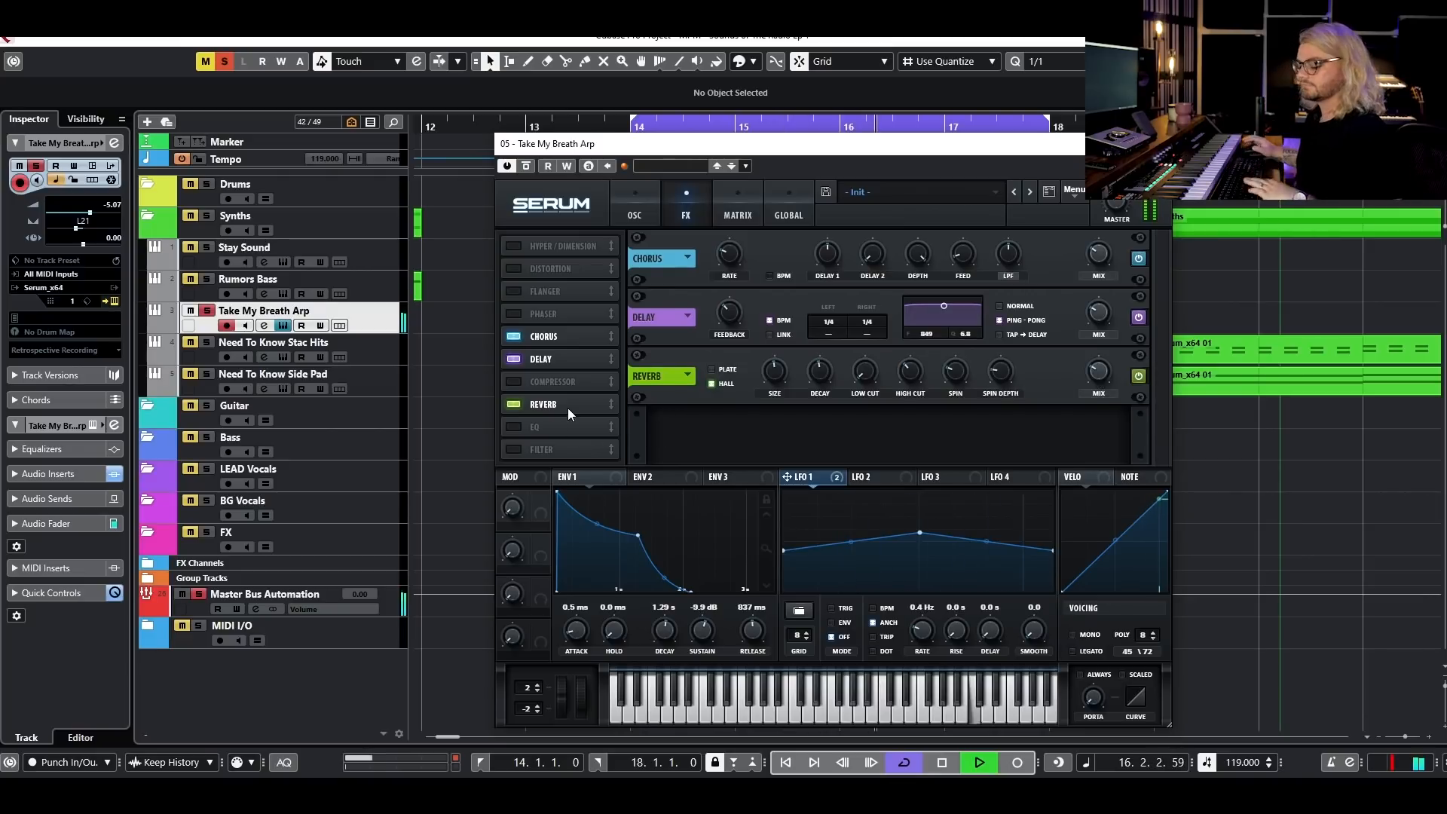
key("space")
- Add an EQ with a low-cut band and a high peak band, adjusting its bands while the arp plays
left_click(531, 427)
left_click(845, 450)
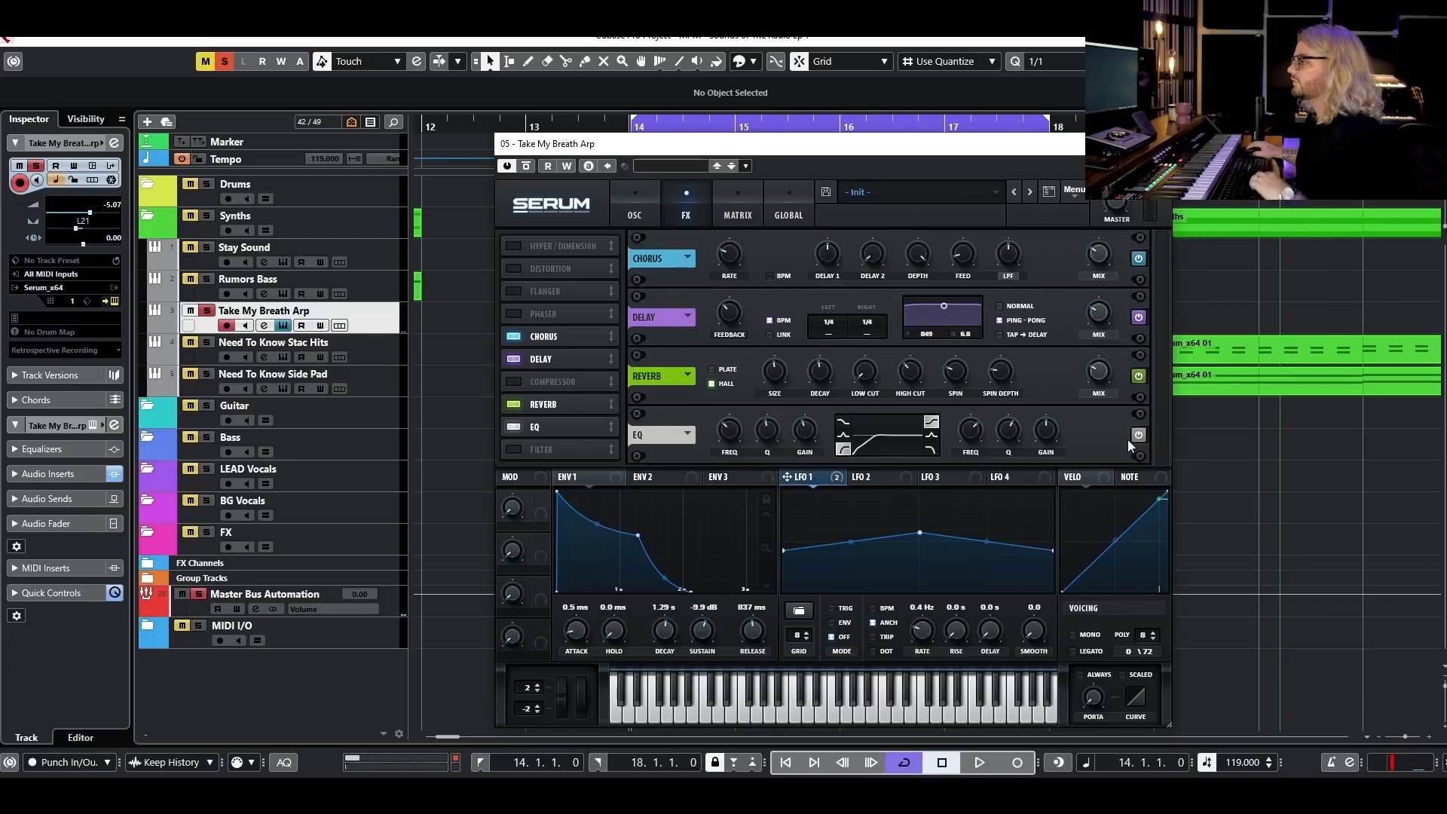
left_click(932, 435)
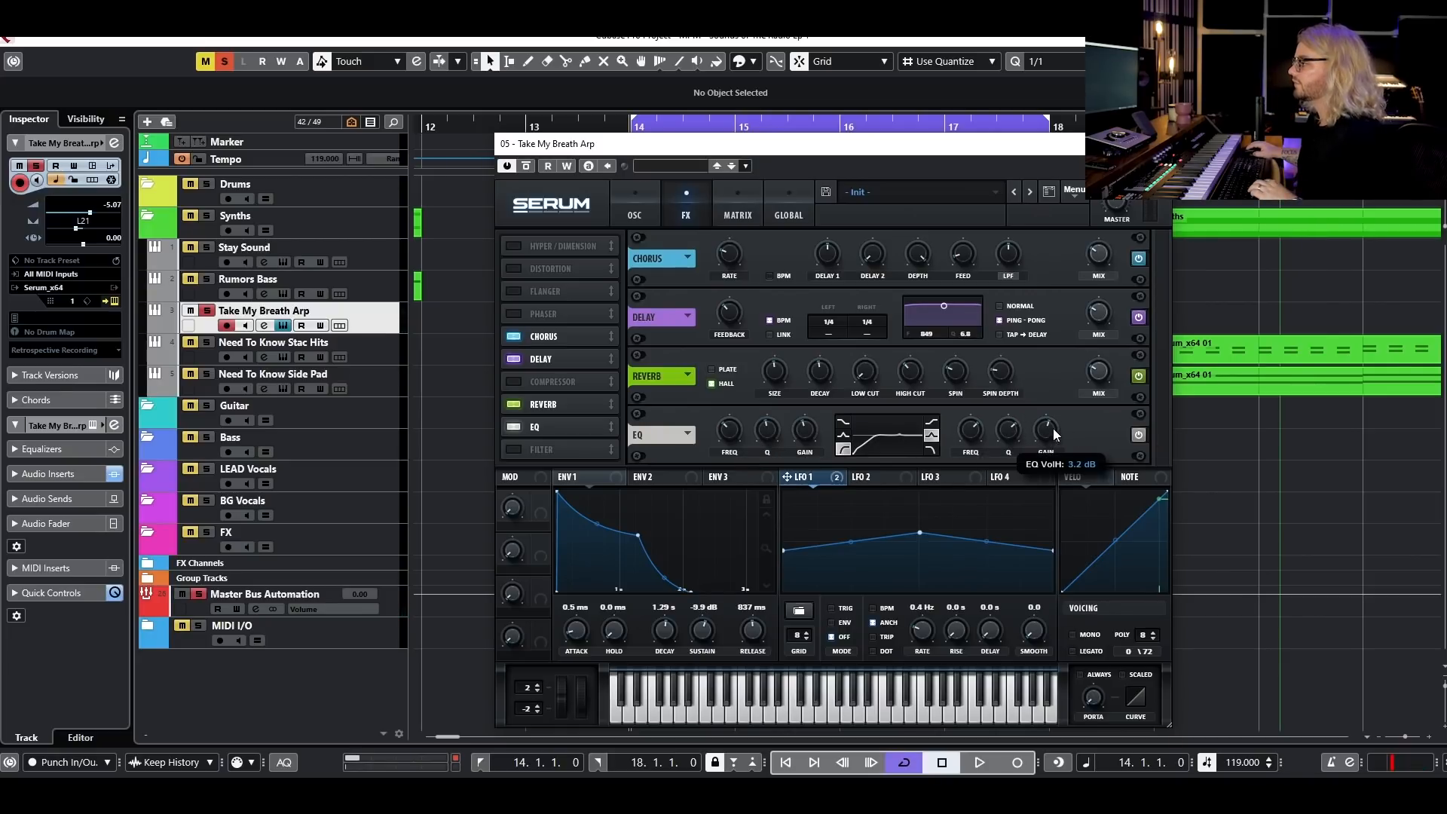
key("space")
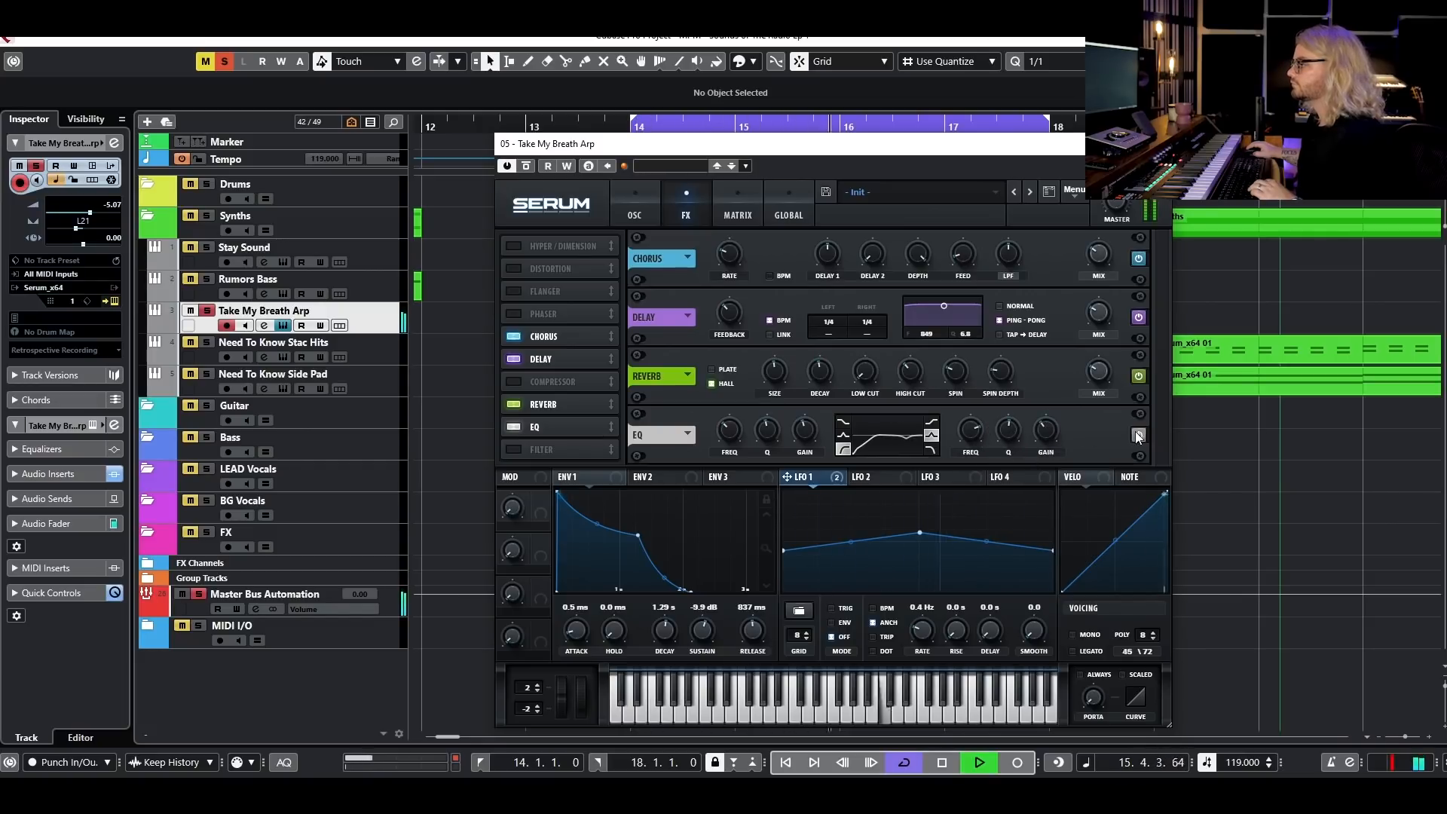
mouse_move(742, 427)
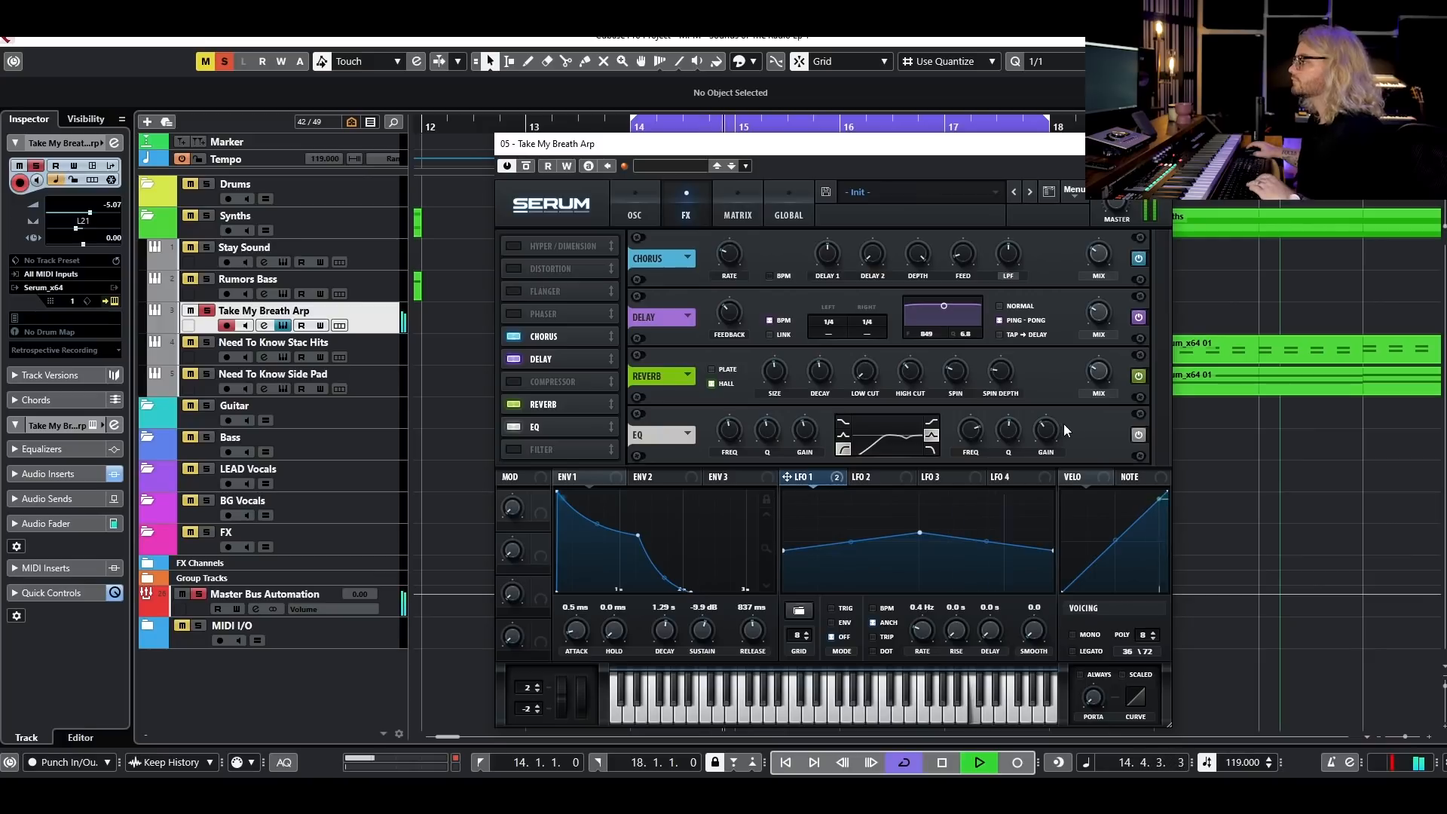
key("space")
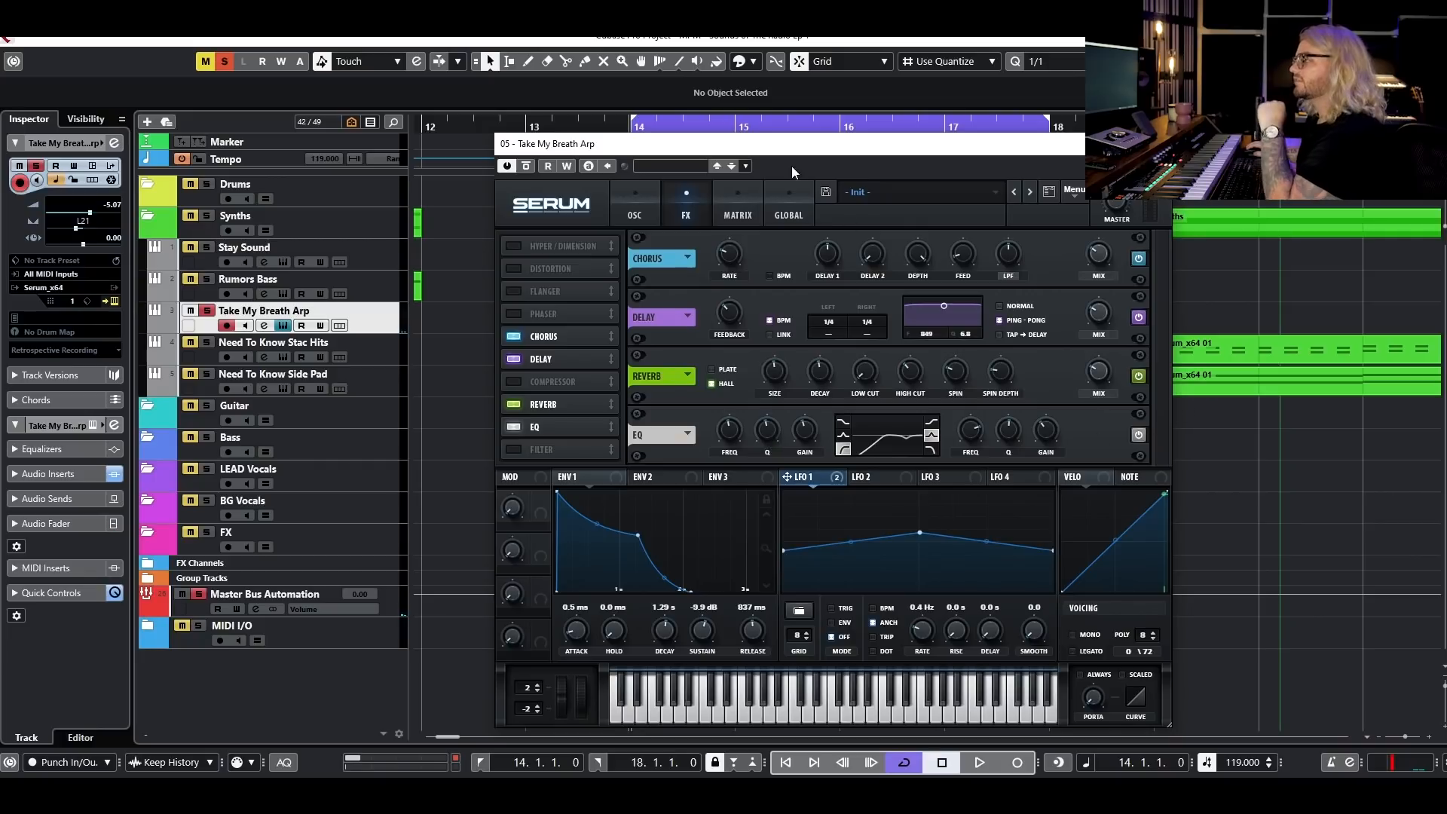
- Set Serum's master volume to 76% and pan the Take My Breath Arp track to L19 during playback
key("space")
mouse_move(1115, 202)
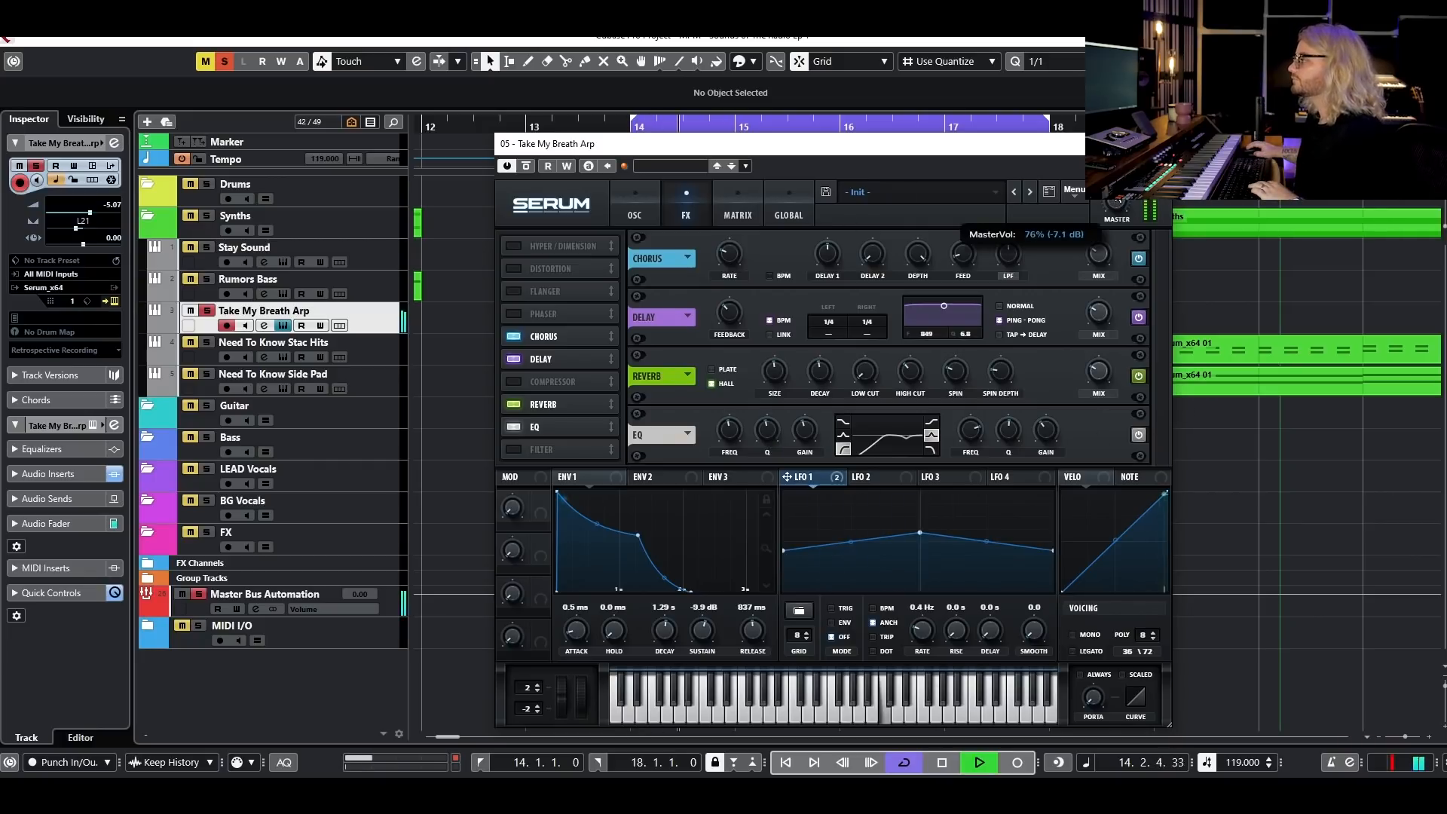
key("space")
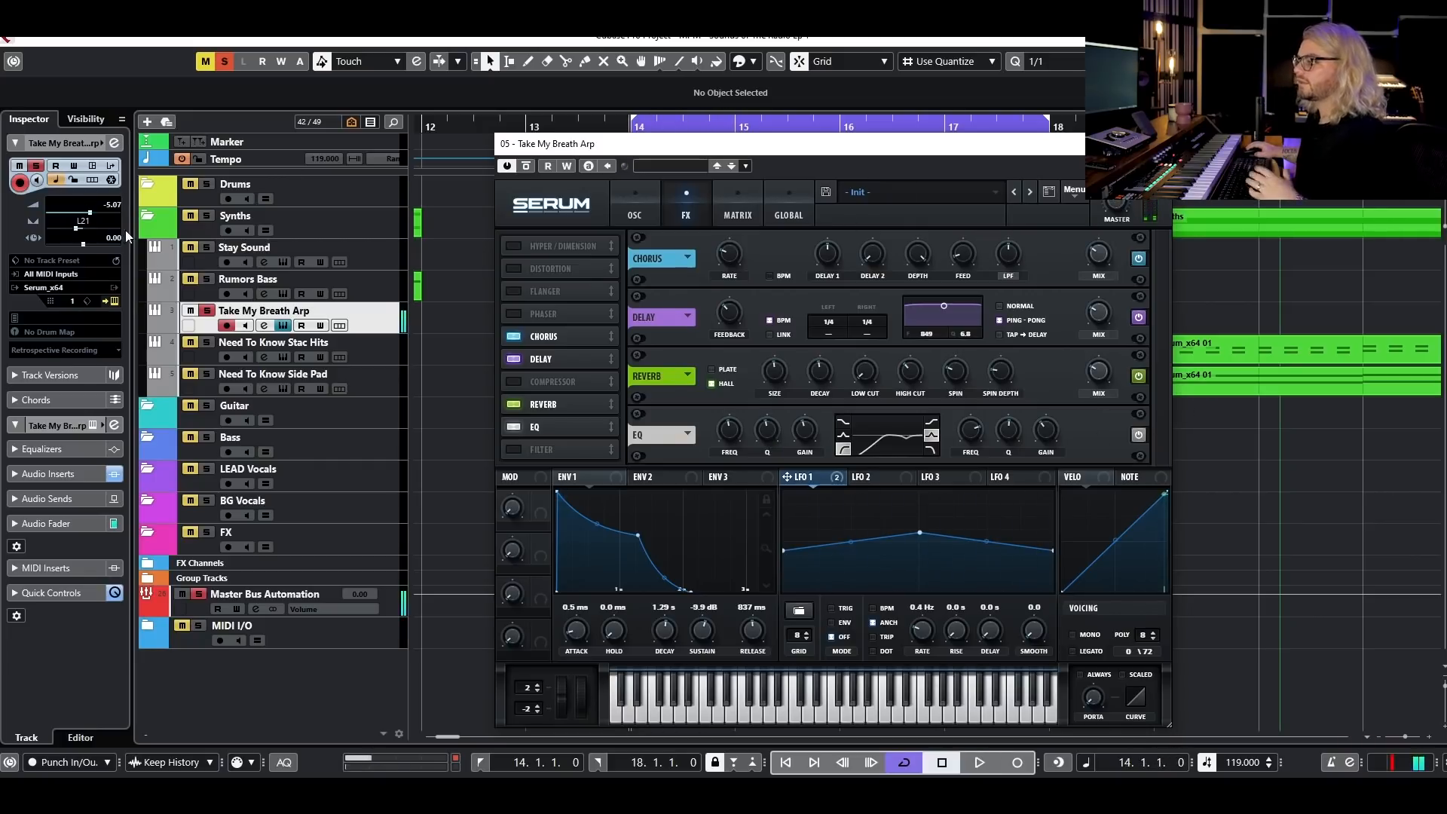
key("space")
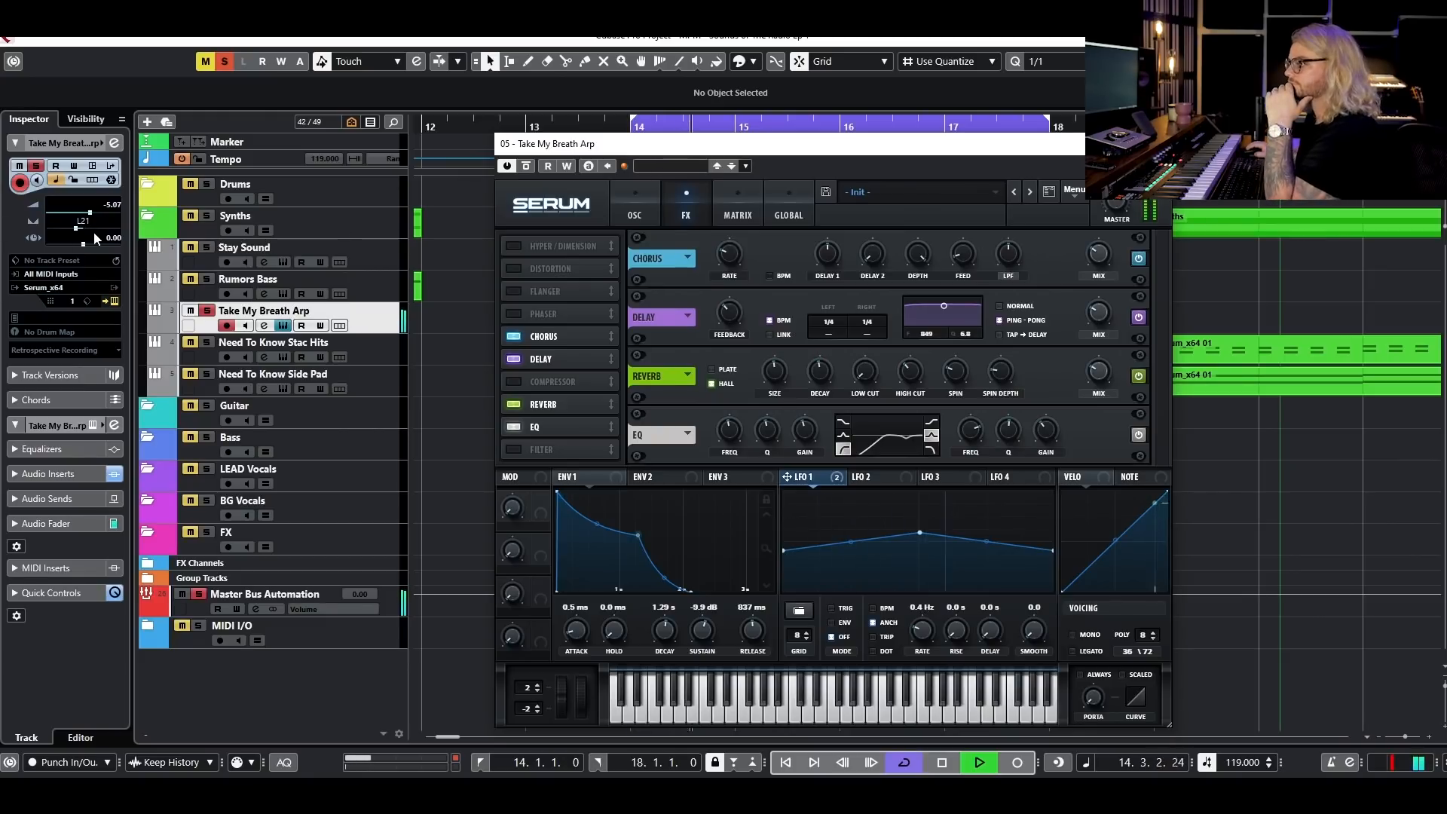
left_click_drag(83, 229, 79, 231)
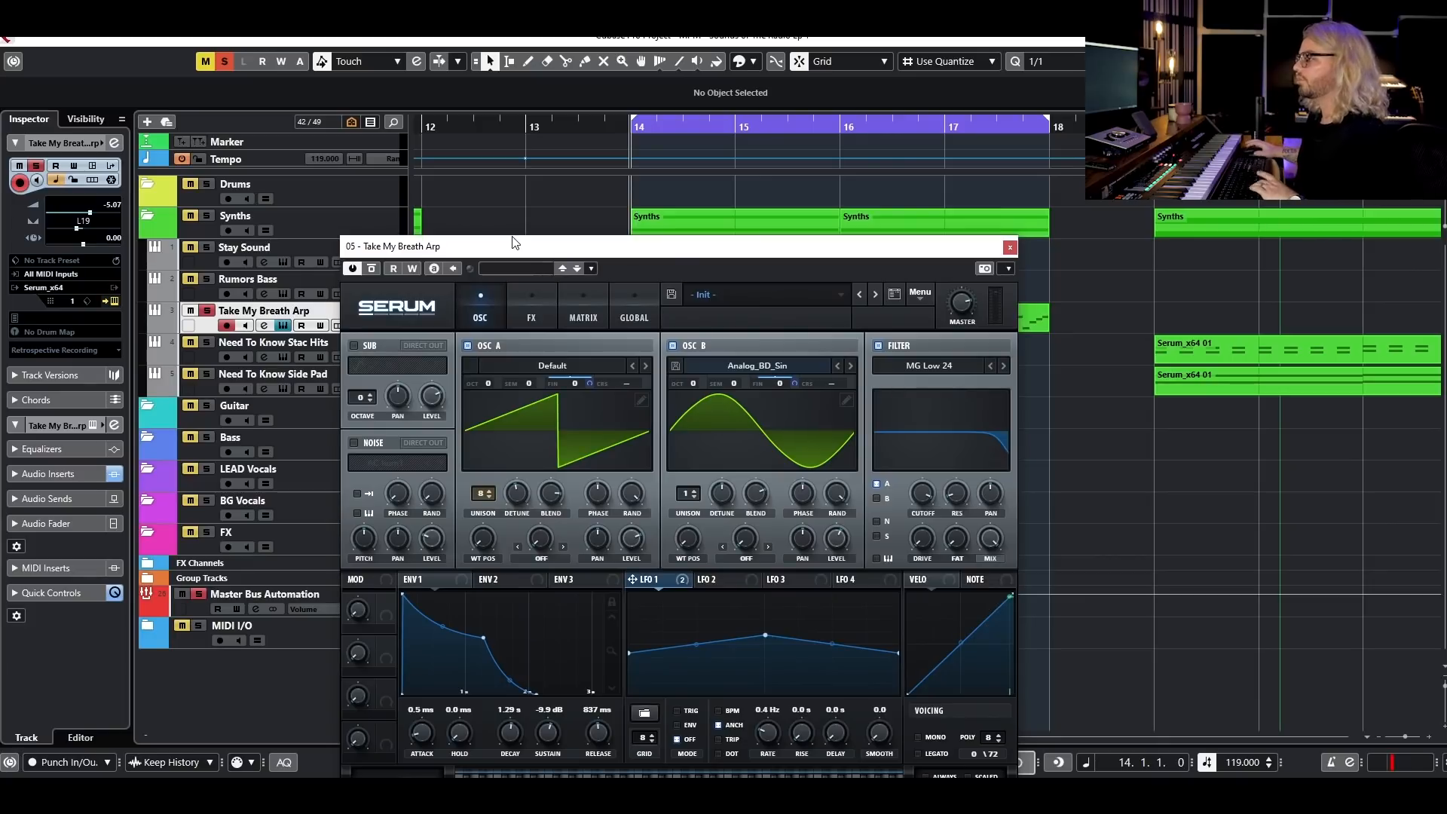
- Reshape envelope 1 on the arp to a decay of 1.50 s and a sustain of -31.6 dB
key("space")
mouse_move(446, 622)
left_mouse_down()
mouse_move(453, 607)
mouse_move(498, 635)
mouse_move(450, 615)
left_mouse_up()
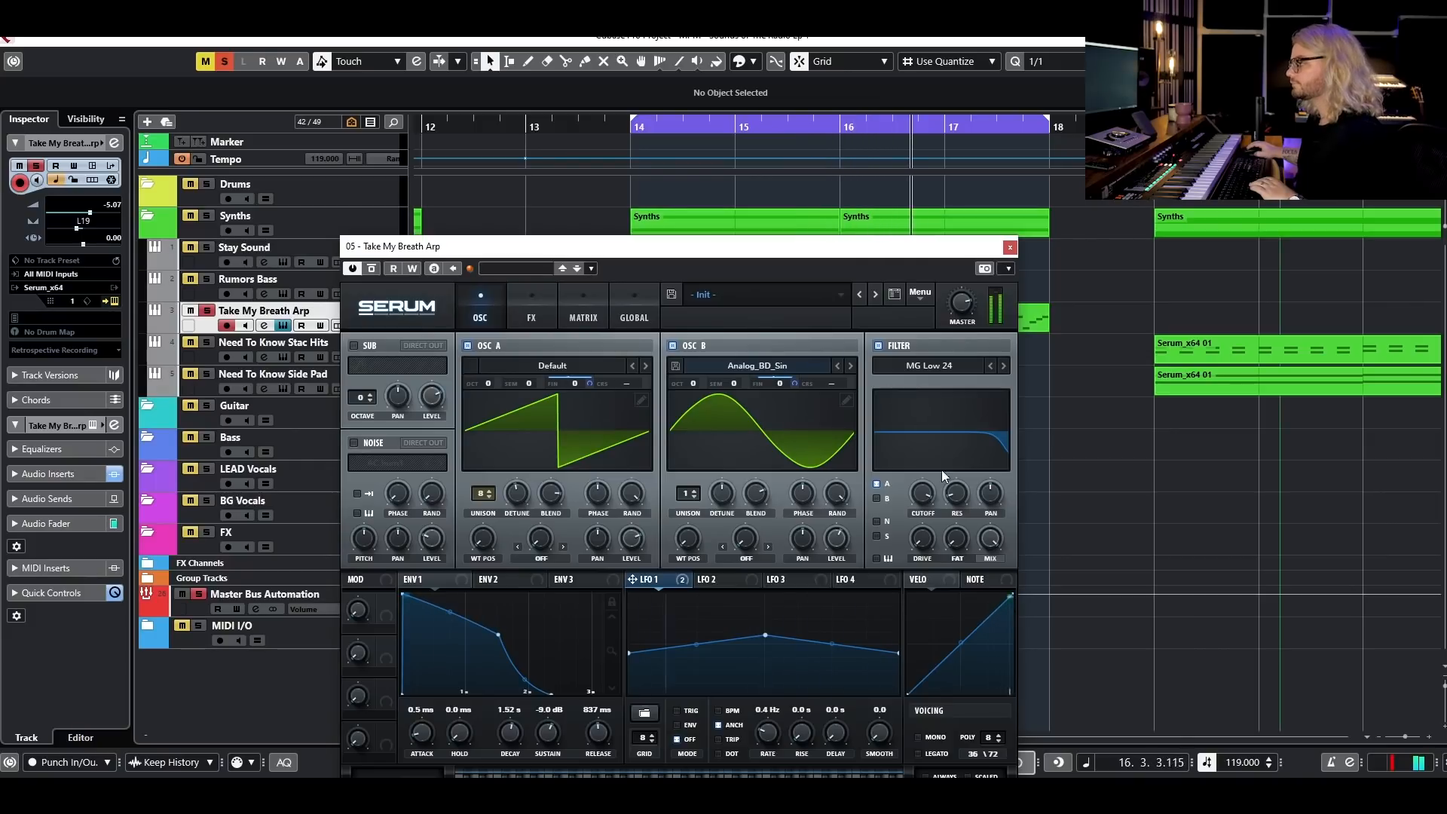
mouse_move(925, 492)
key("space")
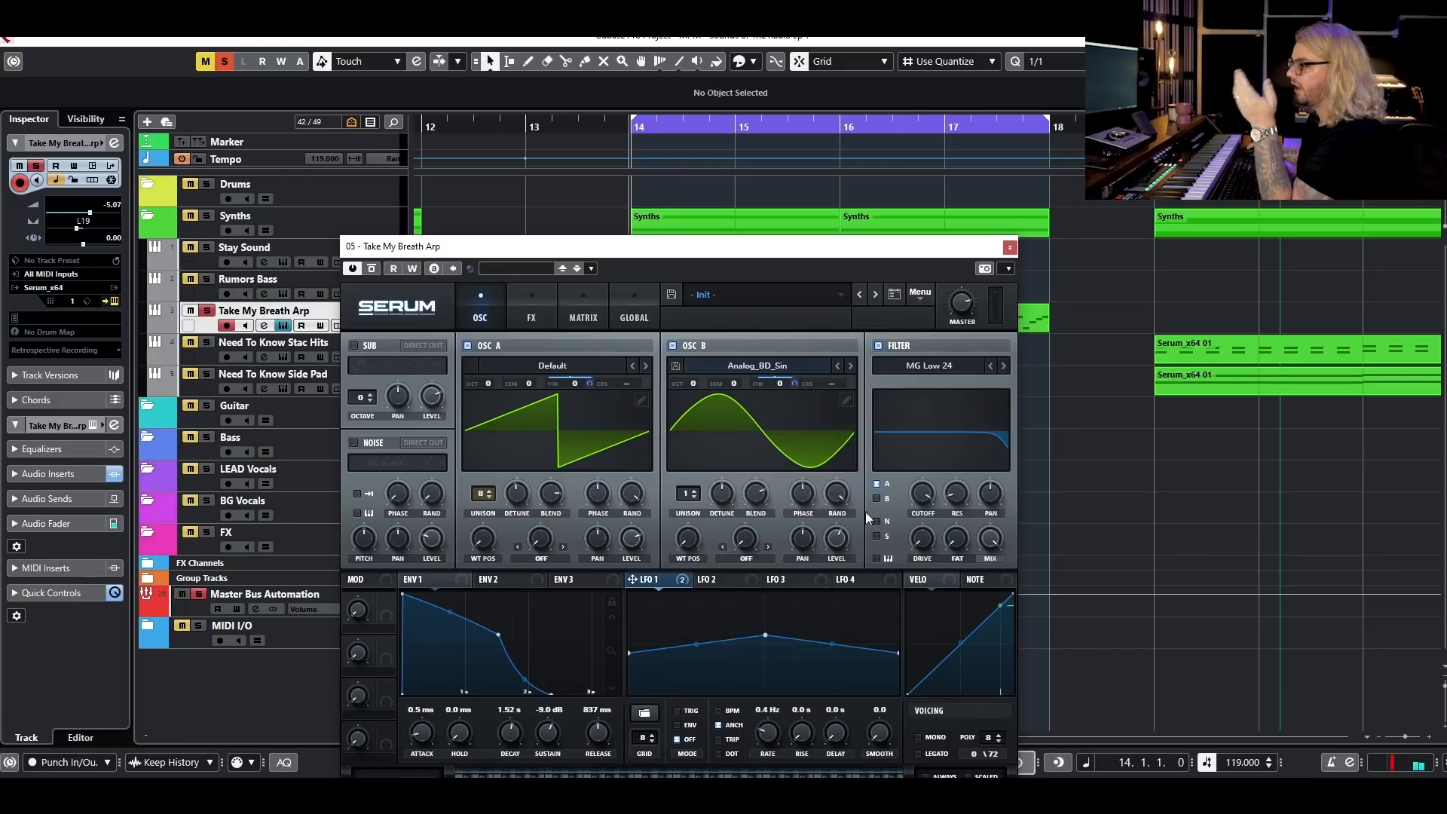
left_click_drag(504, 645, 498, 671)
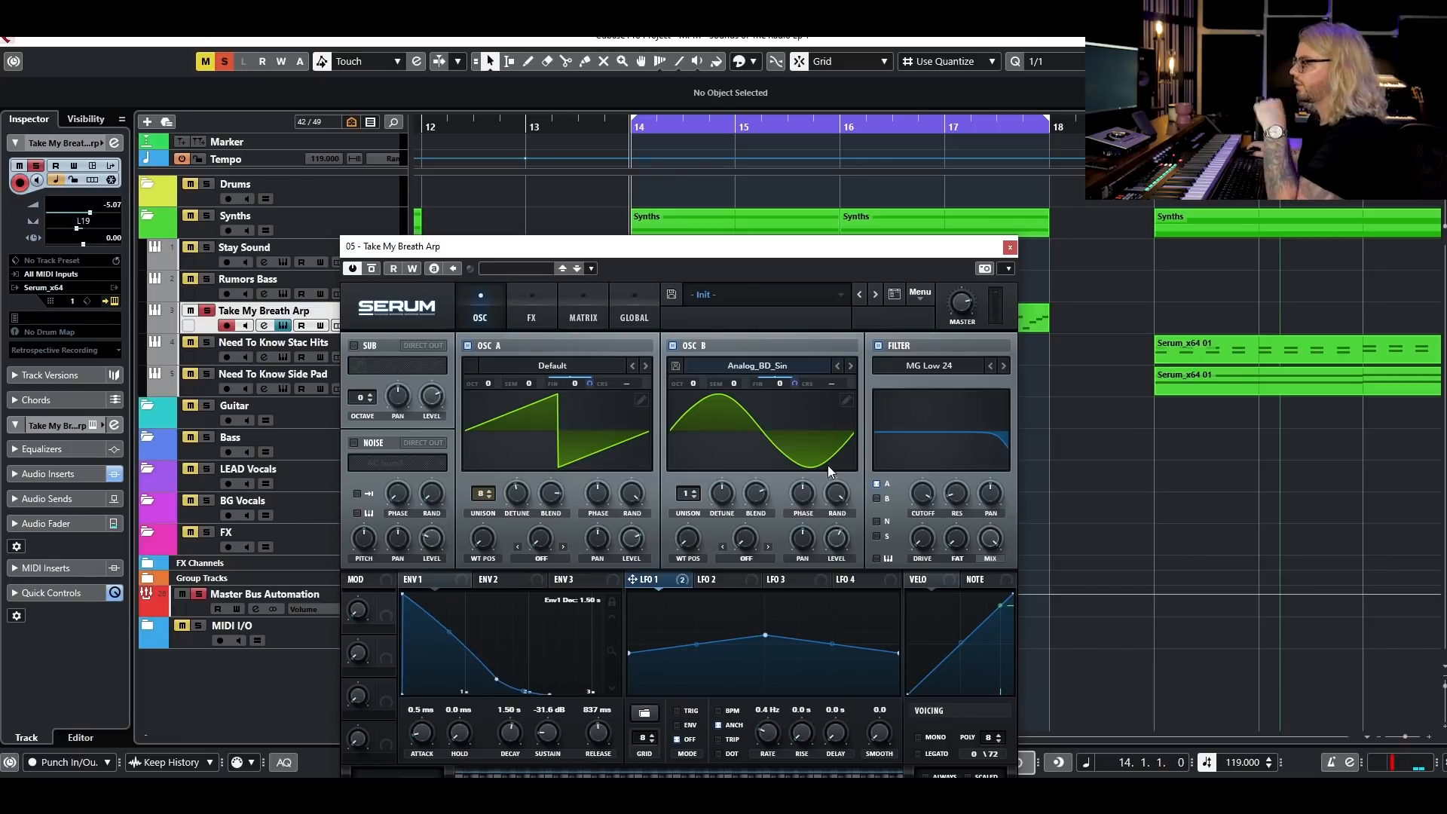
- Assign envelope 1 to the filter cutoff and route oscillator B through the filter, auditioning the arp
key("space")
left_click_drag(407, 579, 925, 491)
key("space")
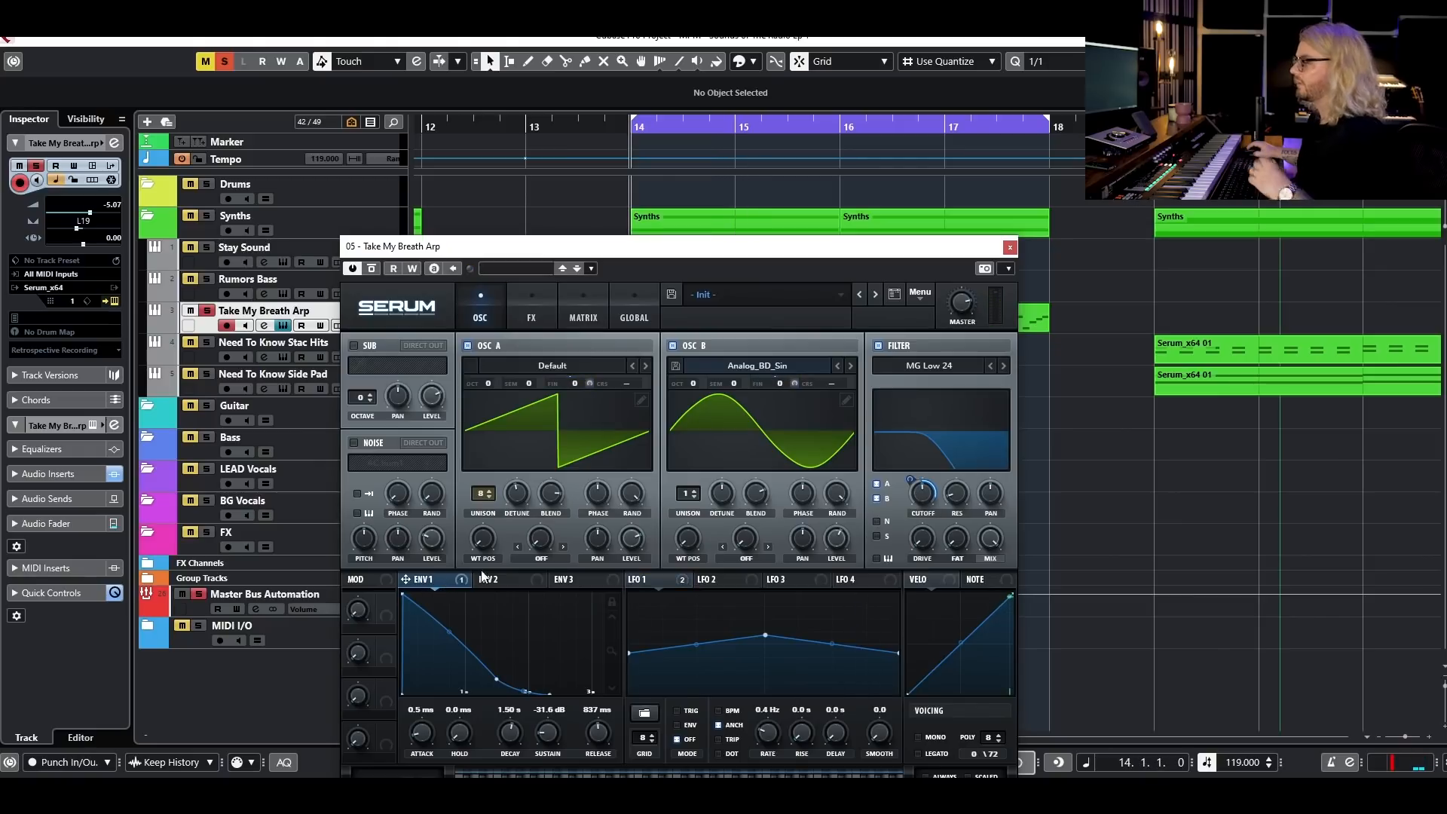
key("space")
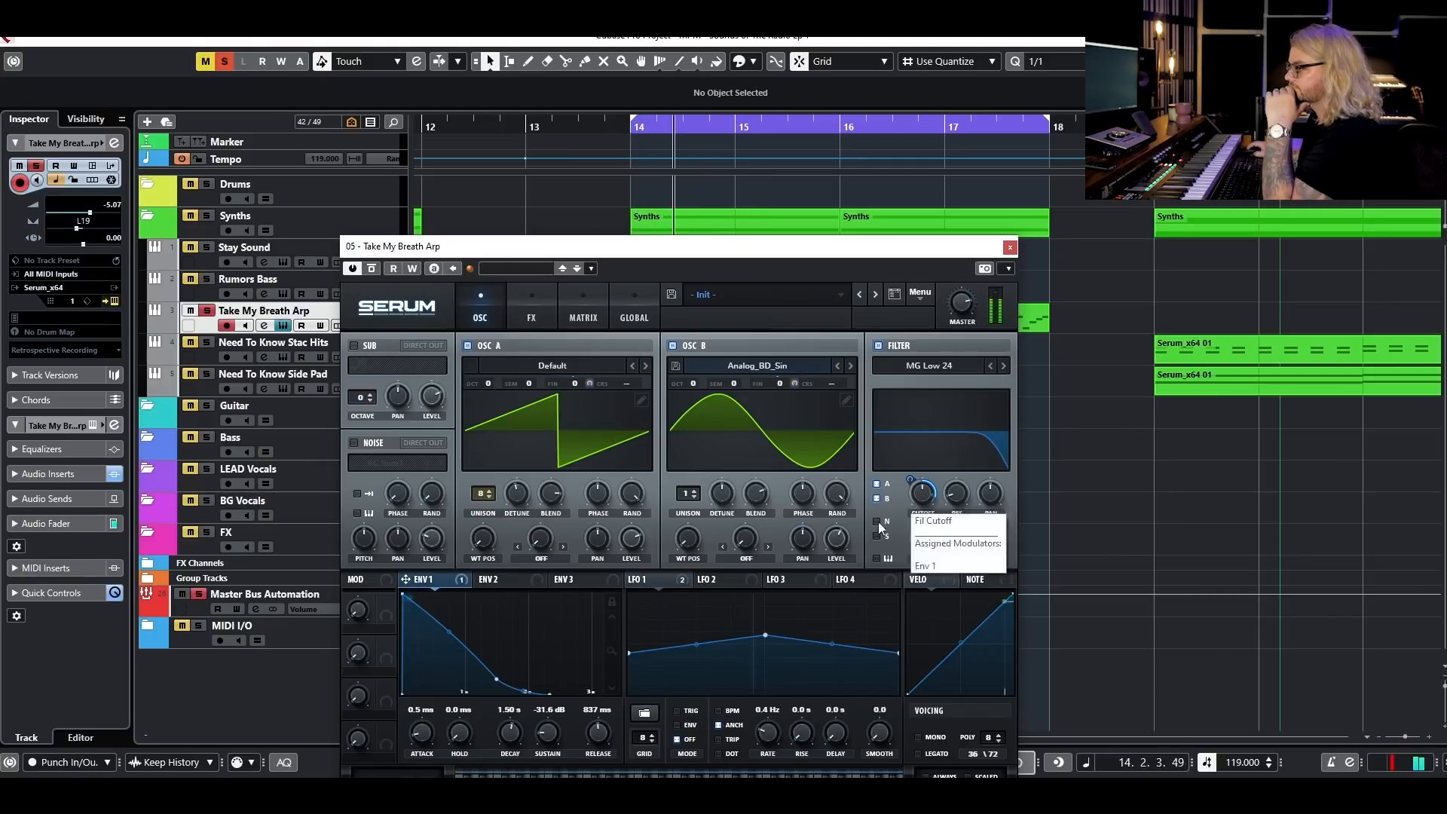
- Try base filter cutoffs of 50 Hz and 114 Hz during playback, raise the cutoff again and close the arp's Serum window
left_click(457, 584)
mouse_move(930, 492)
left_mouse_down()
mouse_move(935, 475)
mouse_move(913, 515)
left_mouse_up()
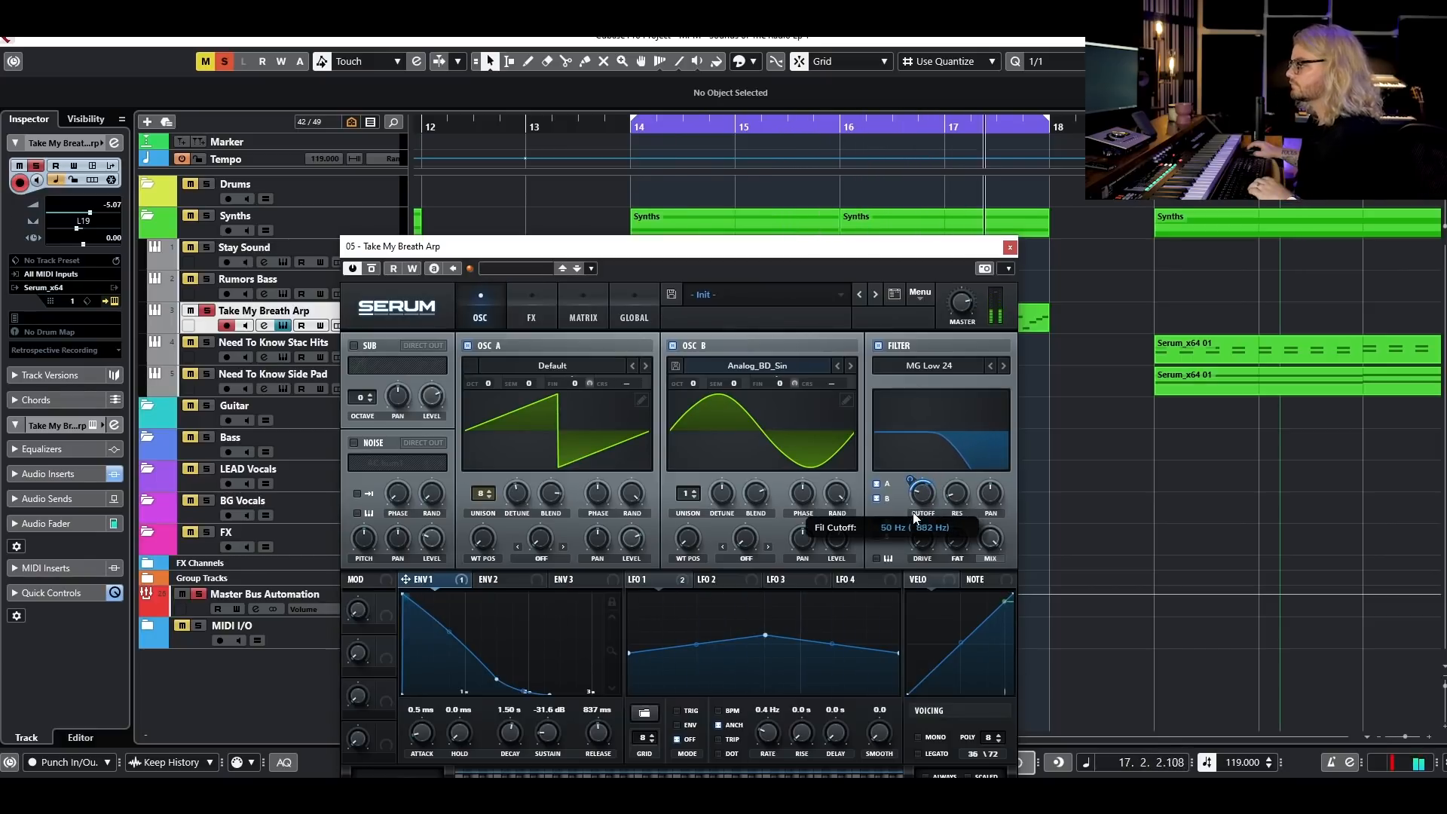
key("space")
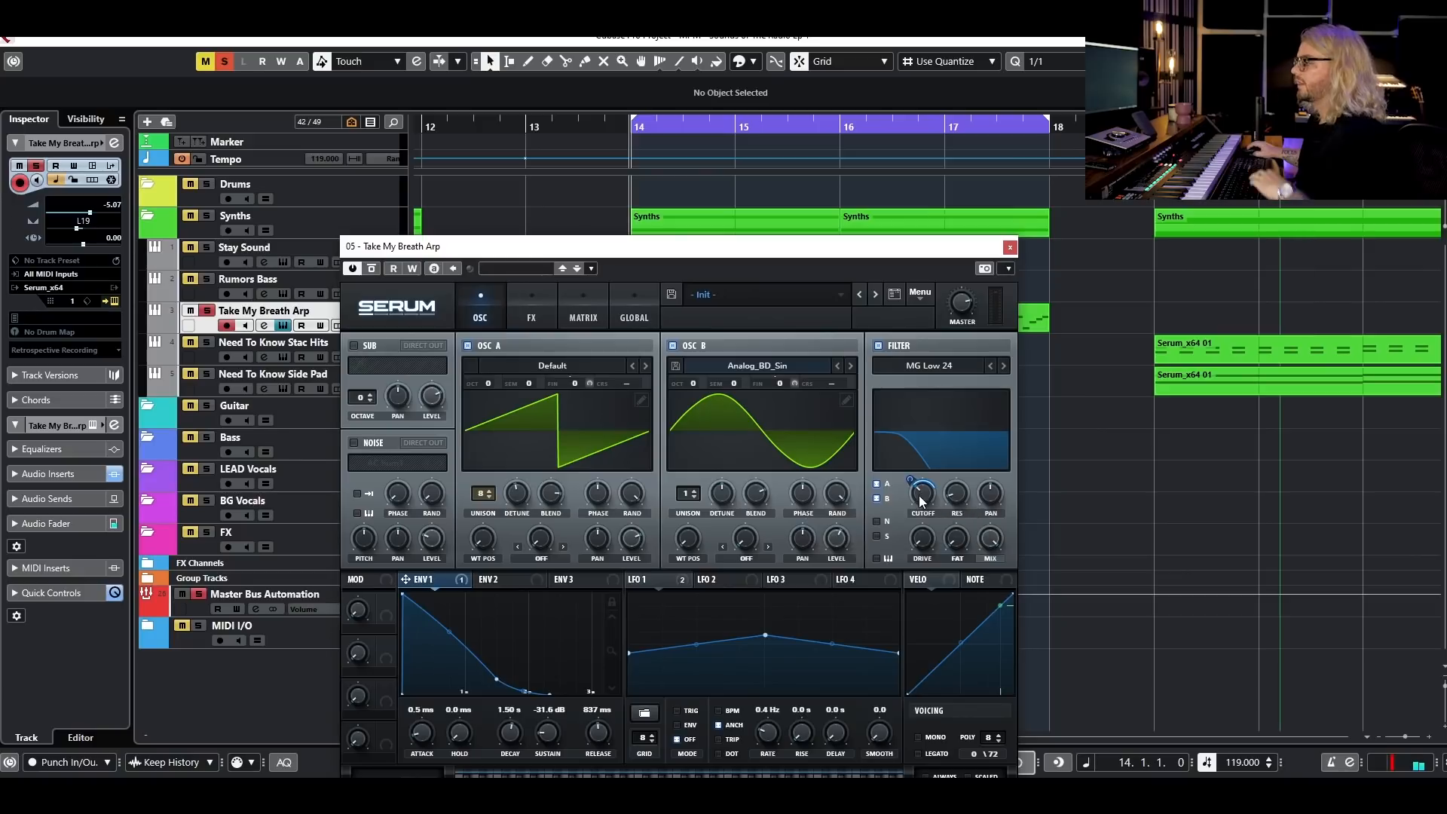
key("space")
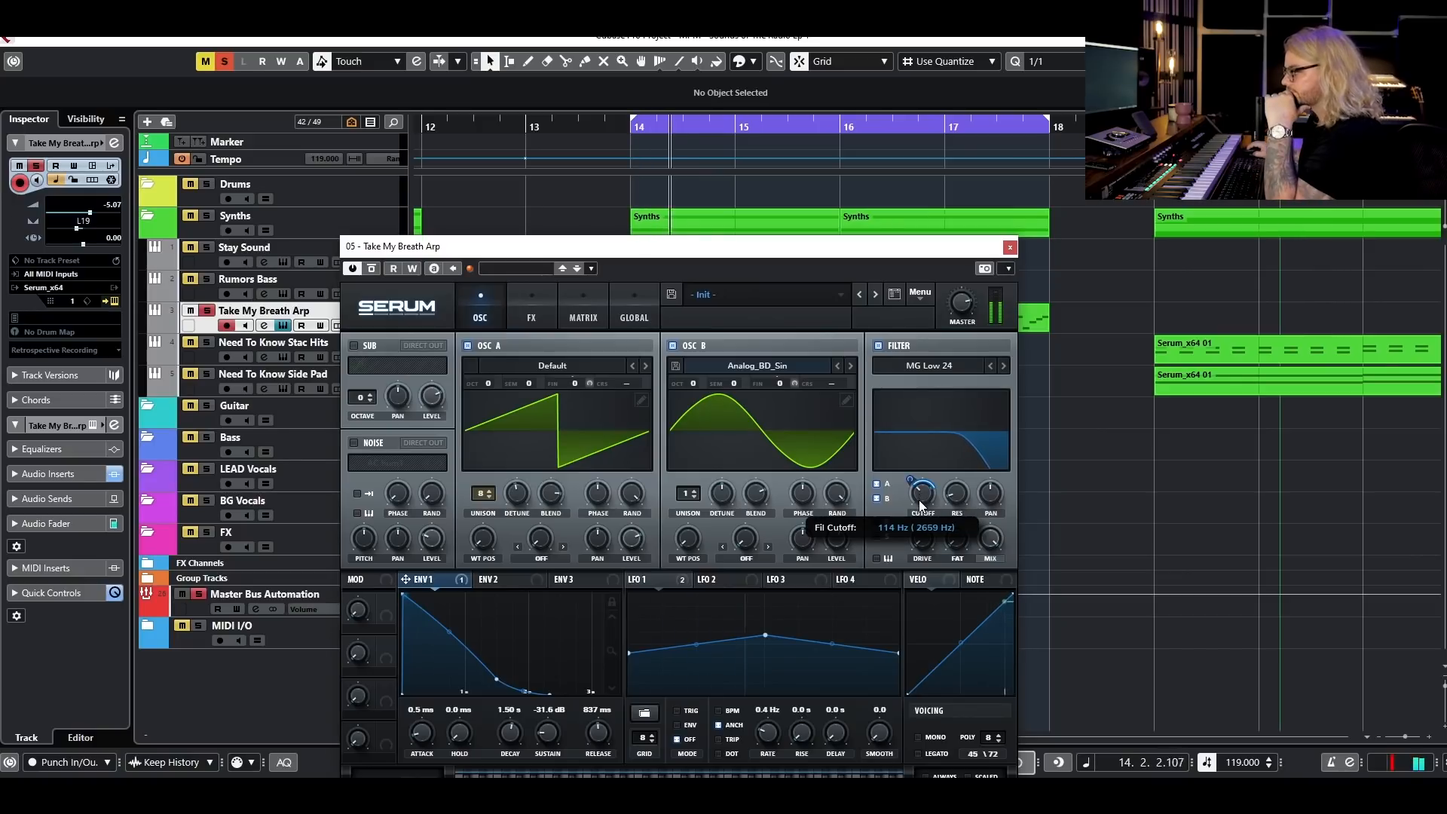
left_click_drag(921, 501, 921, 468)
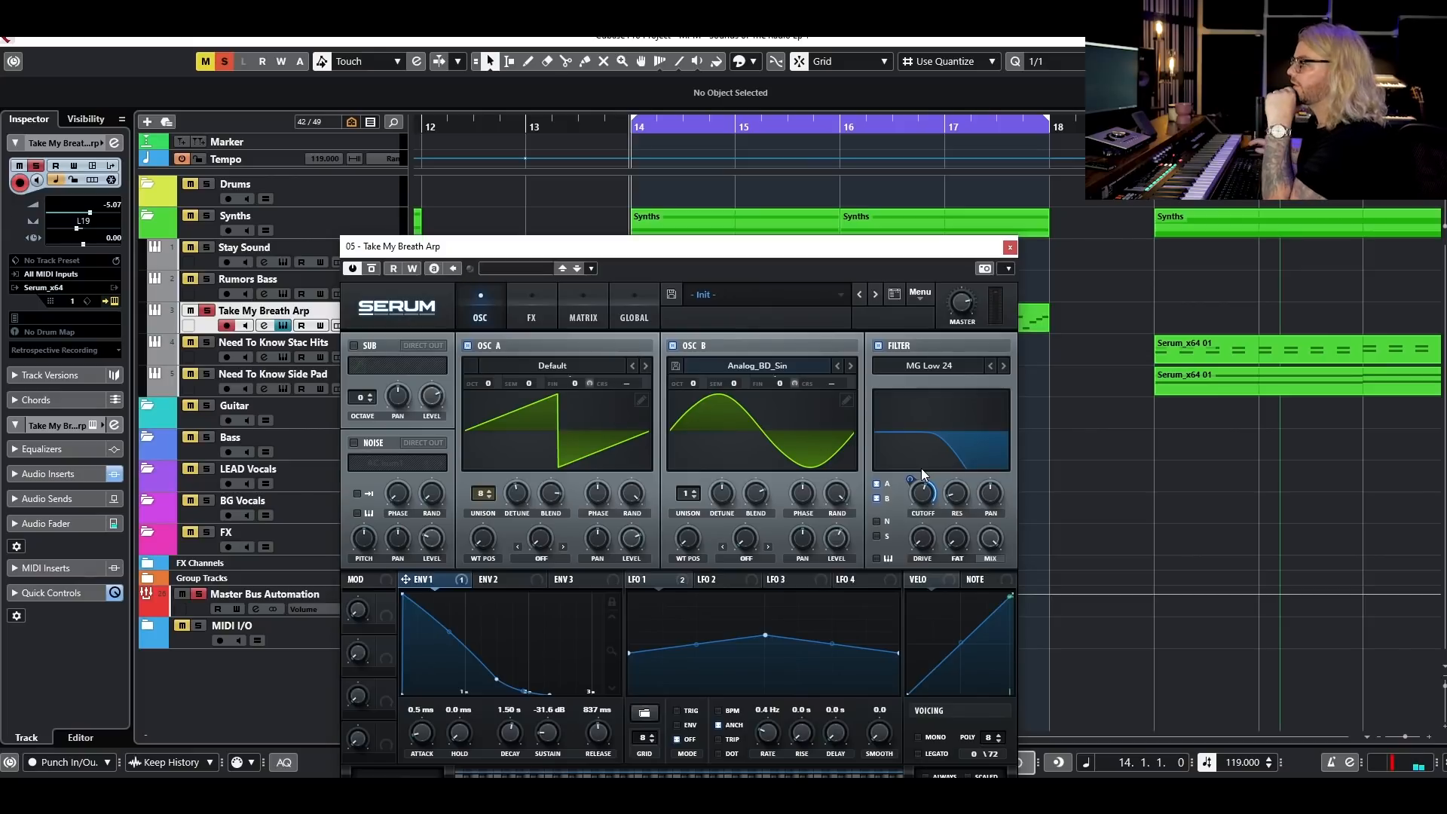
left_click(1010, 248)
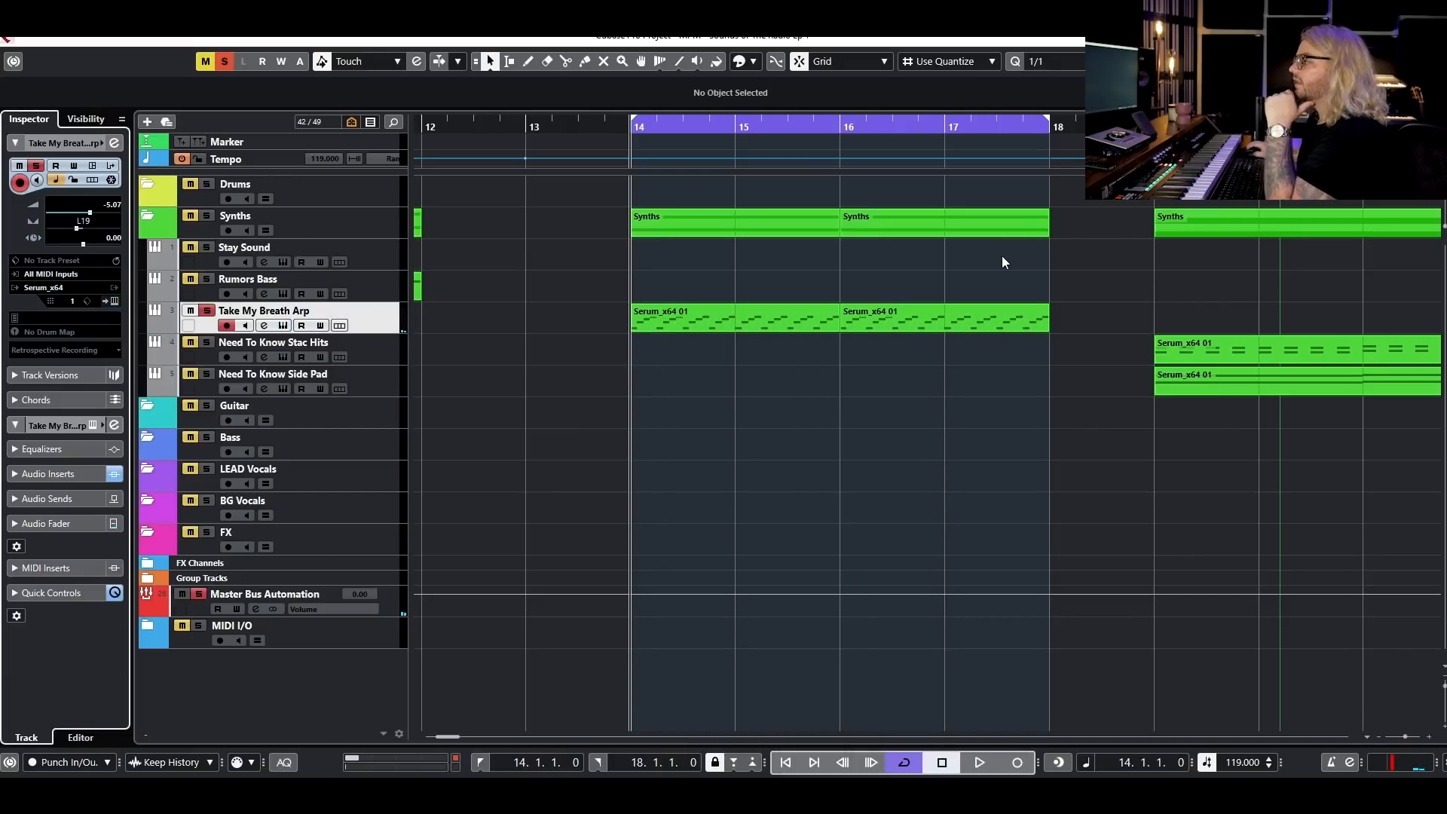
- Set the cycle range to bars 19 to 27 and solo the Need To Know Stac Hits track instead of the arp
scroll(893, 332, "down", 3)
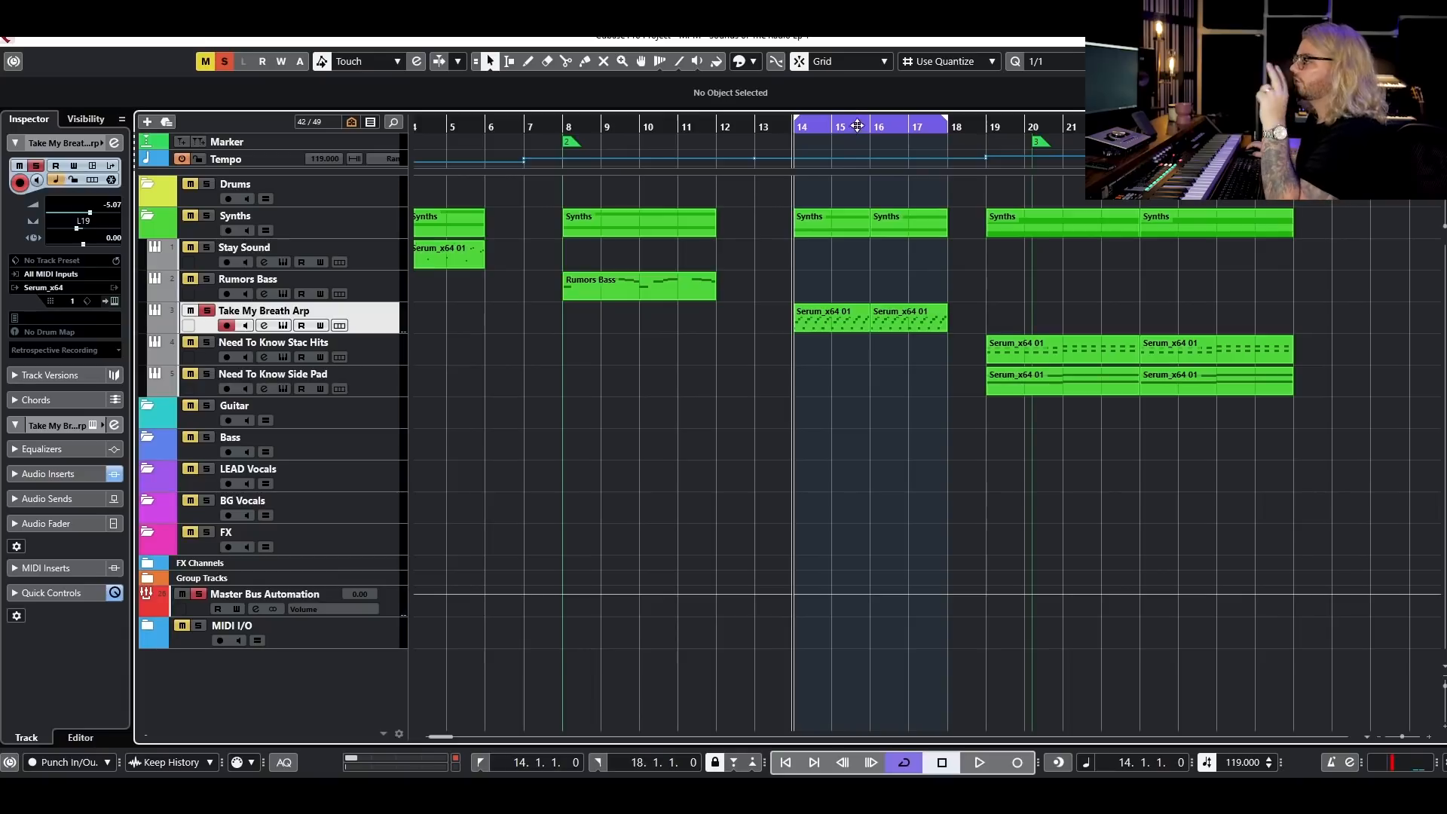
left_click_drag(857, 126, 1046, 120)
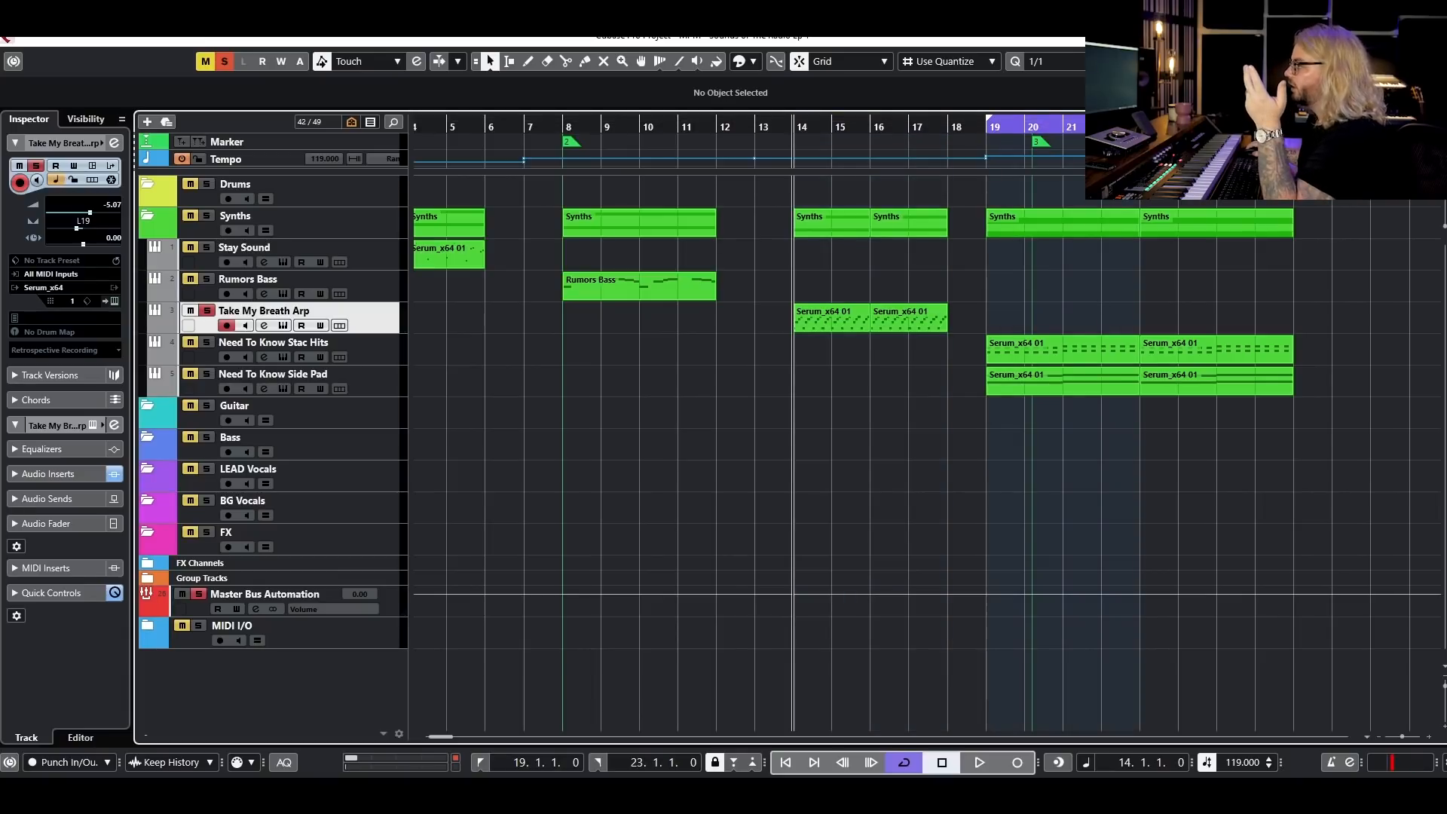
left_click(207, 311)
left_click(206, 342)
left_click(373, 346)
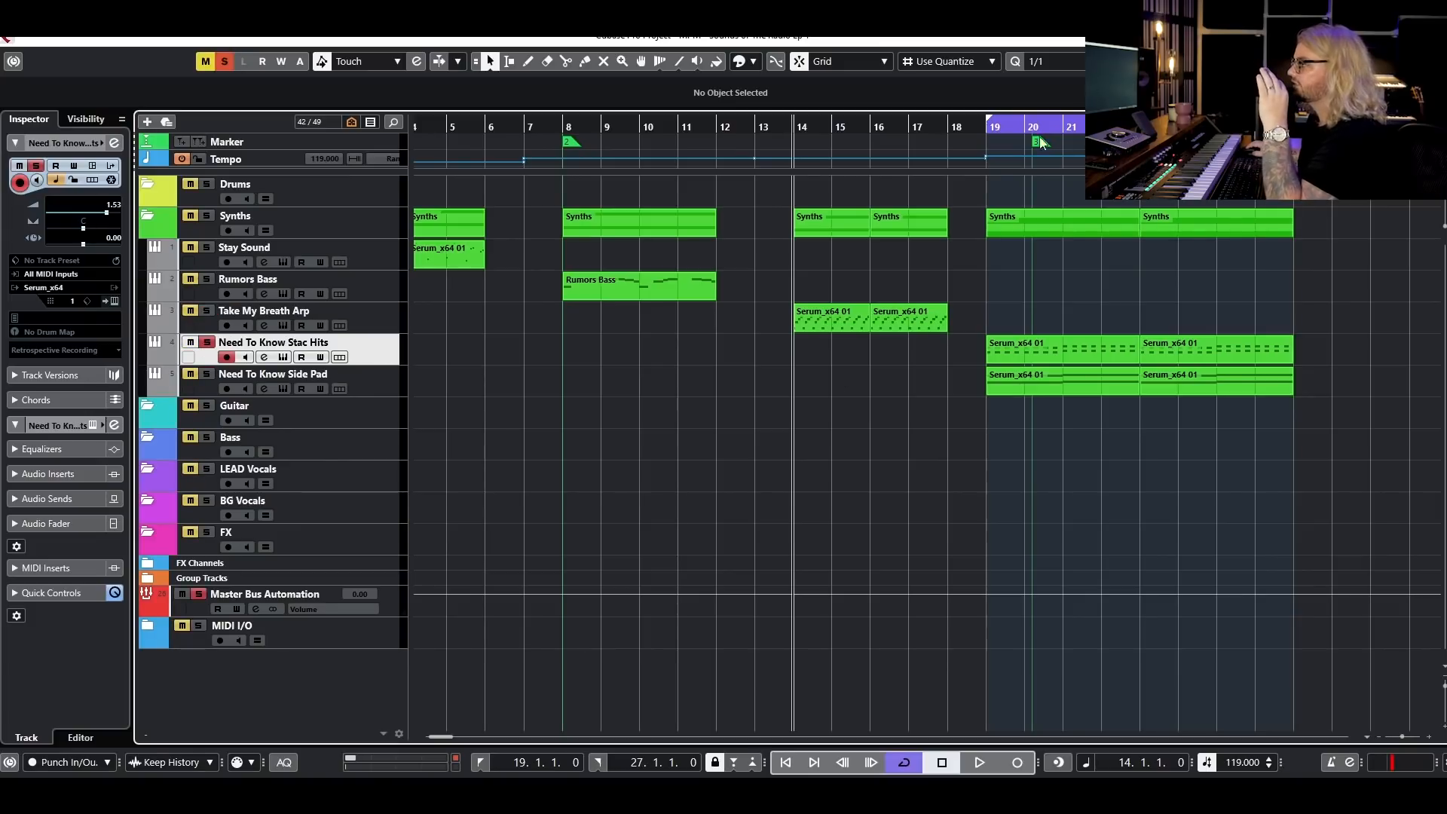
left_click_drag(970, 127, 987, 131)
- Play the stac hits section and lower the Need To Know Stac Hits track volume to -4.00 dB
key("space")
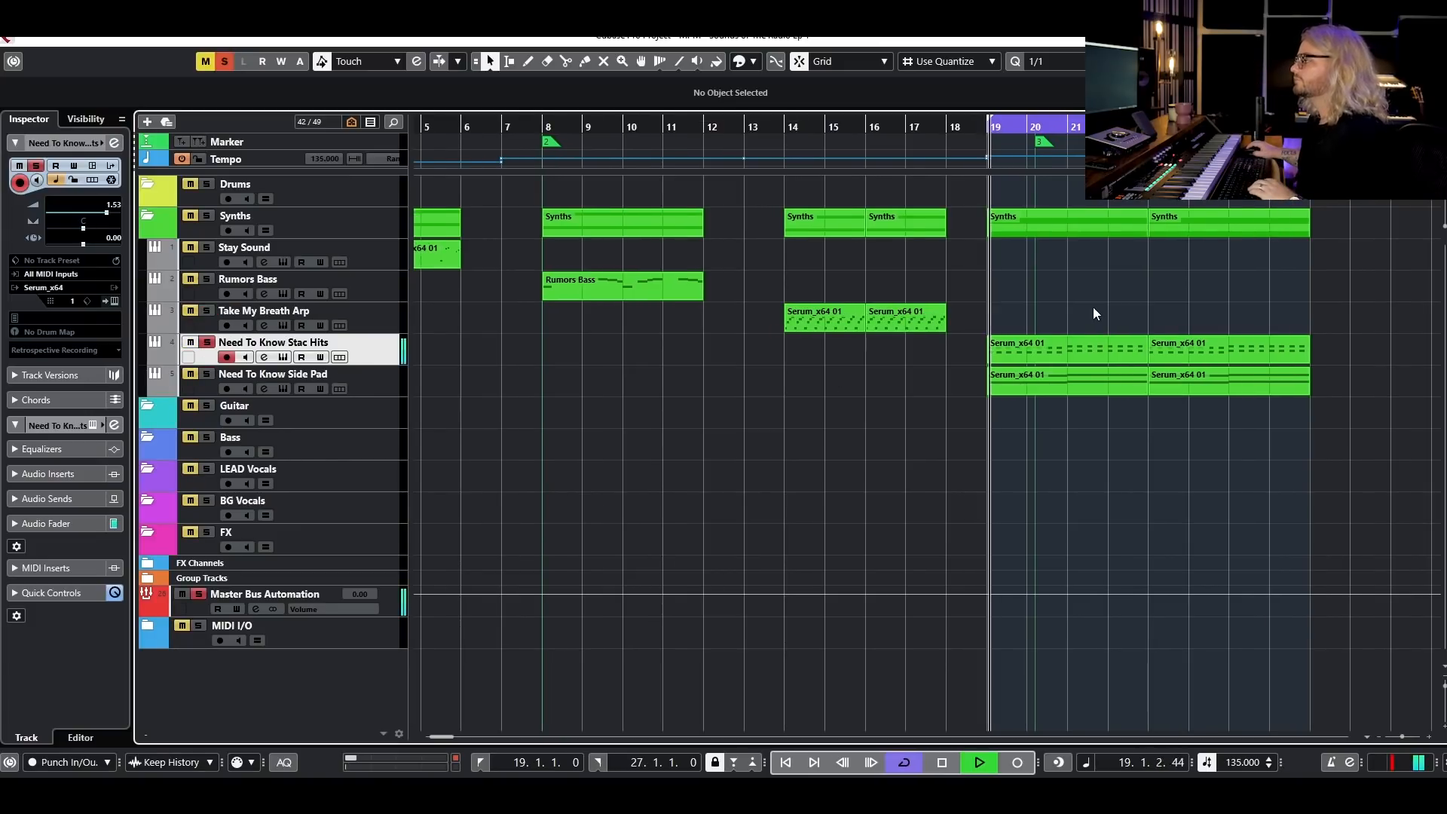
left_click(92, 213)
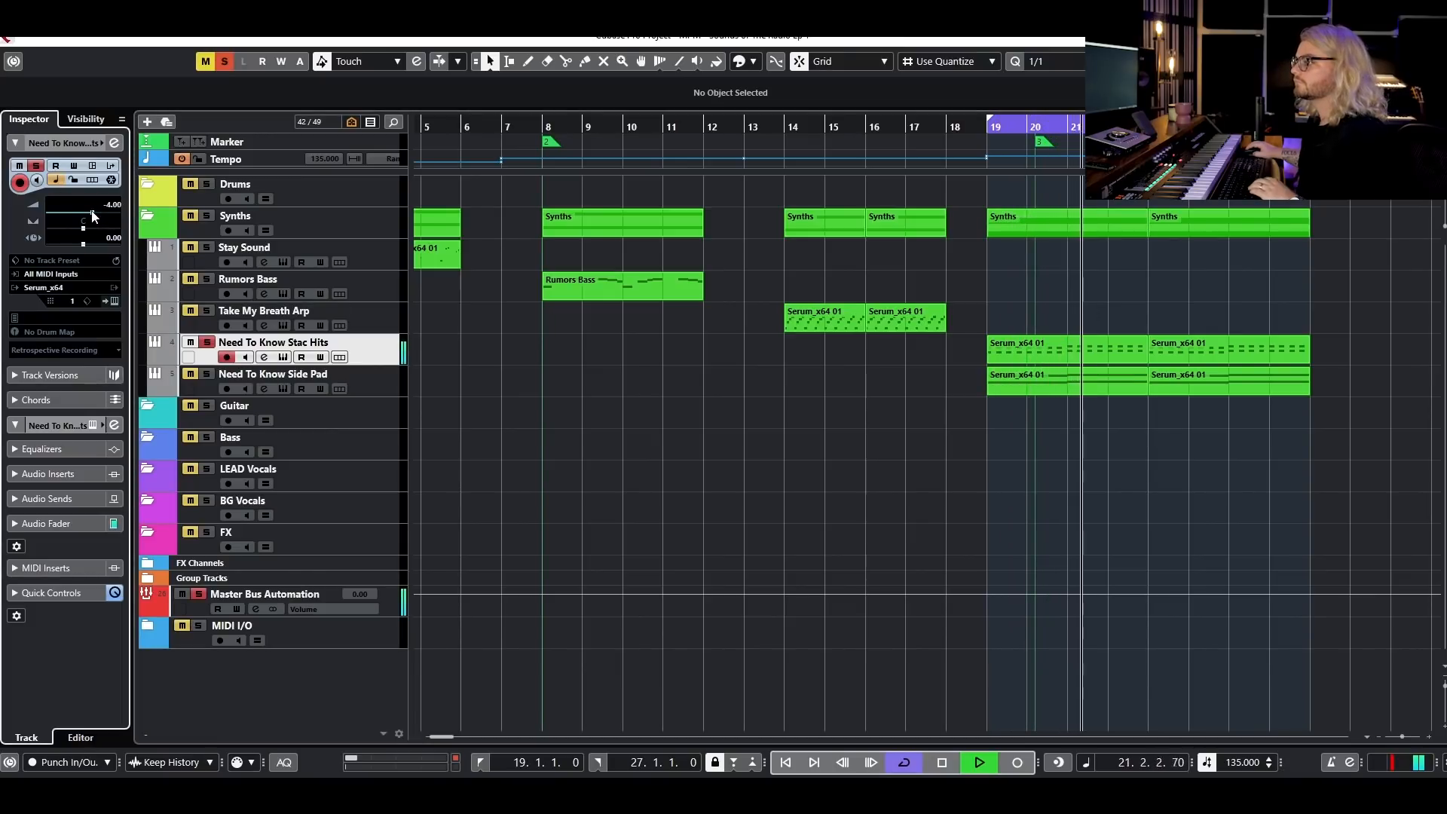
key("space")
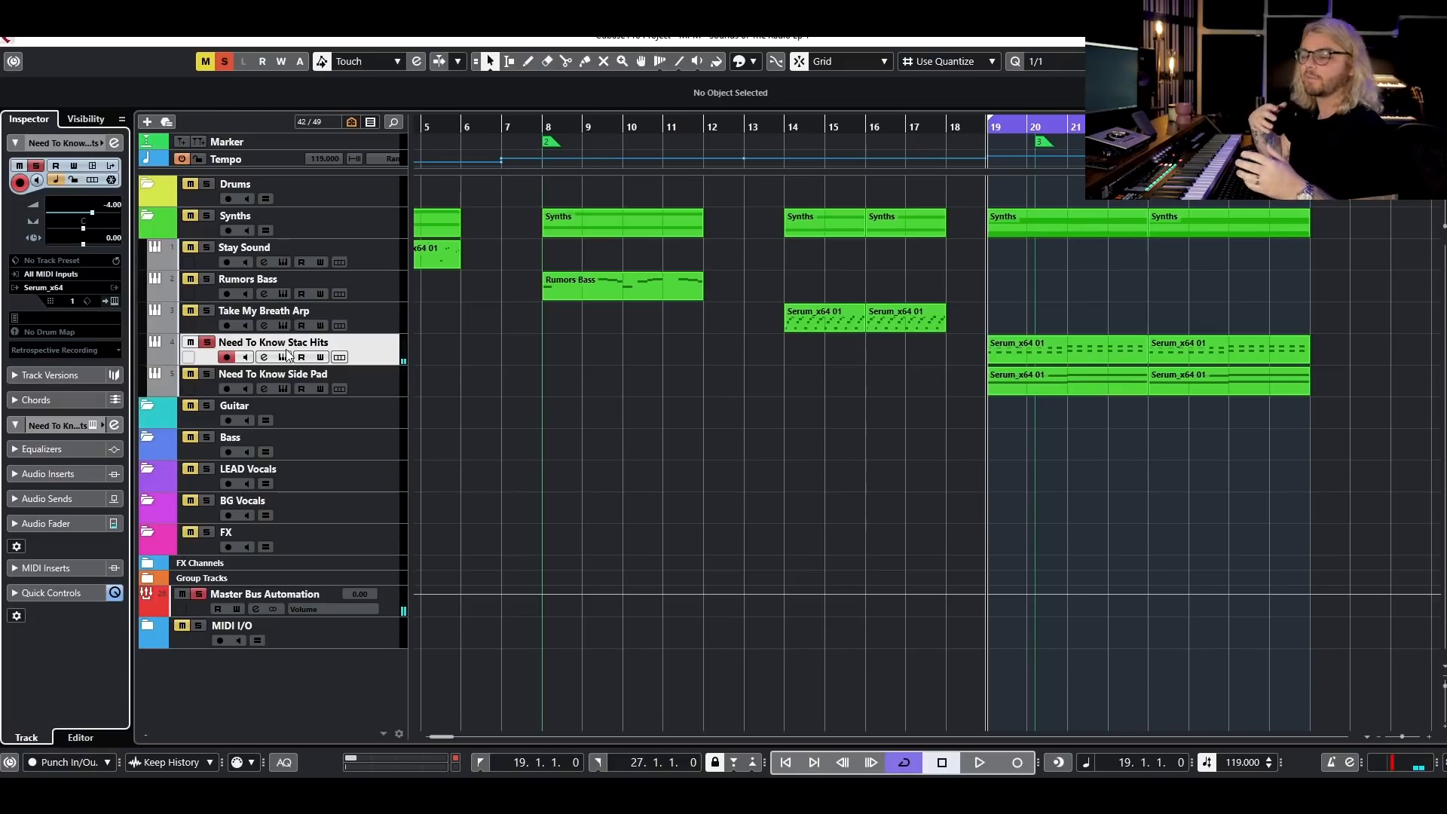
- Open the stac hits track's Serum instance and load the Analog wavetable SawRounded into oscillator A
left_click(283, 357)
left_click(730, 226)
mouse_move(731, 230)
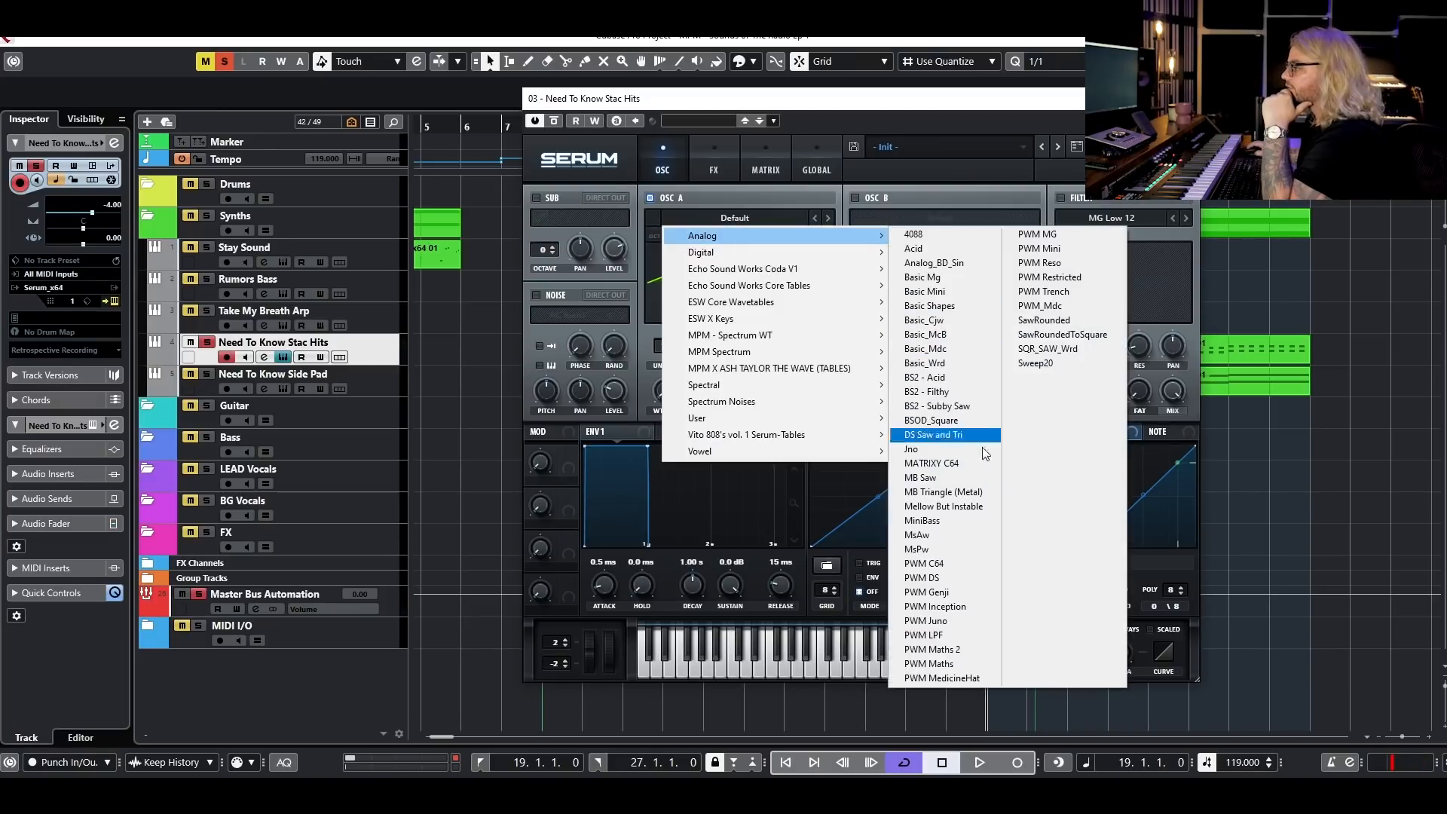
left_click(1040, 321)
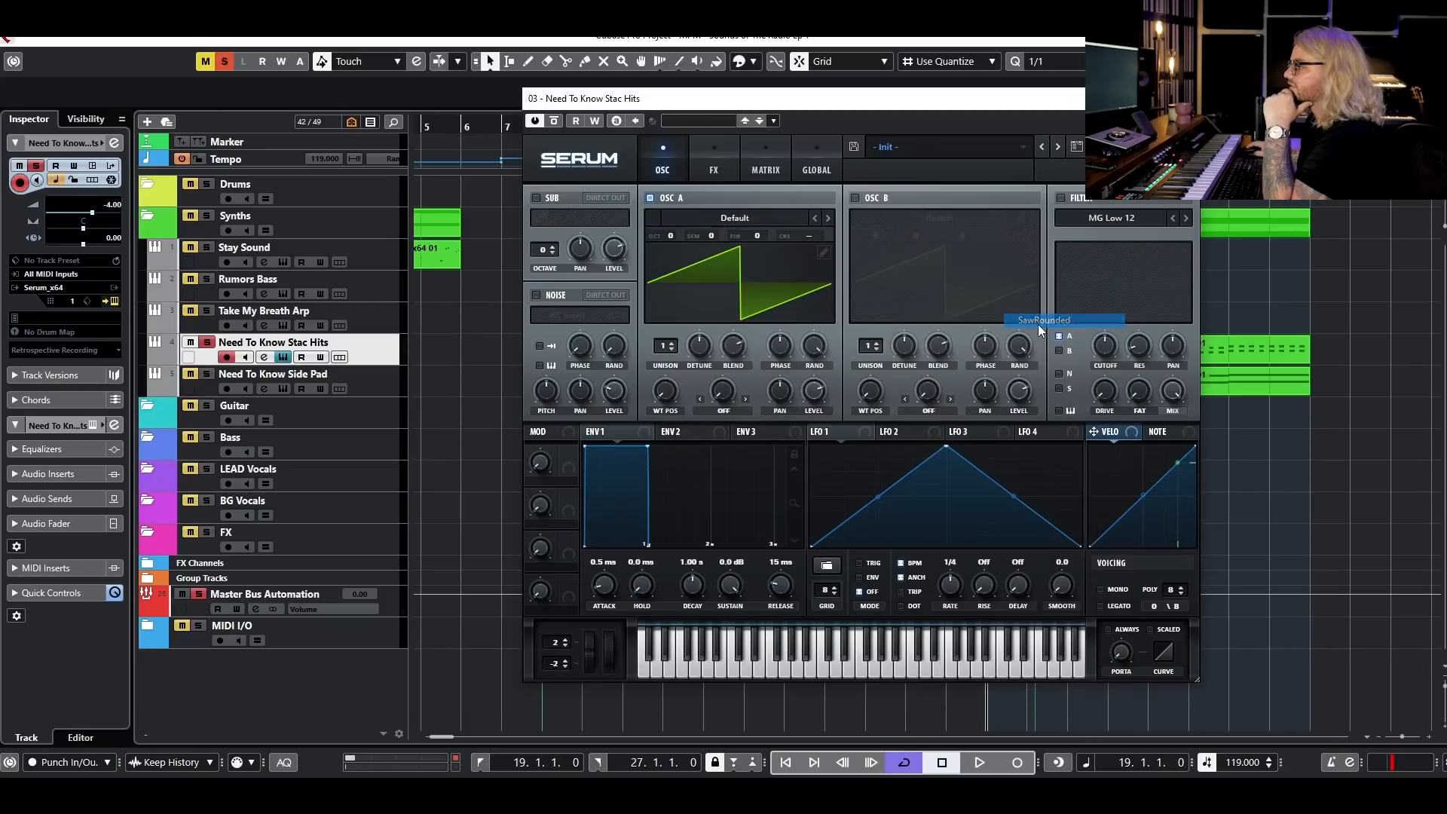
- Set oscillator A to 7 unison voices and adjust its detune while the stac hits play
left_click_drag(664, 349, 685, 279)
key("space")
left_click(699, 348)
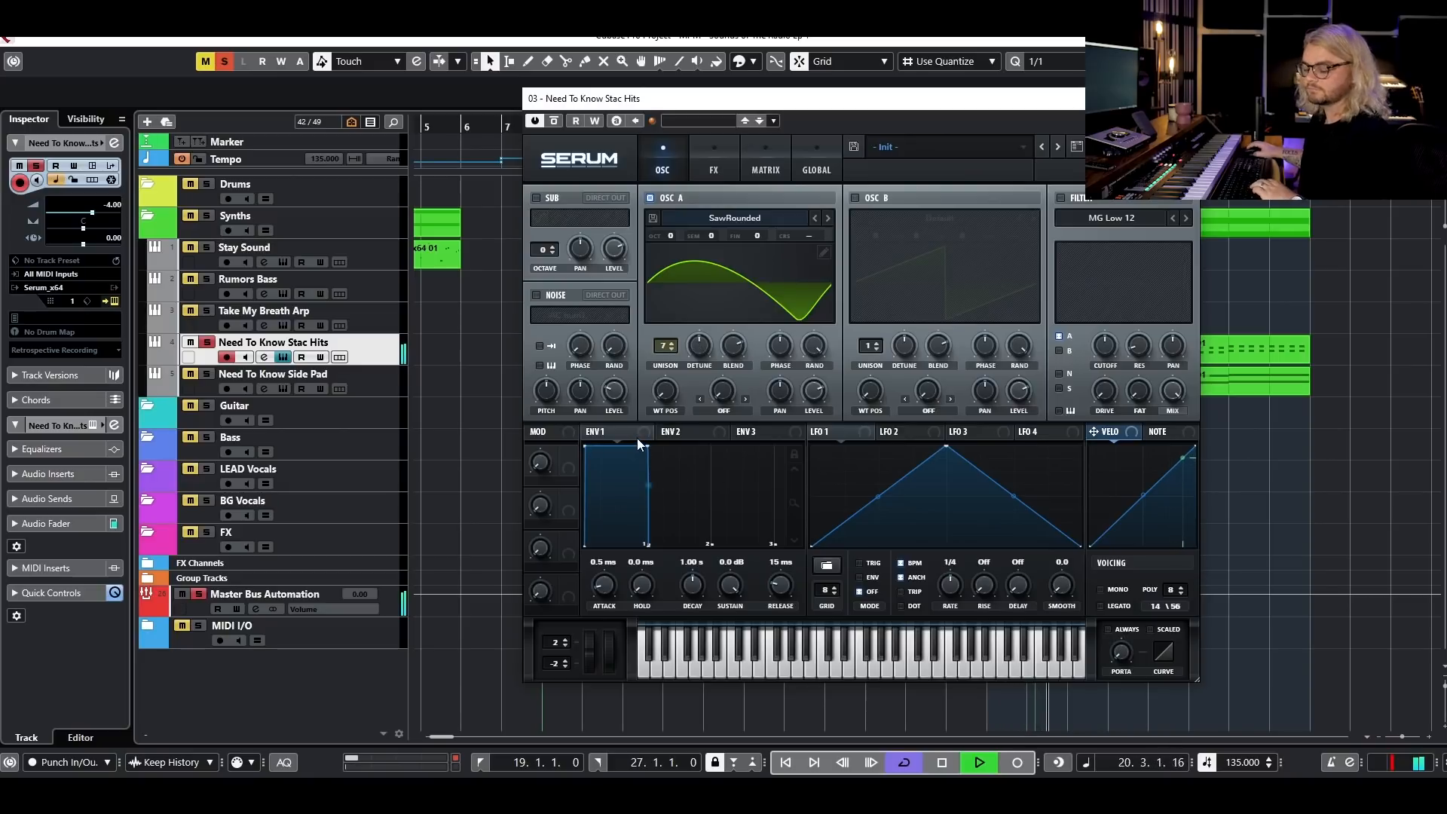
- Shape envelope 1 for stabs with an 803 ms decay, sustain at -oo dB and a 1.93 s release while the hits play
left_click_drag(643, 450, 635, 574)
left_click_drag(782, 586, 811, 539)
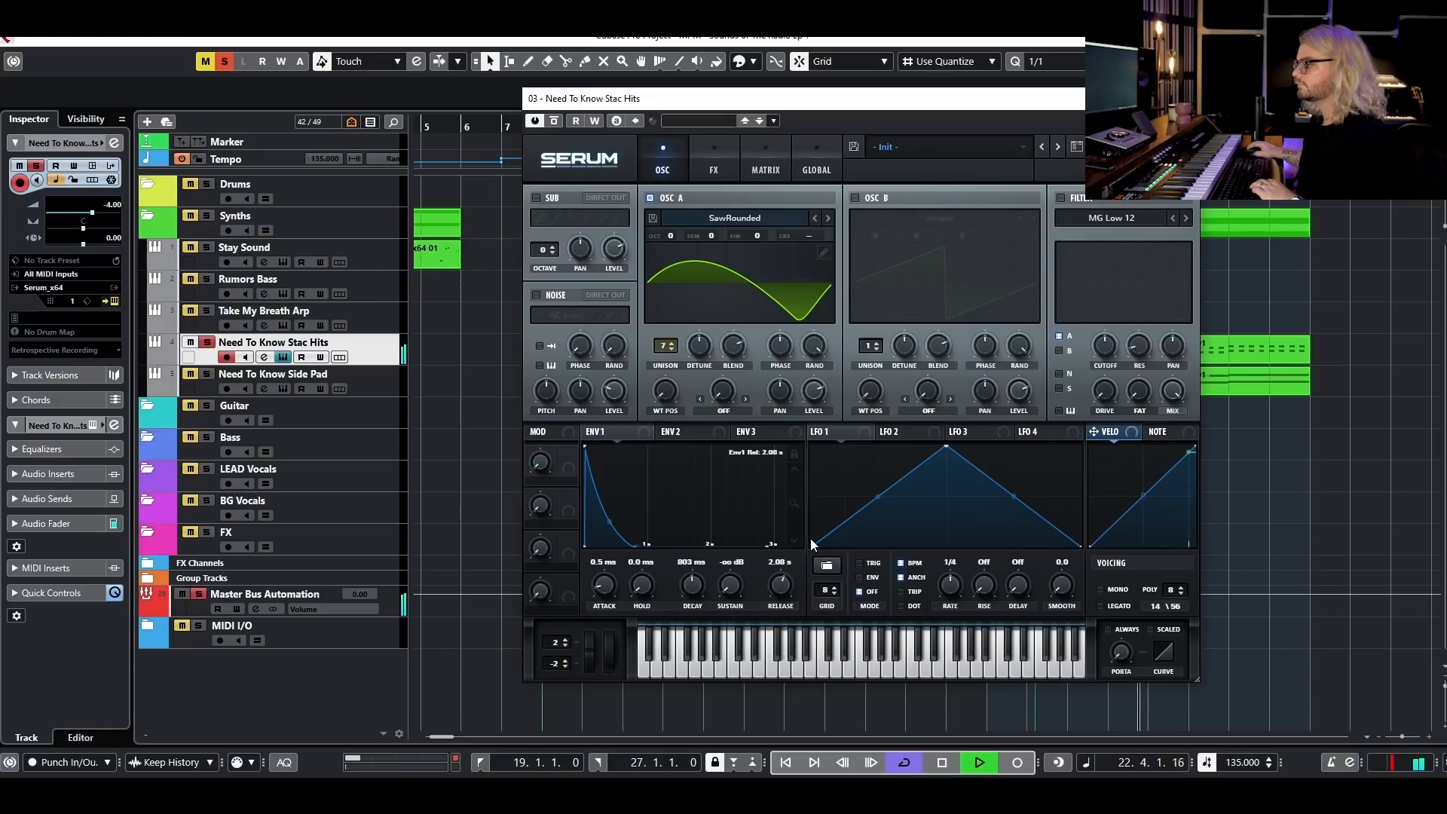
key("space")
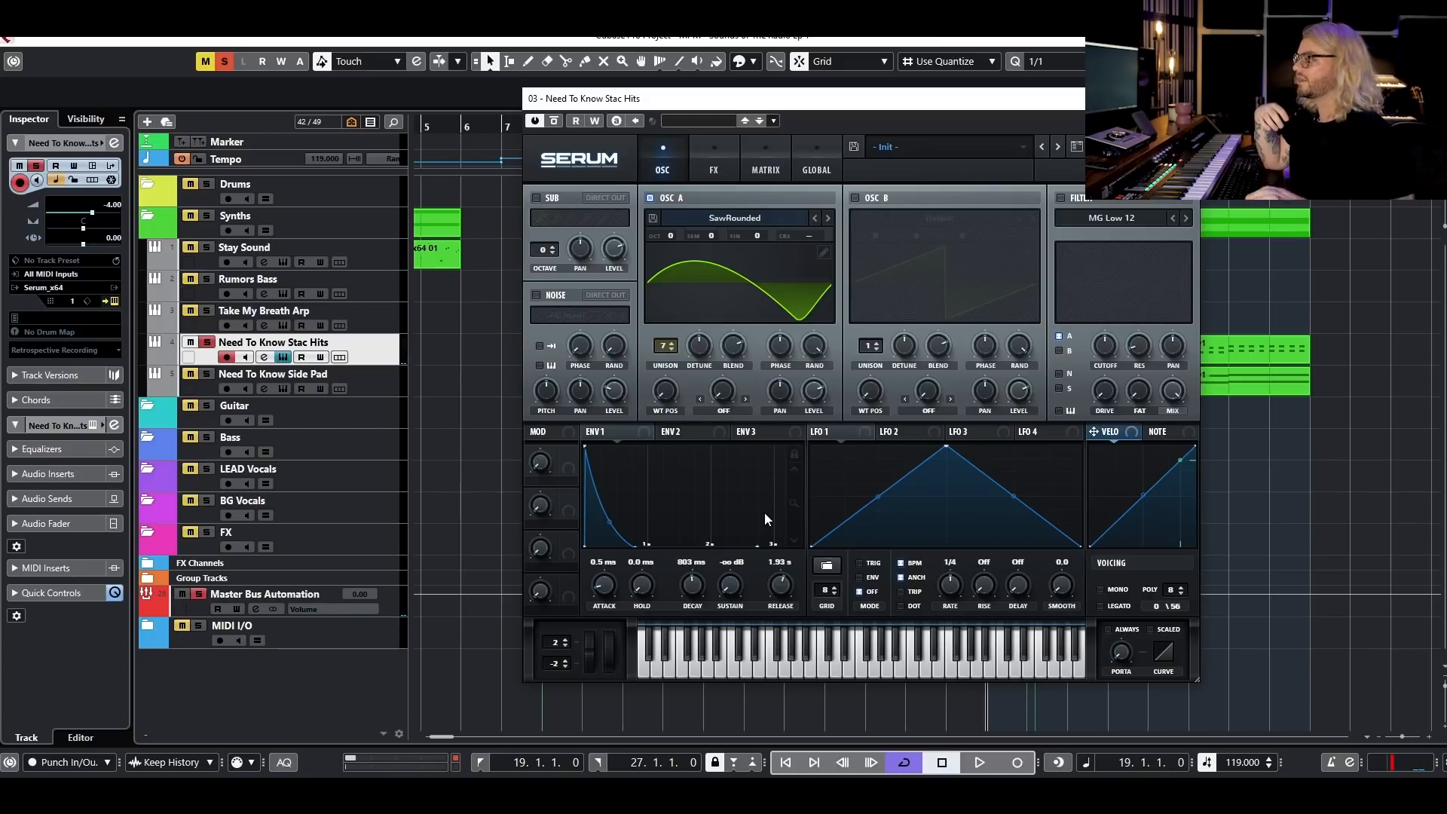
- Enable oscillator B with the Basic Shapes wavetable, move its wavetable position to the triangle shape and set 5 unison voices
left_click(855, 198)
left_click(937, 220)
mouse_move(966, 240)
left_click(1121, 307)
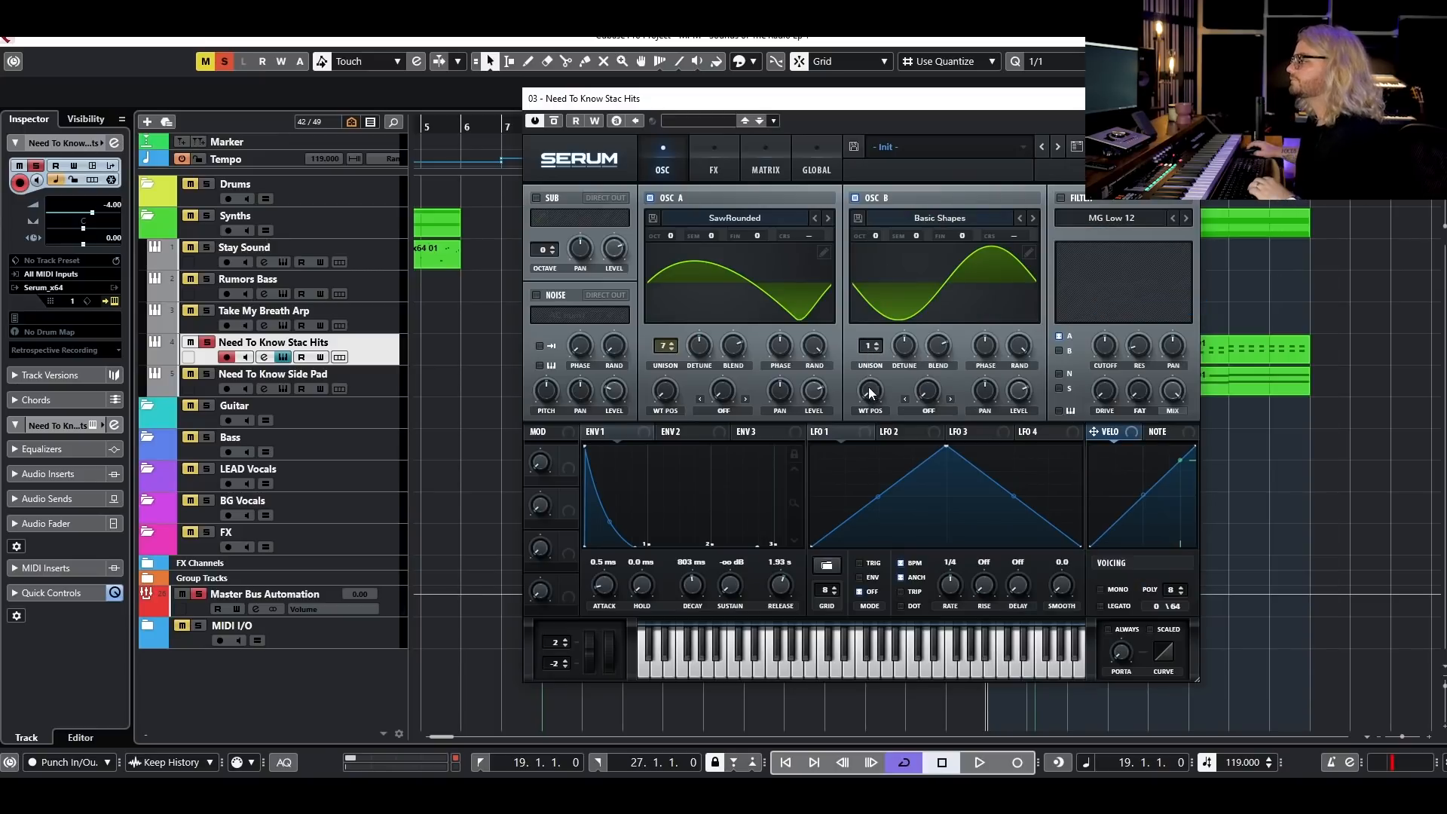
key("space")
left_click_drag(868, 390, 883, 360)
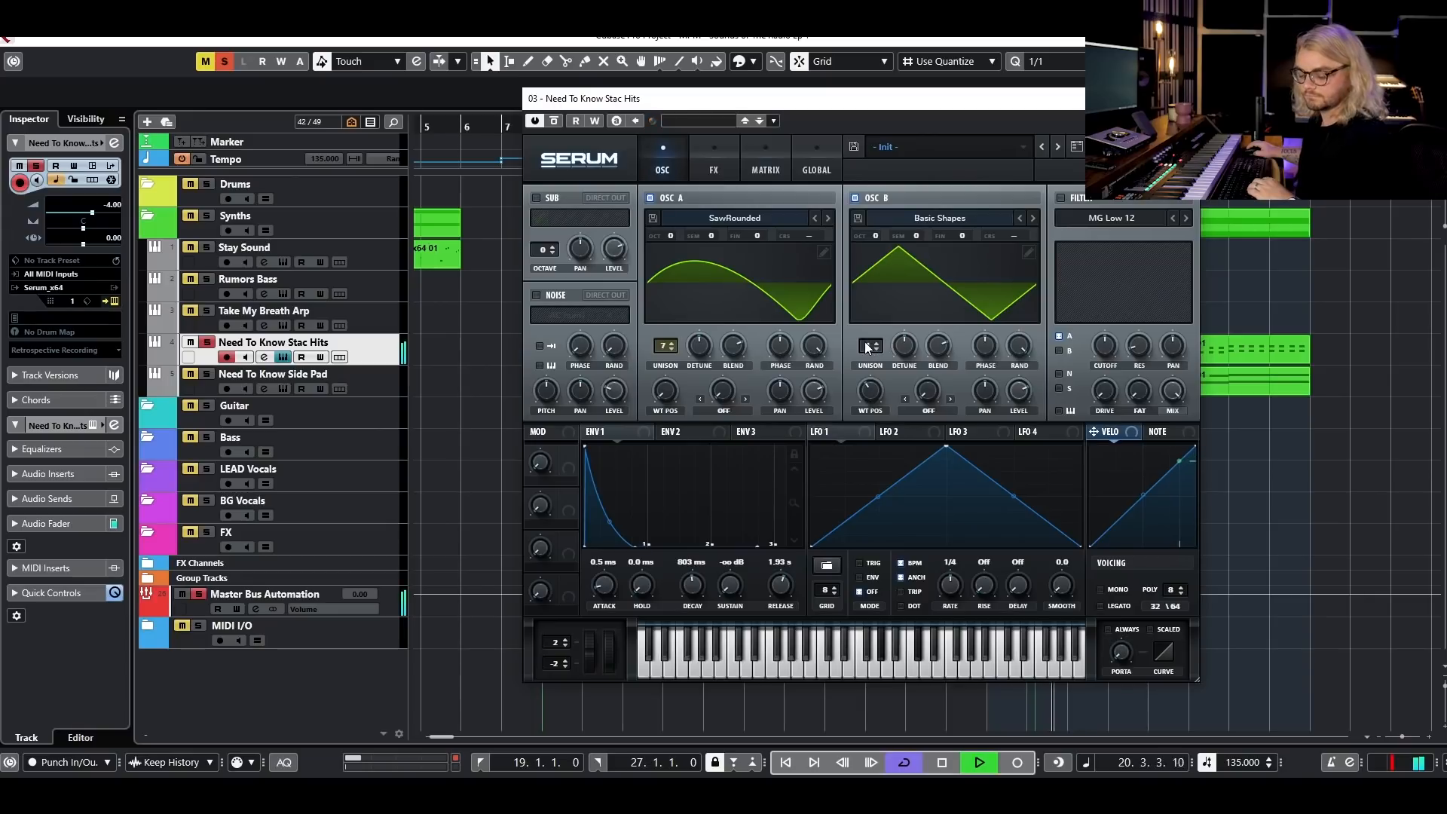
left_click_drag(868, 348, 875, 316)
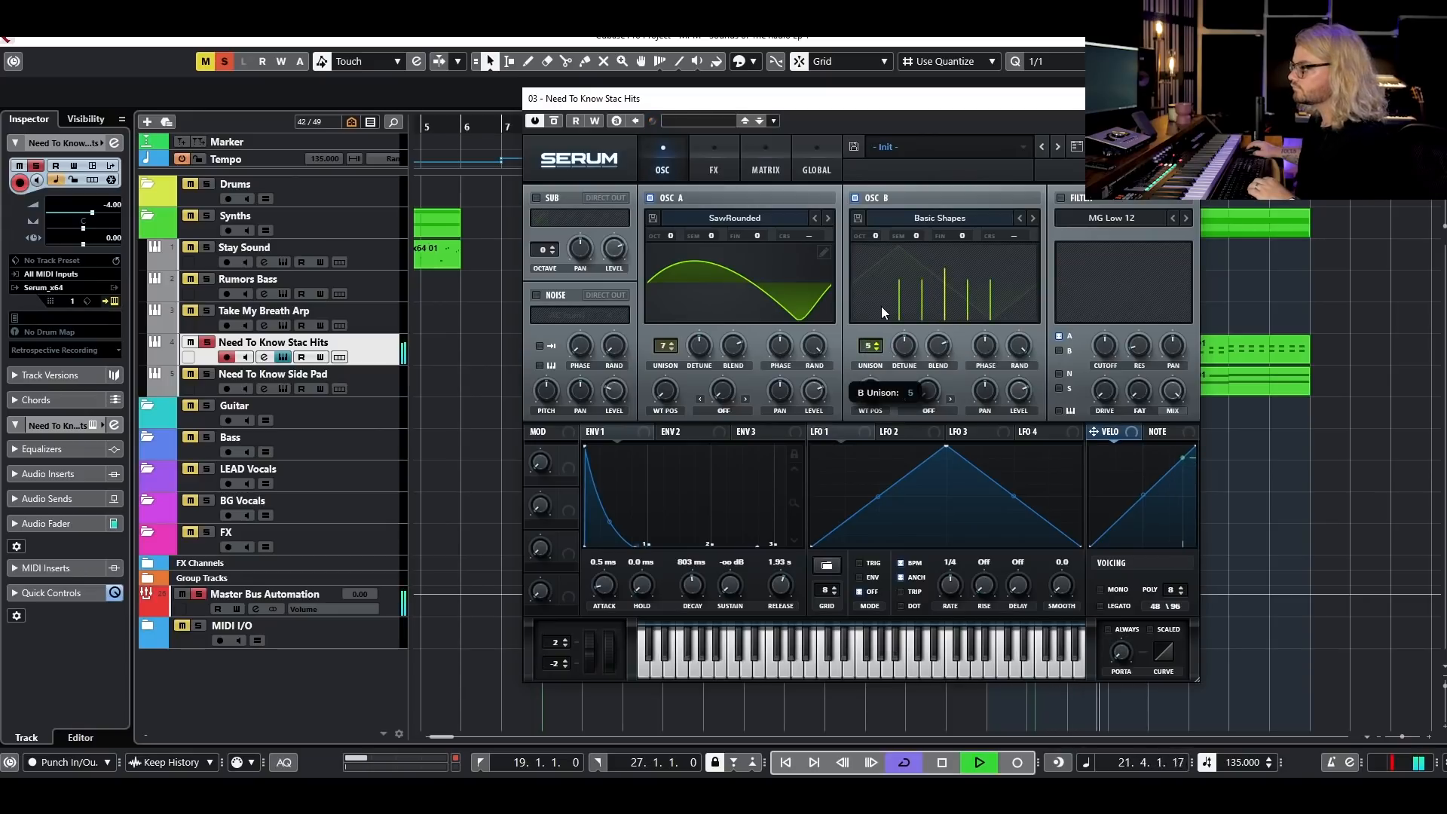
- Enable the MG Low 12 filter for both oscillators and assign envelope 1 to modulate its cutoff
left_click(1061, 199)
left_click_drag(643, 432, 1109, 350)
key("space")
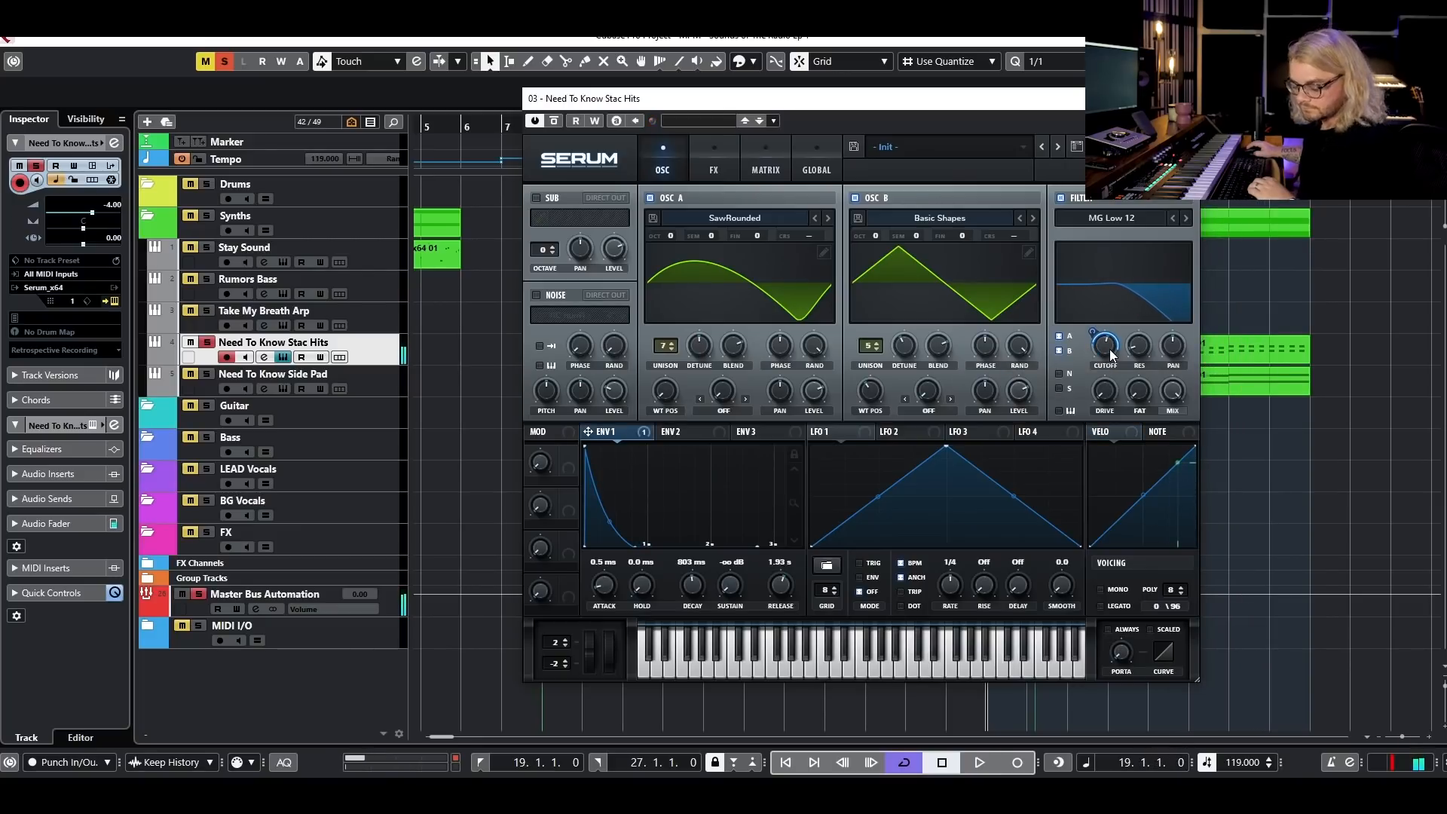
- Raise oscillator B by one octave and adjust envelope 1's modulation of the filter cutoff during playback
key("space")
left_click_drag(873, 237, 885, 223)
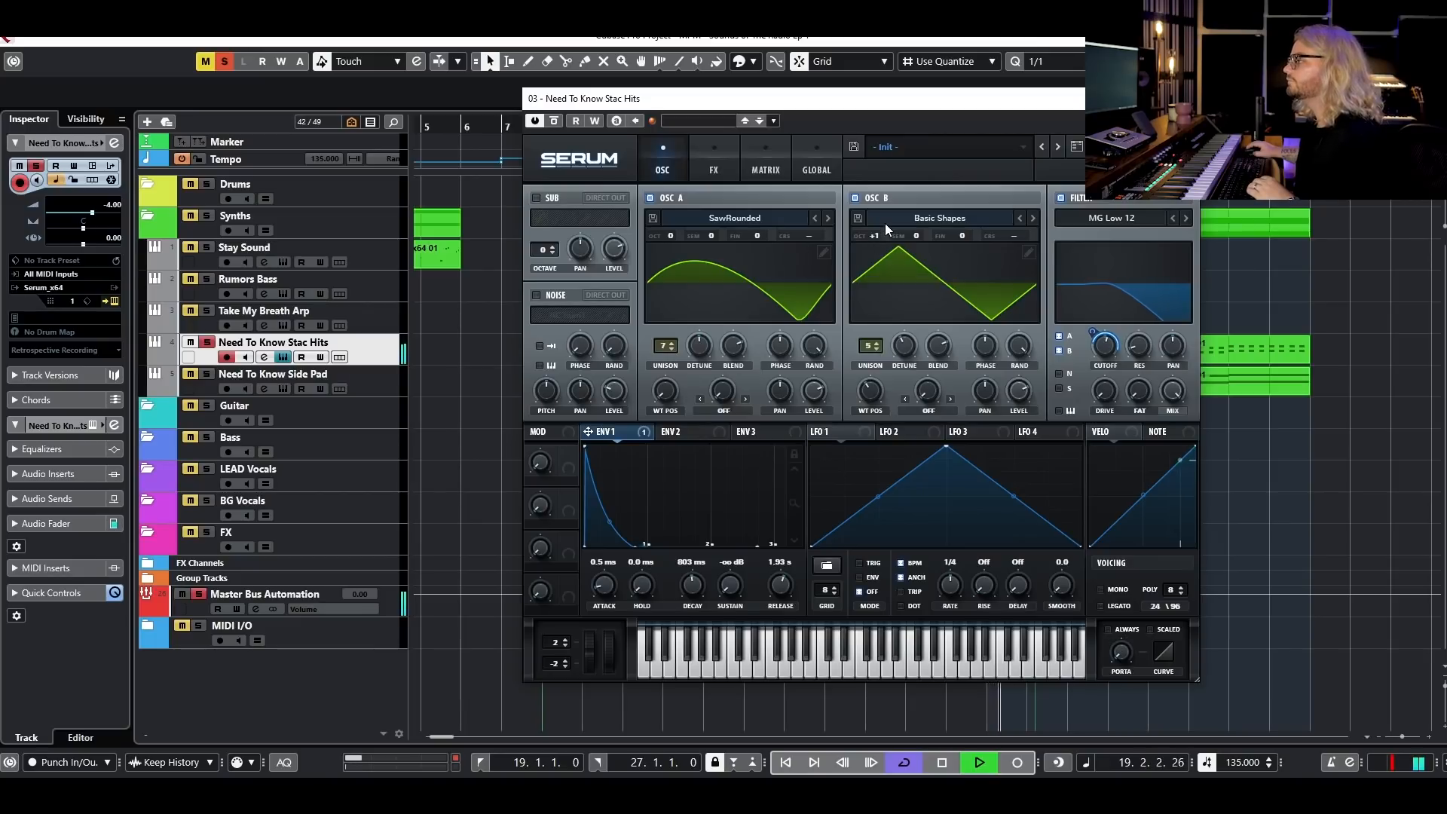
mouse_move(1088, 333)
left_mouse_down()
mouse_move(1075, 360)
mouse_move(1097, 348)
left_mouse_up()
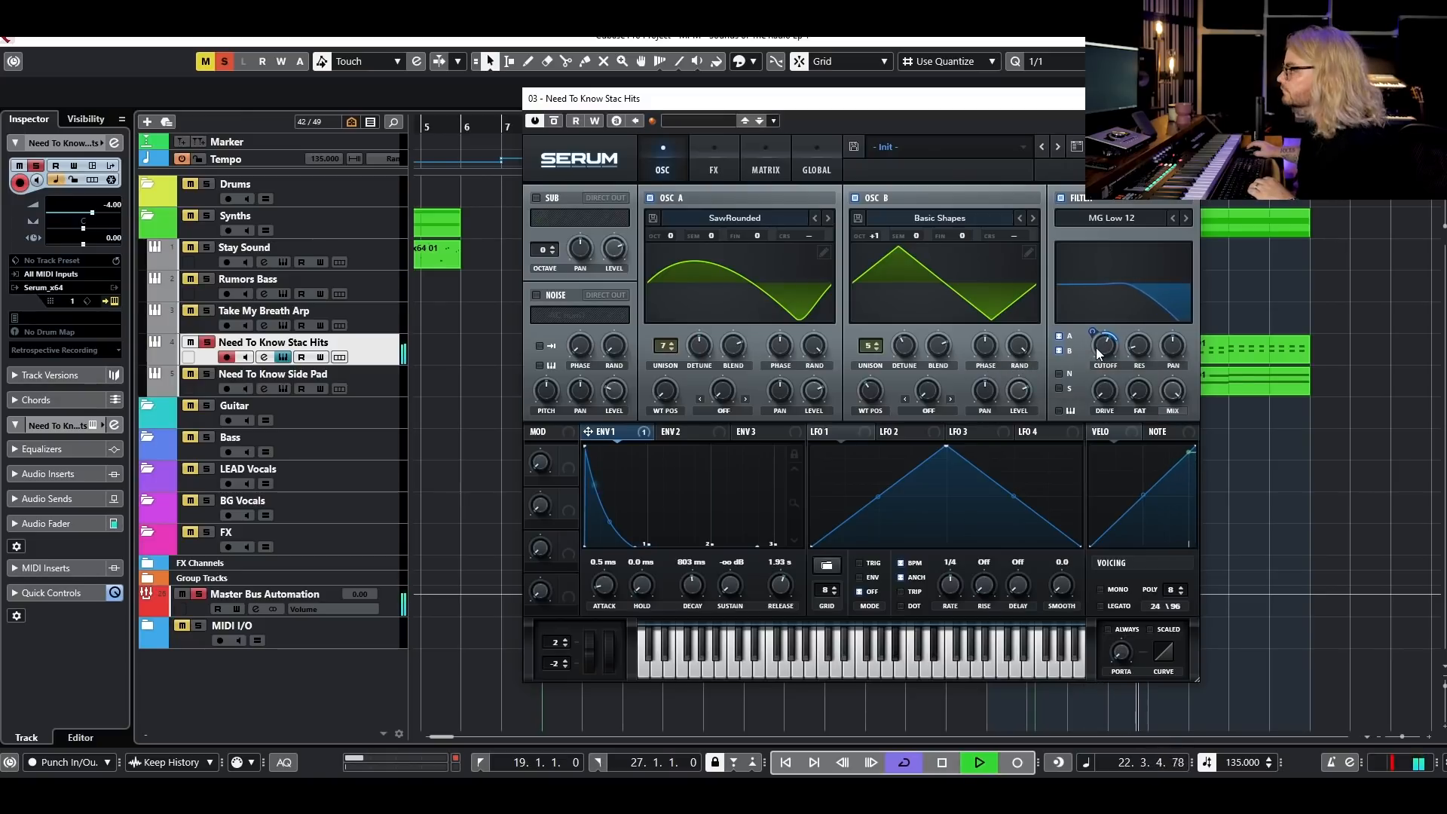
mouse_move(1102, 349)
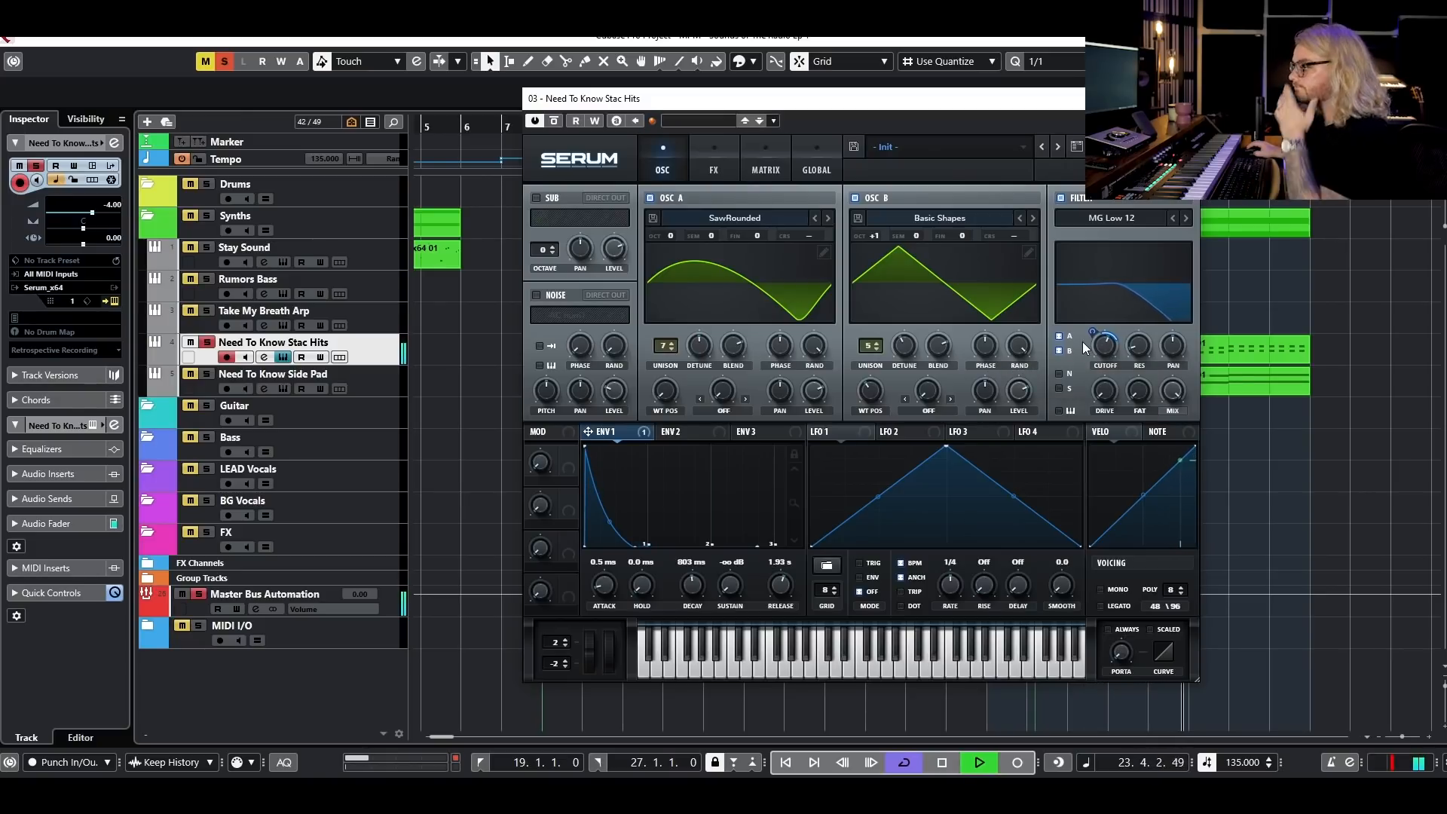
key("space")
- Lengthen envelope 1's decay to 1.23 s and audition the stac hits
left_click_drag(637, 544, 642, 515)
key("space")
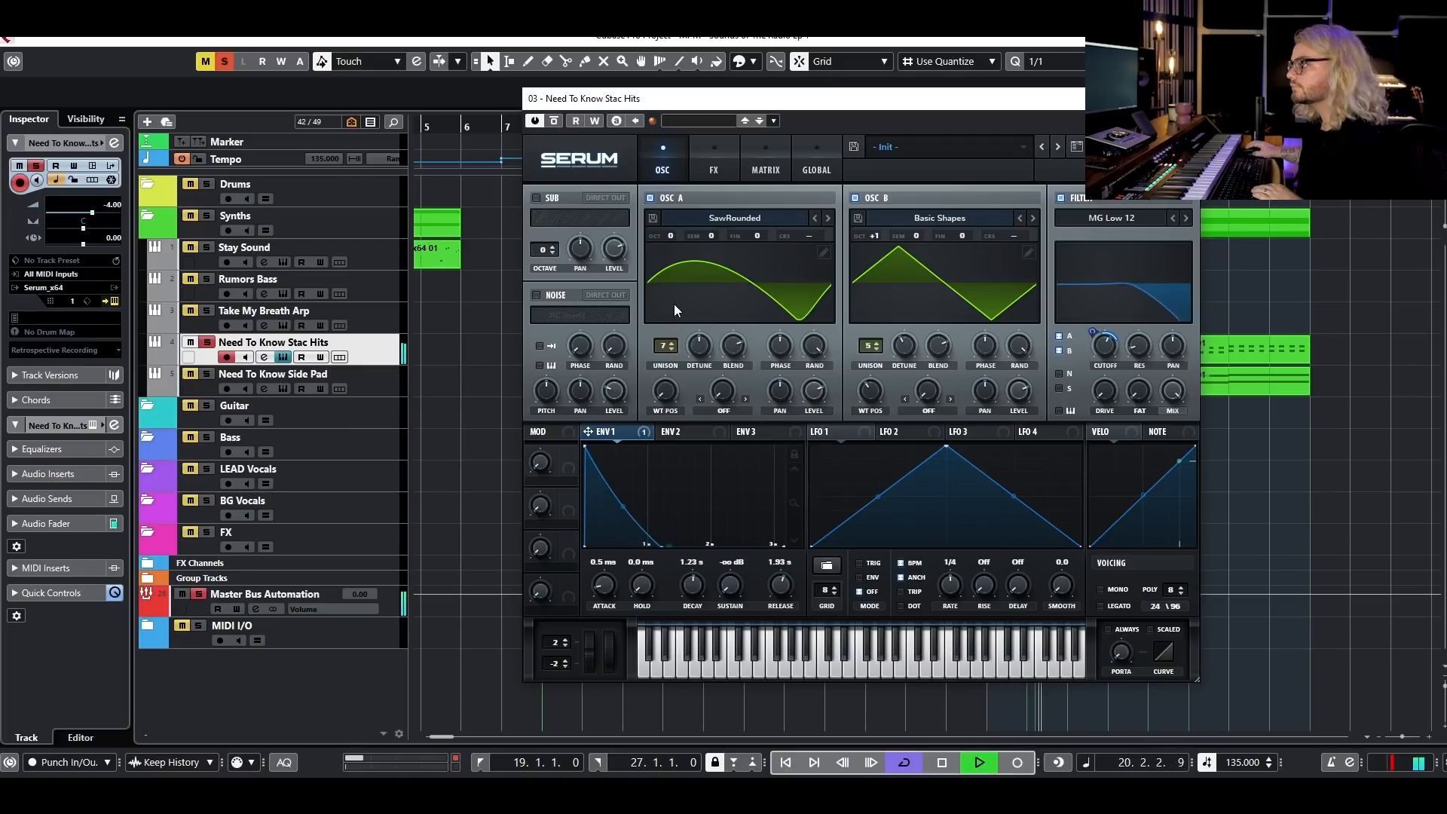
key("space")
- Add a distortion effect of type HardClip to the stac hits patch and start playback
left_click(707, 168)
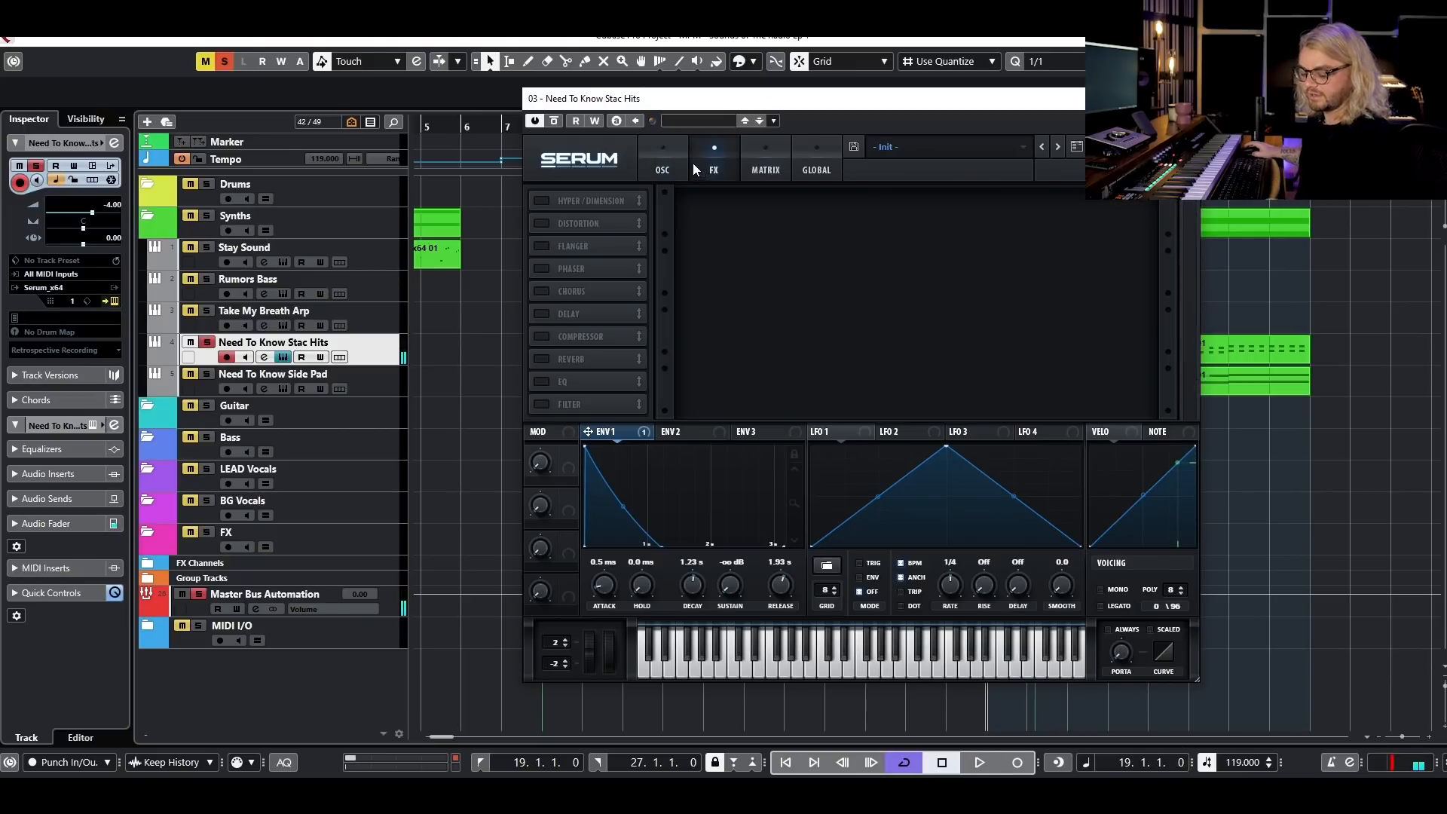
left_click(542, 223)
left_click_drag(970, 230, 984, 161)
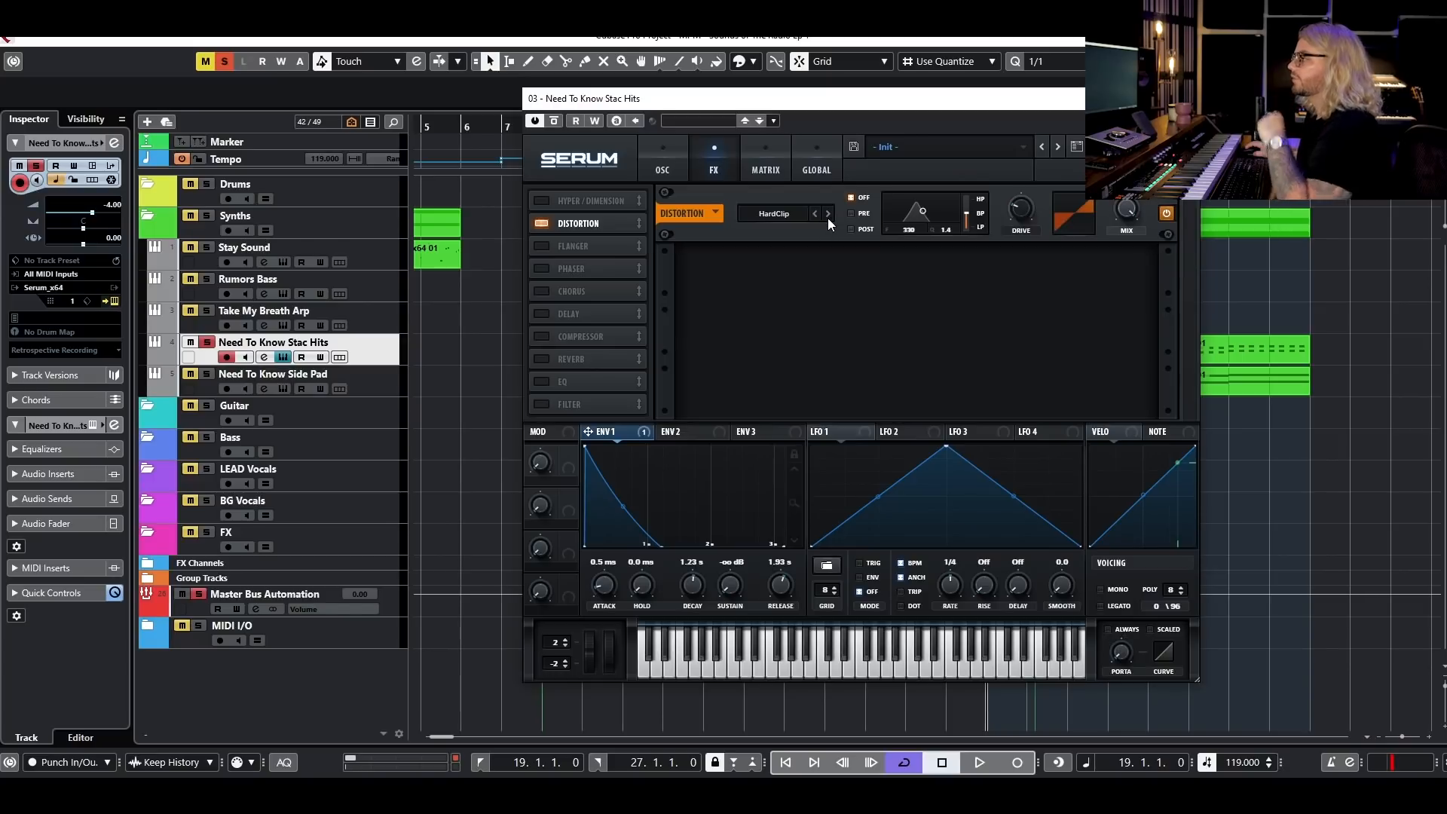
key("space")
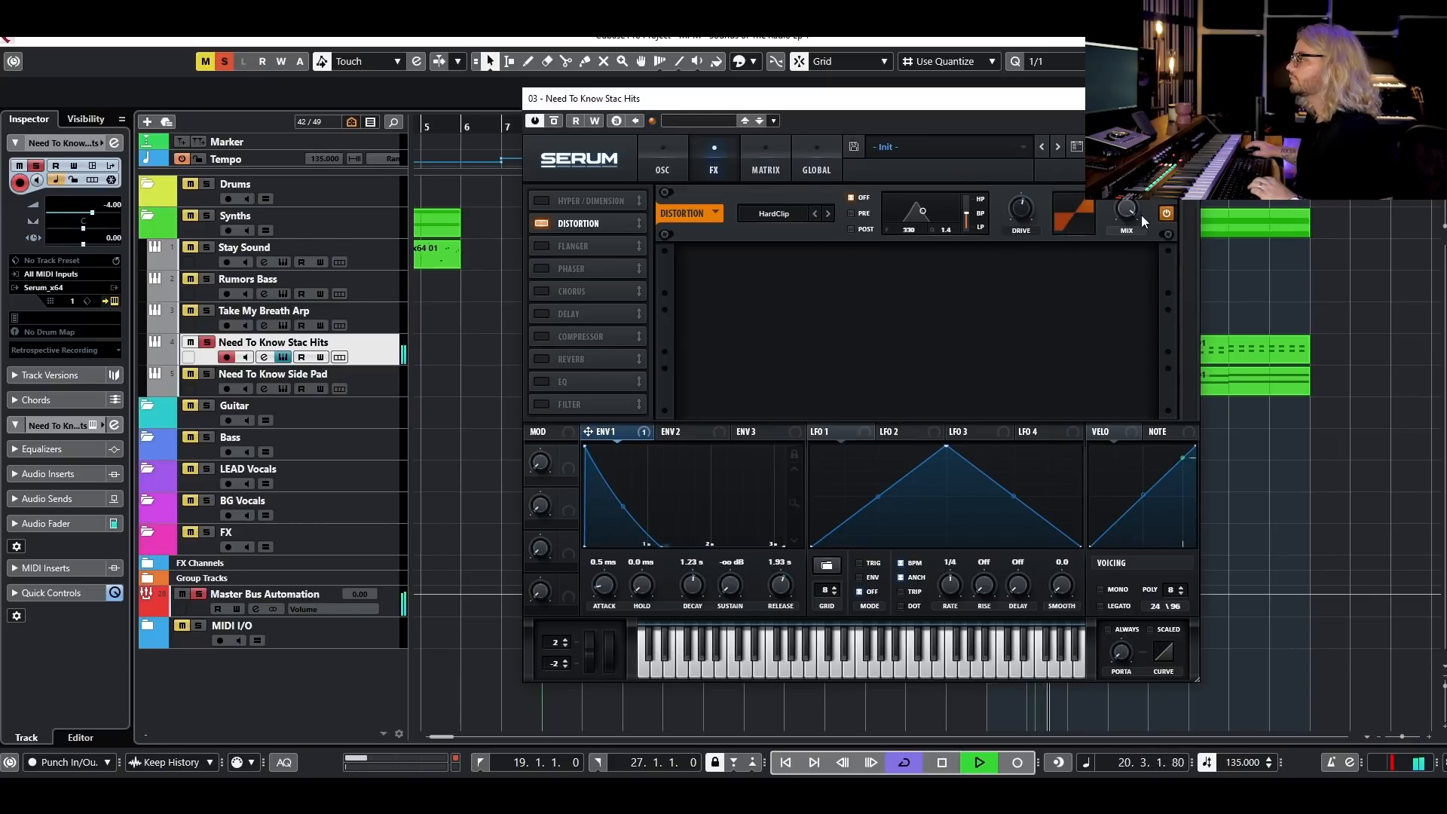
- Adjust the distortion mix, compare it bypassed, set the drive to about 41% and place its filter Post
left_click_drag(1122, 213, 1115, 235)
left_click(1166, 214)
left_click(1166, 214)
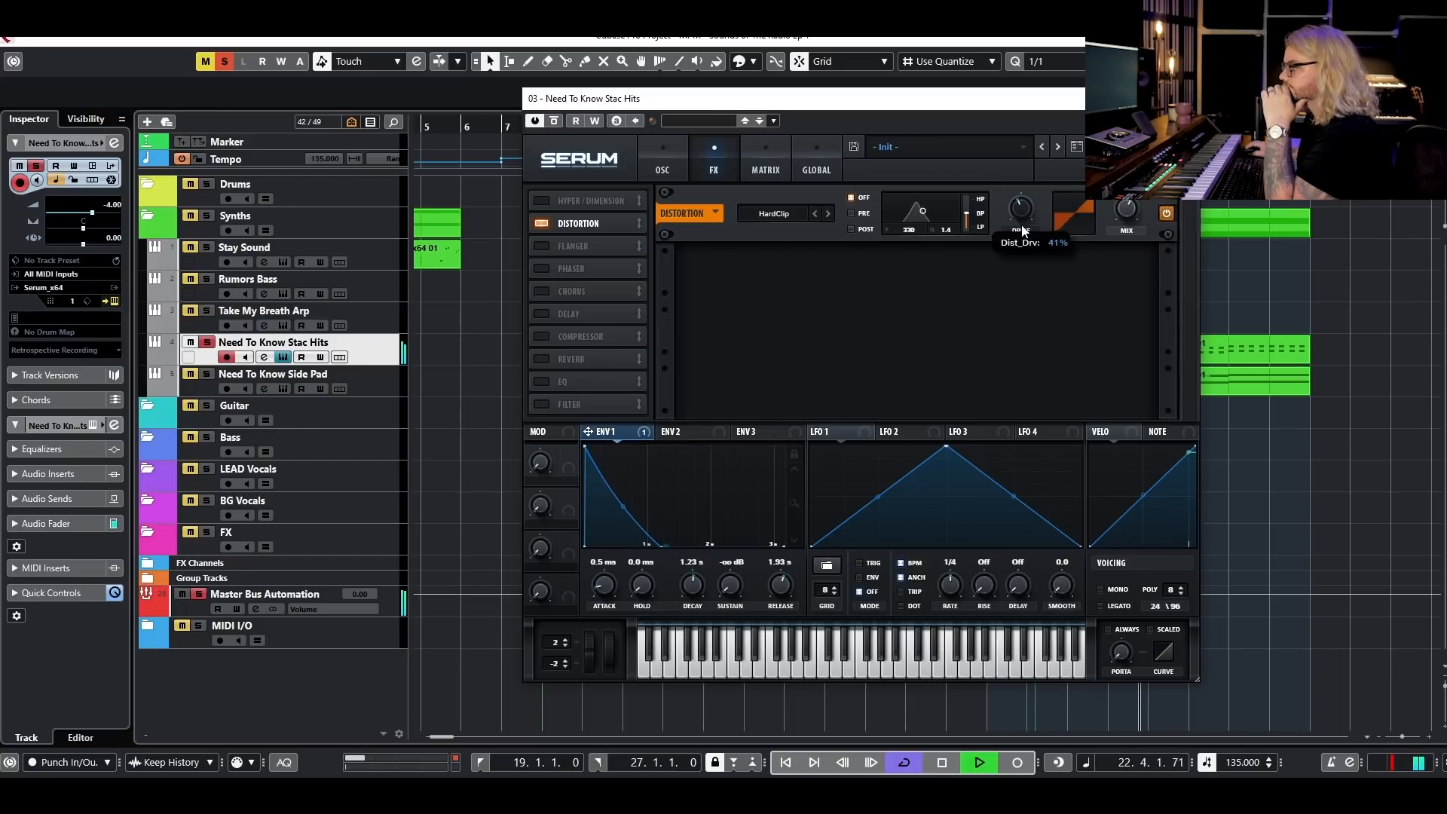
left_click(852, 214)
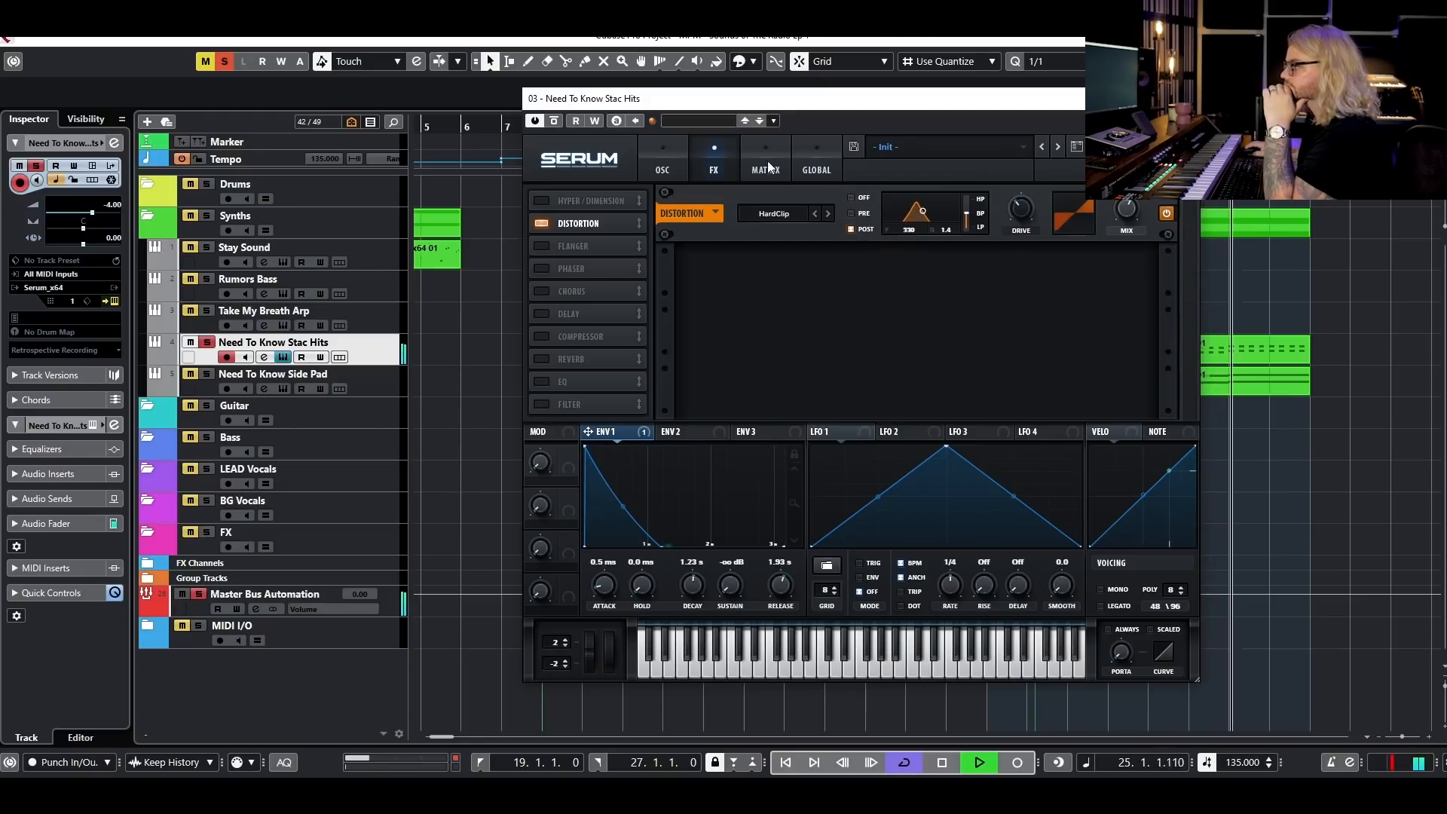
key("space")
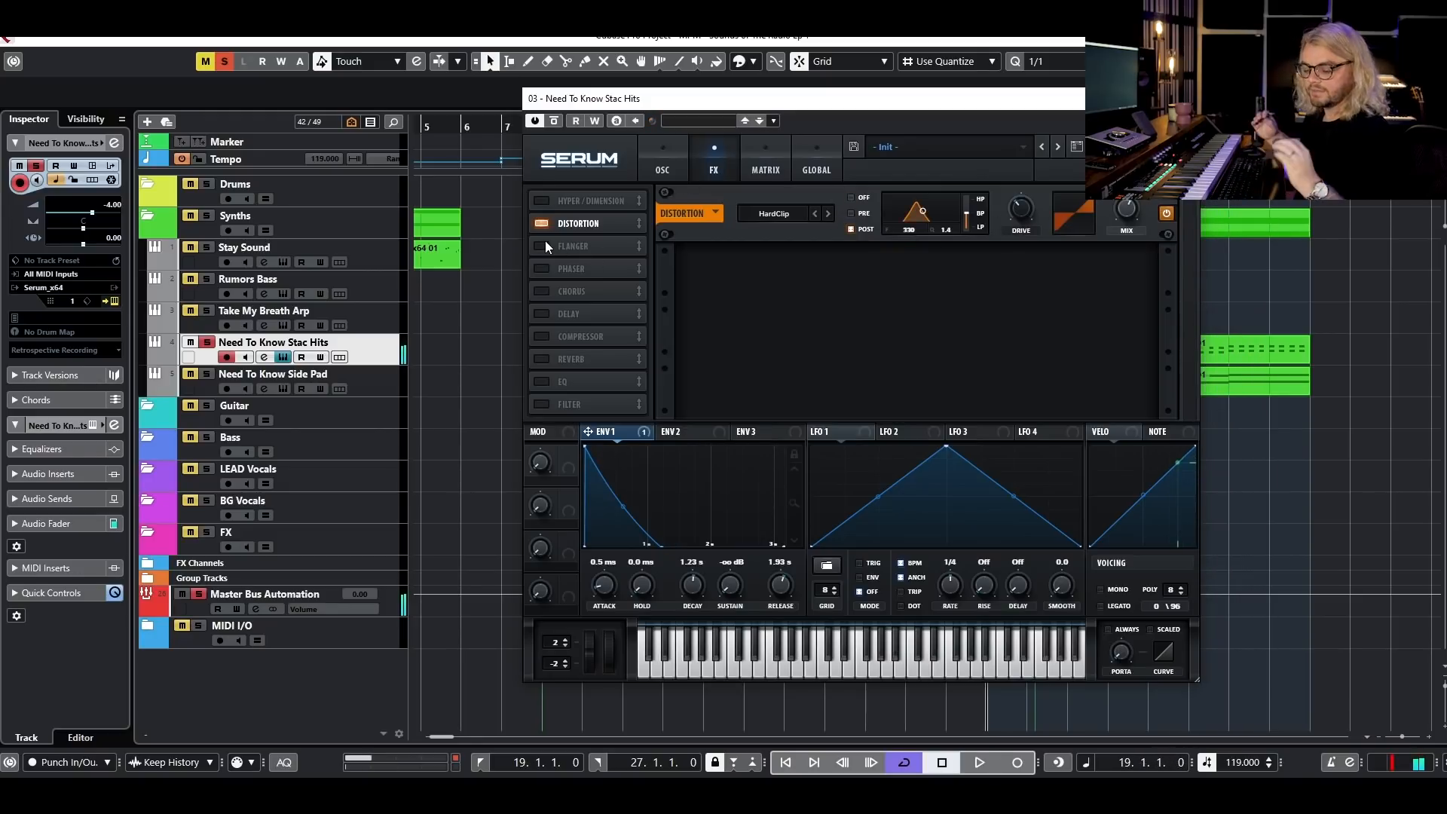
- Enable the phaser and chorus effects and audition them on the stac hits
left_click(541, 268)
left_click(541, 290)
key("space")
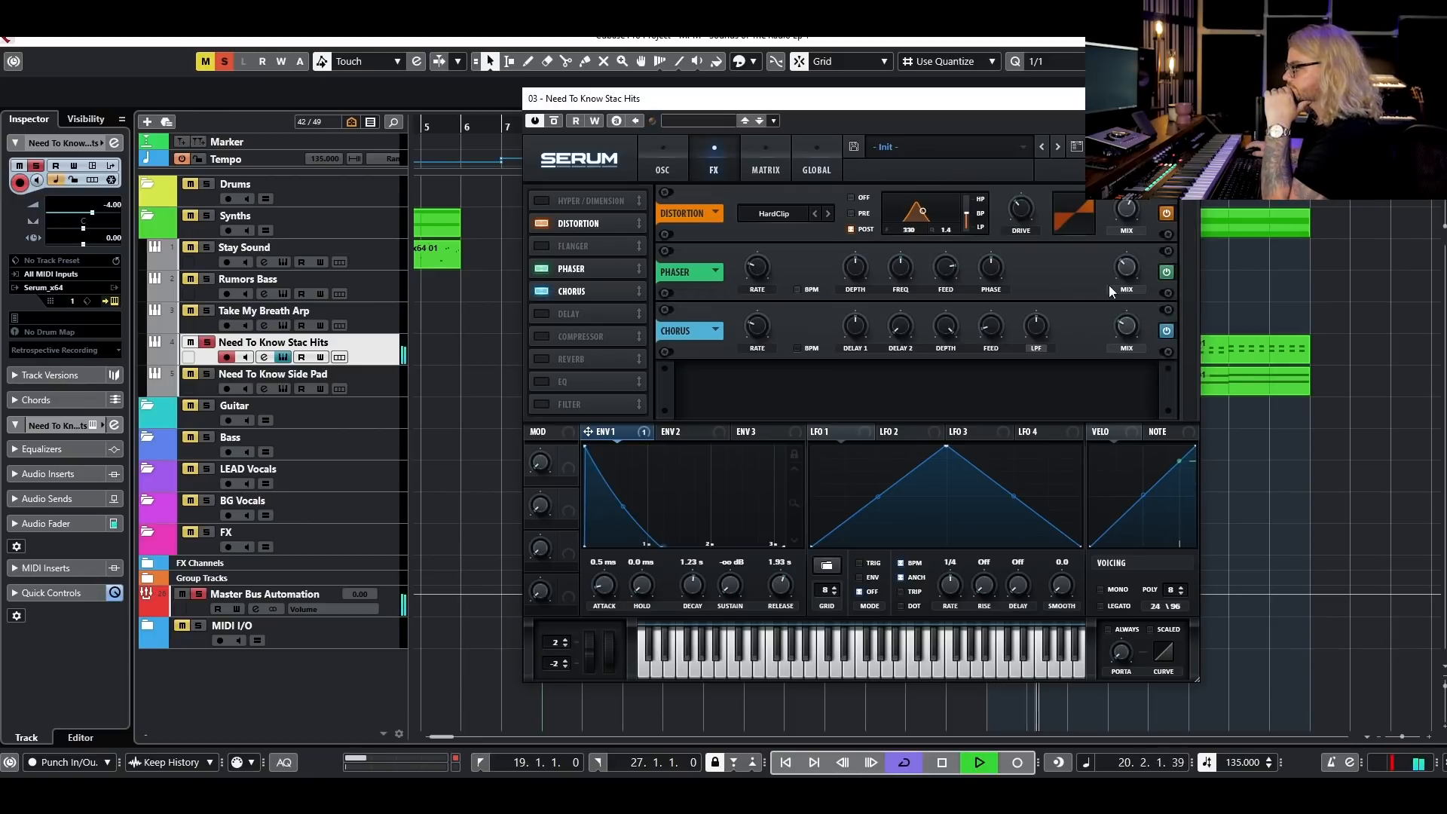
key("space")
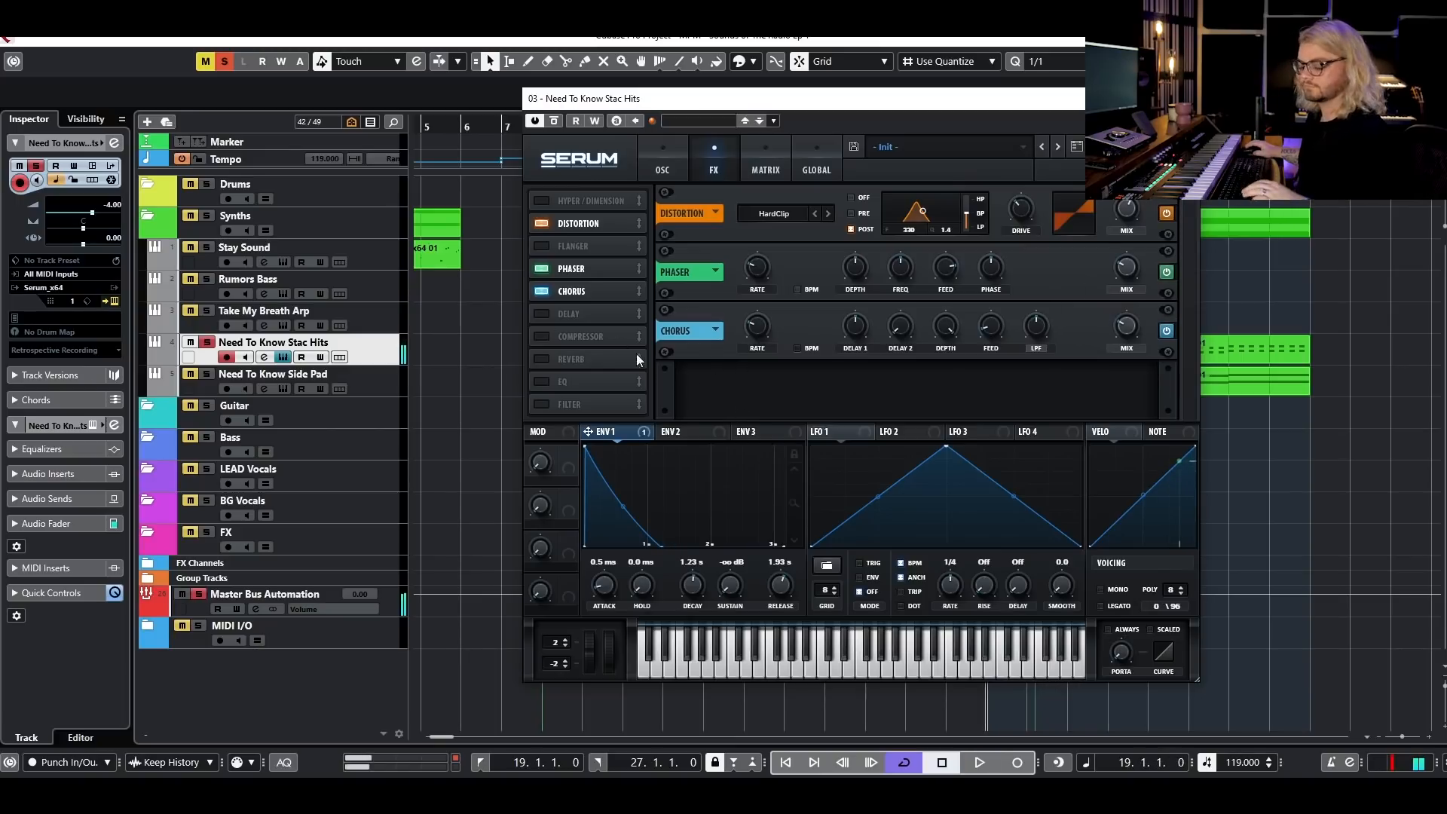
- Enable the reverb effect in Hall mode and audition it on the stac hits
left_click(540, 362)
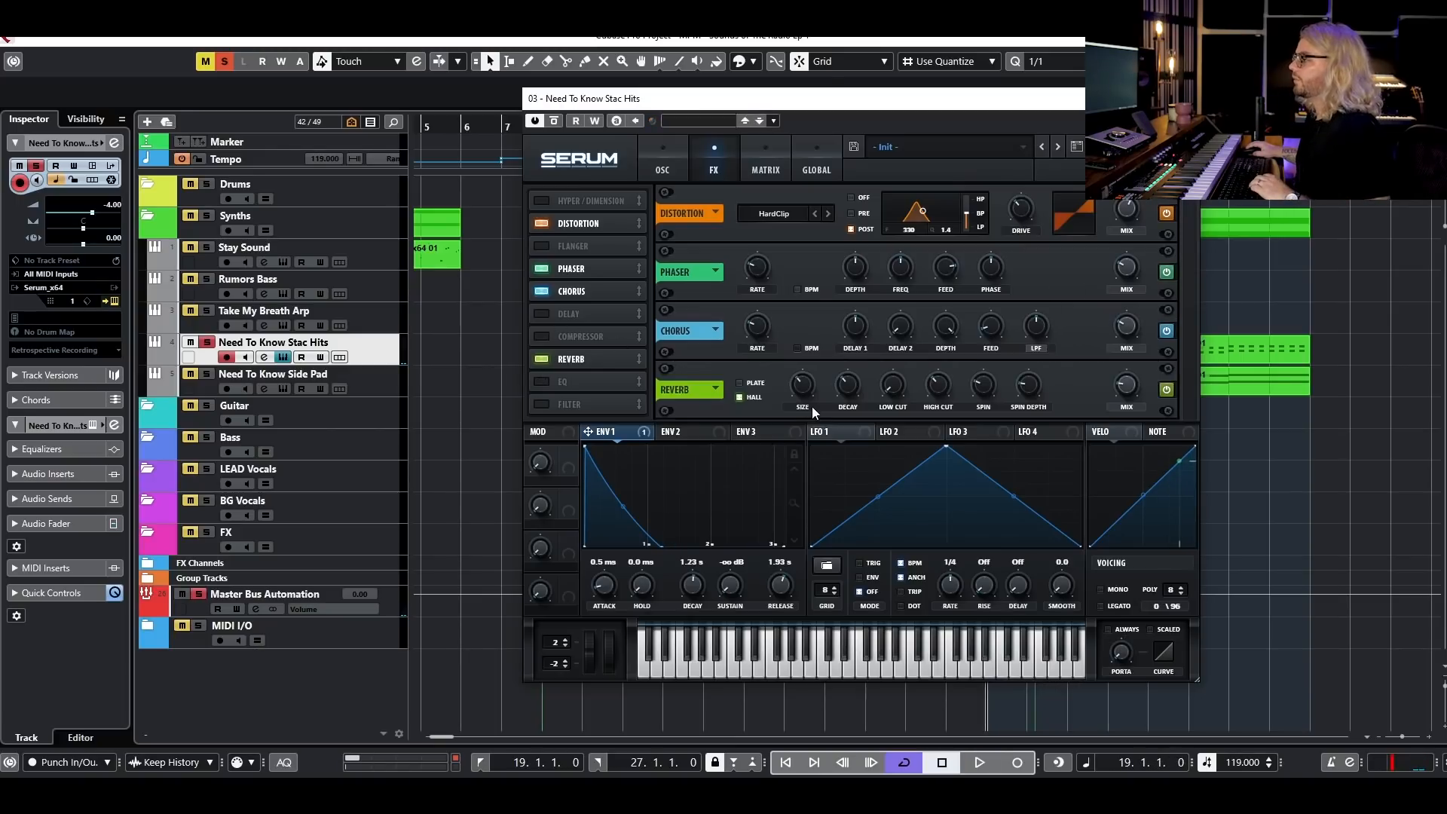
key("space")
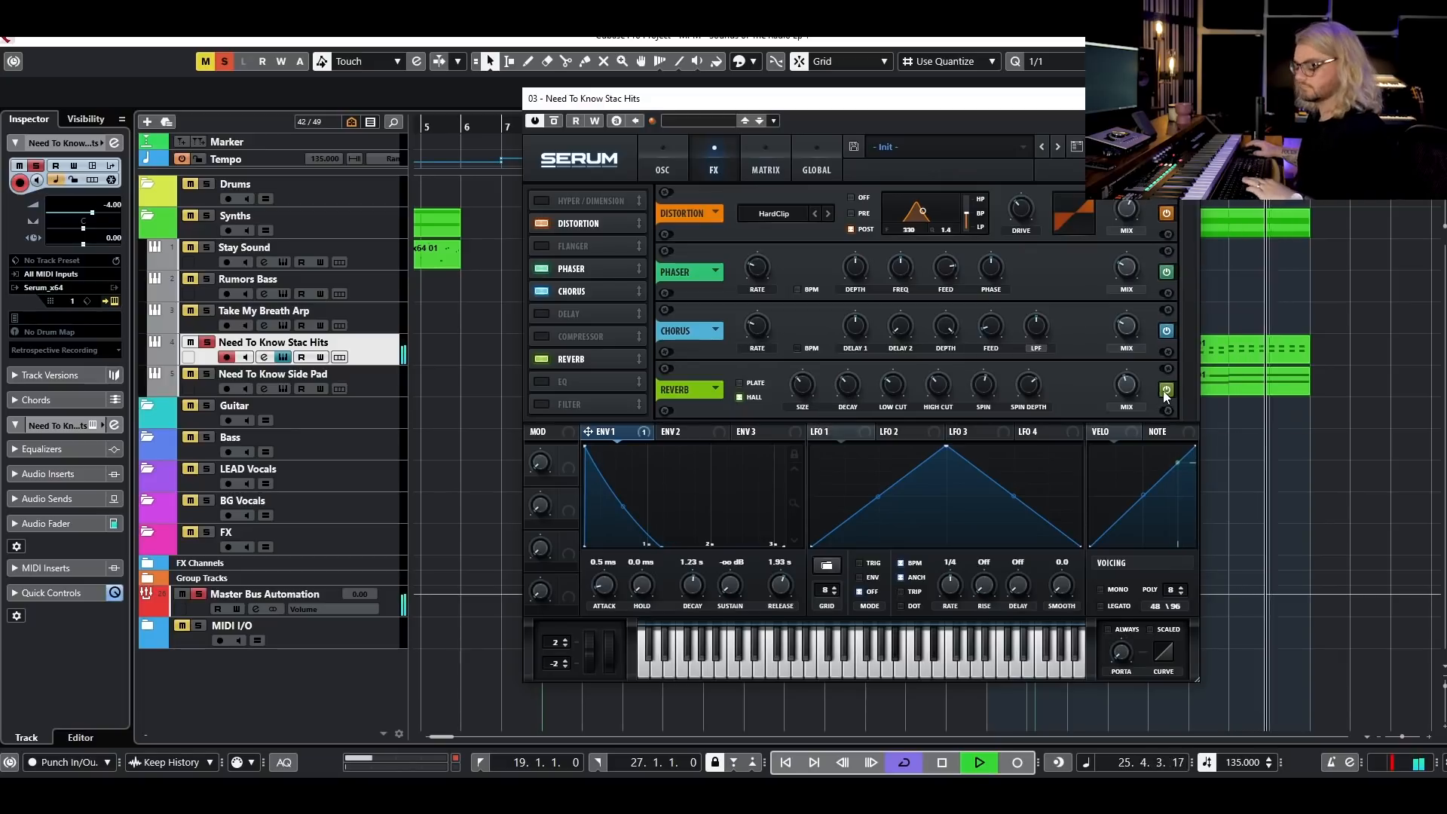
key("space")
- Enable the compressor, place it after the reverb in the effects chain and turn on Multiband
left_click(546, 336)
left_click_drag(568, 339, 583, 369)
left_click(983, 408)
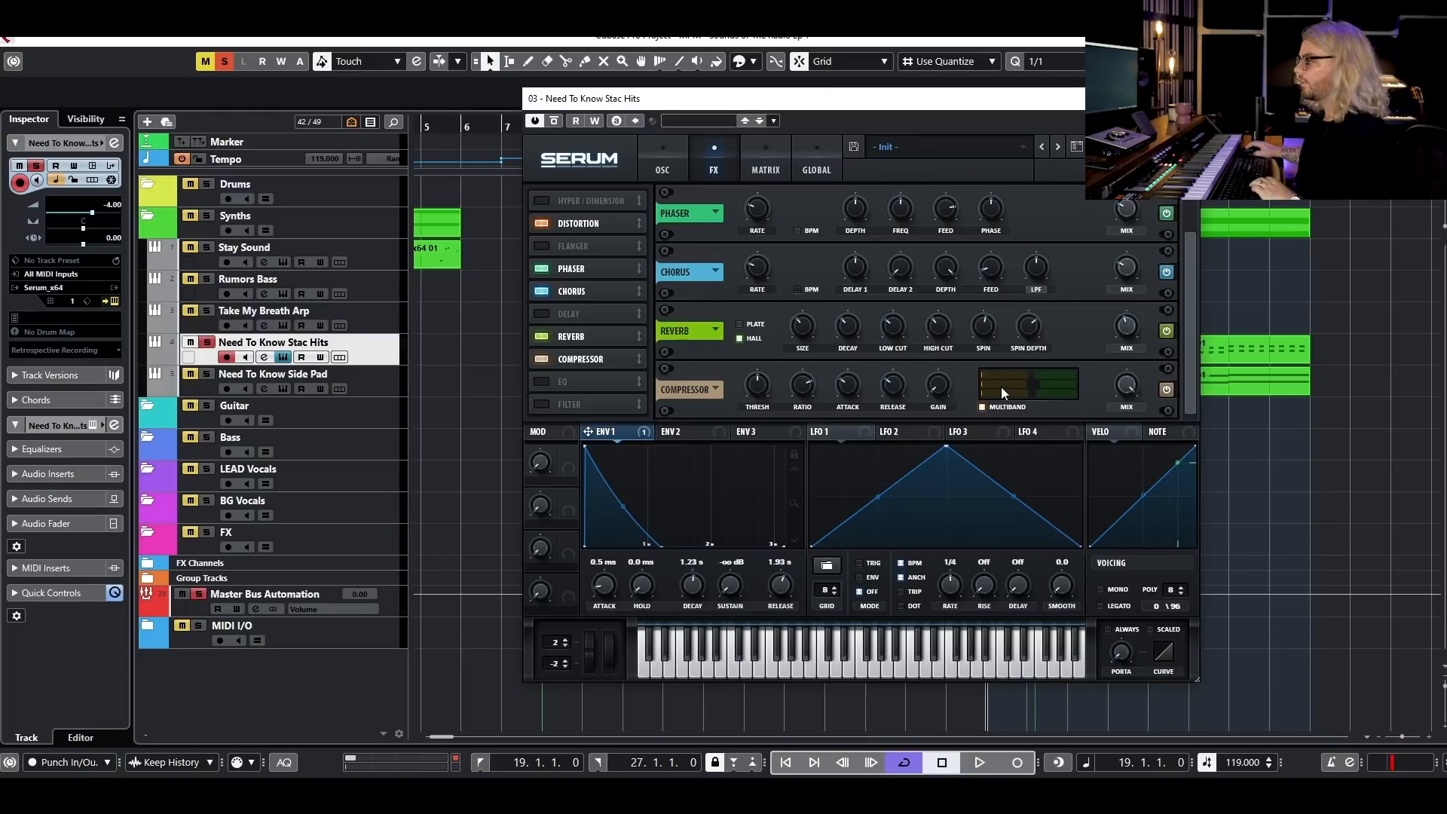
- Raise the compressor gain during playback, compare it bypassed and set the mid band to about 105%
key("space")
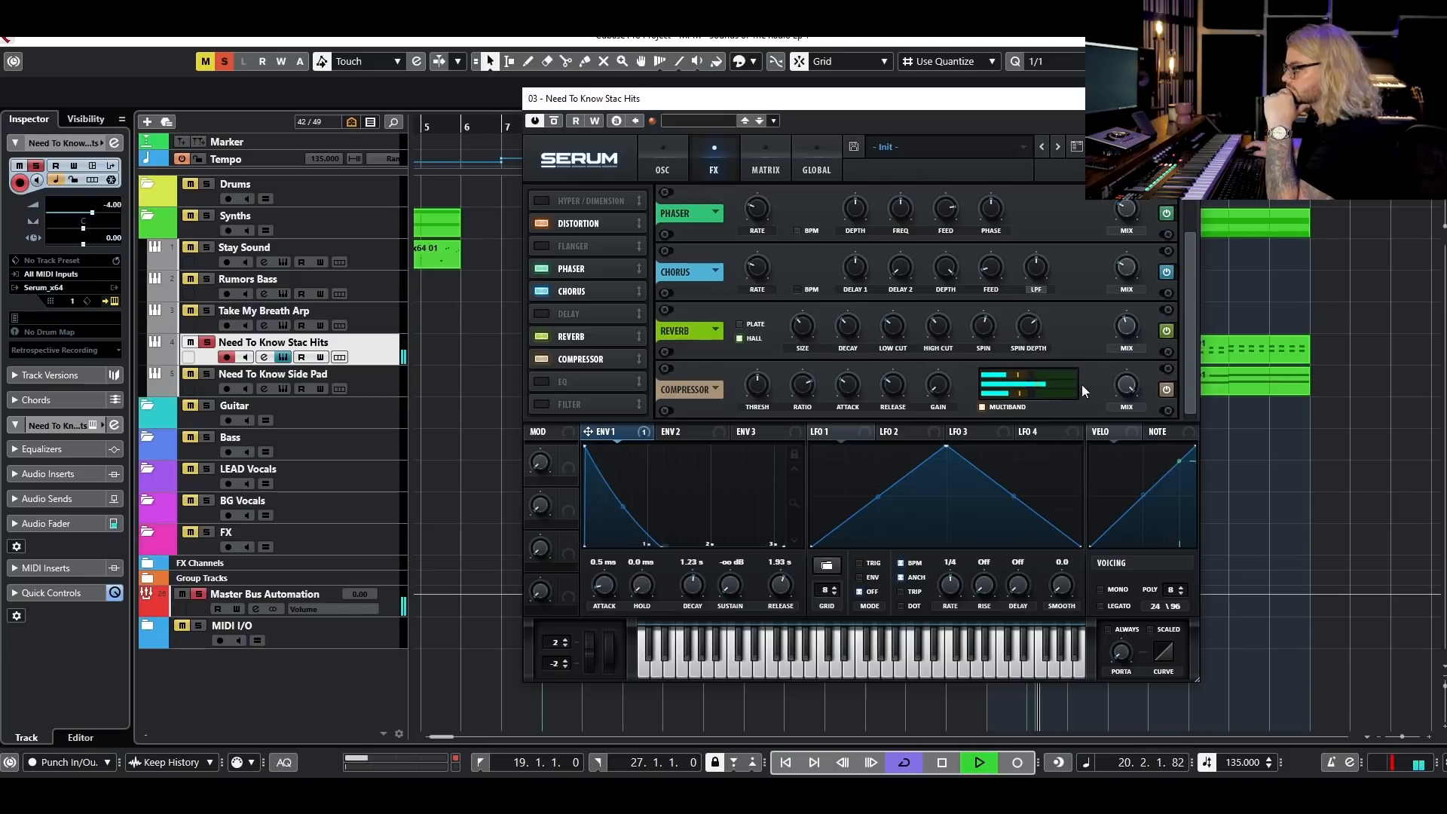
mouse_move(1007, 387)
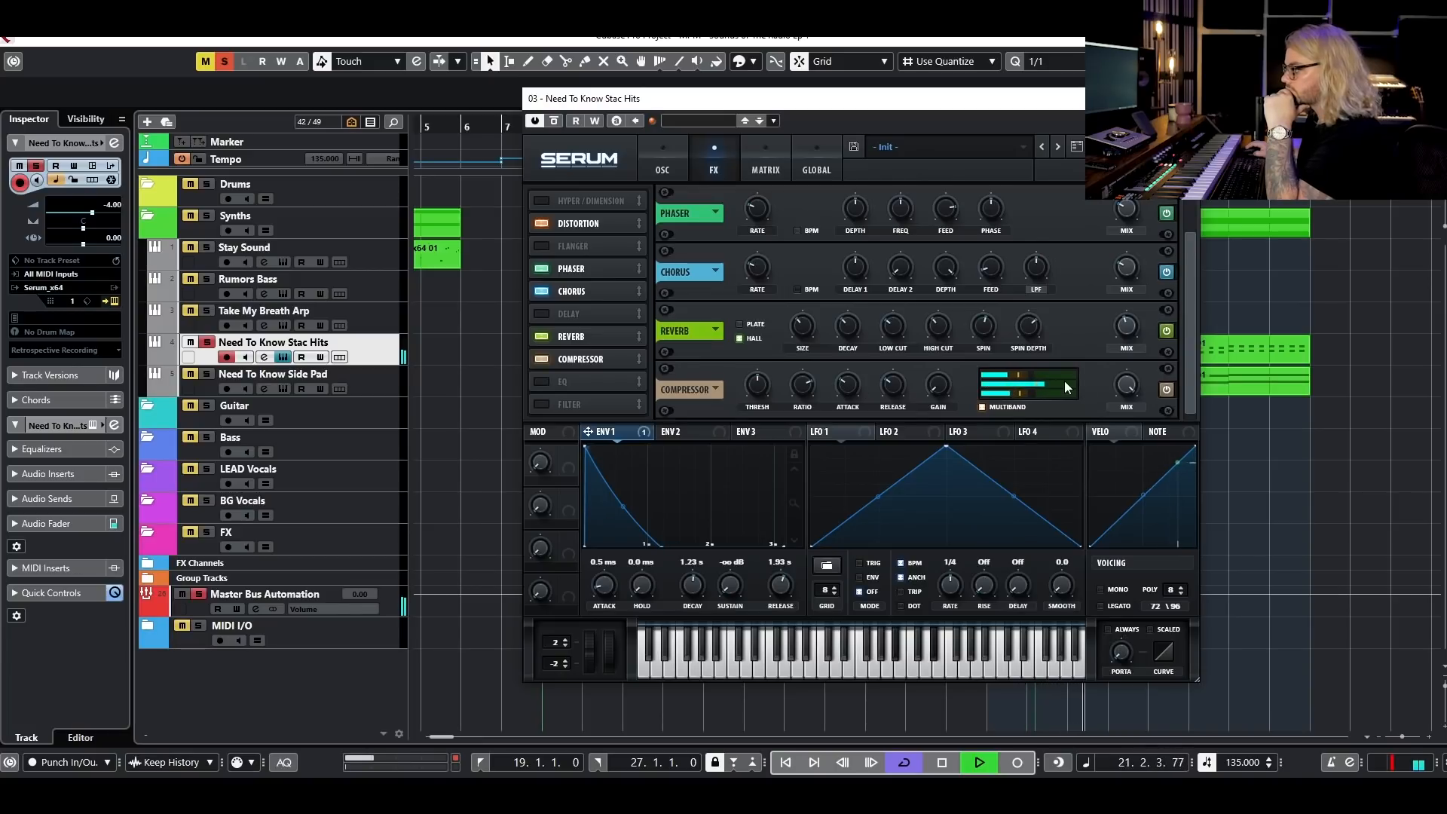
mouse_move(1130, 387)
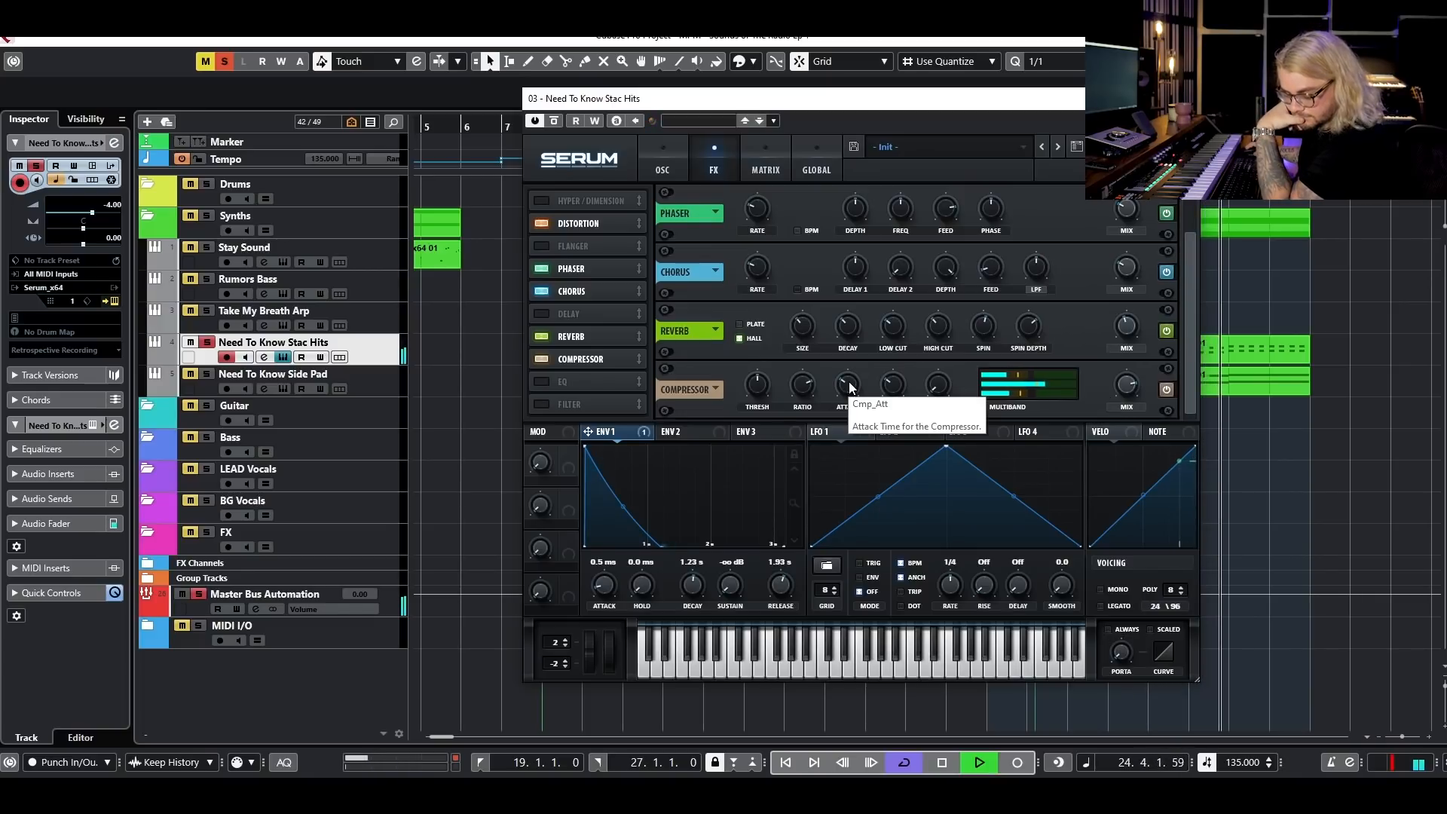
left_click_drag(940, 385, 949, 342)
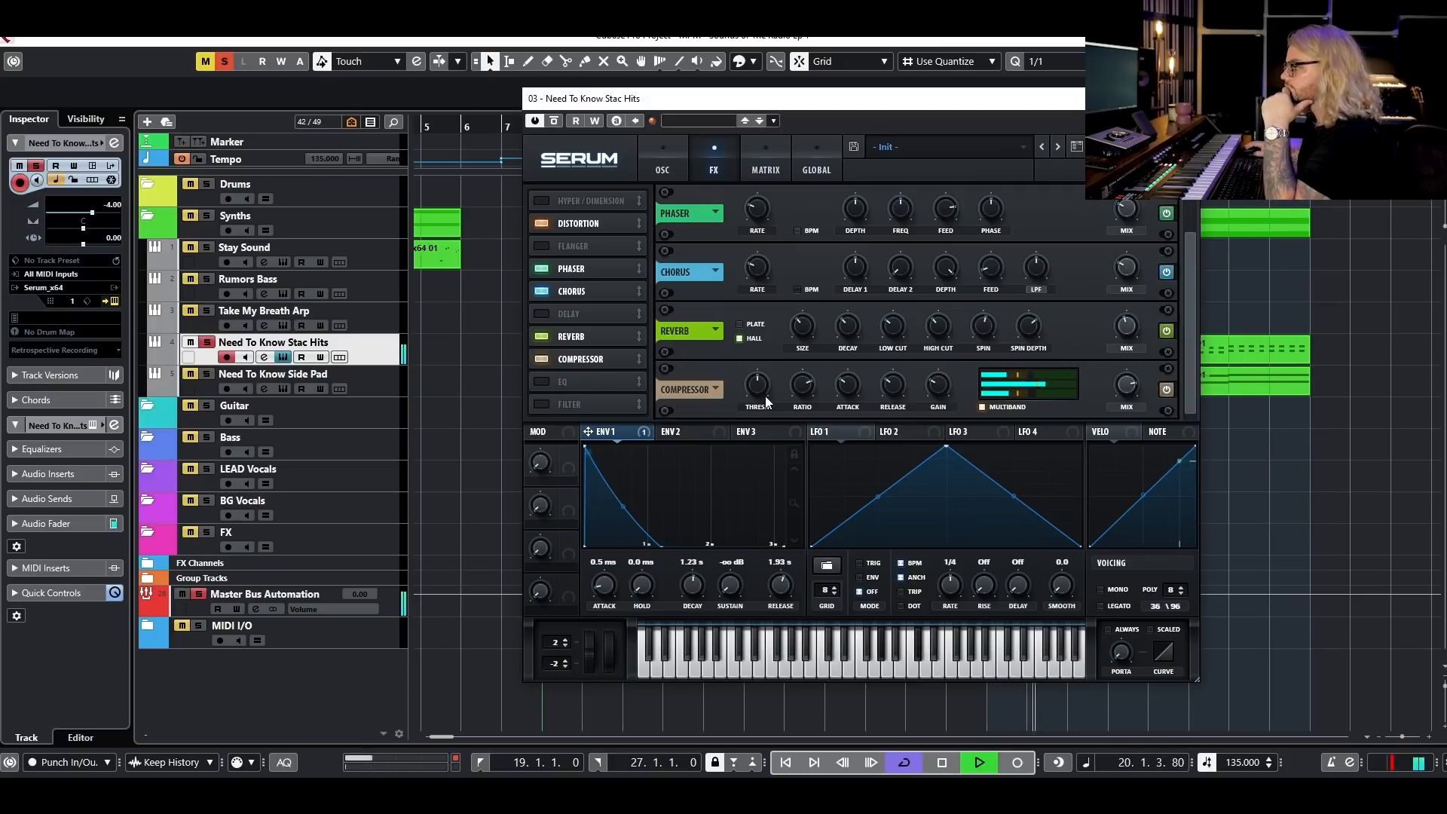
left_click(1169, 391)
left_click(1168, 391)
left_click_drag(1023, 382, 1045, 371)
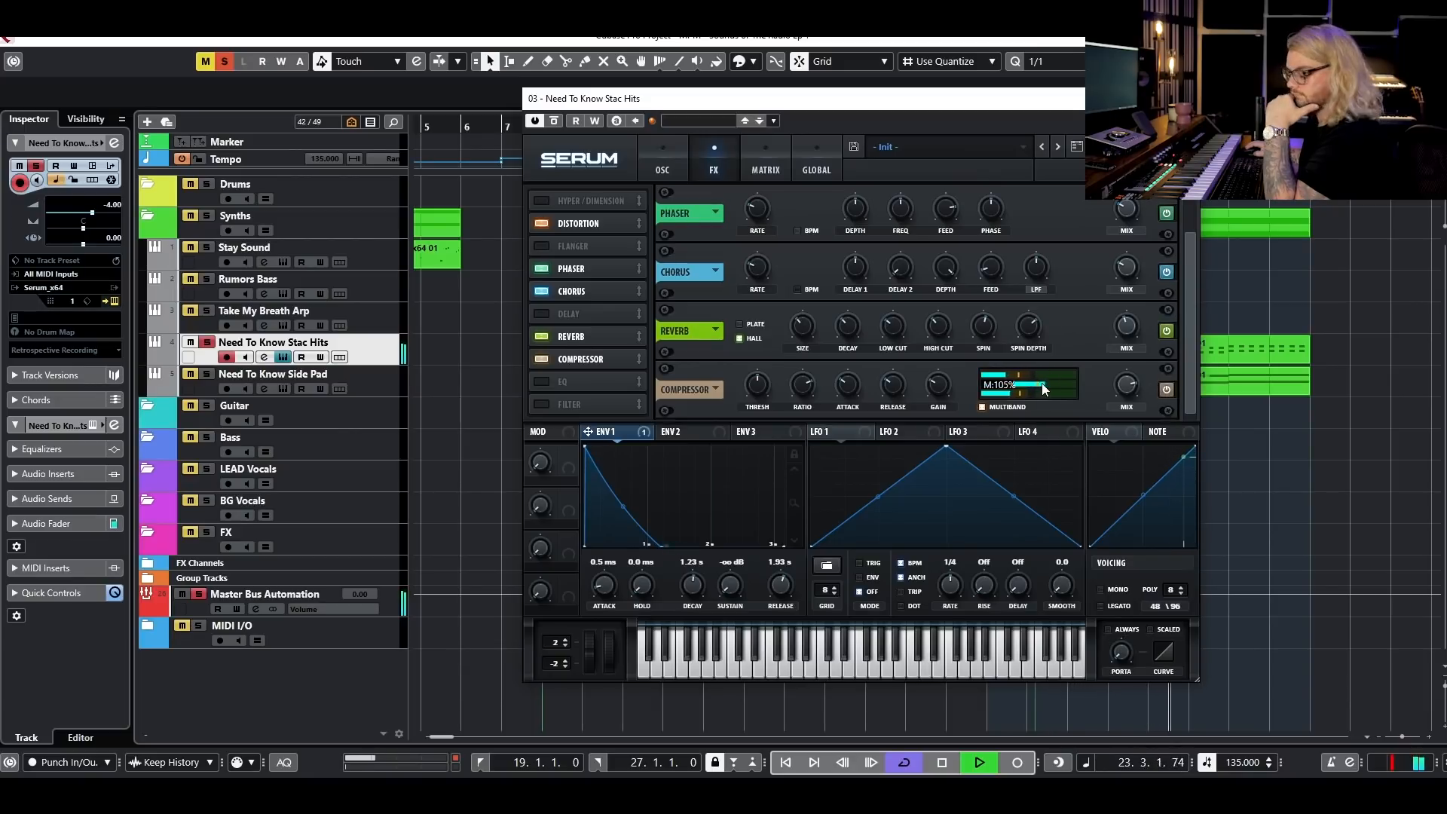
key("space")
- Enable the EQ with a low cut around 832 Hz and a high-cut upper band, and compare it bypassed
left_click(541, 381)
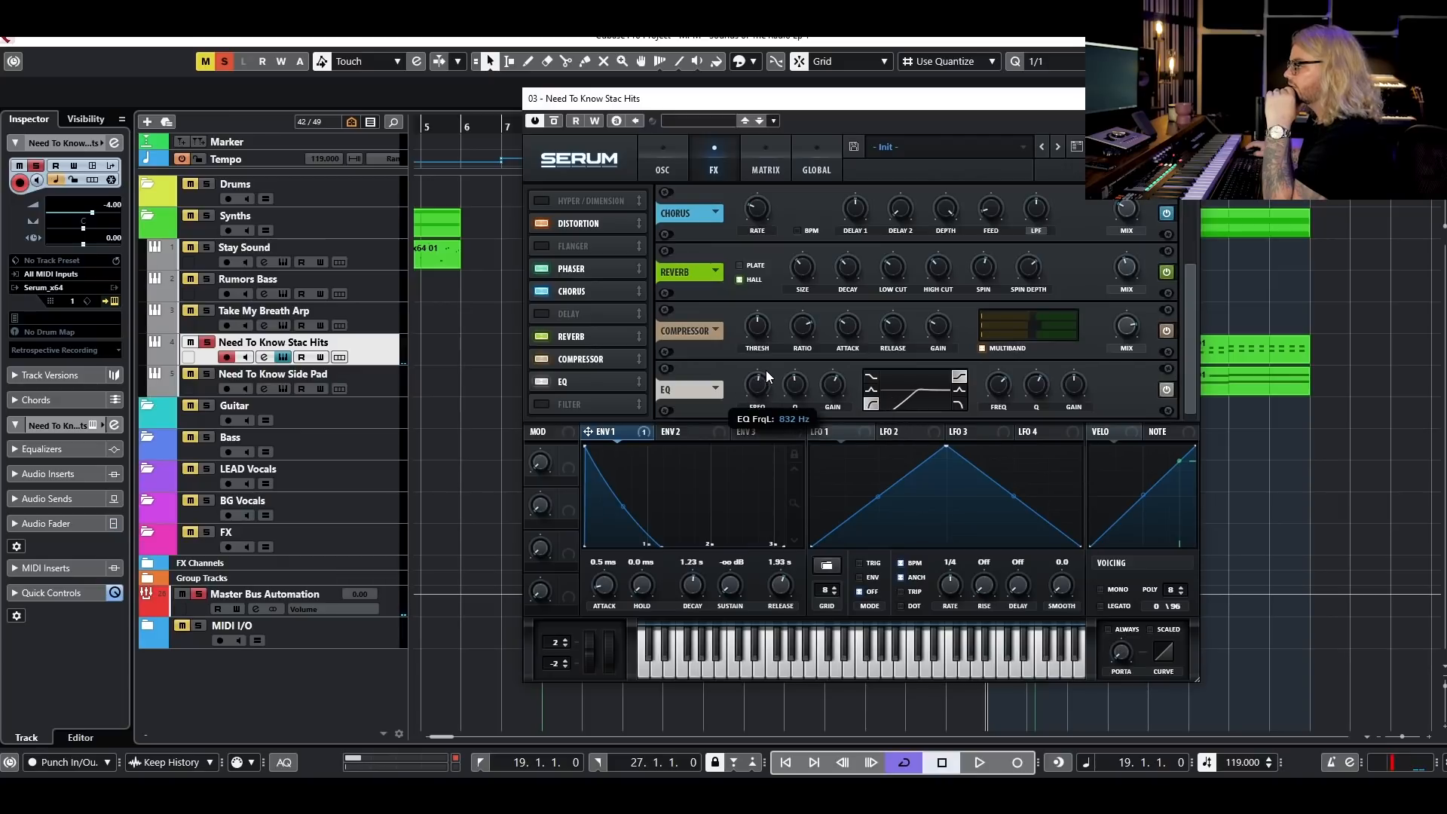
left_click(961, 405)
mouse_move(1042, 383)
left_mouse_down()
mouse_move(1030, 408)
mouse_move(1037, 396)
left_mouse_up()
key("space")
left_click(1166, 389)
left_click(1167, 389)
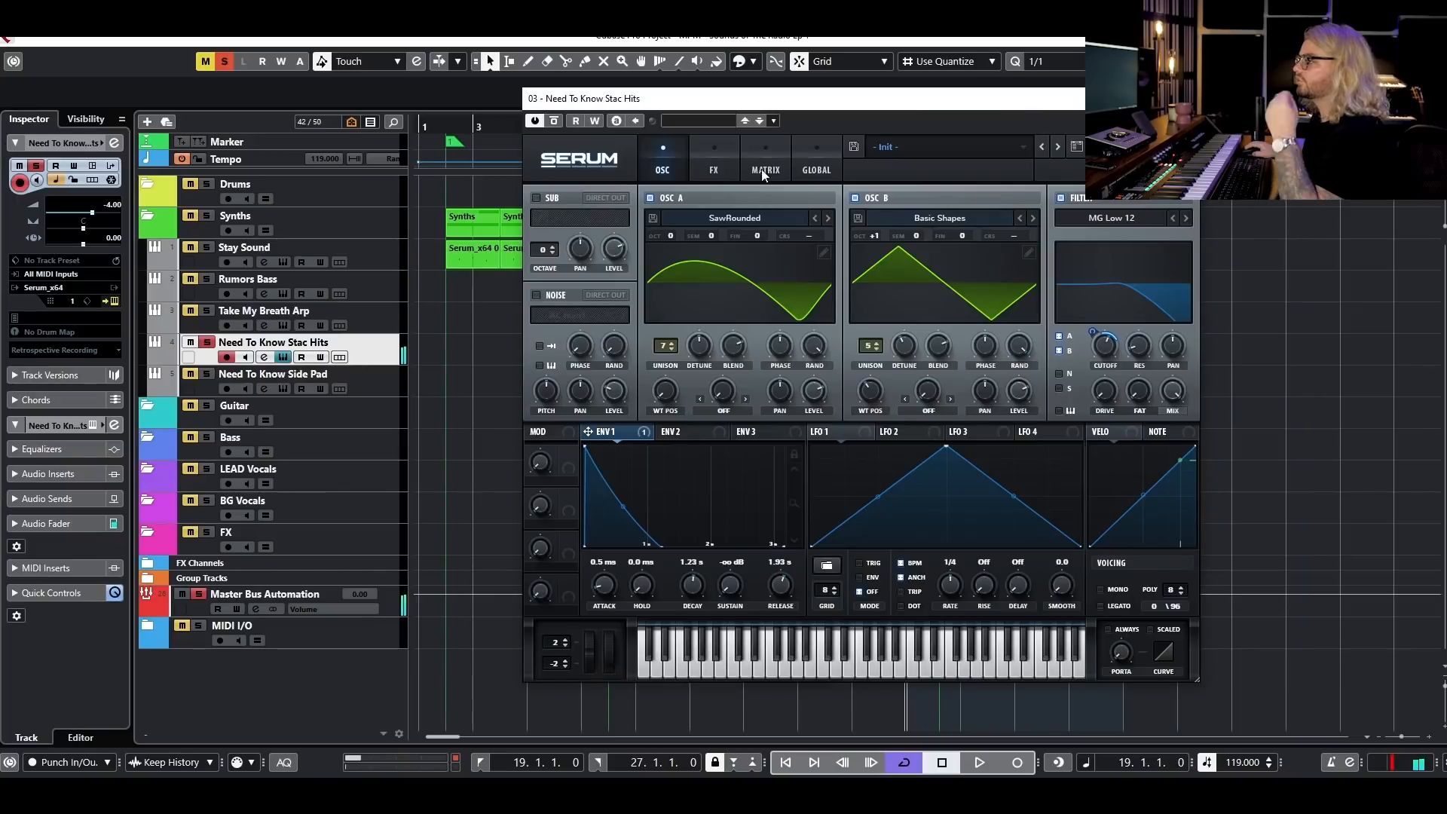
- Refine the distortion drive and its Post filter with a width of 1.0, and tune the EQ's low frequency to about 761 Hz
left_click(719, 159)
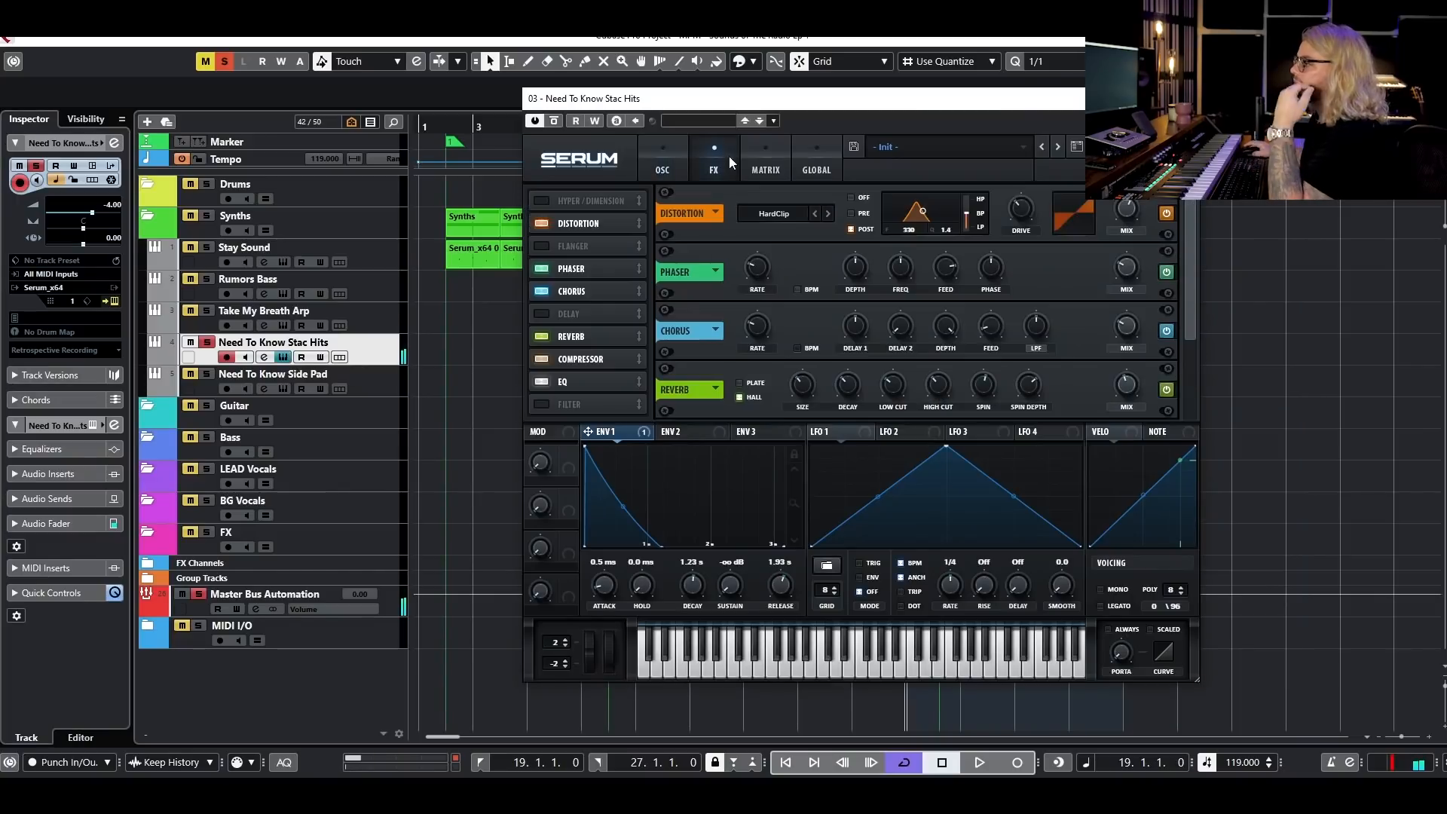
key("space")
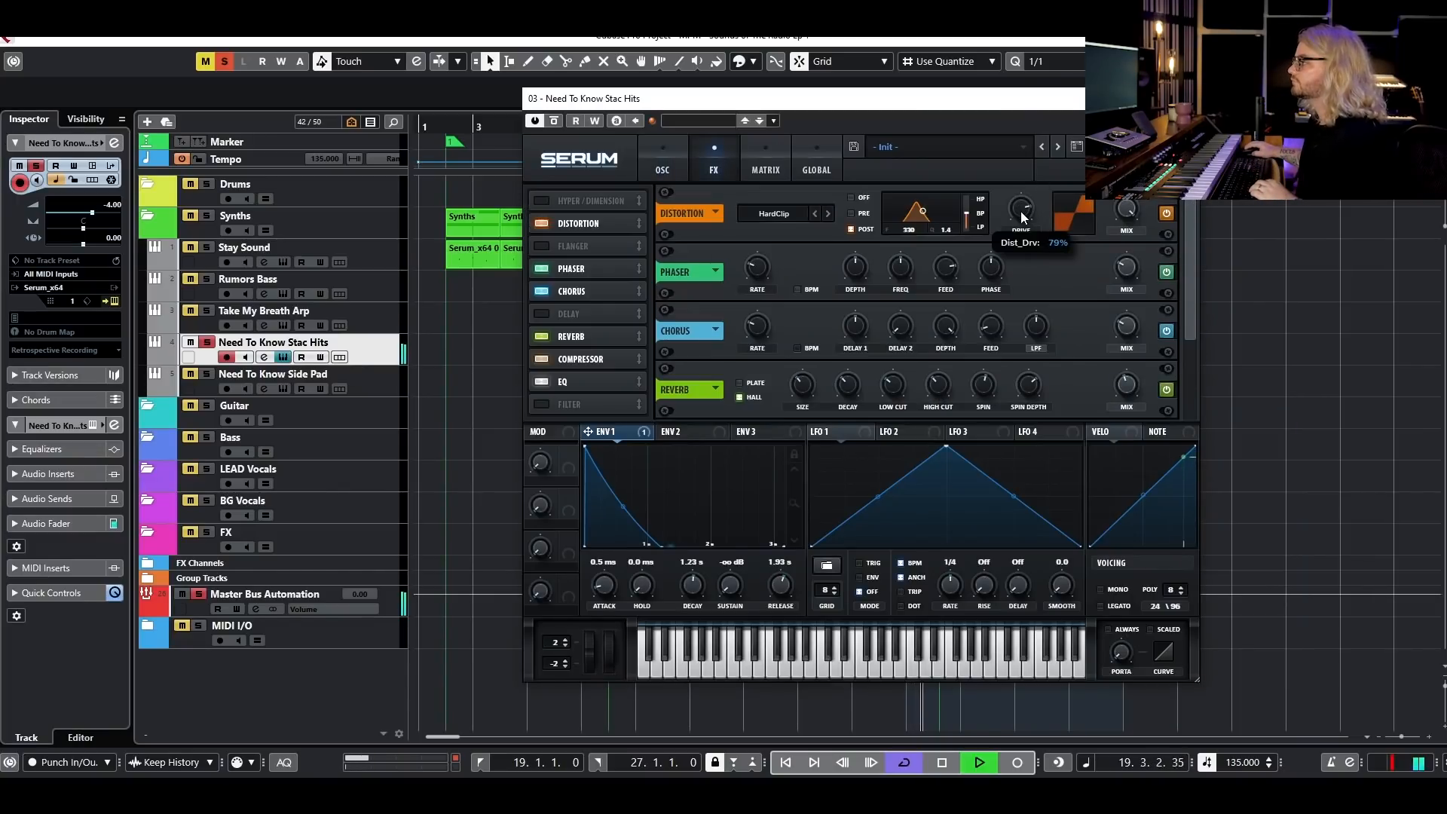
left_click_drag(900, 220, 928, 214)
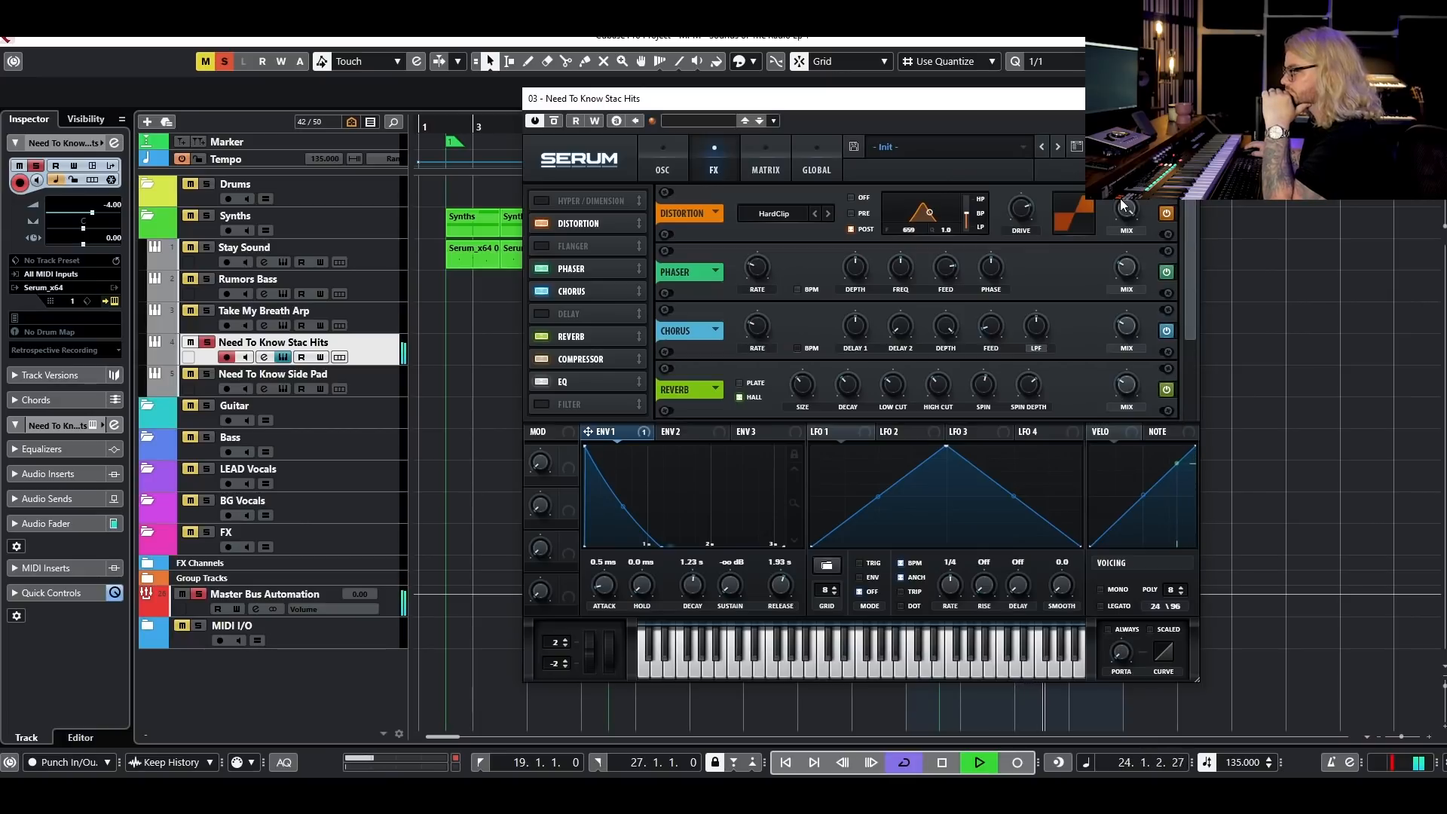
mouse_move(1028, 214)
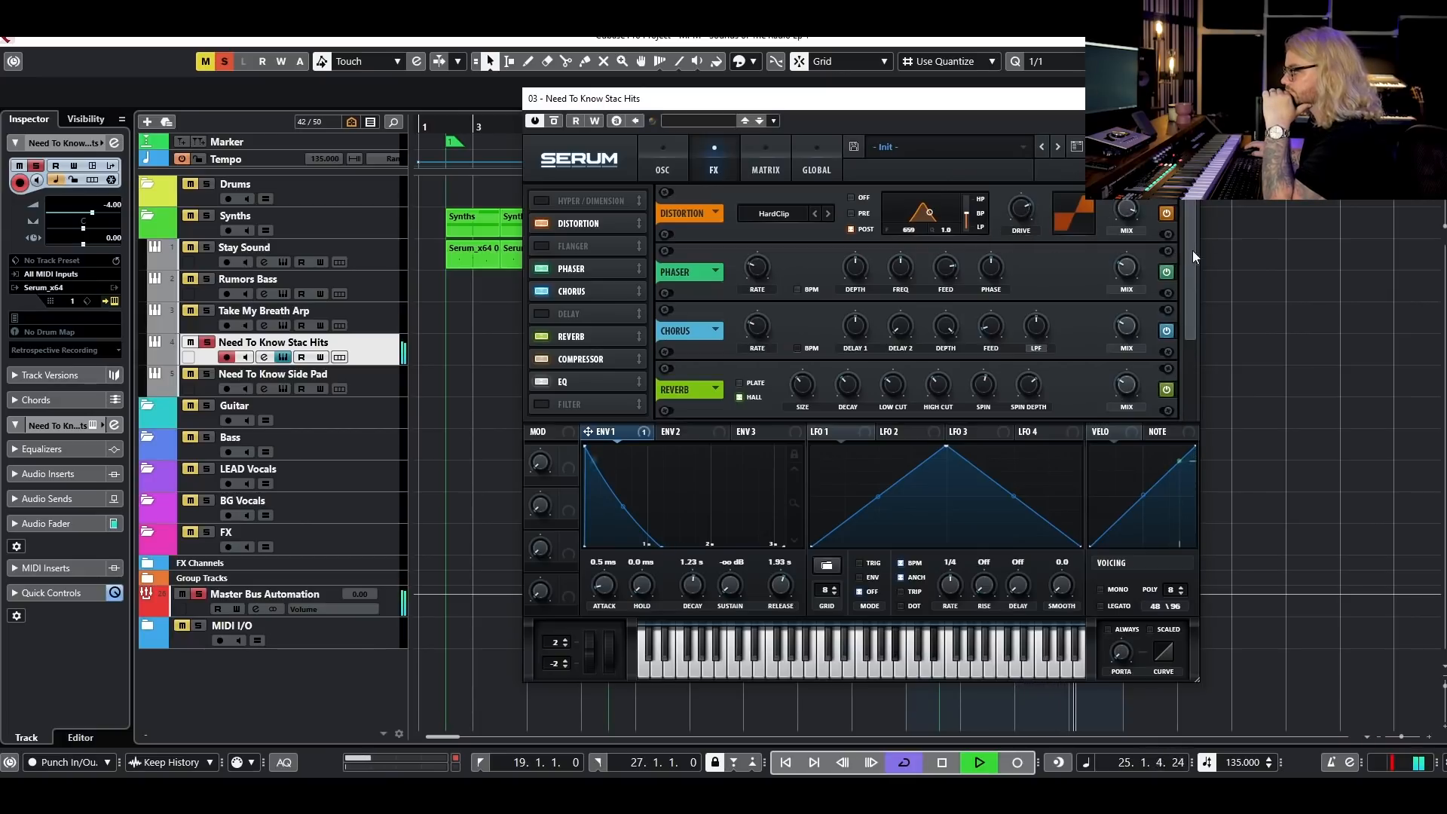
scroll(1186, 332, "down", 2)
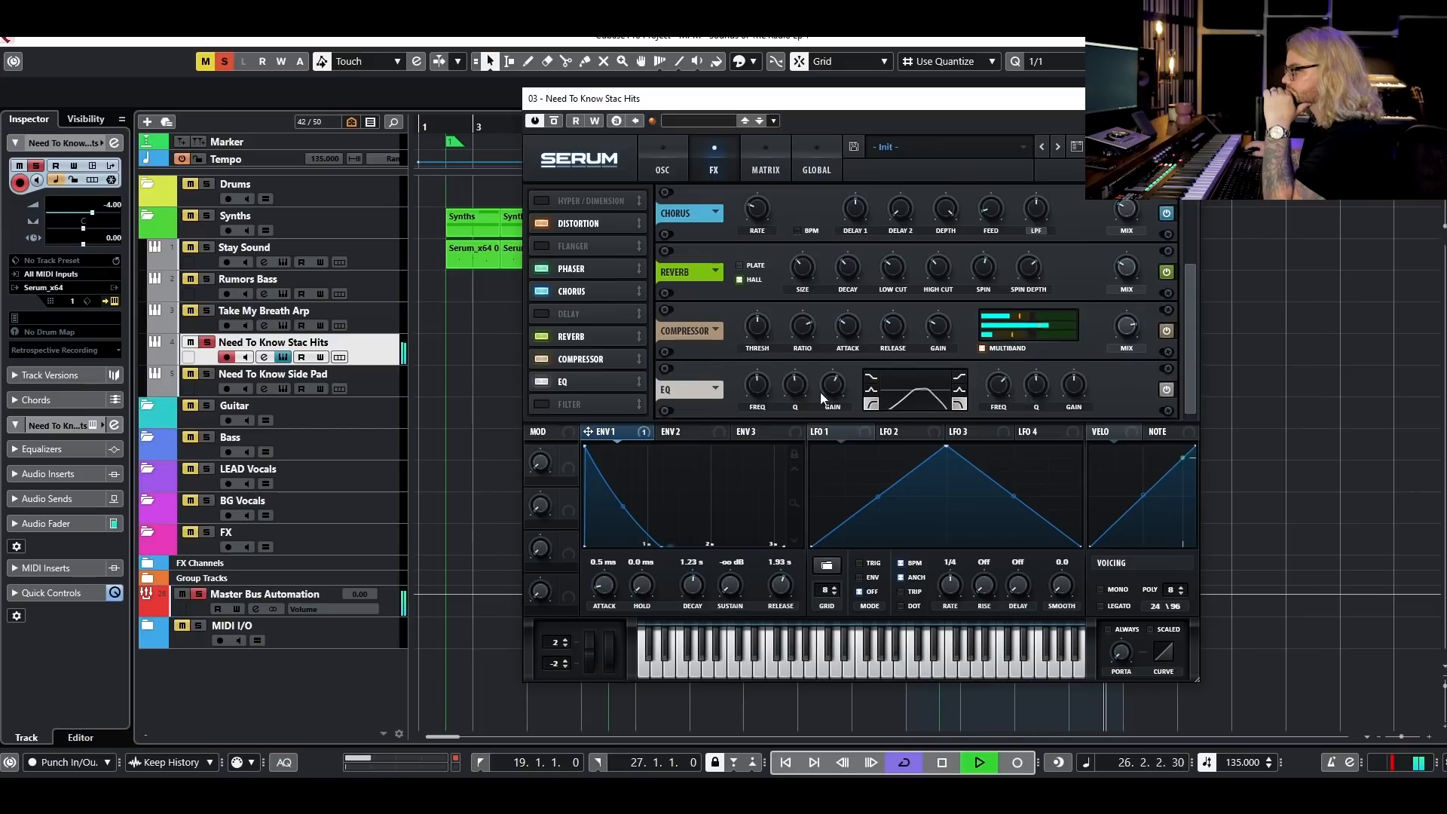
mouse_move(765, 384)
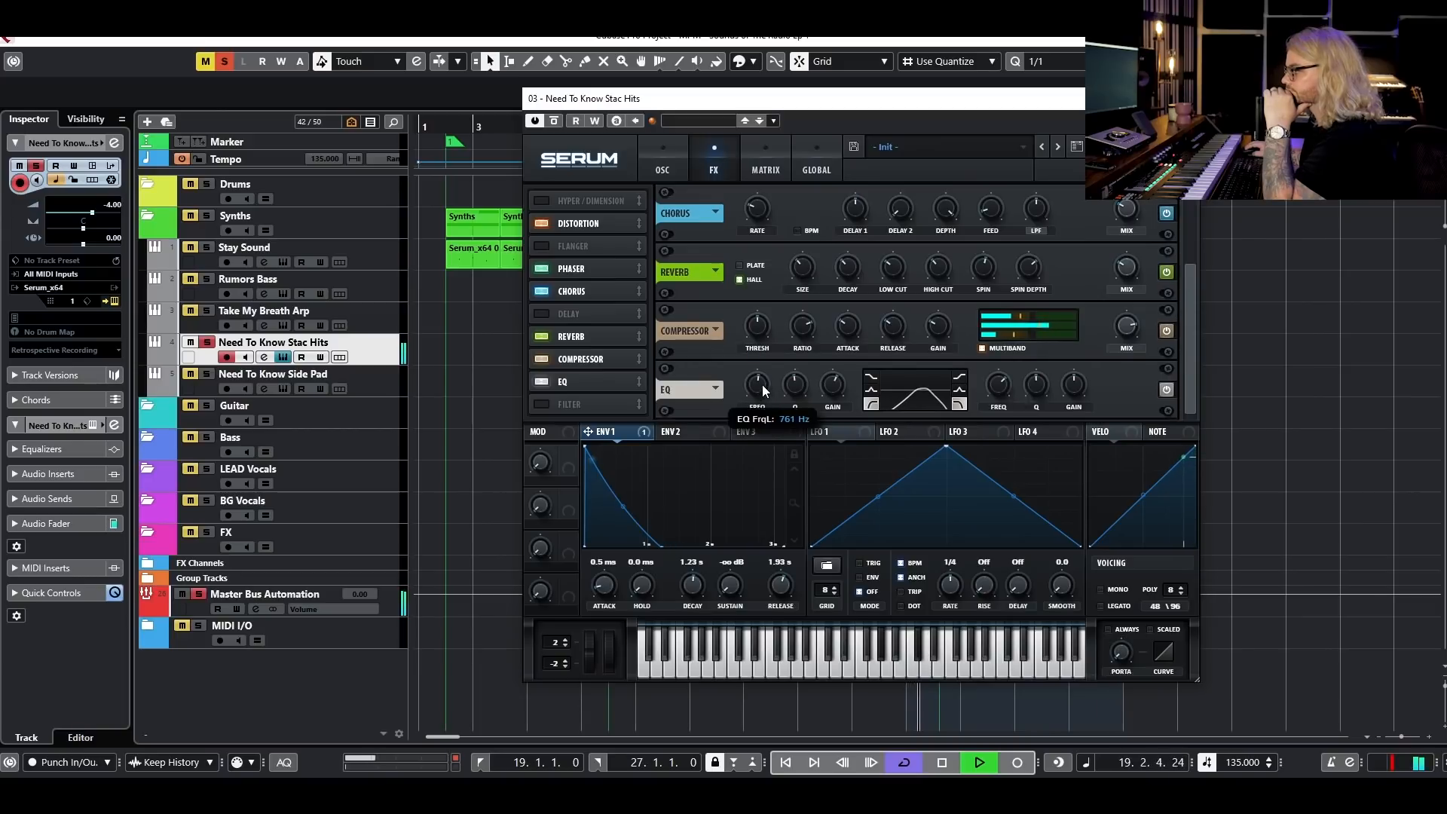
- Stop playback and assign envelope 1 to modulate oscillator A's wavetable position
left_click(685, 173)
key("space")
mouse_move(642, 435)
left_mouse_down()
mouse_move(665, 395)
mouse_move(650, 438)
left_mouse_up()
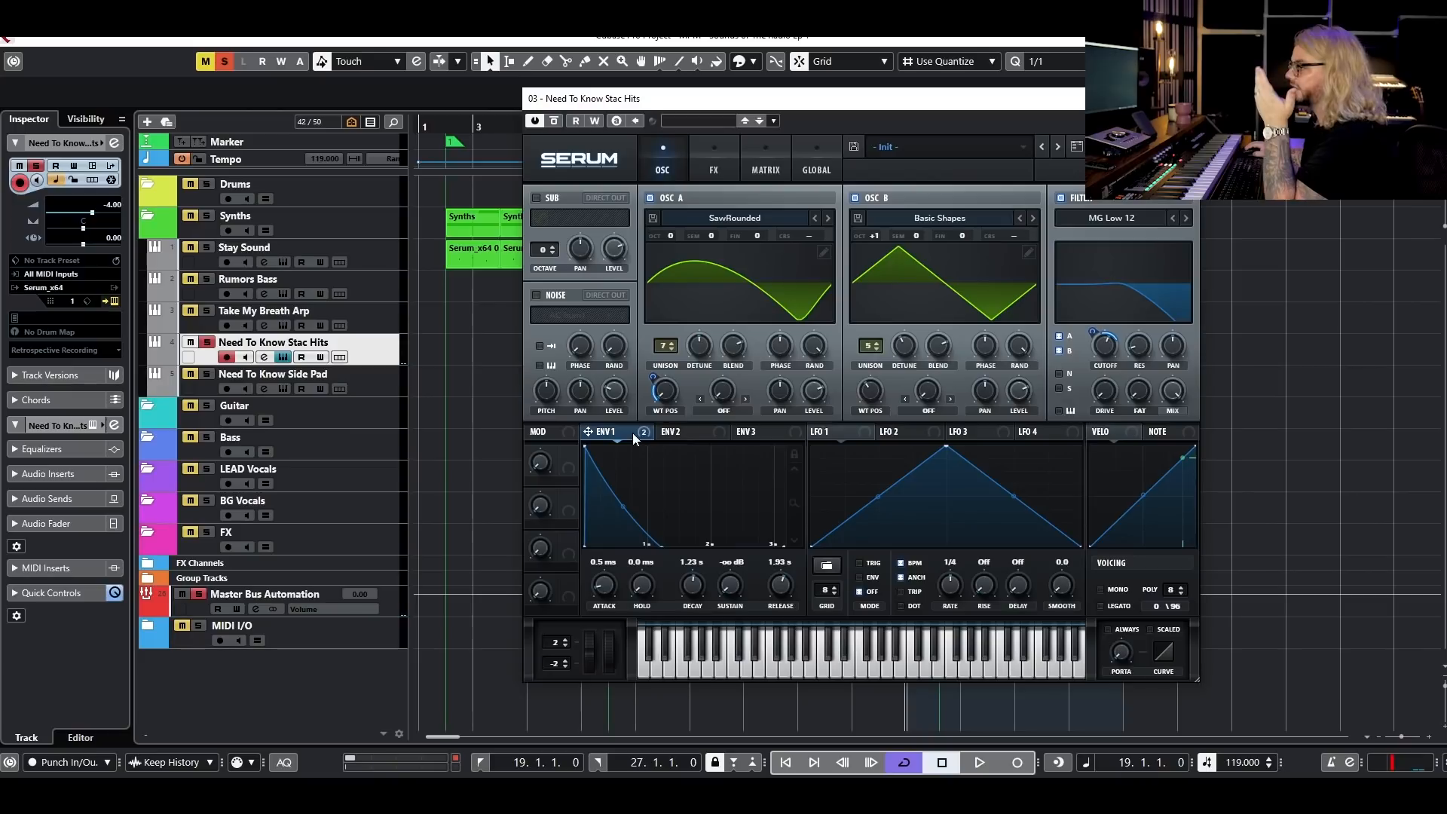
- Play the stac hits while adjusting oscillator A's wavetable position modulation, and set the filter cutoff to about 506 Hz
key("space")
left_click_drag(652, 377, 661, 376)
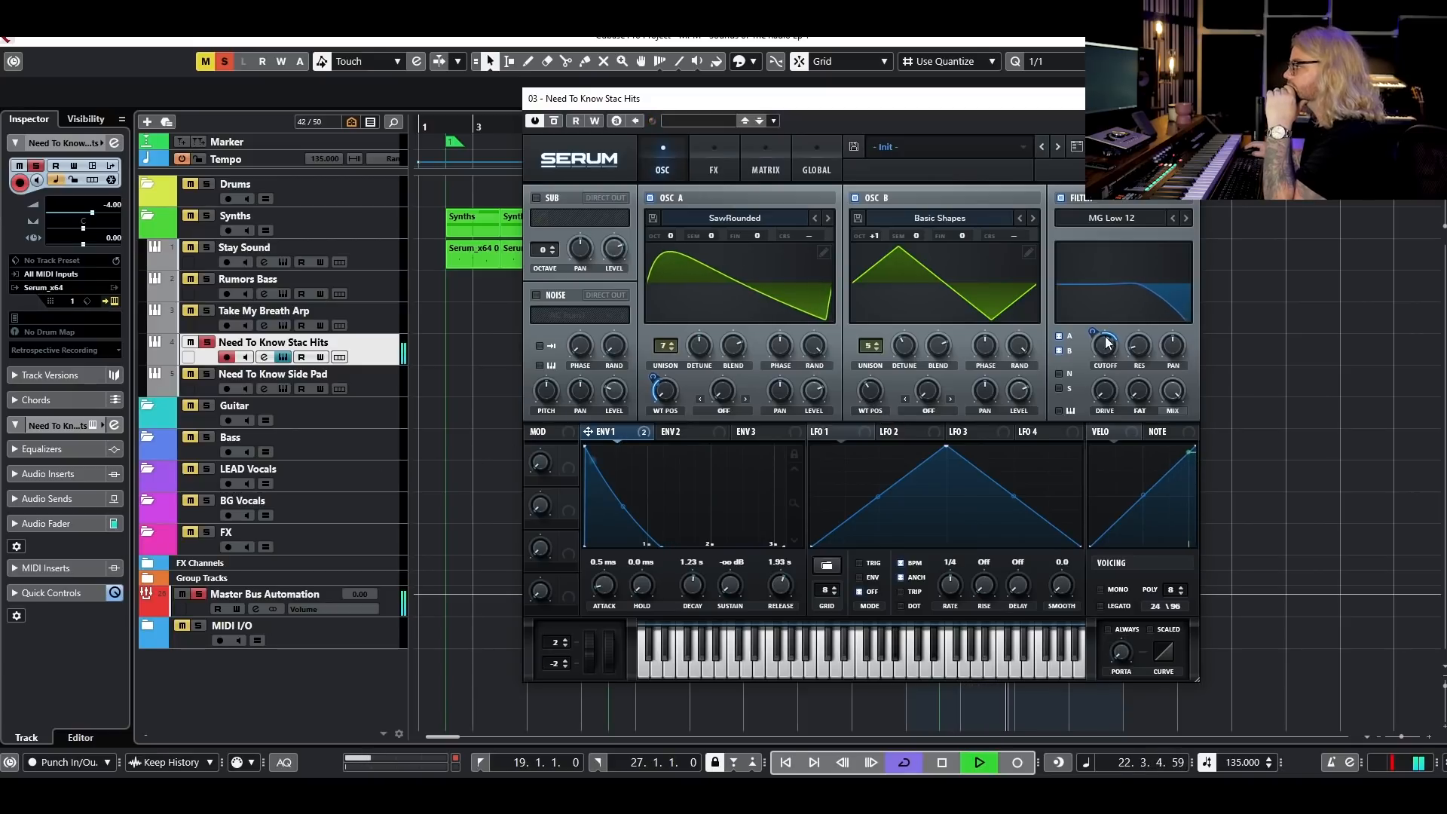
mouse_move(1102, 355)
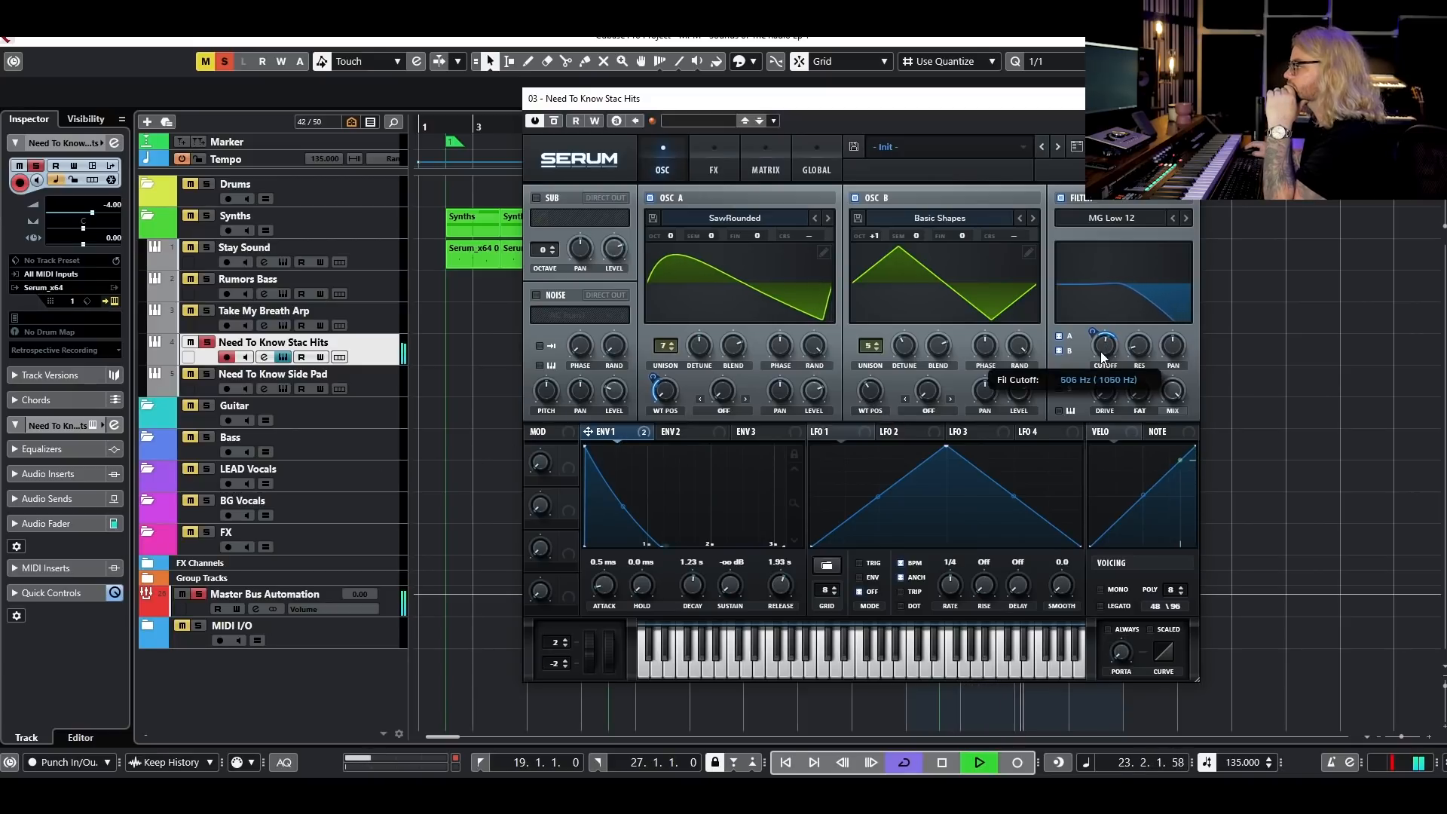
- Review the stac hits' effects chain during playback and compare the sound with the EQ bypassed and enabled
left_click(717, 160)
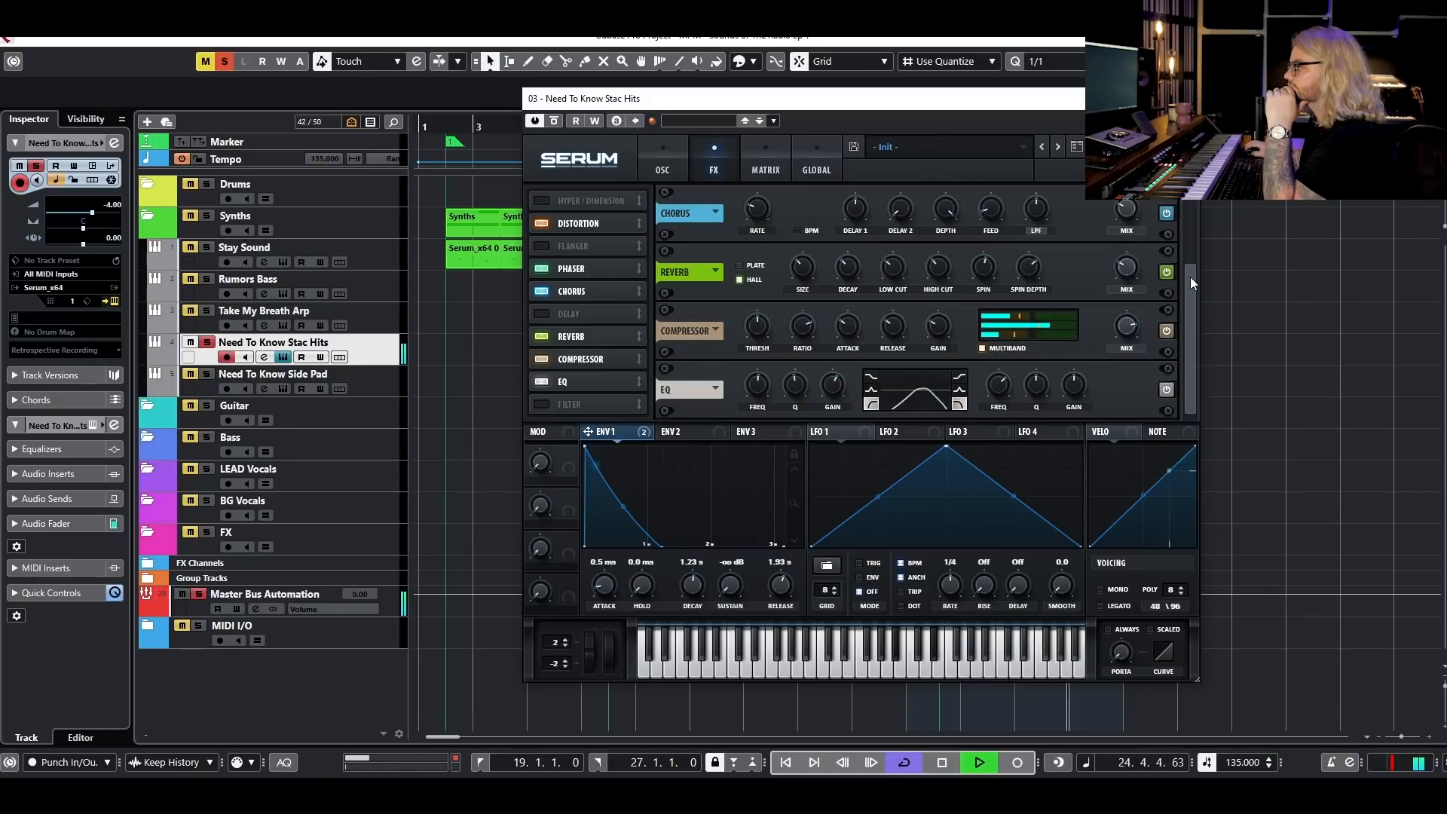
left_click_drag(1191, 278, 1120, 219)
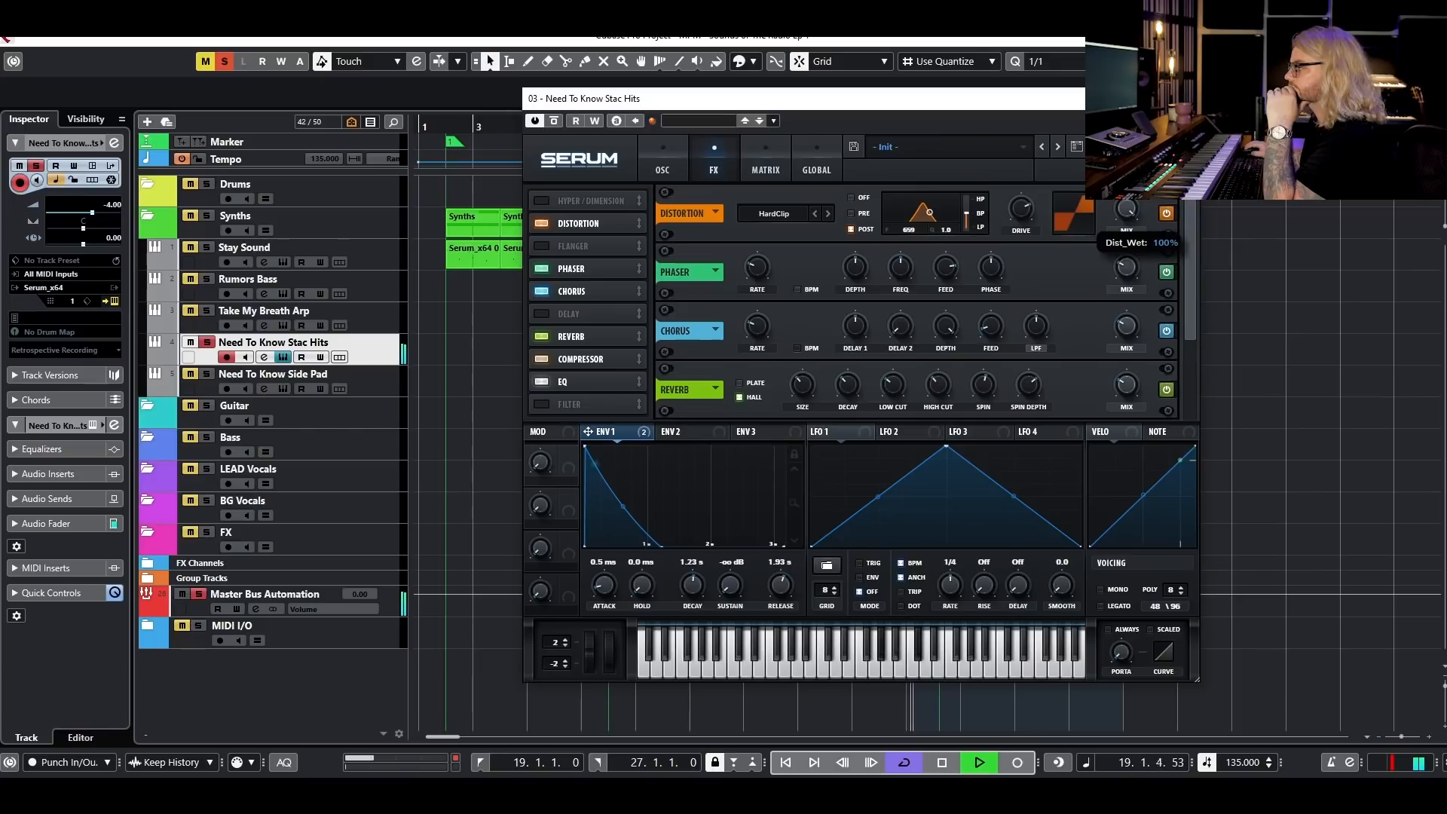
scroll(1187, 328, "down", 2)
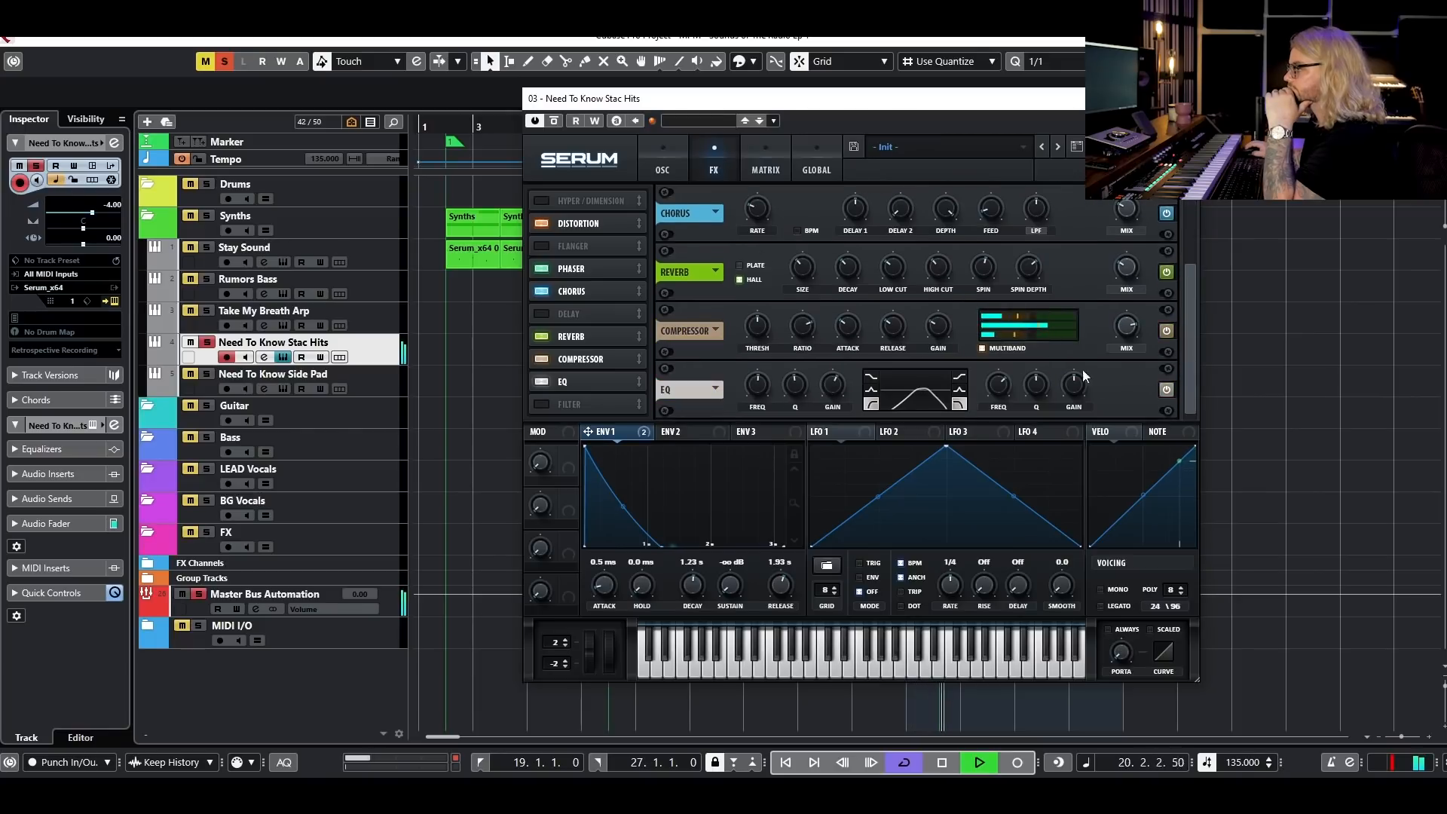
mouse_move(1016, 329)
left_click(1171, 390)
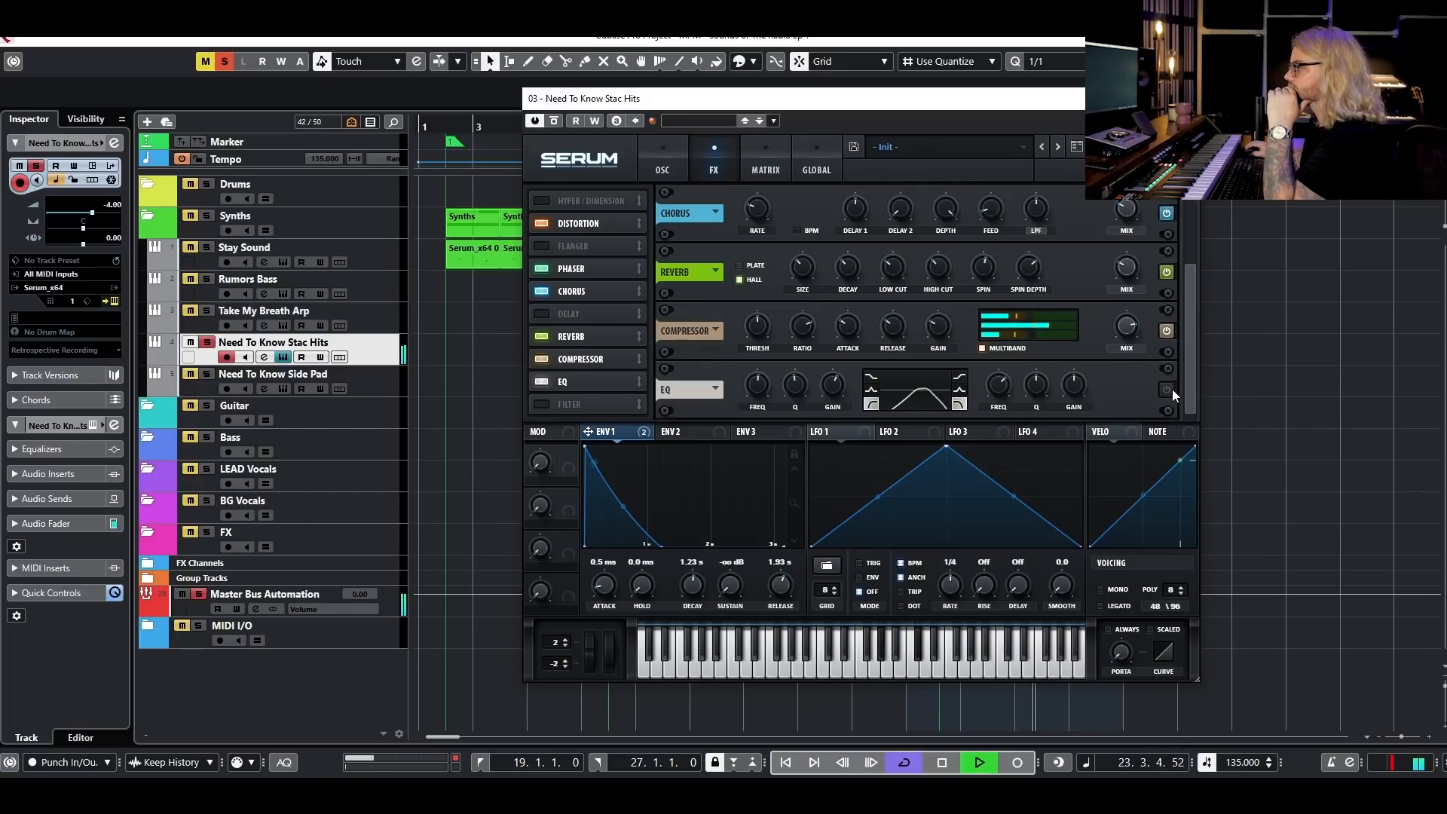
left_click(1168, 389)
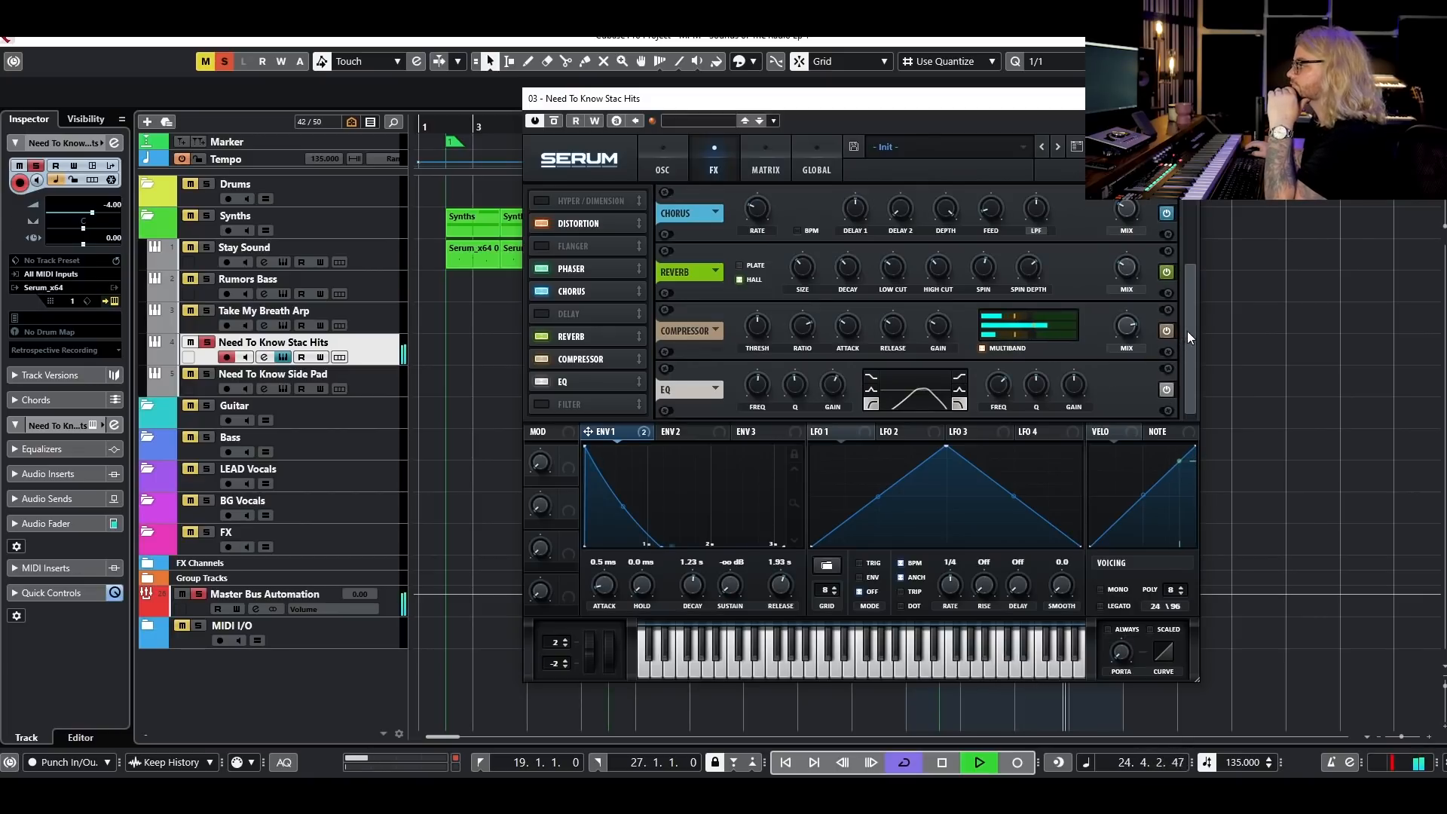
key("space")
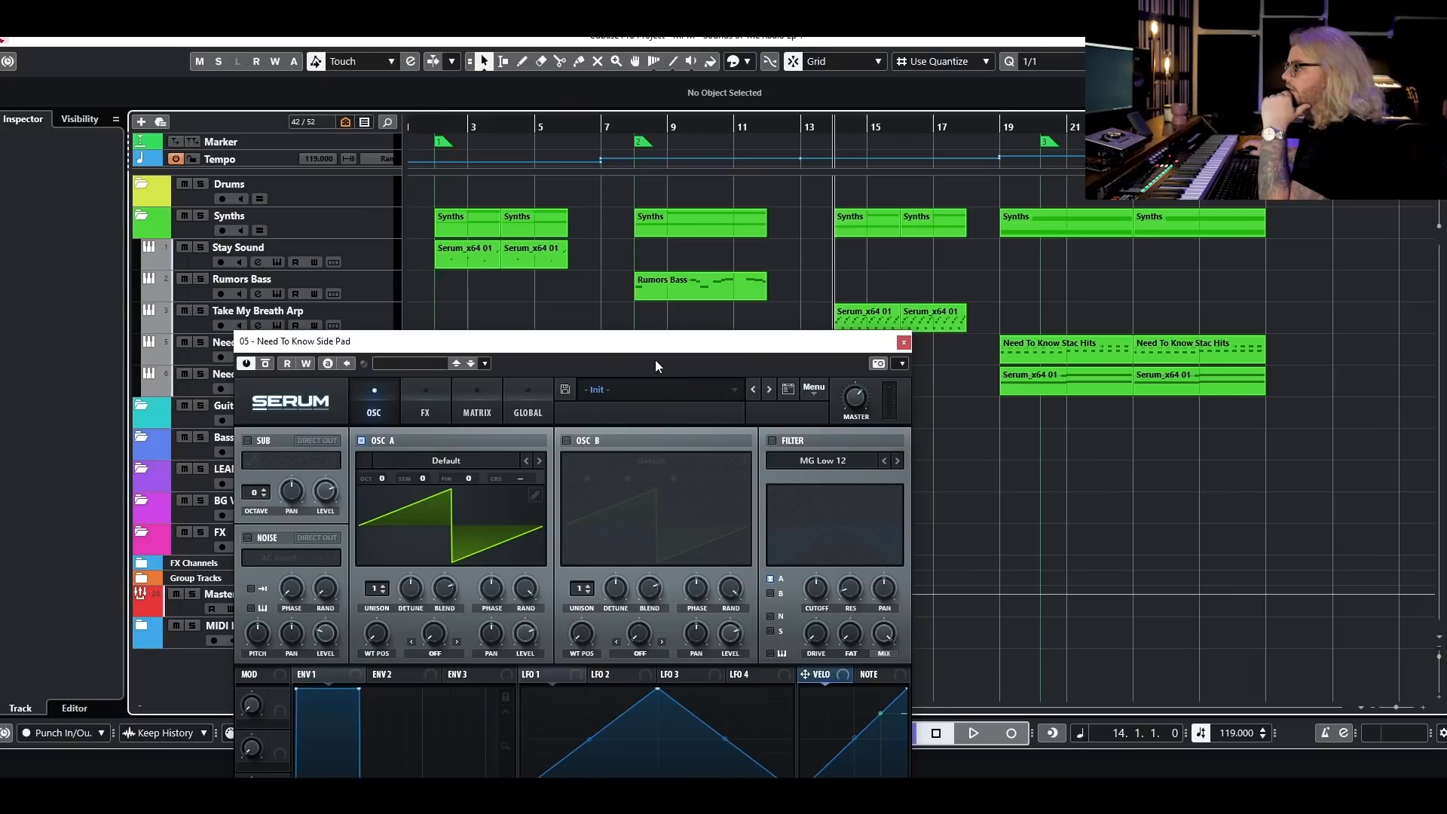
- Give the side pad's oscillator A 5 unison voices and a raised Sync warp, and set envelope 1's release to 2.33 s
left_click_drag(638, 343, 676, 87)
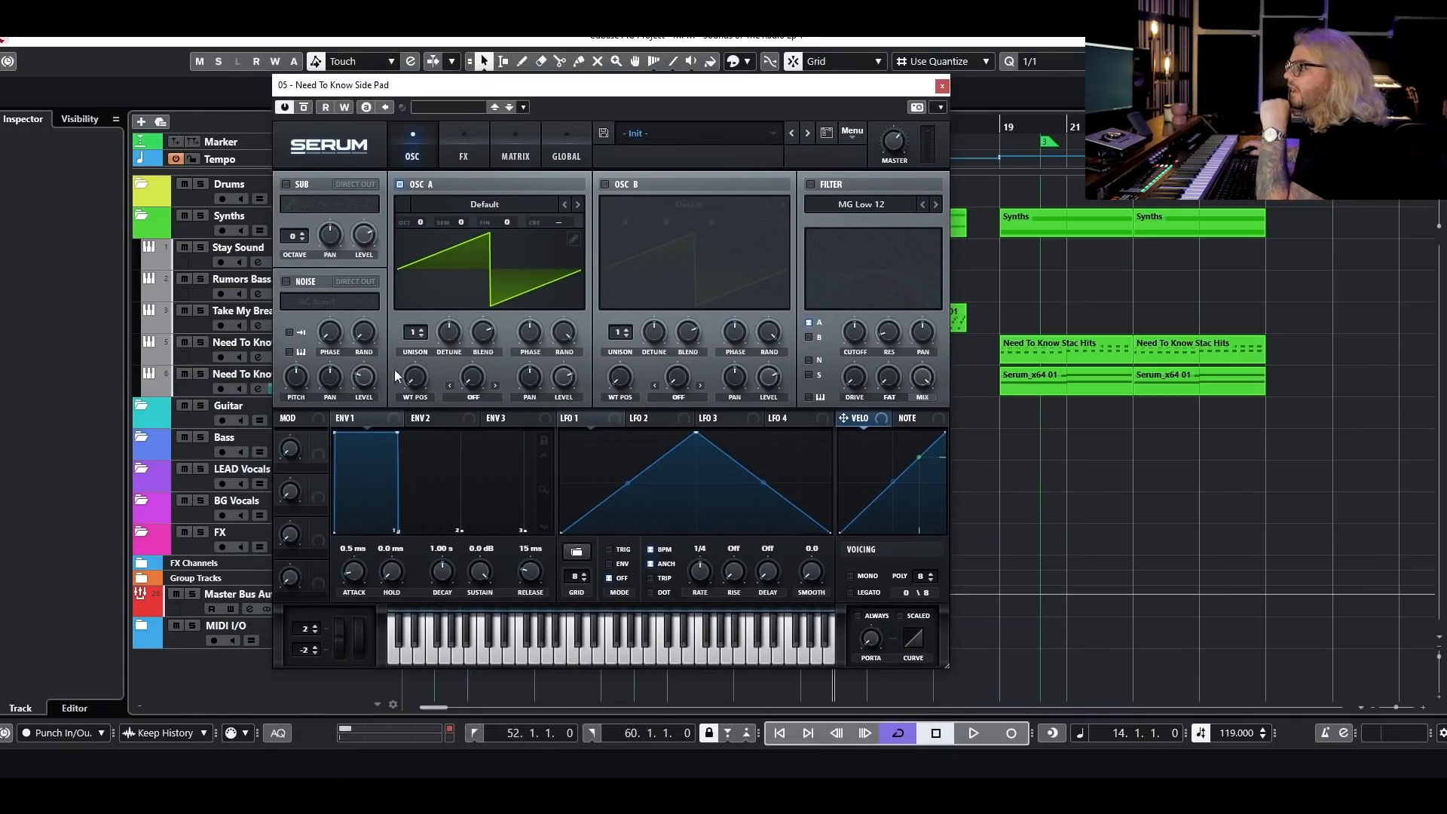
left_click(414, 329)
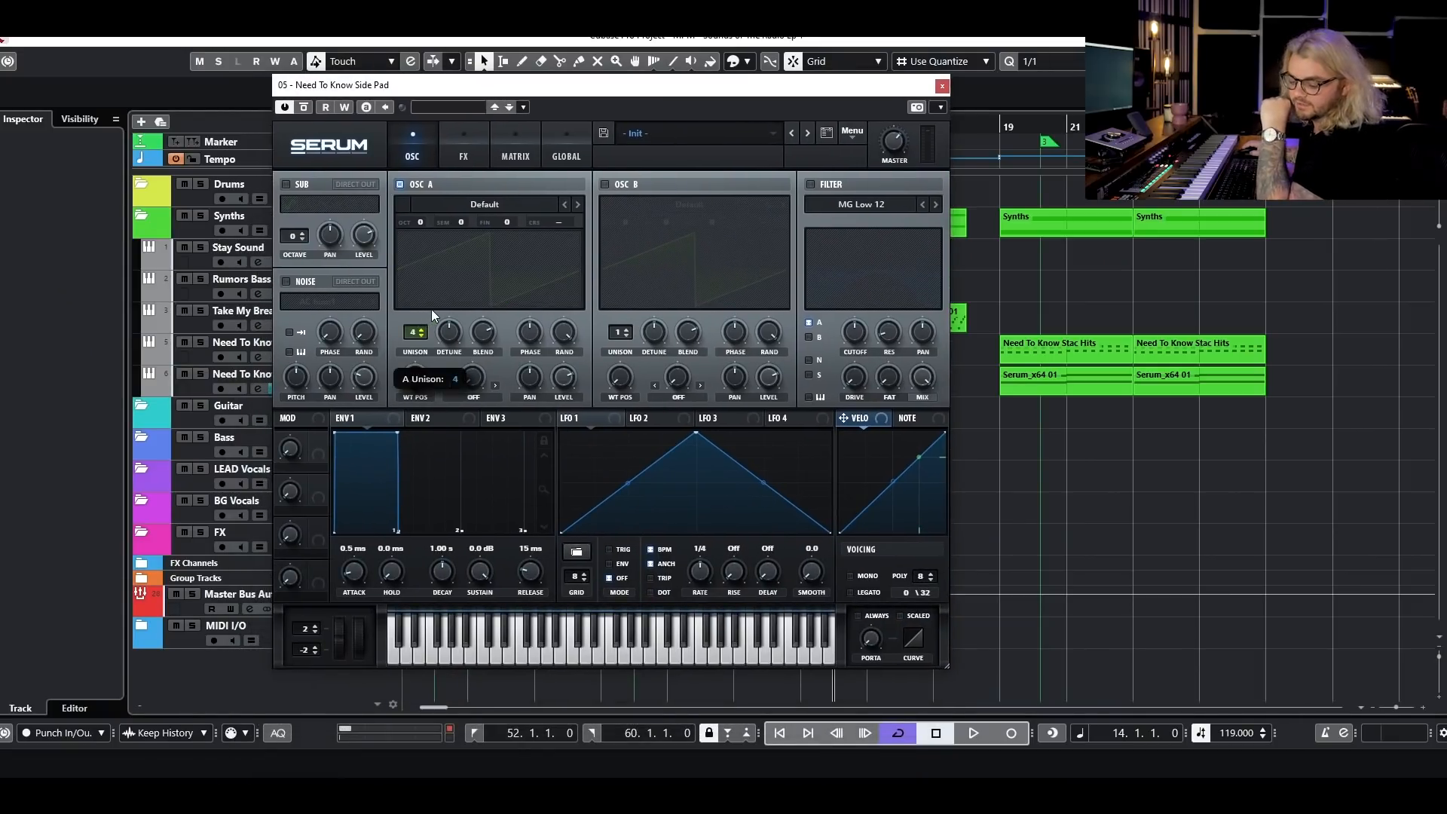
left_click_drag(416, 292, 419, 283)
mouse_move(418, 383)
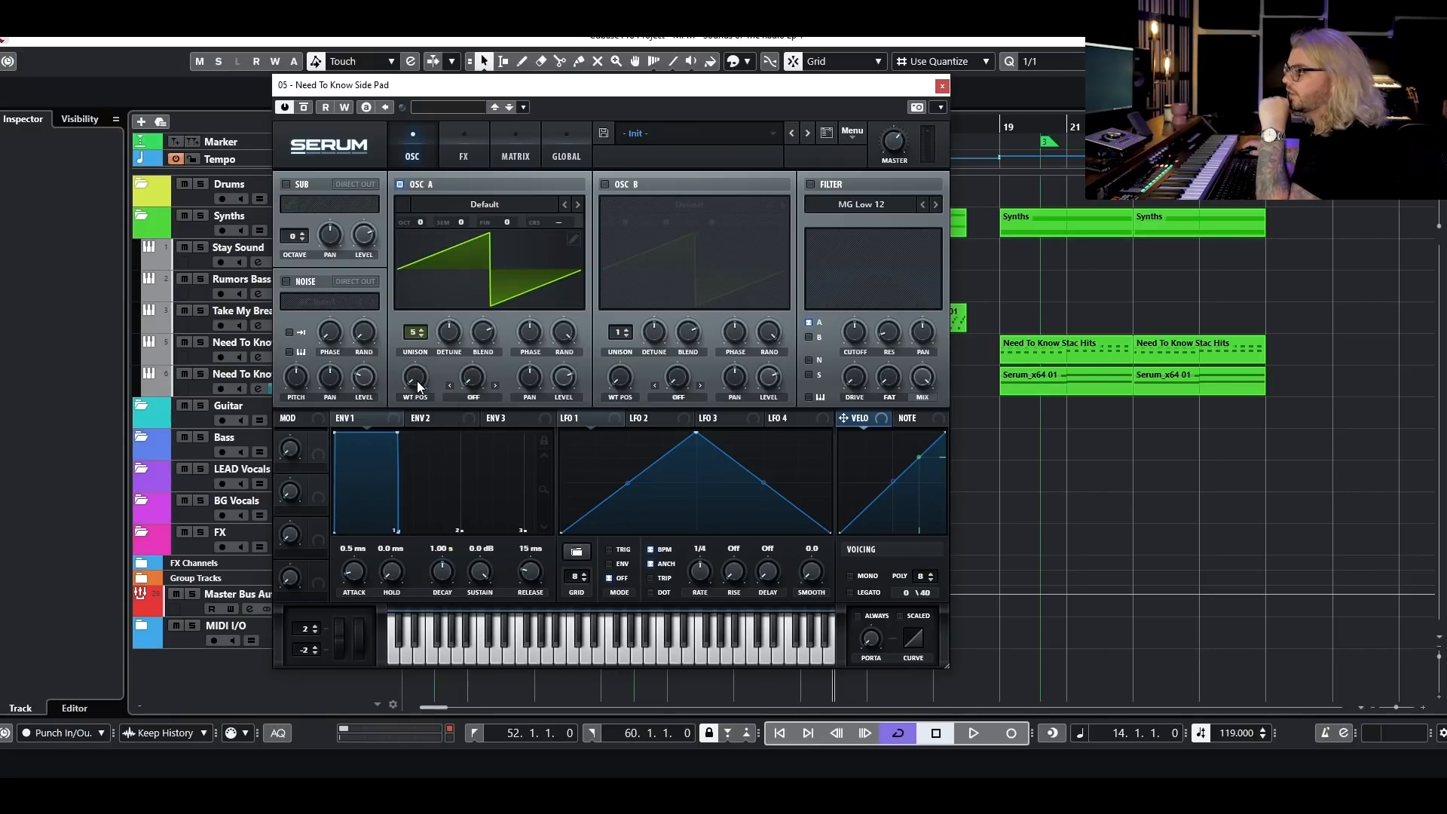
left_click(496, 385)
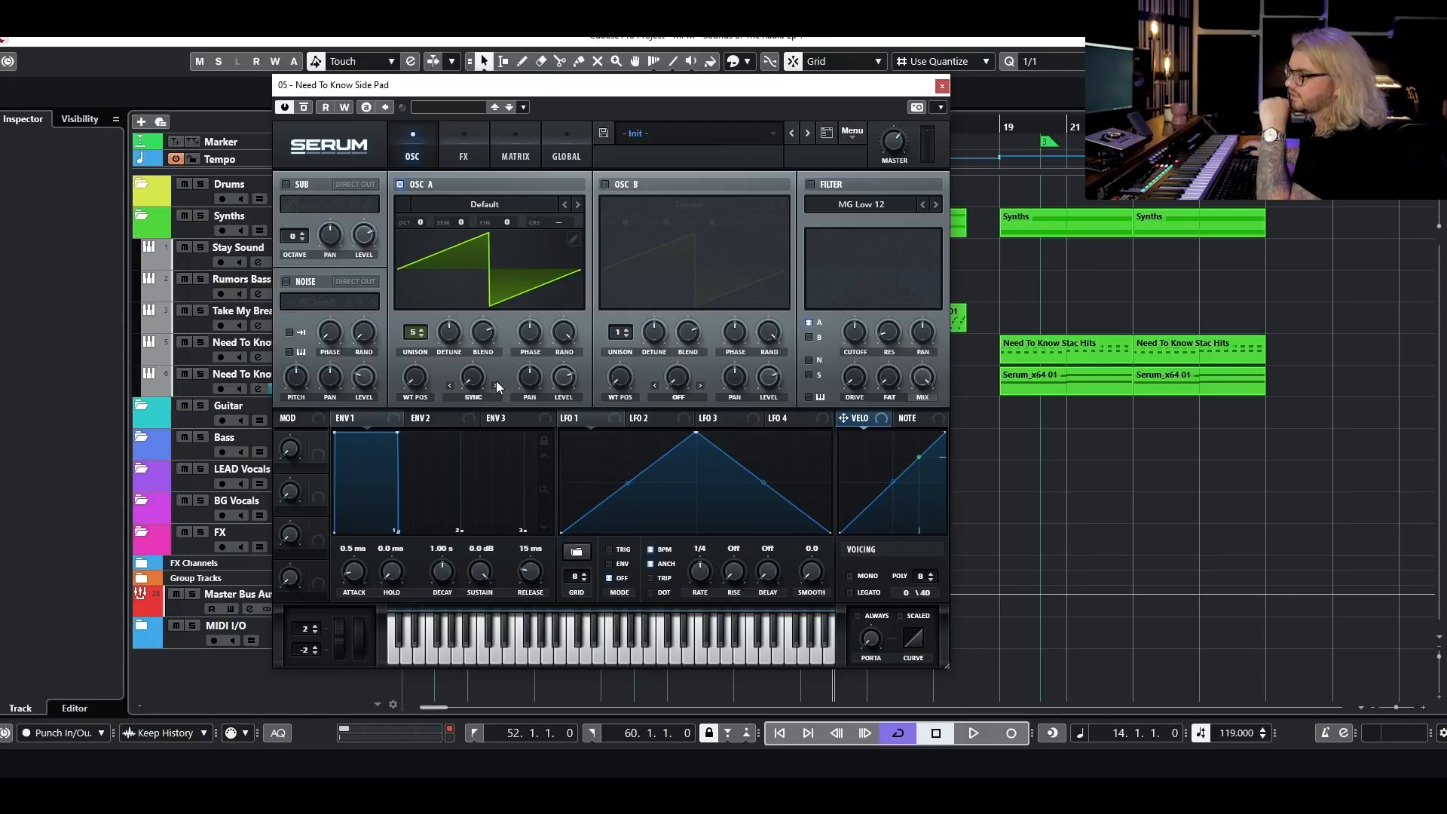
left_click_drag(473, 378, 465, 338)
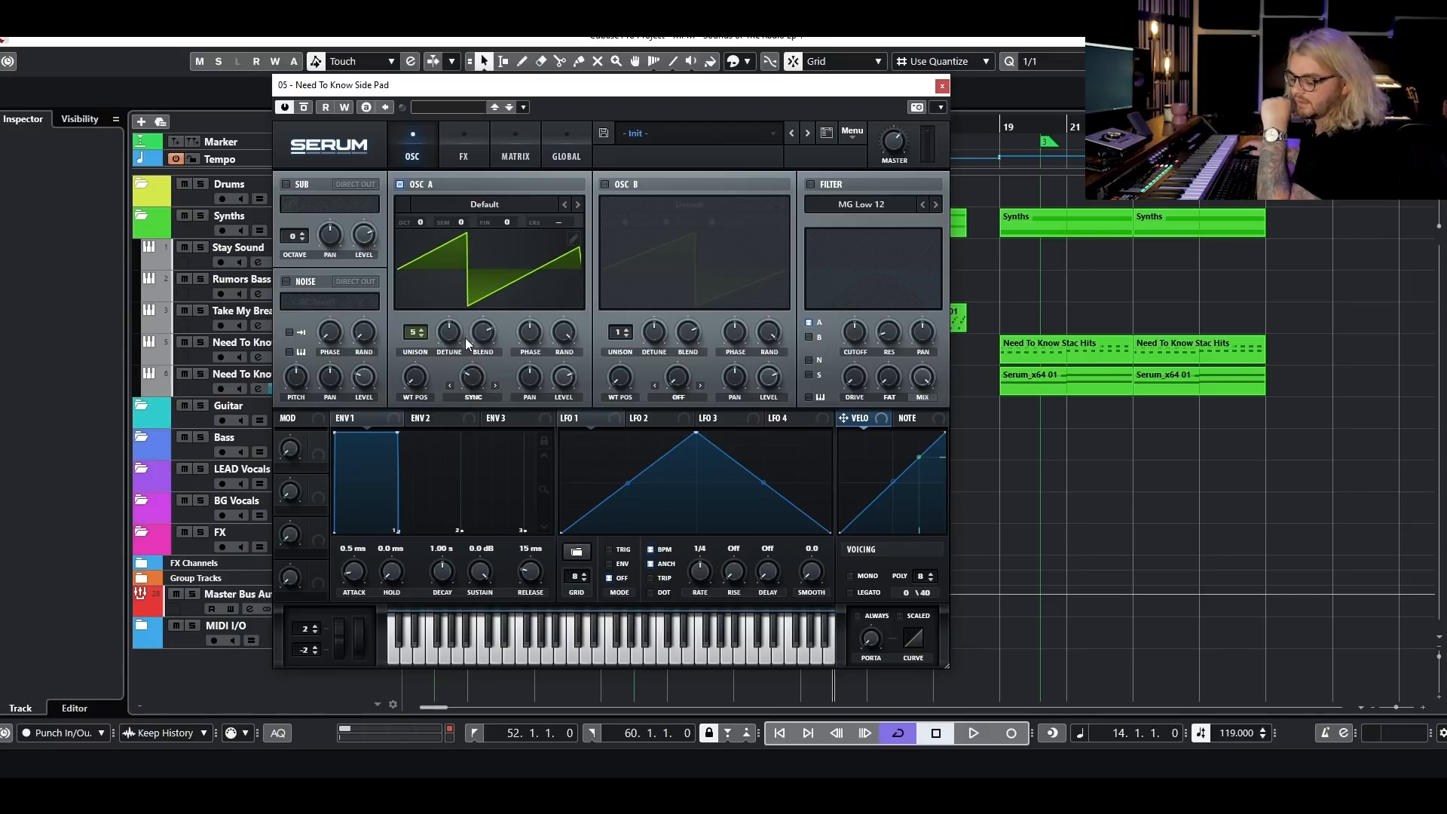
left_click_drag(530, 577, 538, 535)
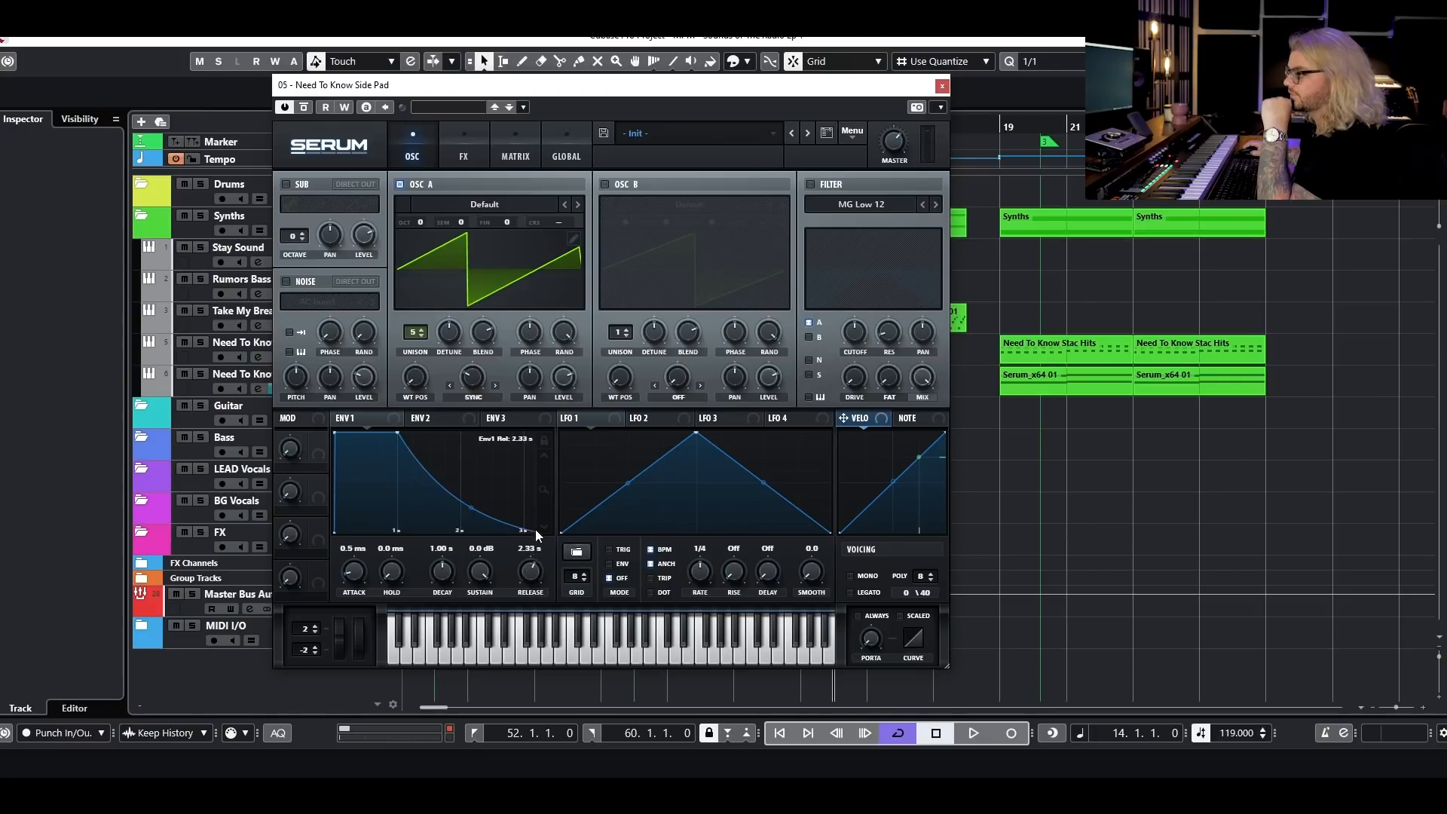
- Solo the Need To Know Side Pad track, audition it from bar 19 and lower its volume to -5.86
left_click_drag(622, 95, 642, 300)
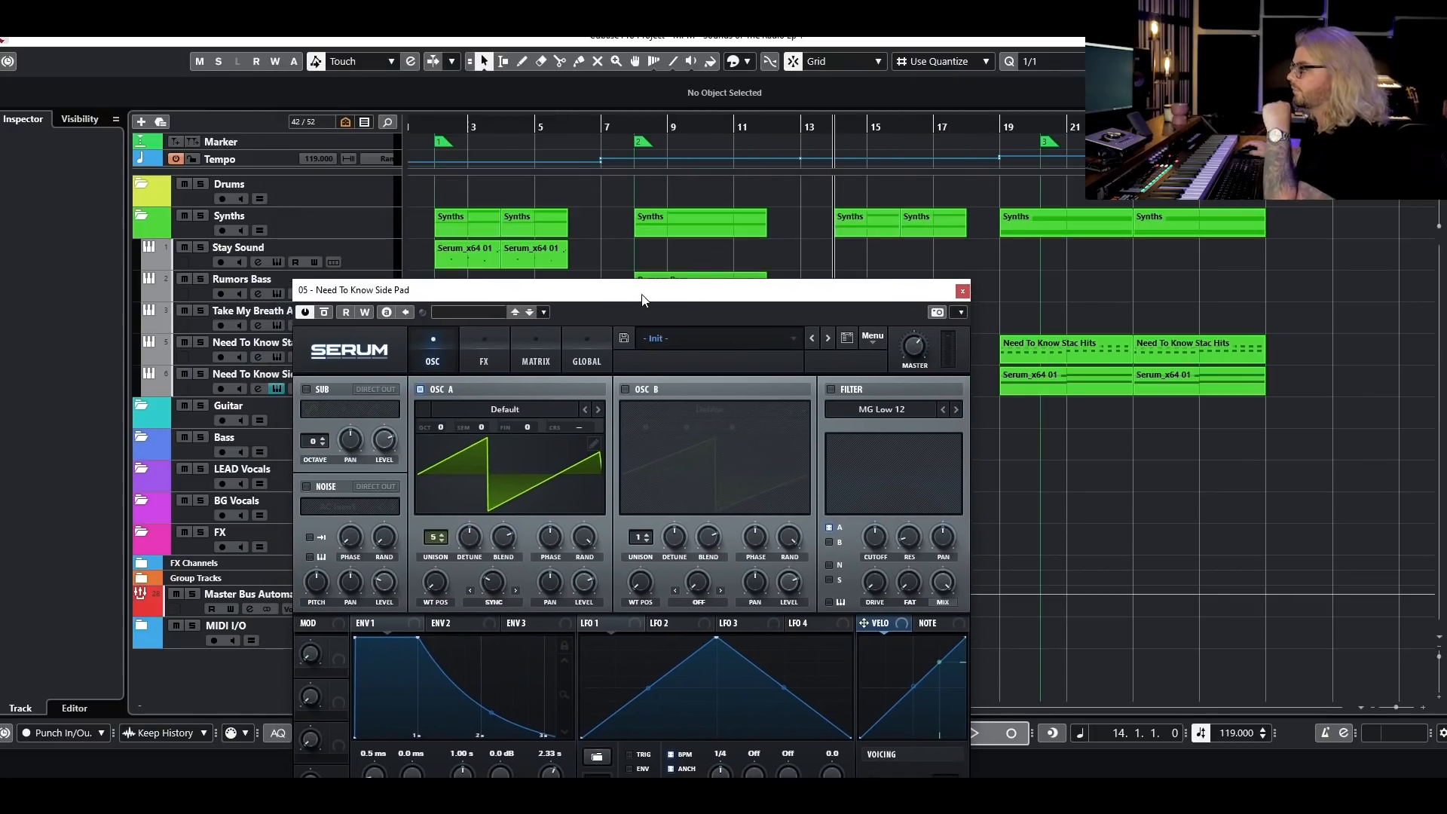
left_click(200, 374)
left_click_drag(1004, 125, 1002, 137)
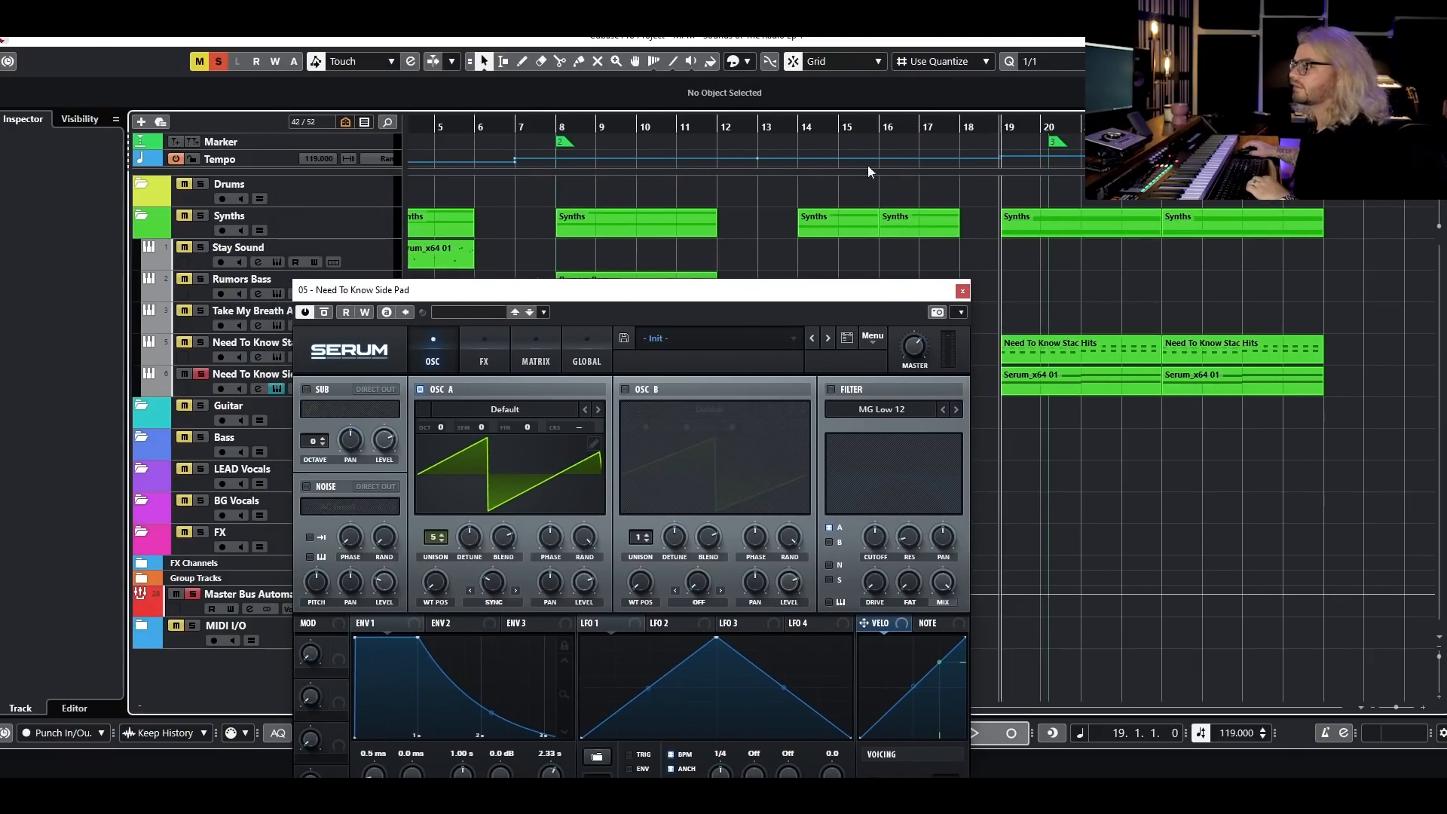
left_click(205, 386)
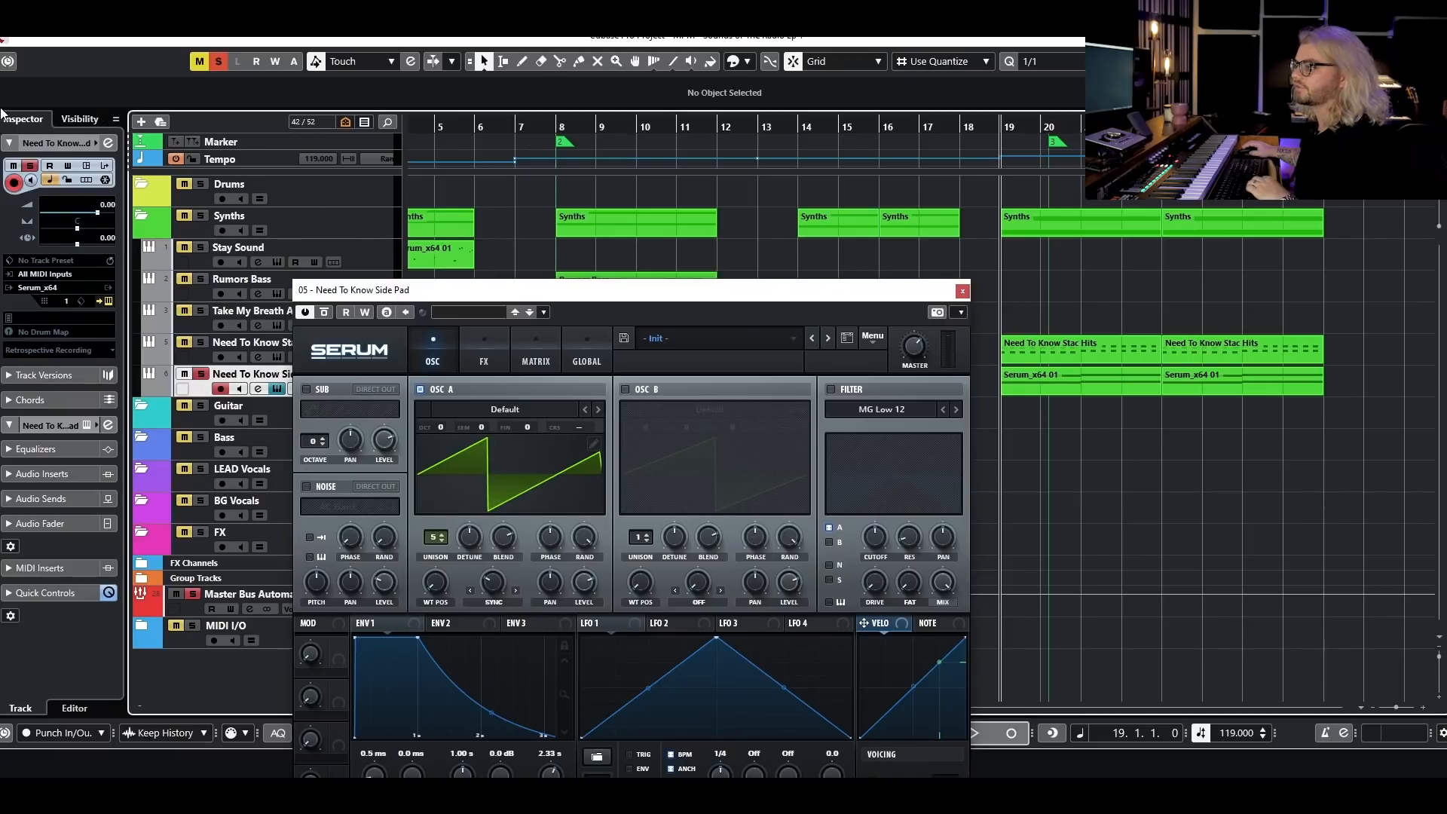
left_click_drag(90, 210, 99, 226)
key("space")
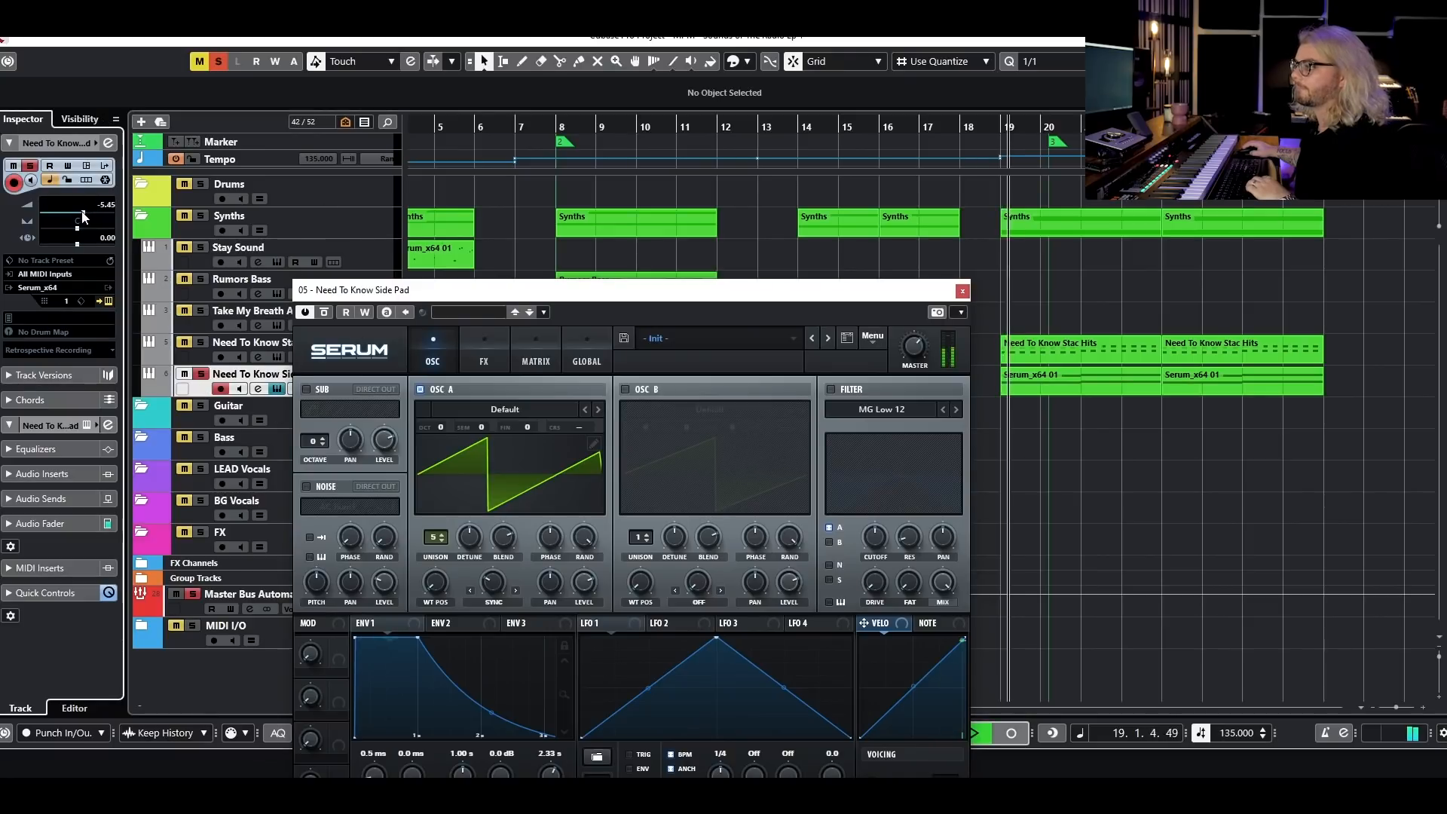
key("space")
- Lower oscillator A to octave -1 and enable oscillator B at octave +1 with the Basic Mg wavetable at position 1
left_click_drag(447, 423, 454, 443)
left_click(623, 391)
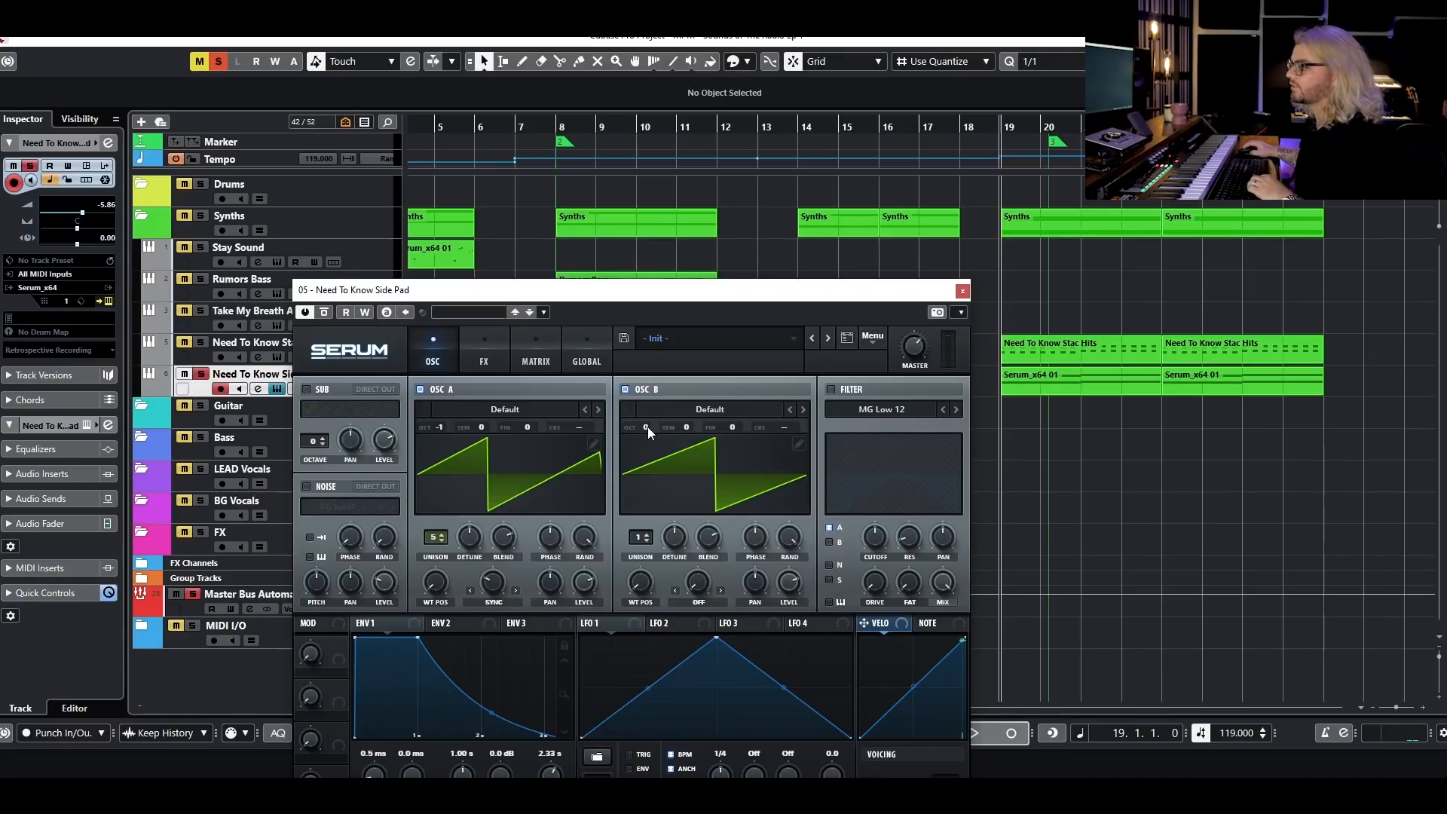
left_click_drag(649, 427, 656, 423)
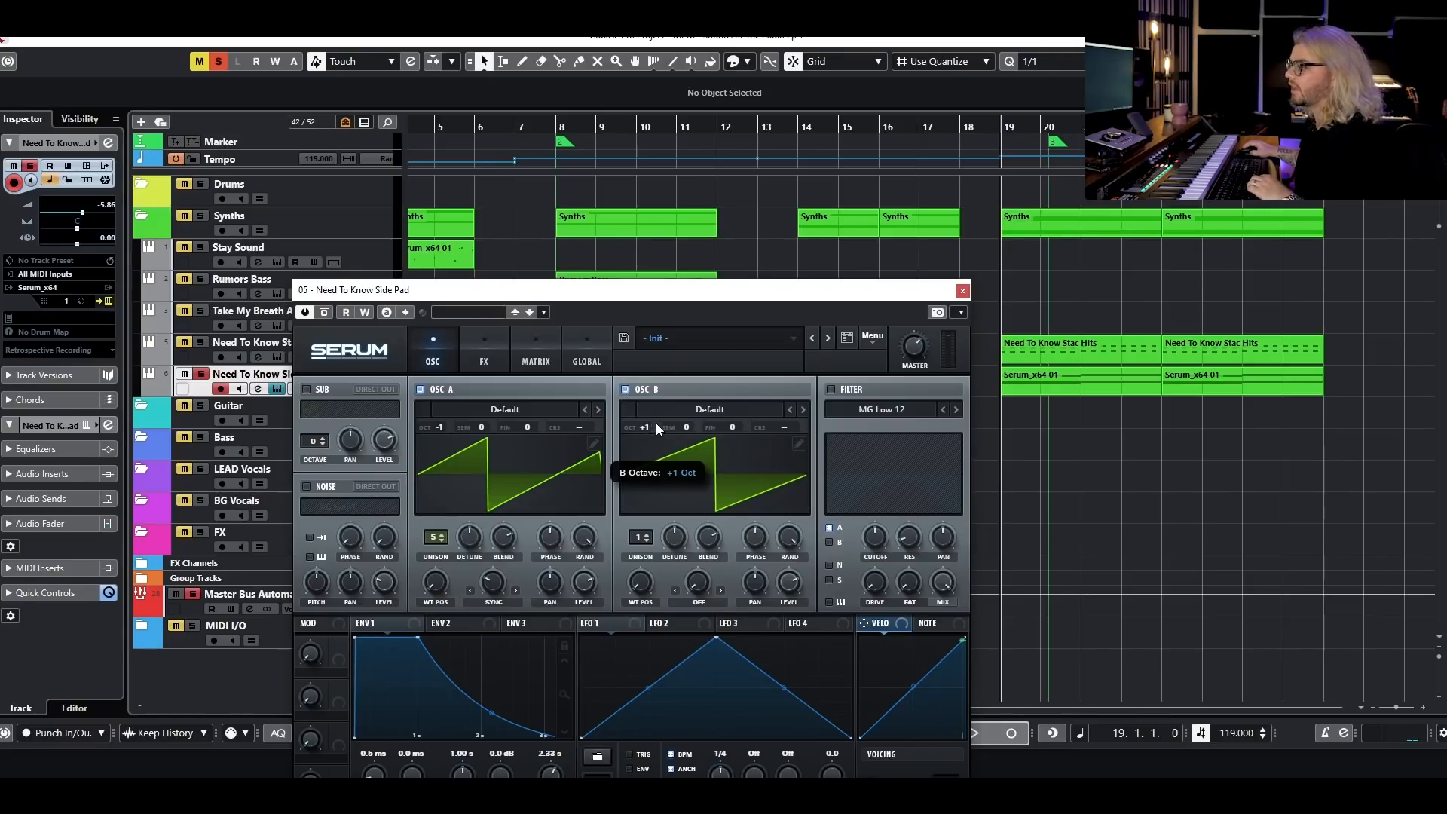
left_click(803, 413)
left_click(804, 414)
left_click(803, 414)
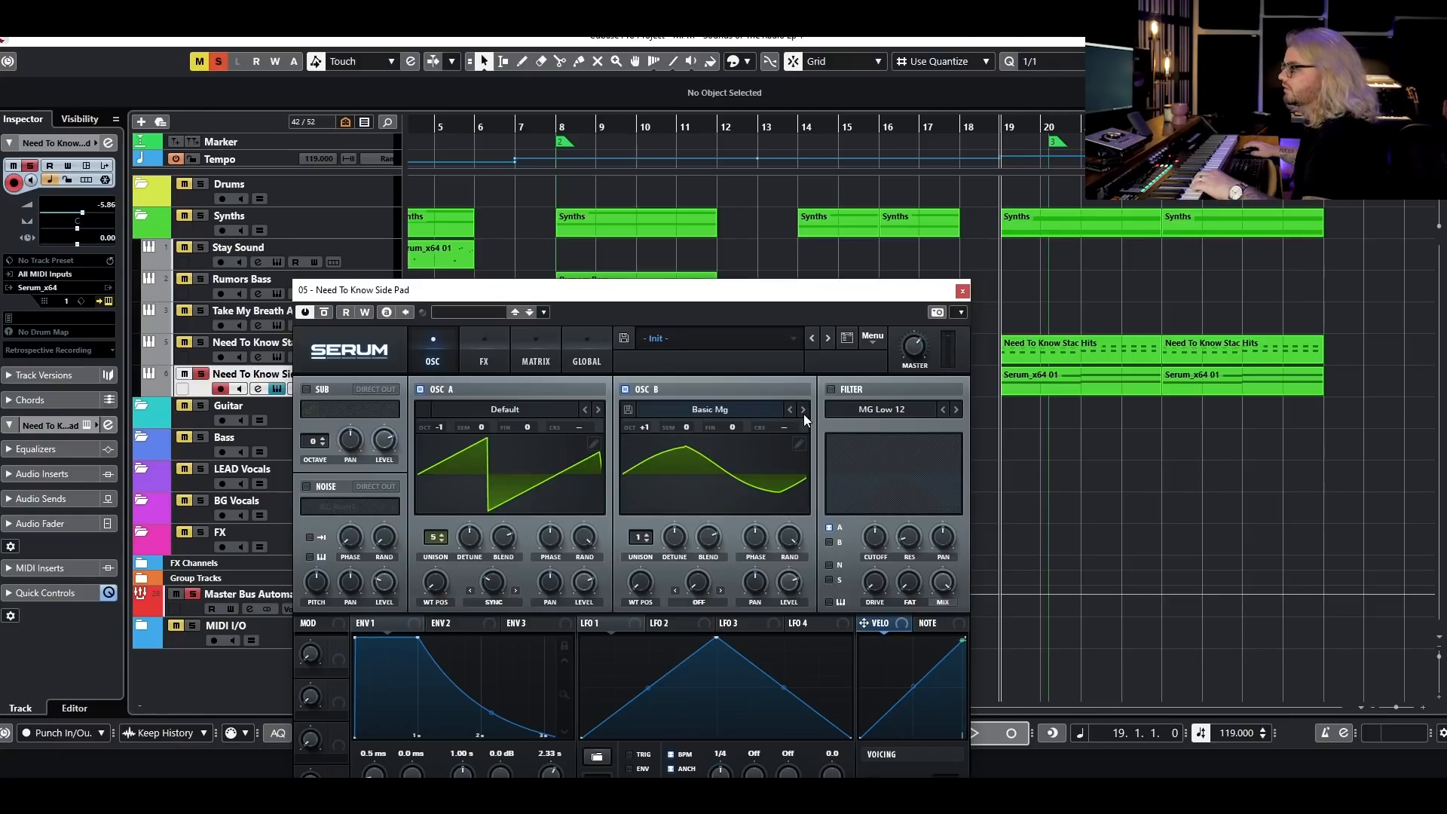
left_click_drag(645, 590, 657, 600)
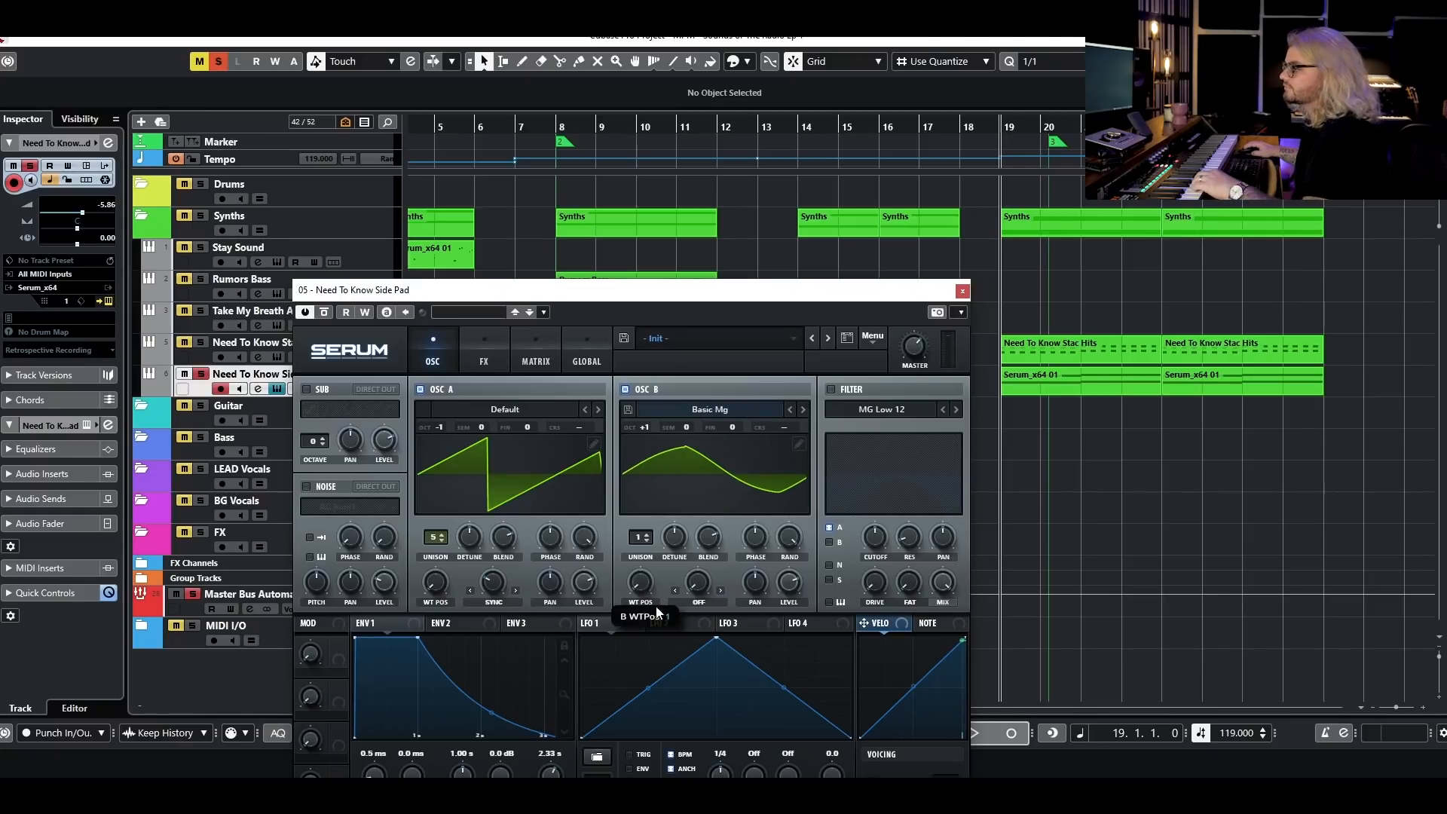
- Enable the filter on the side pad and set its type to Band 24 while auditioning
key("space")
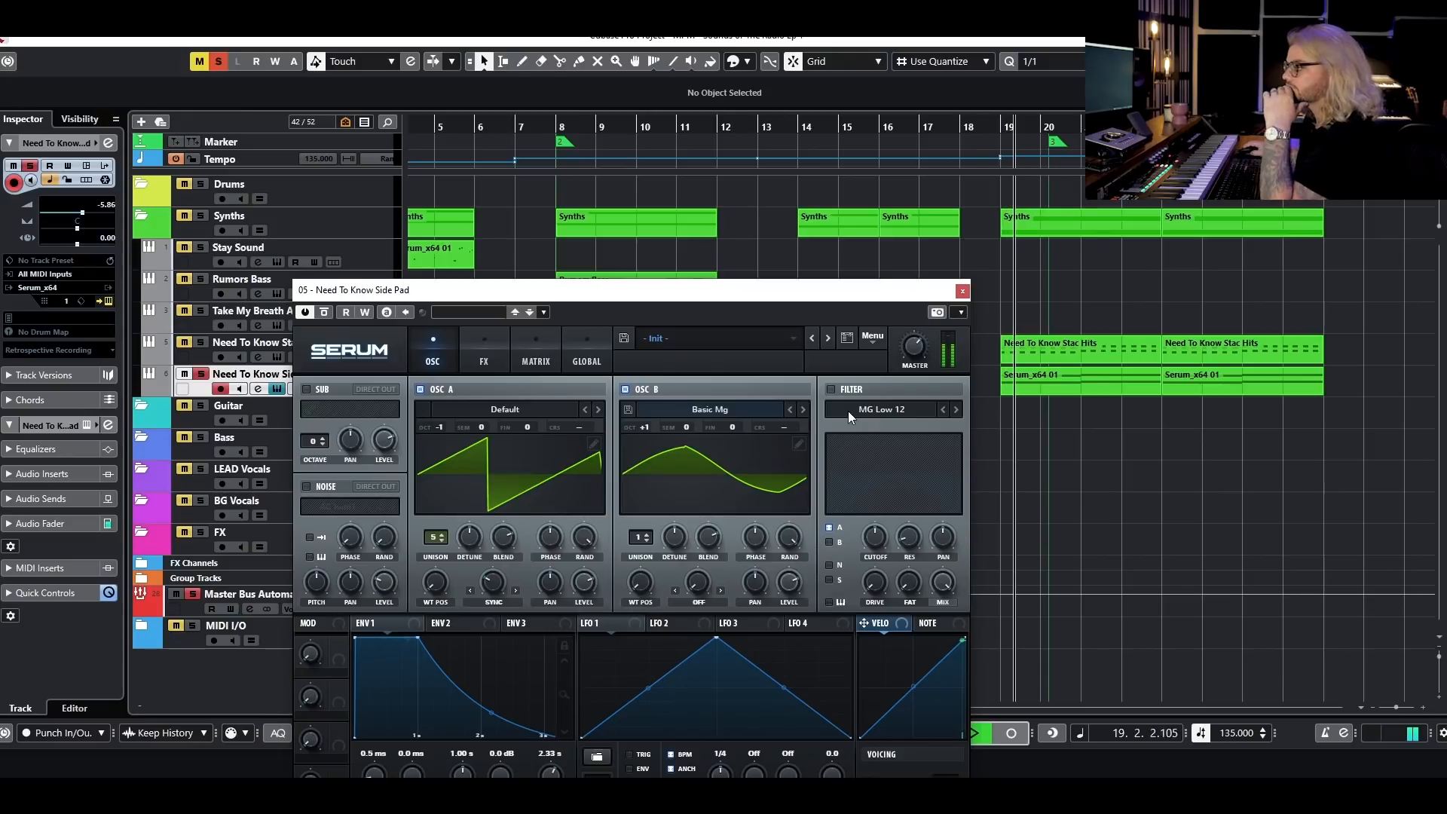
key("space")
left_click(832, 389)
key("space")
left_click(956, 408)
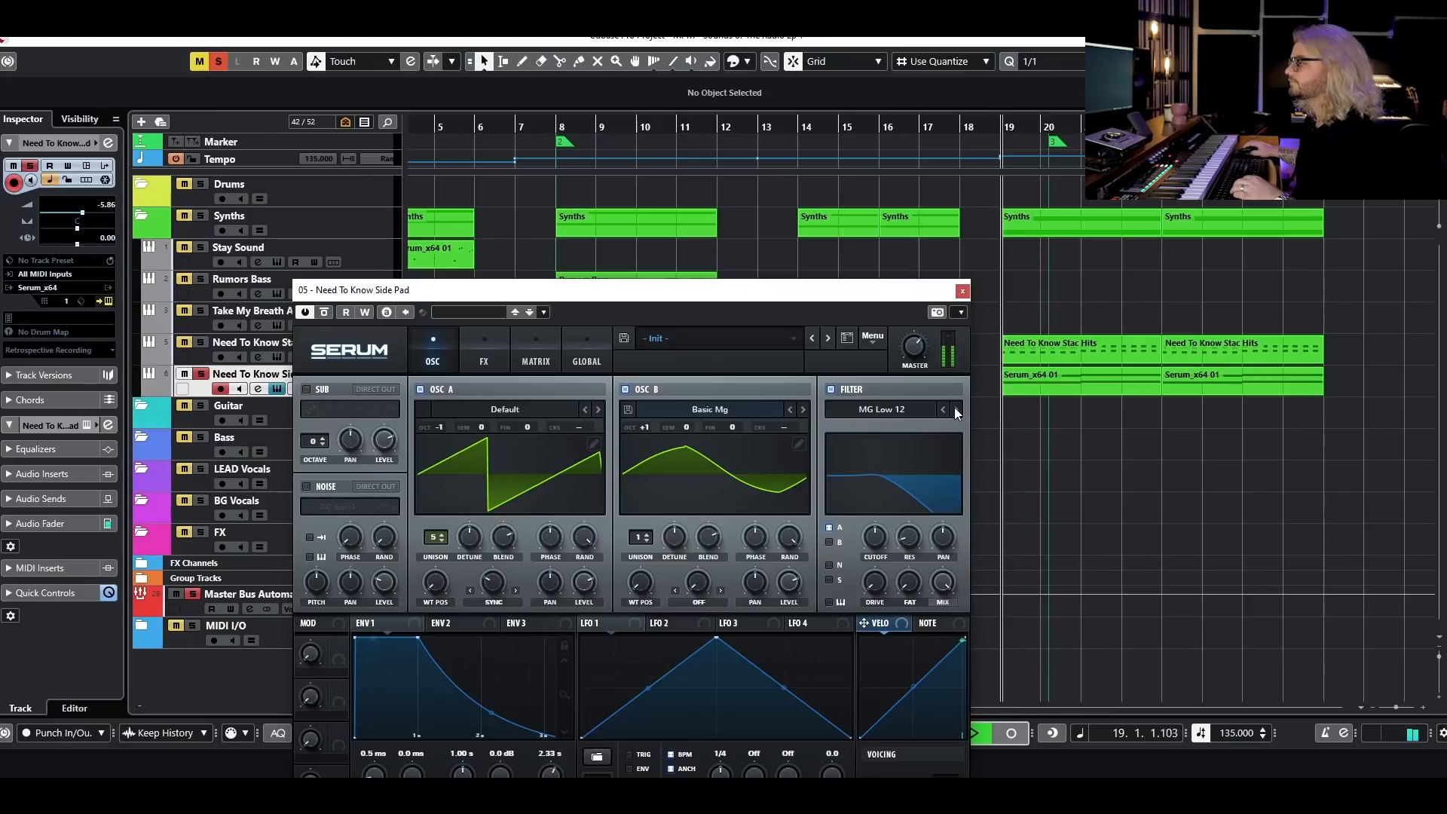
left_click(956, 409)
left_click(956, 409)
left_click(956, 409)
left_click(956, 409)
left_click(955, 410)
left_click(956, 409)
left_click(955, 409)
key("space")
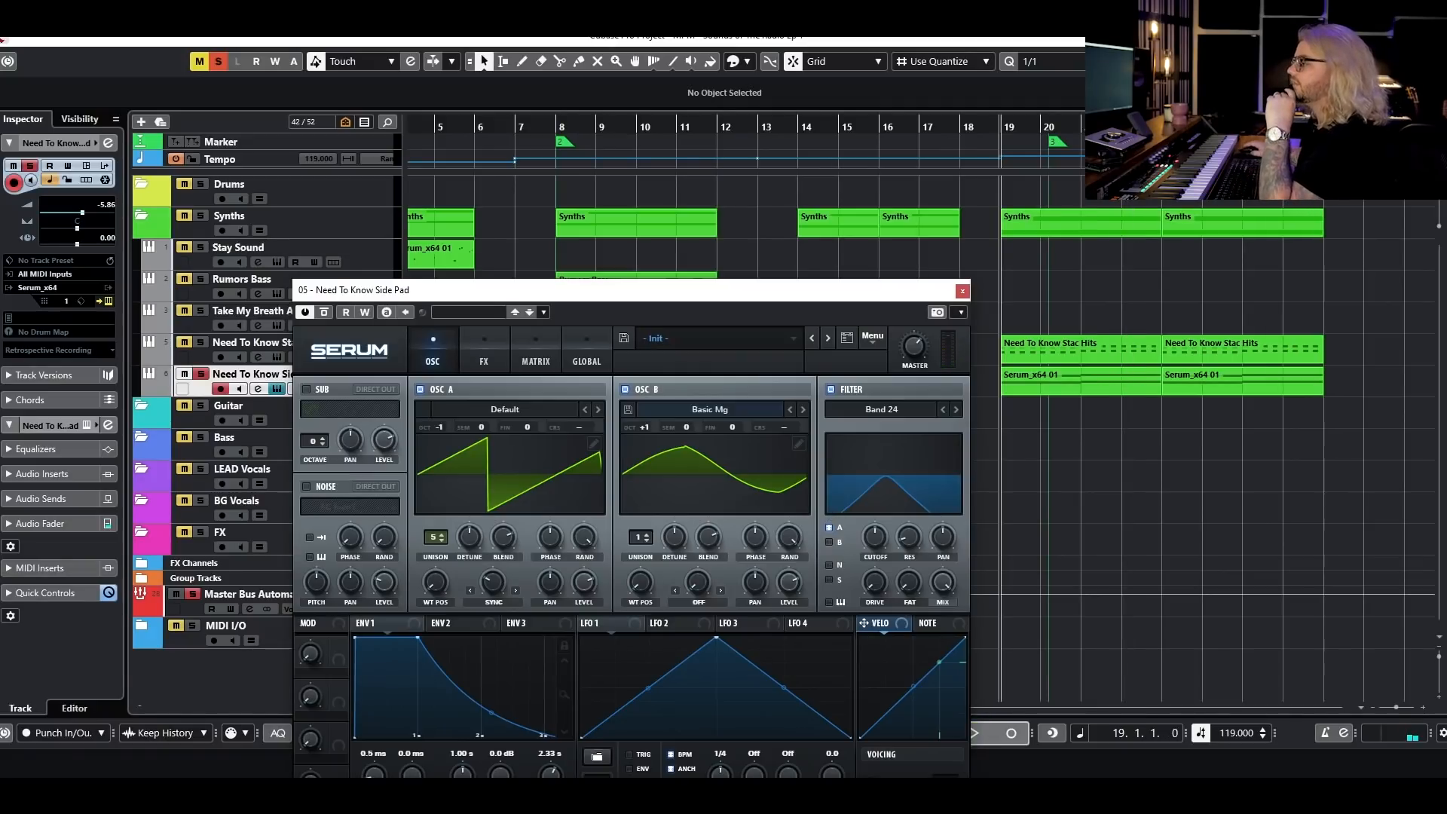
- Route oscillator B through the filter and fine-tune the band-pass cutoff during playback
left_click(829, 543)
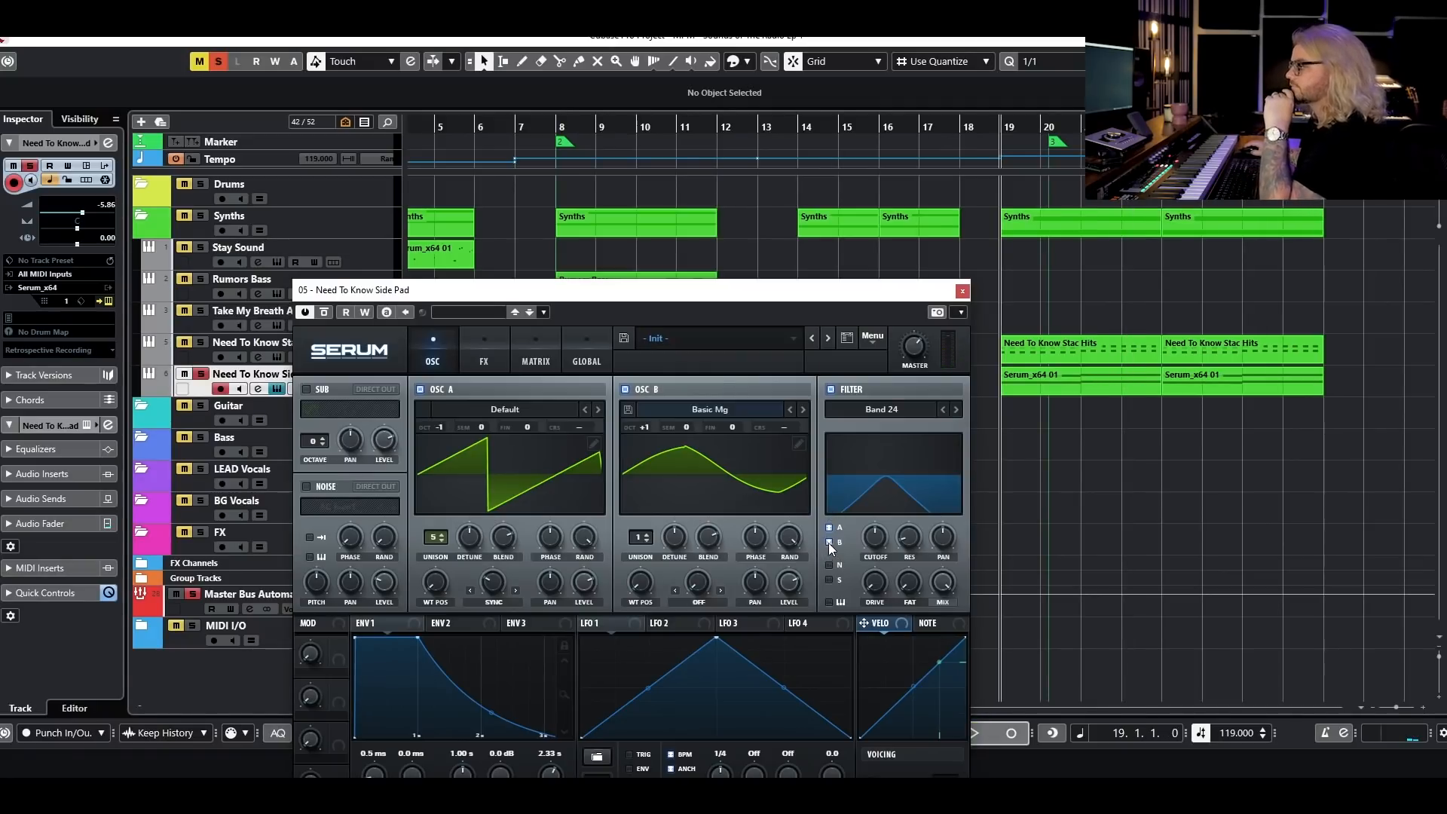
key("space")
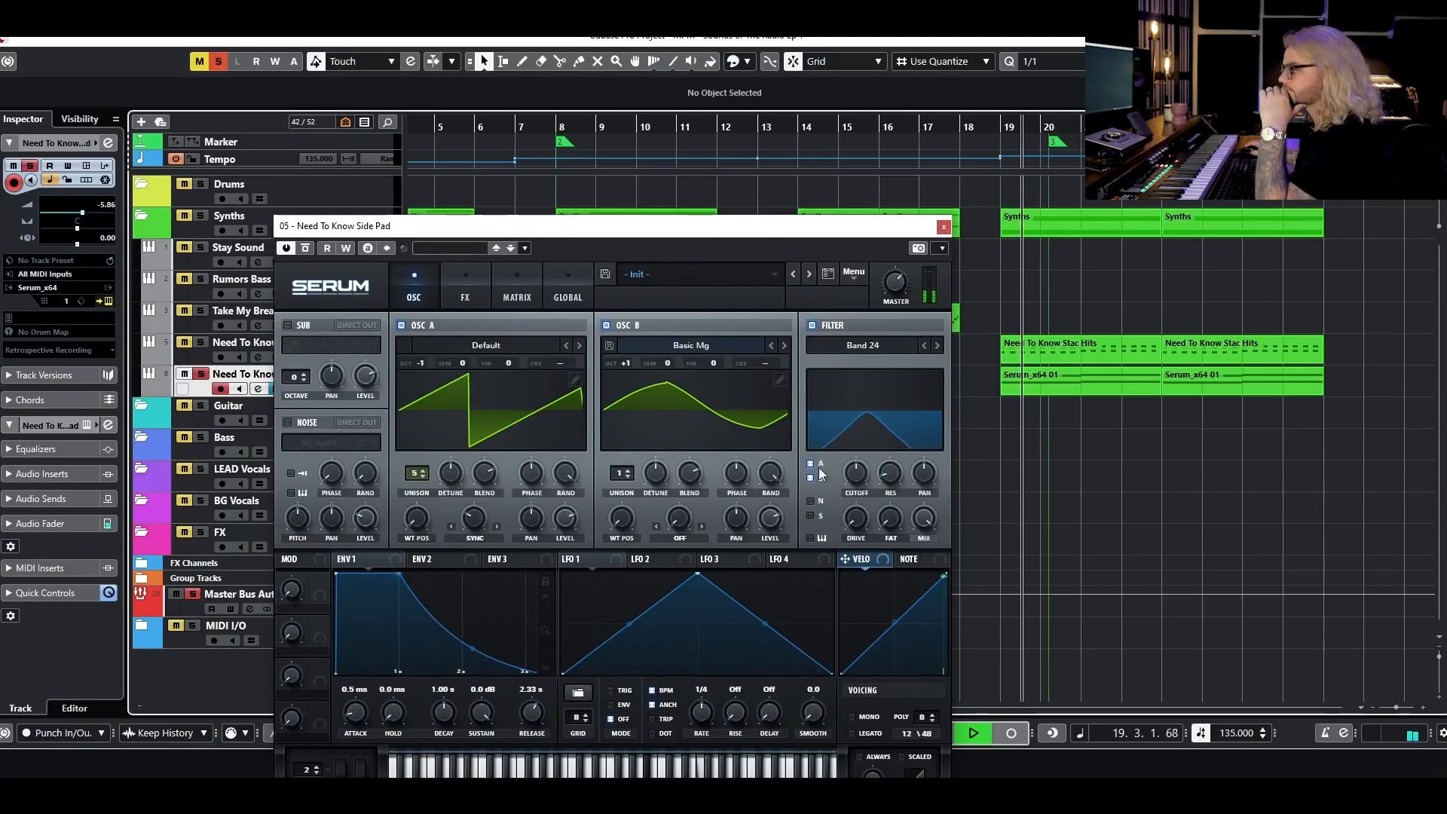
left_click_drag(850, 479, 855, 478)
key("space")
- Set oscillator B to 7 unison voices and shorten envelope 1's release to 1.59 s while auditioning
left_click_drag(623, 474, 640, 422)
key("space")
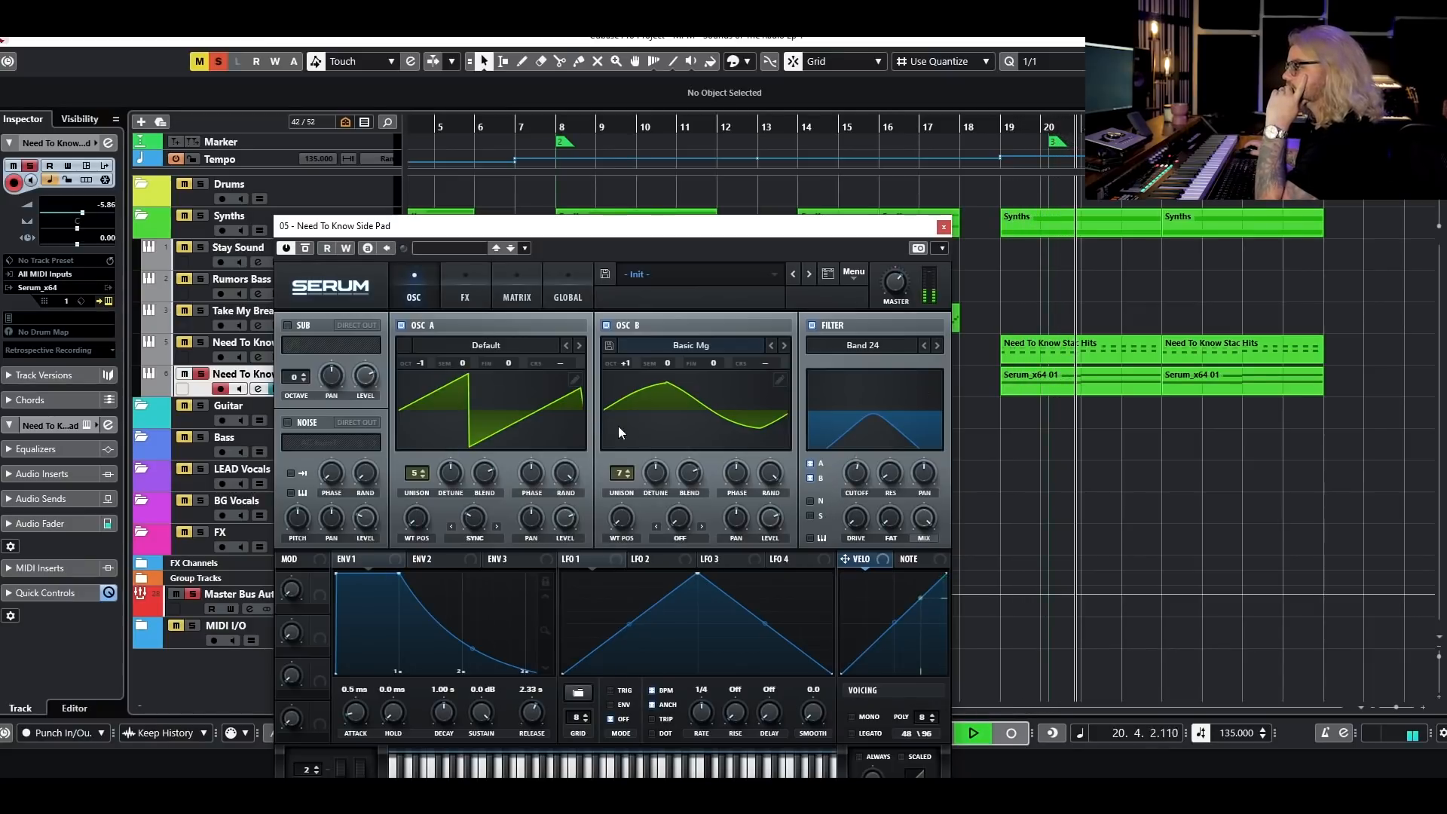
left_click_drag(536, 673, 498, 671)
key("space")
- Enable the Hyper/Dimension effect, set the Dimension mix to about 18% and audition the pad
left_click(462, 297)
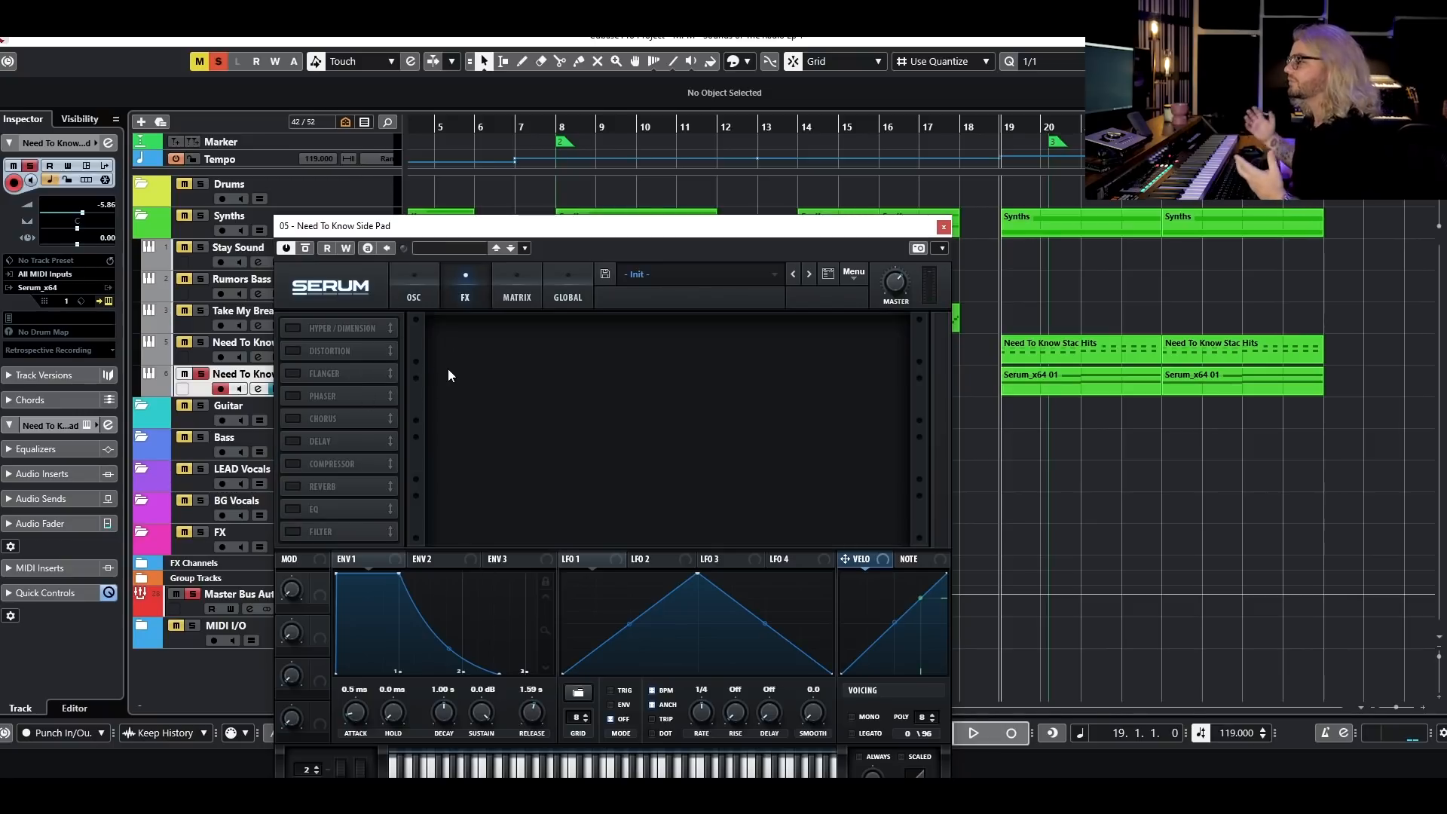
left_click(291, 328)
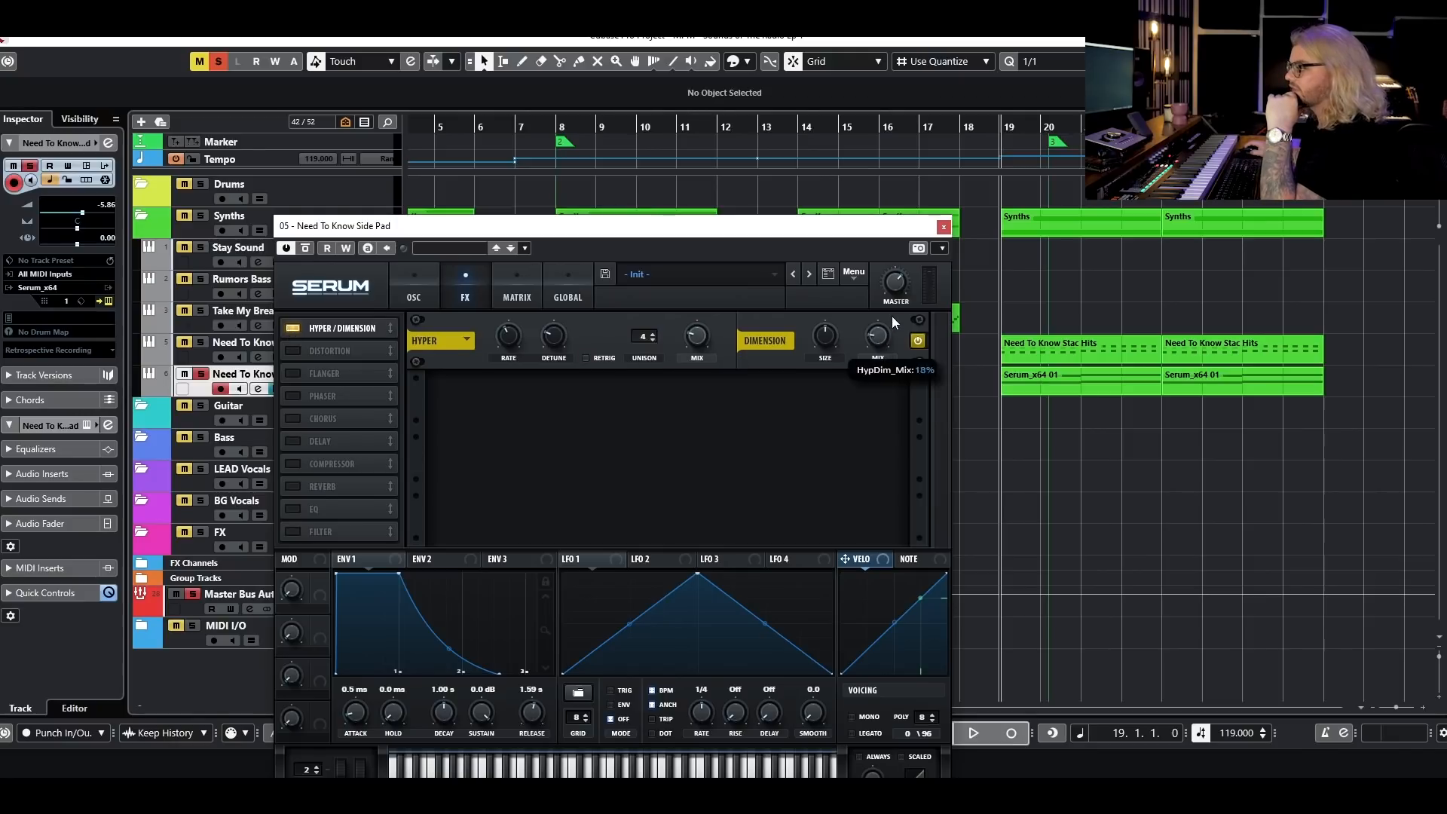
key("space")
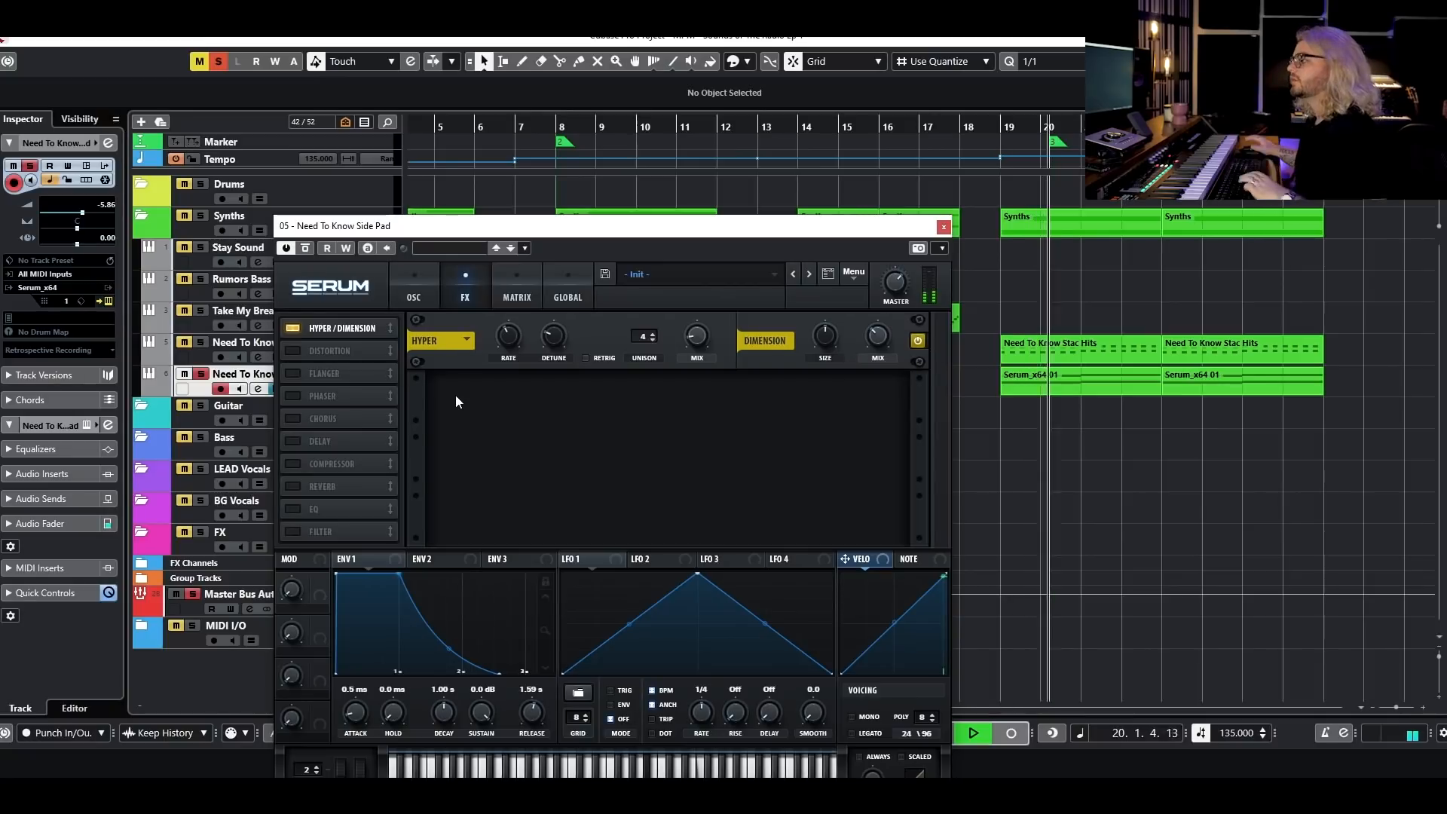
key("space")
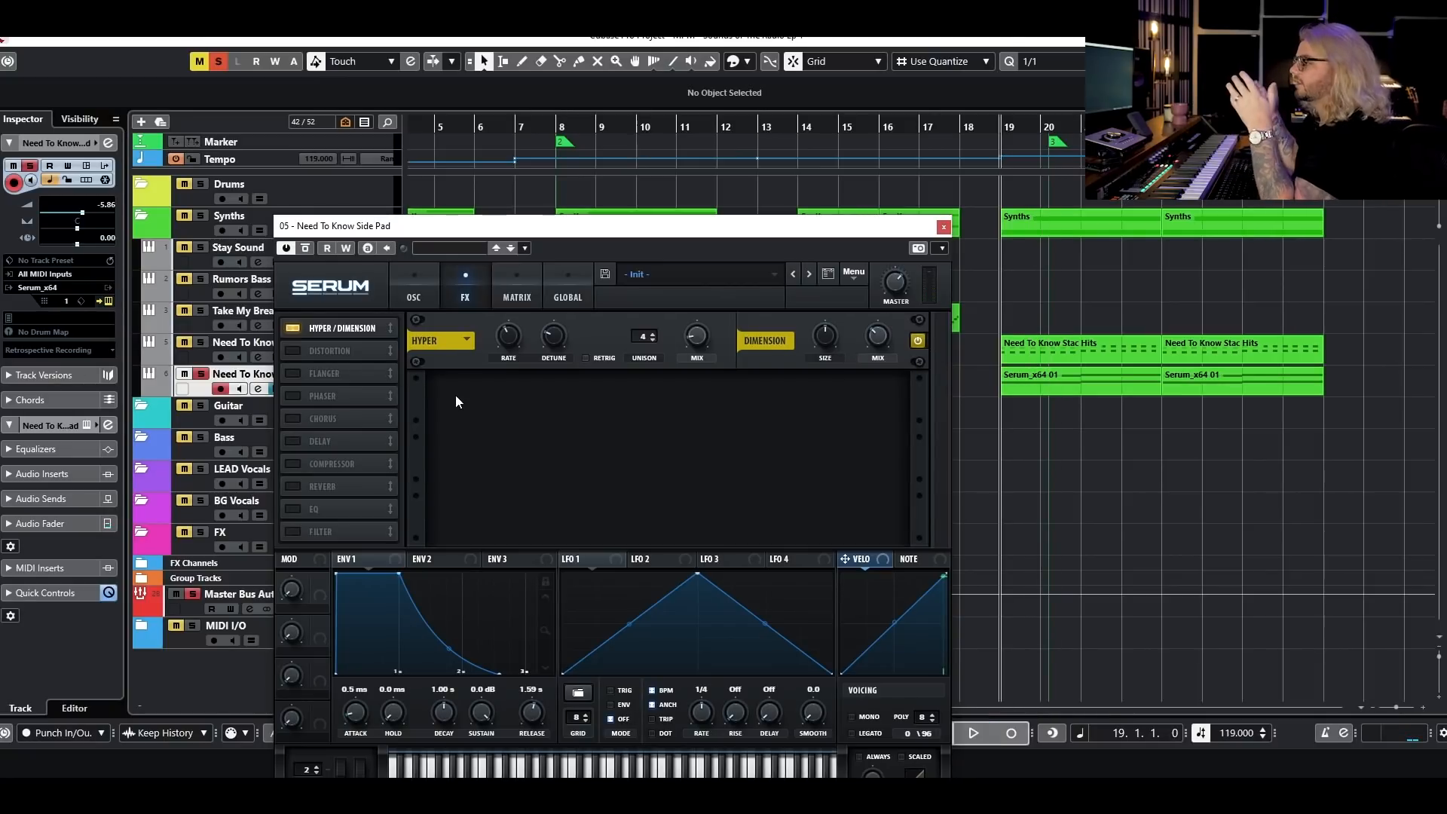
- Enable Tube distortion with its filter shape moved to band-pass and the drive at about 67%, and start playback
left_click(302, 351)
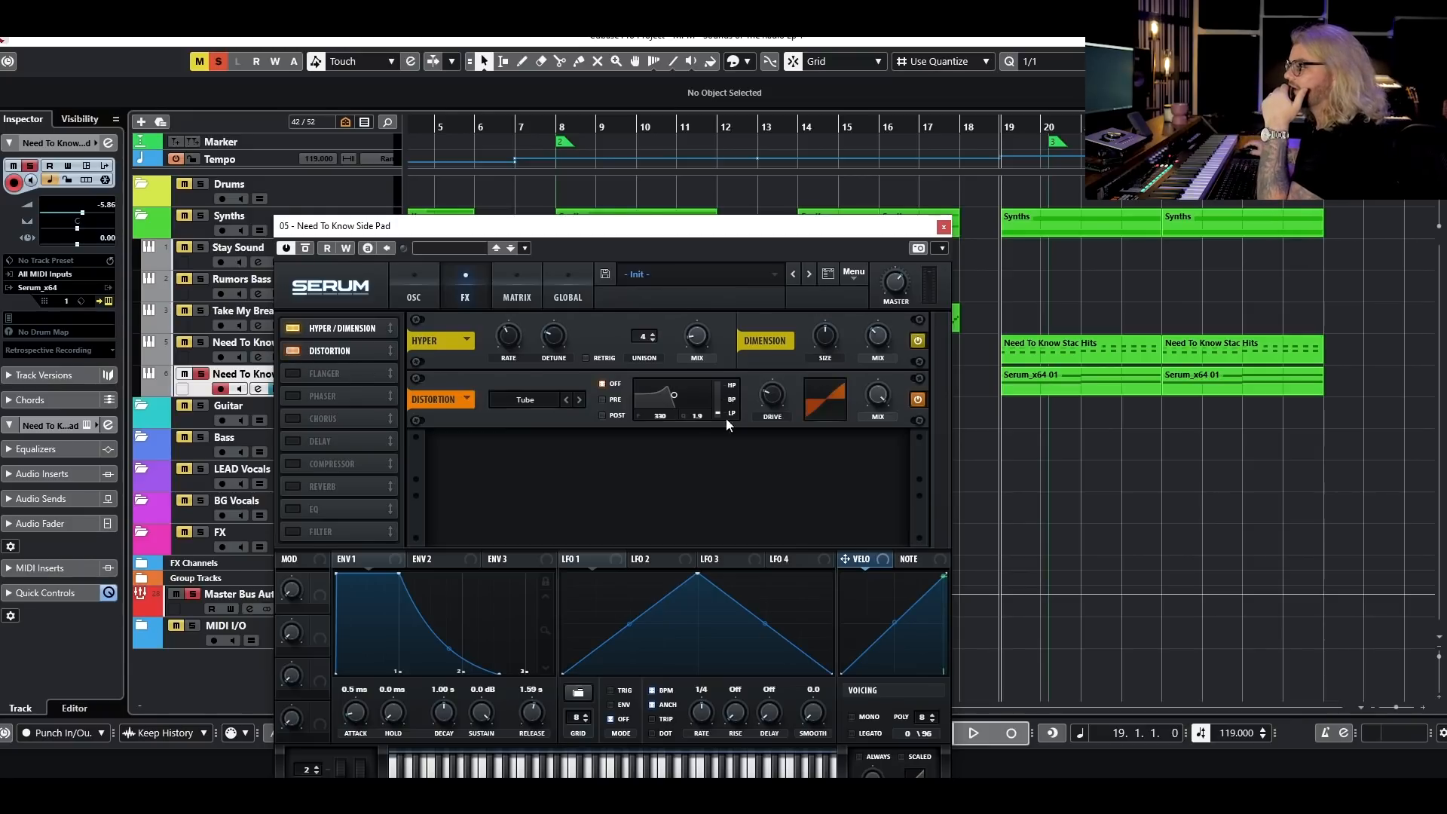
left_click_drag(716, 419, 719, 399)
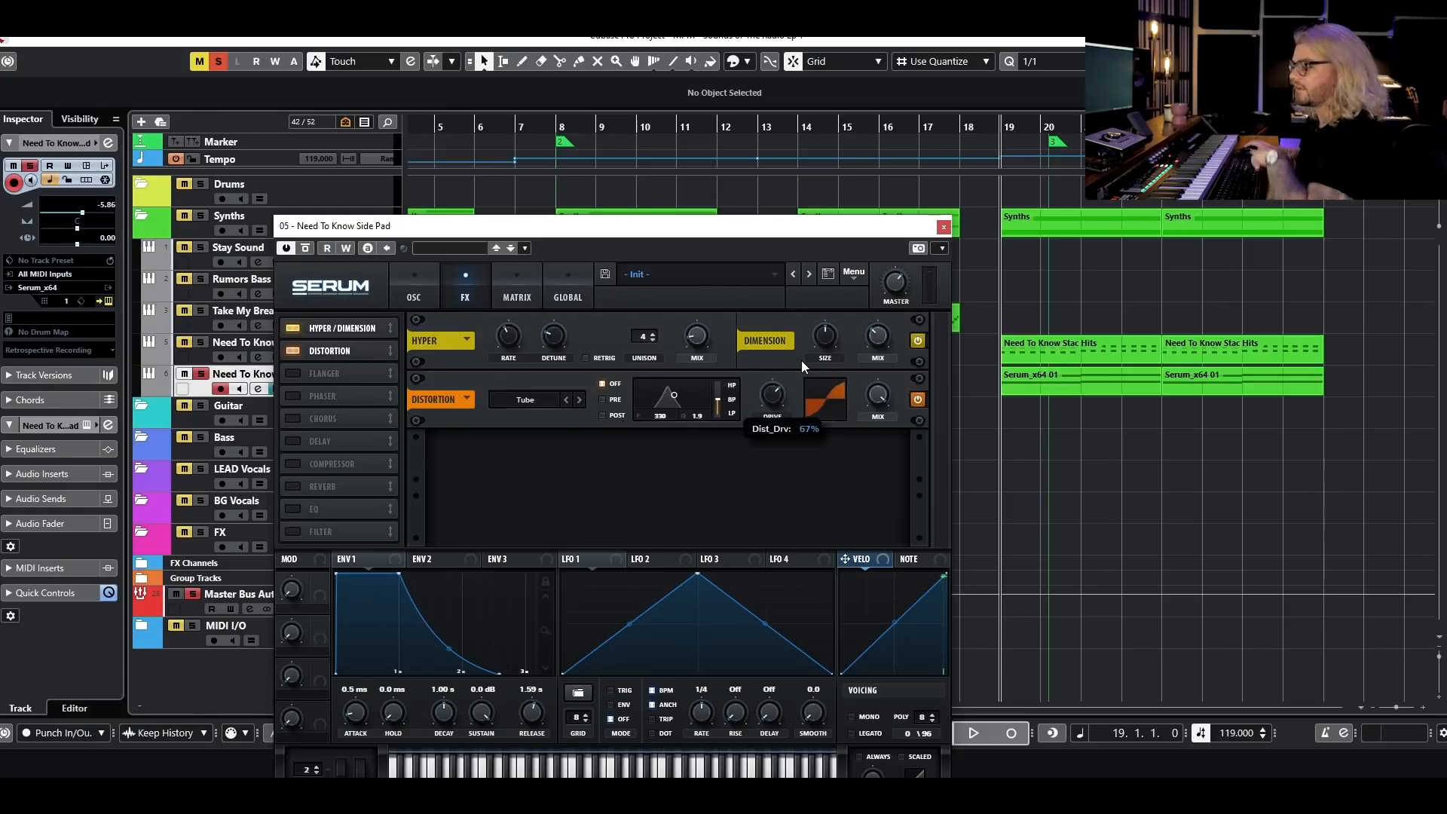
key("space")
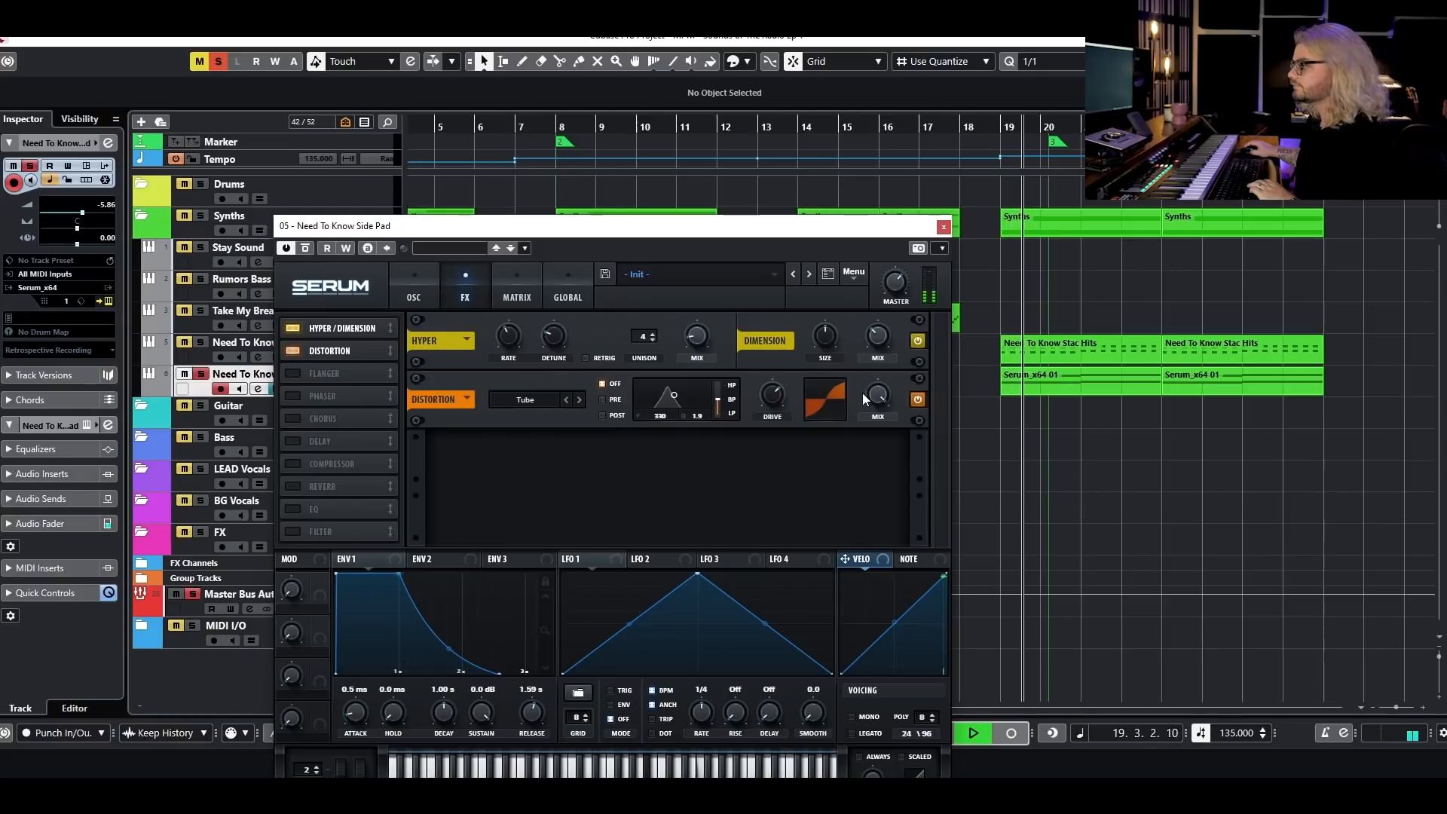
- Set the distortion filter to about 1130 Hz with Q 1.0, switch the distortion mode to SoftClip and audition the pad
left_click_drag(673, 395, 688, 406)
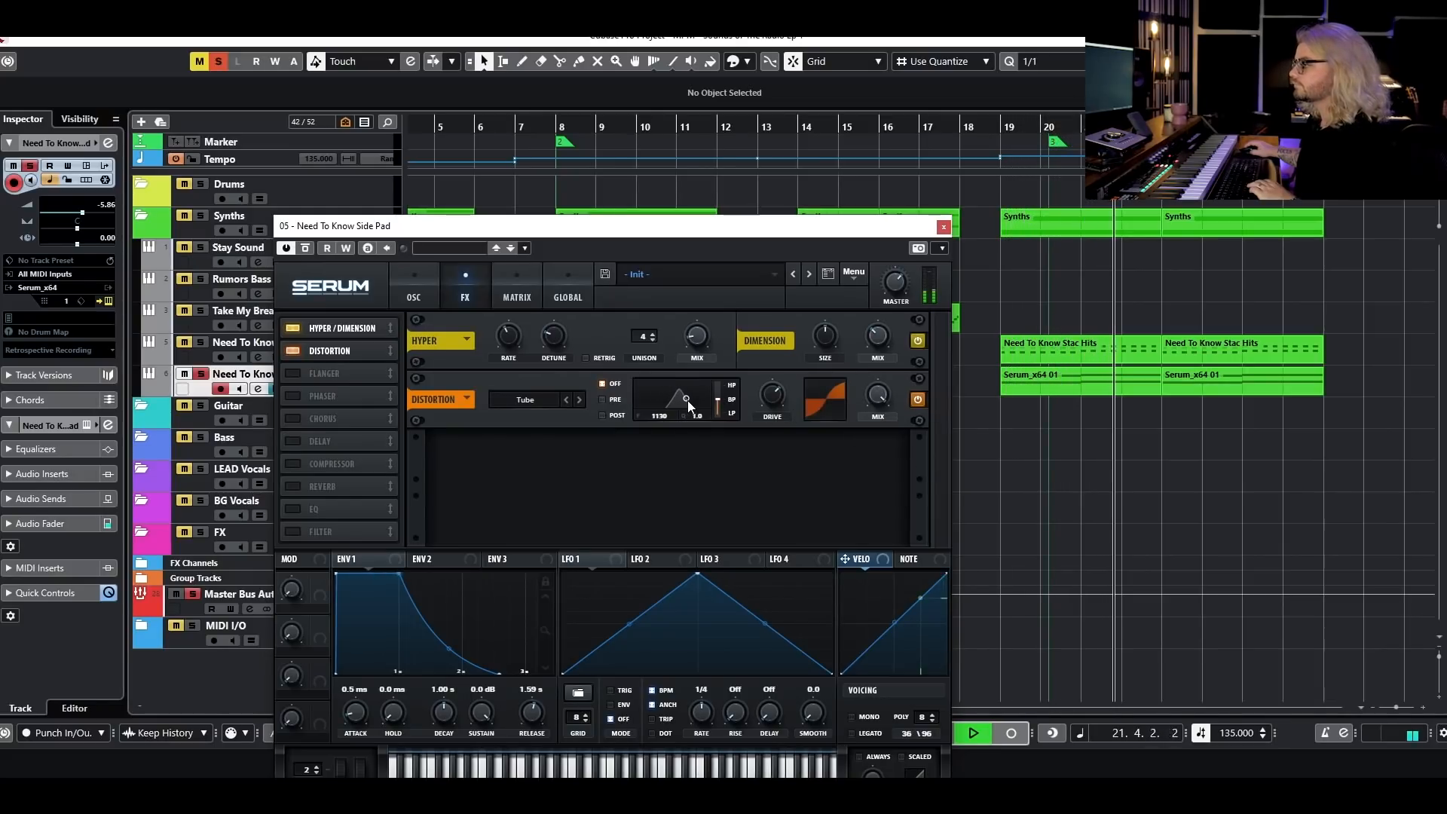
left_click(580, 400)
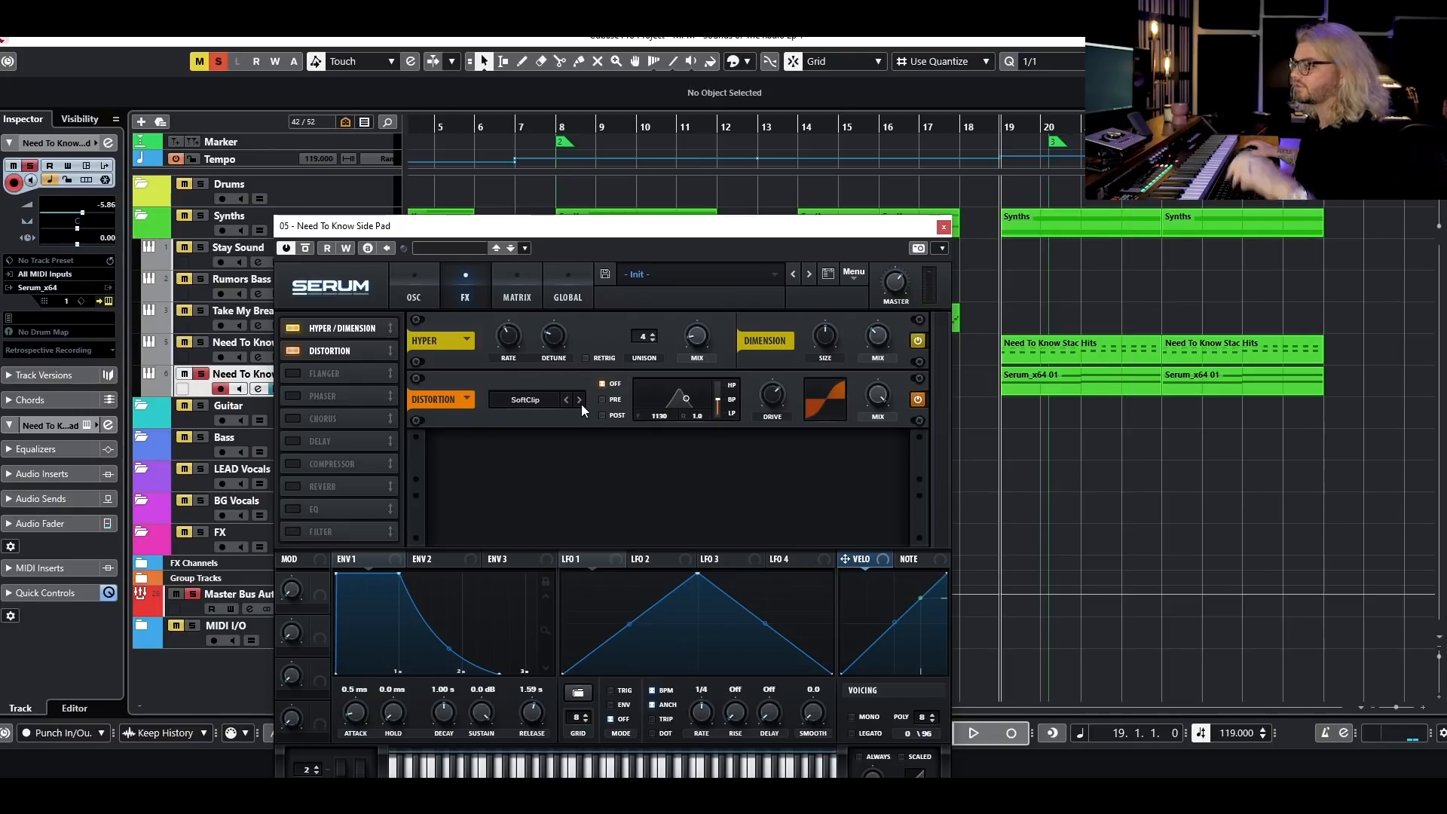
key("space")
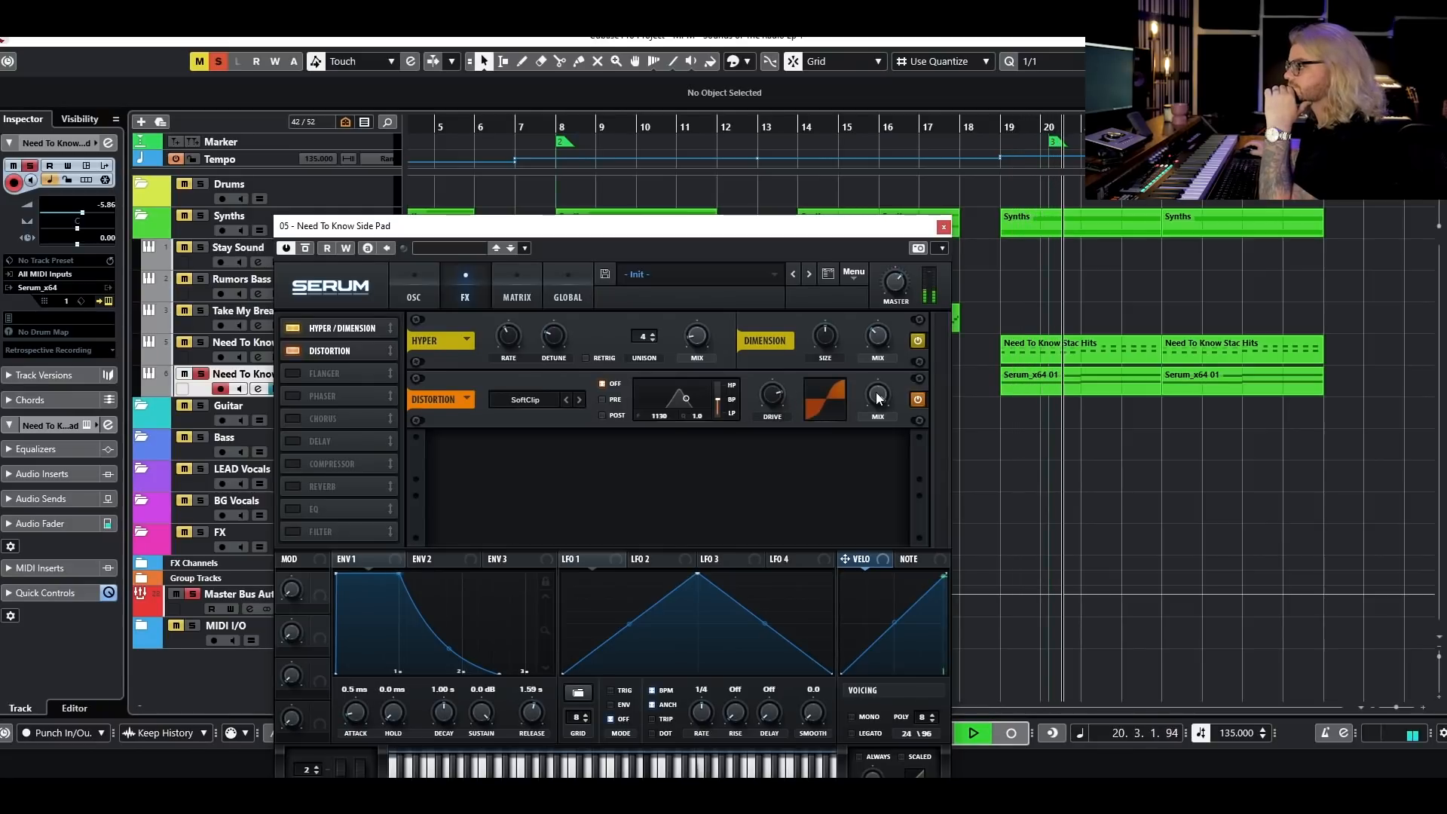
key("space")
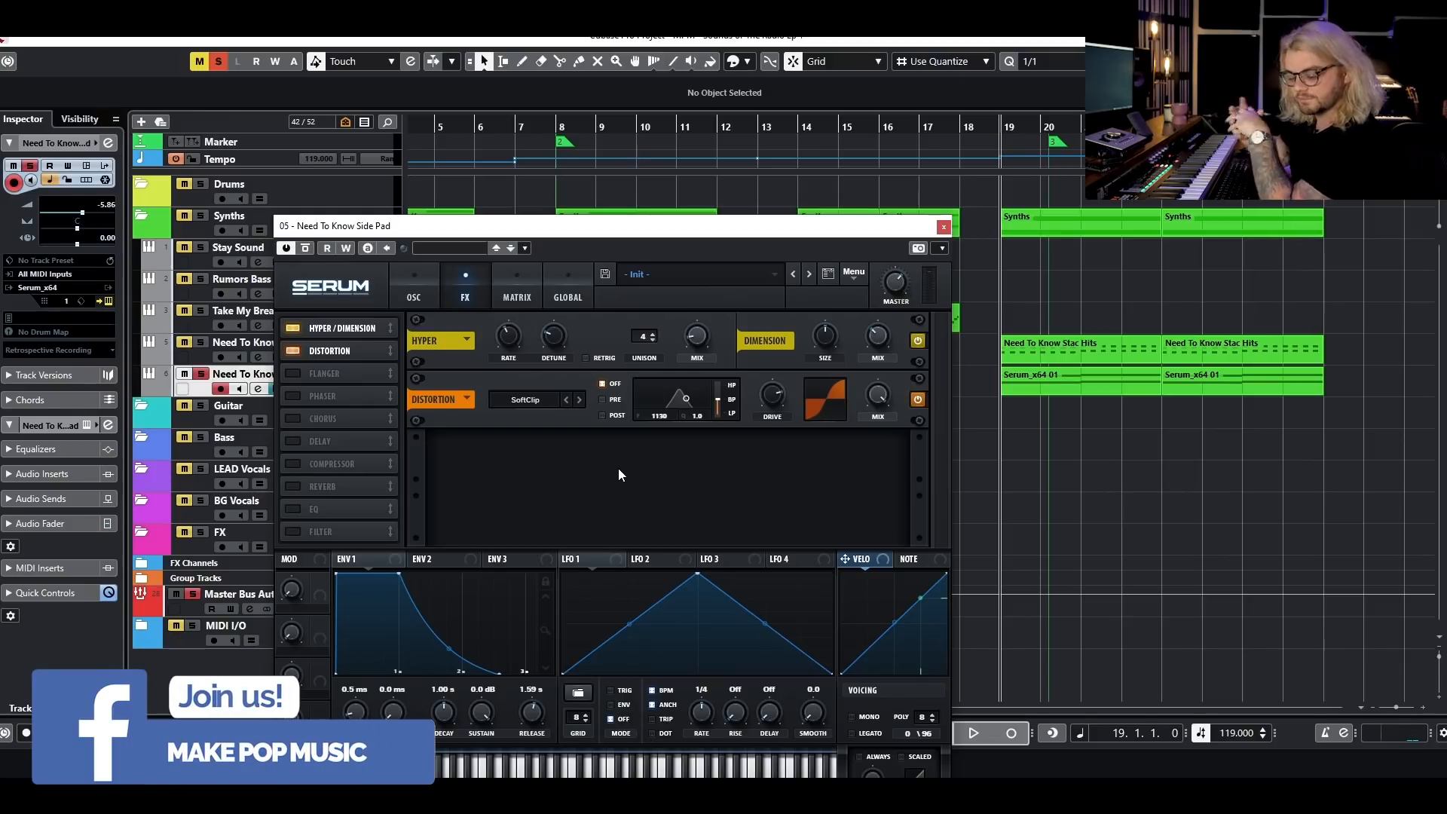
- Enable the flanger and chorus effects and fine-tune their wet/dry mix amounts while auditioning the pad
left_click(294, 373)
left_click(293, 418)
left_click_drag(877, 511, 871, 548)
left_click_drag(878, 457, 855, 517)
key("space")
left_click_drag(876, 460, 876, 455)
left_click_drag(875, 514, 880, 508)
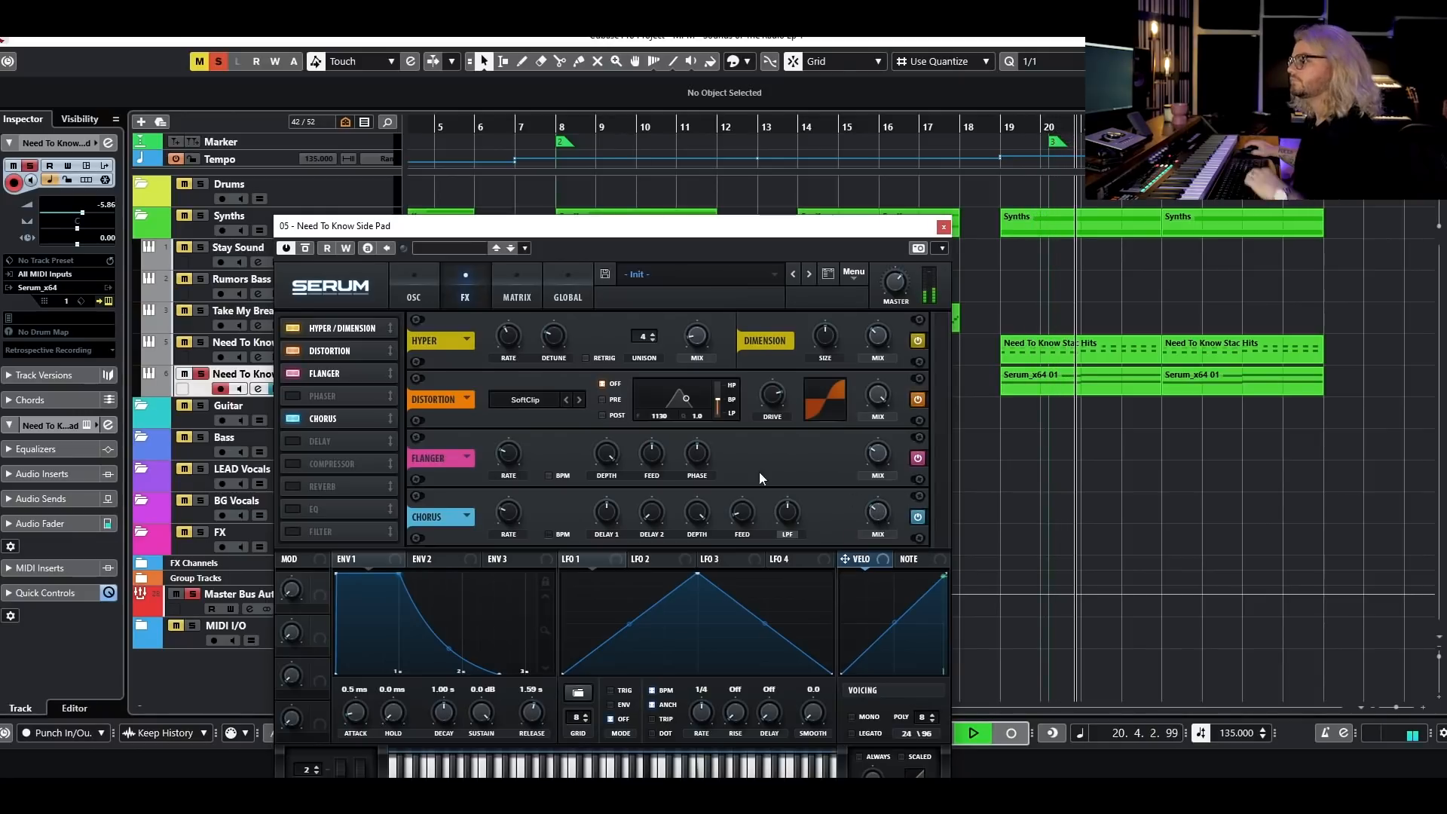
key("space")
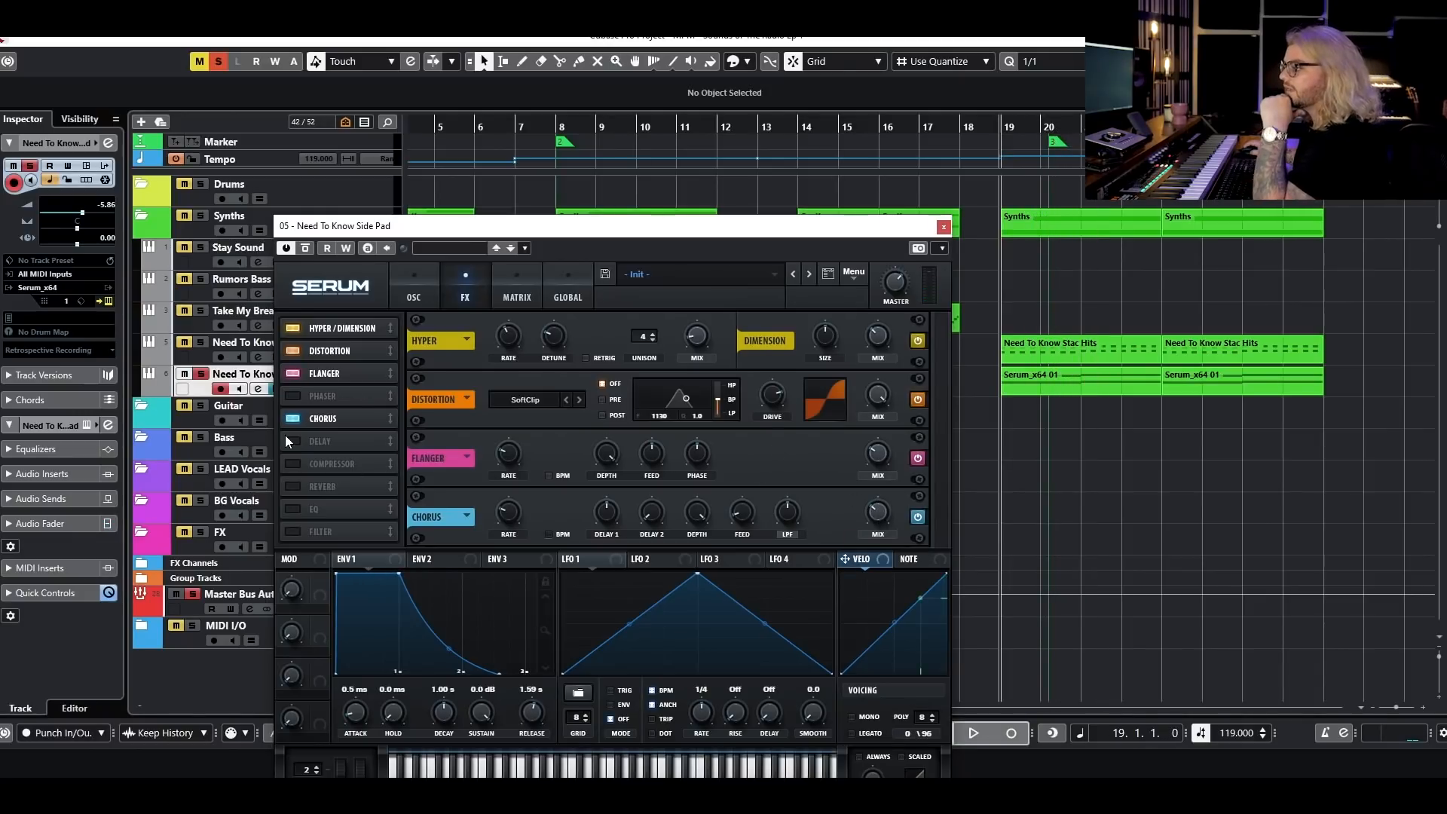
- Enable the delay in ping-pong mode, widen its filter to 849 Hz with a width of 2.9, and audition it
left_click_drag(940, 418, 933, 504)
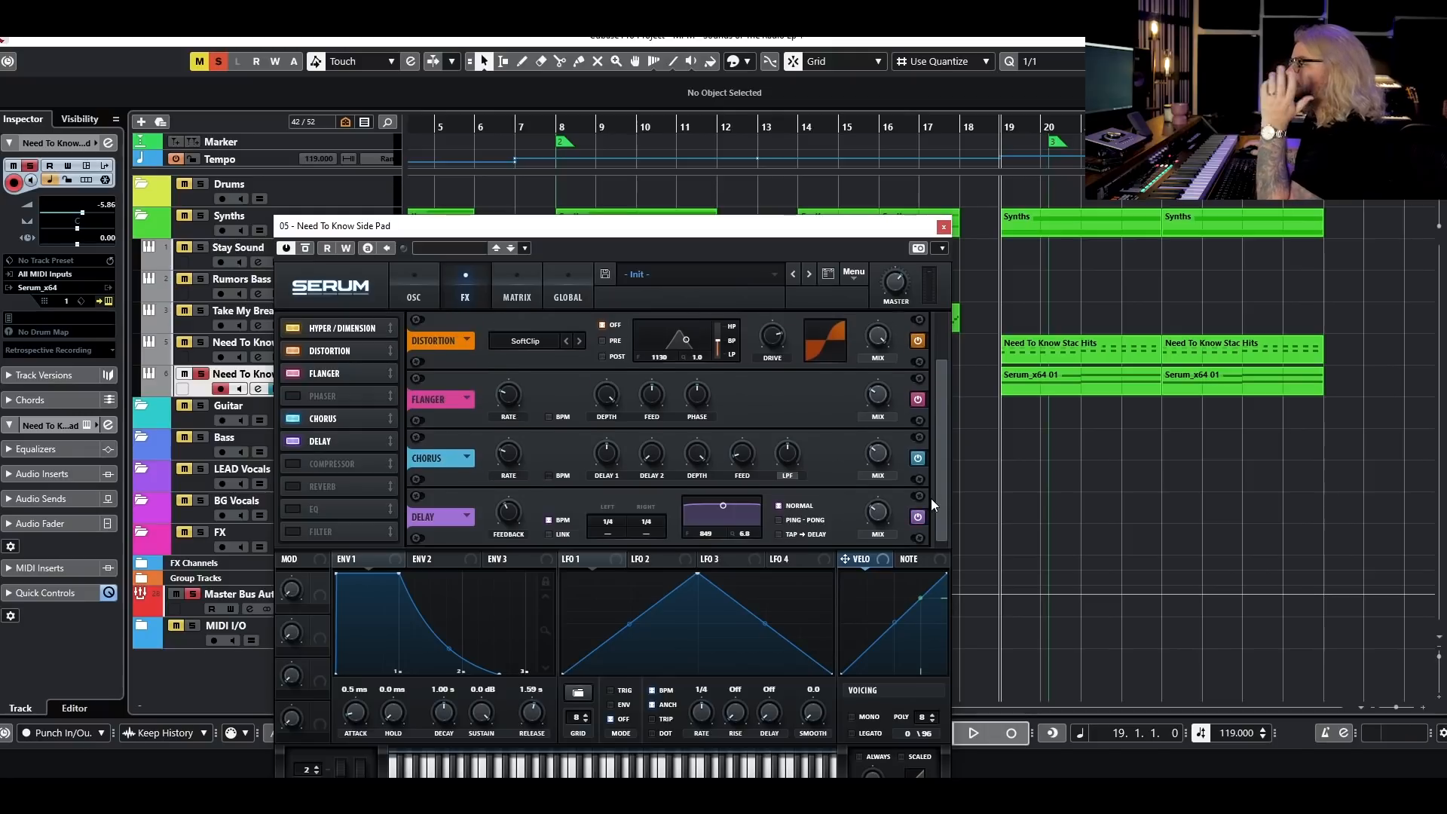
left_click_drag(723, 505, 742, 630)
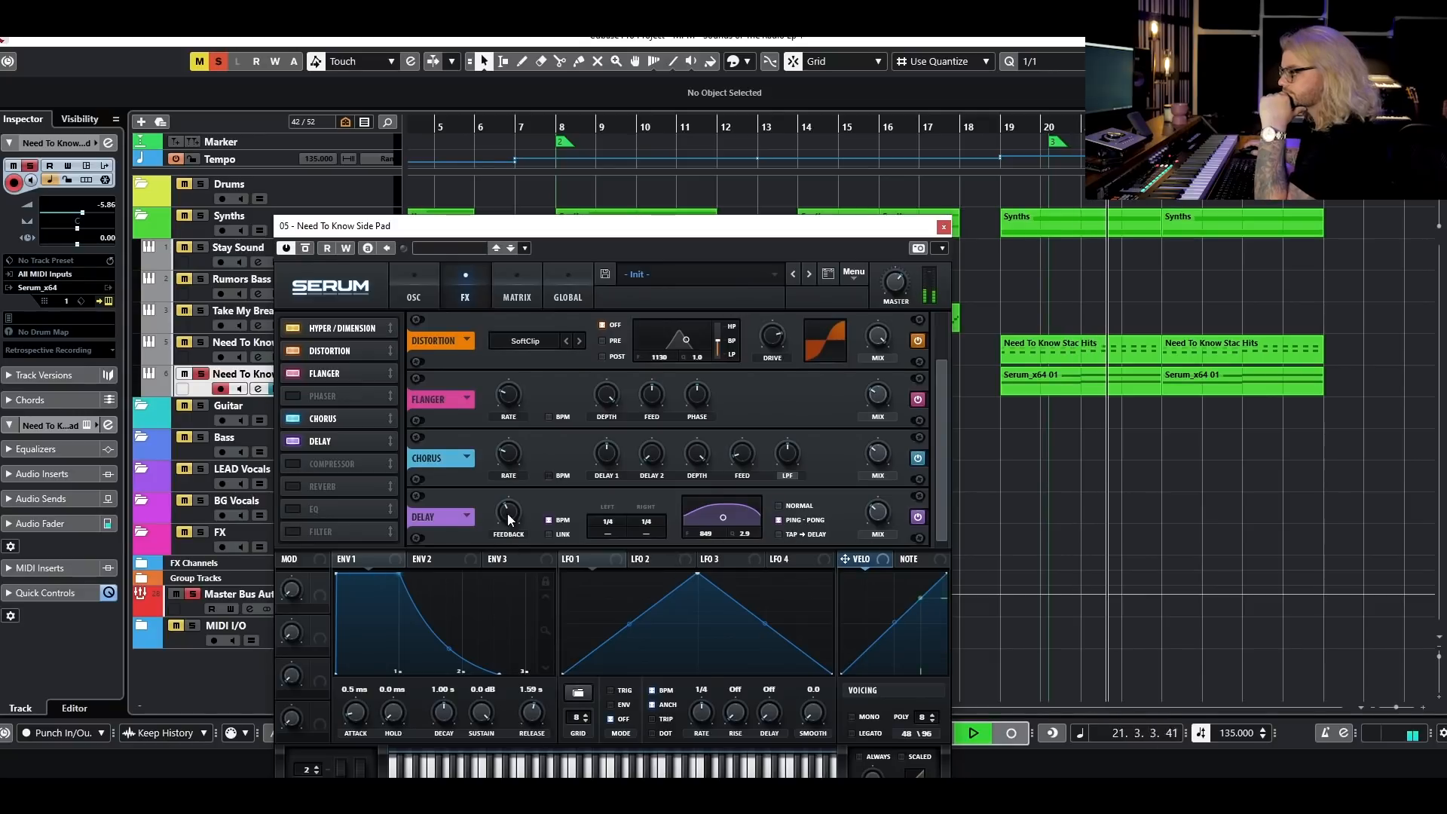
left_click(779, 520)
key("space")
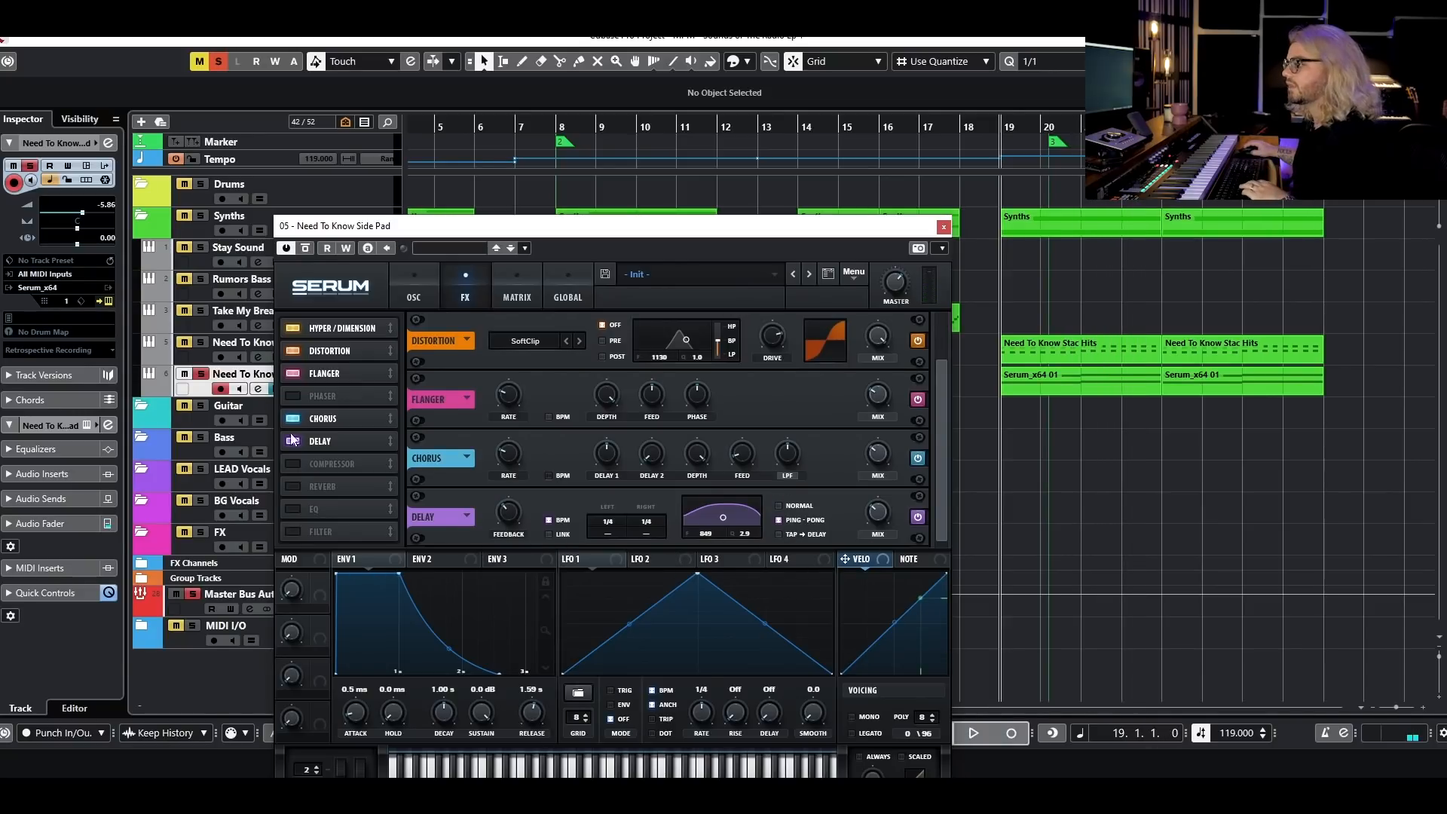
- Enable the Hall reverb and set the synth's master volume to about 82% during playback
left_click(294, 487)
key("space")
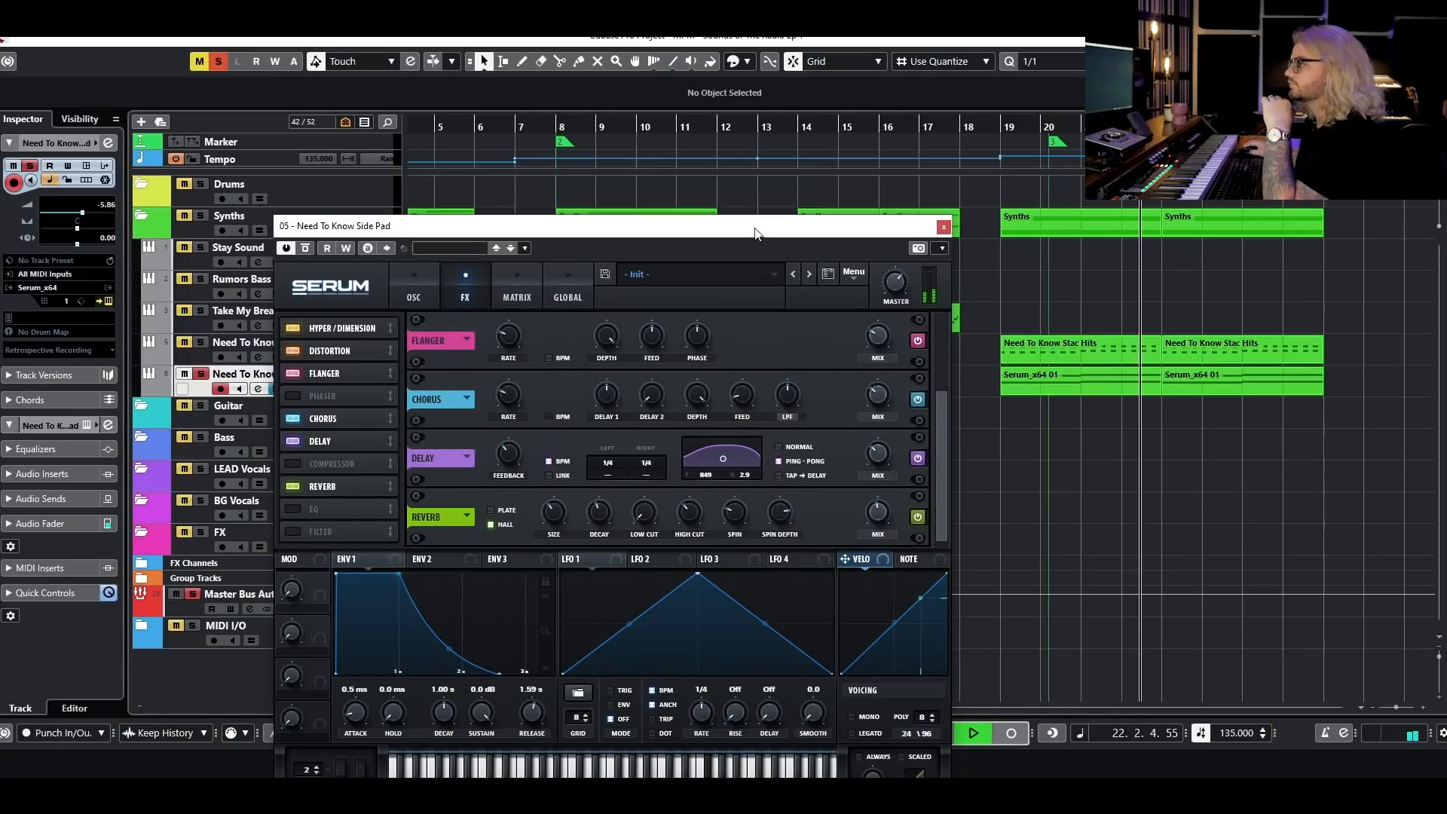
left_click_drag(757, 230, 745, 153)
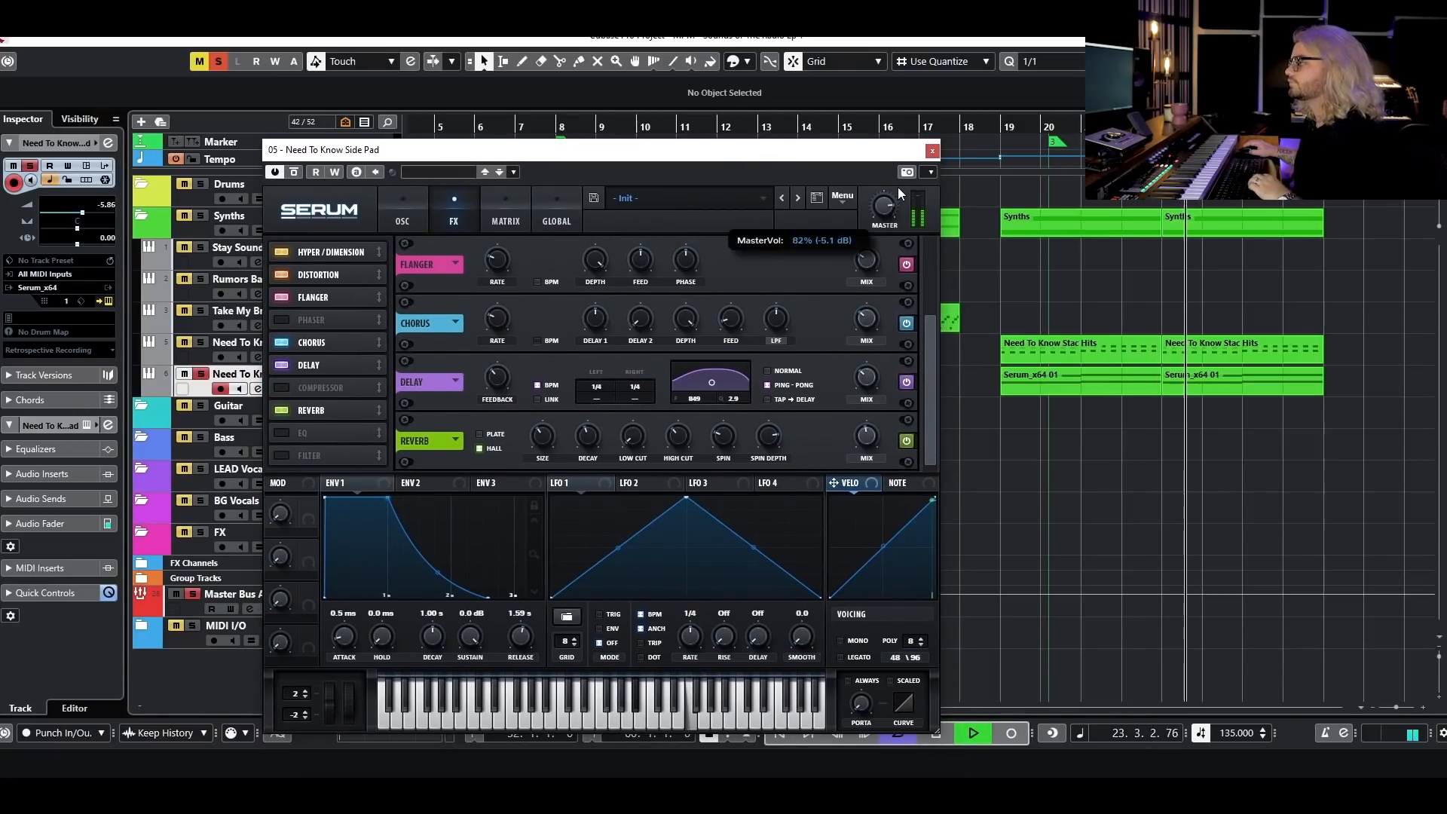
key("space")
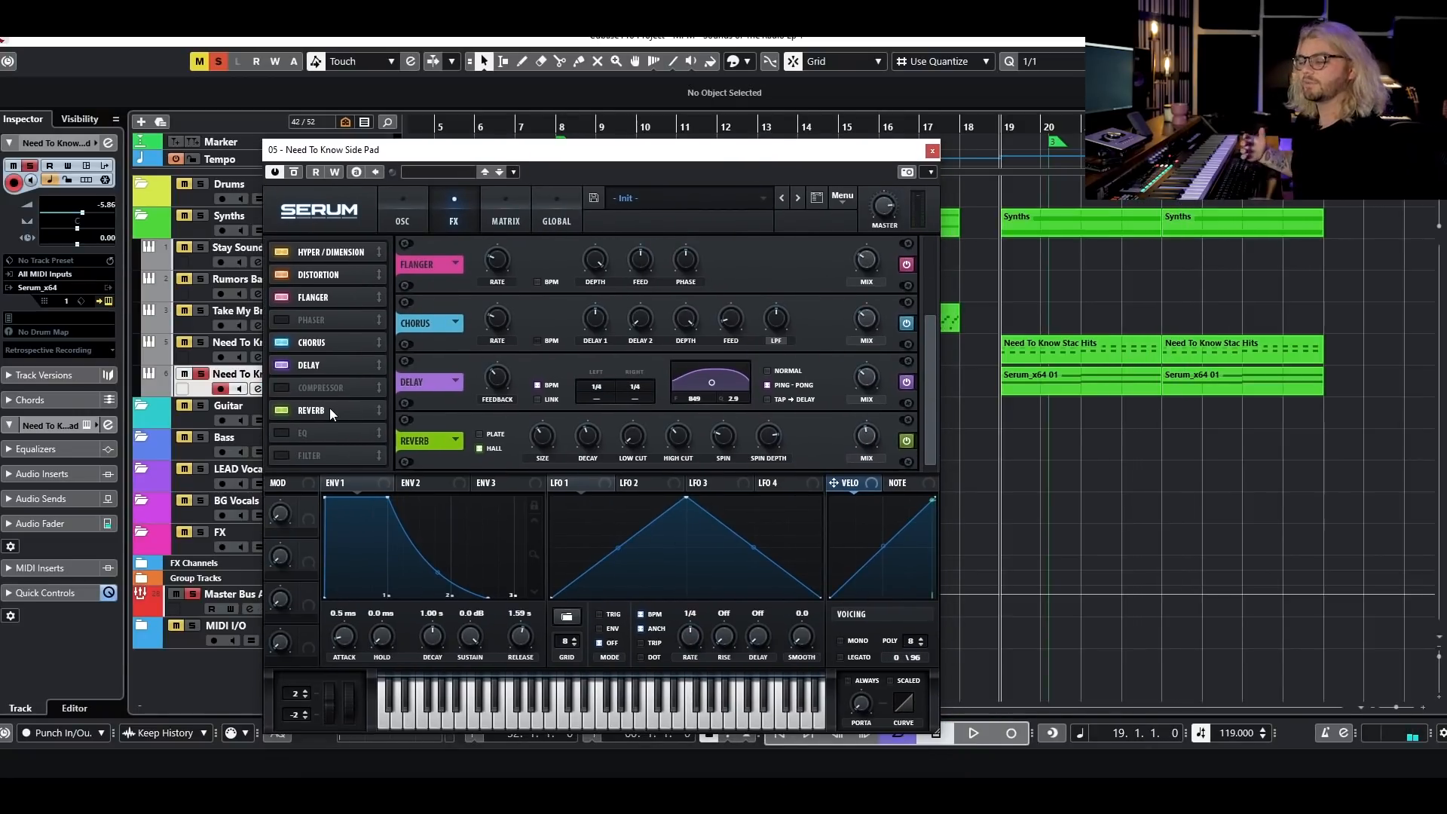
- Enable the EQ, set its bands to a low-cut and a high-cut shape, and tune them during playback
left_click(328, 433)
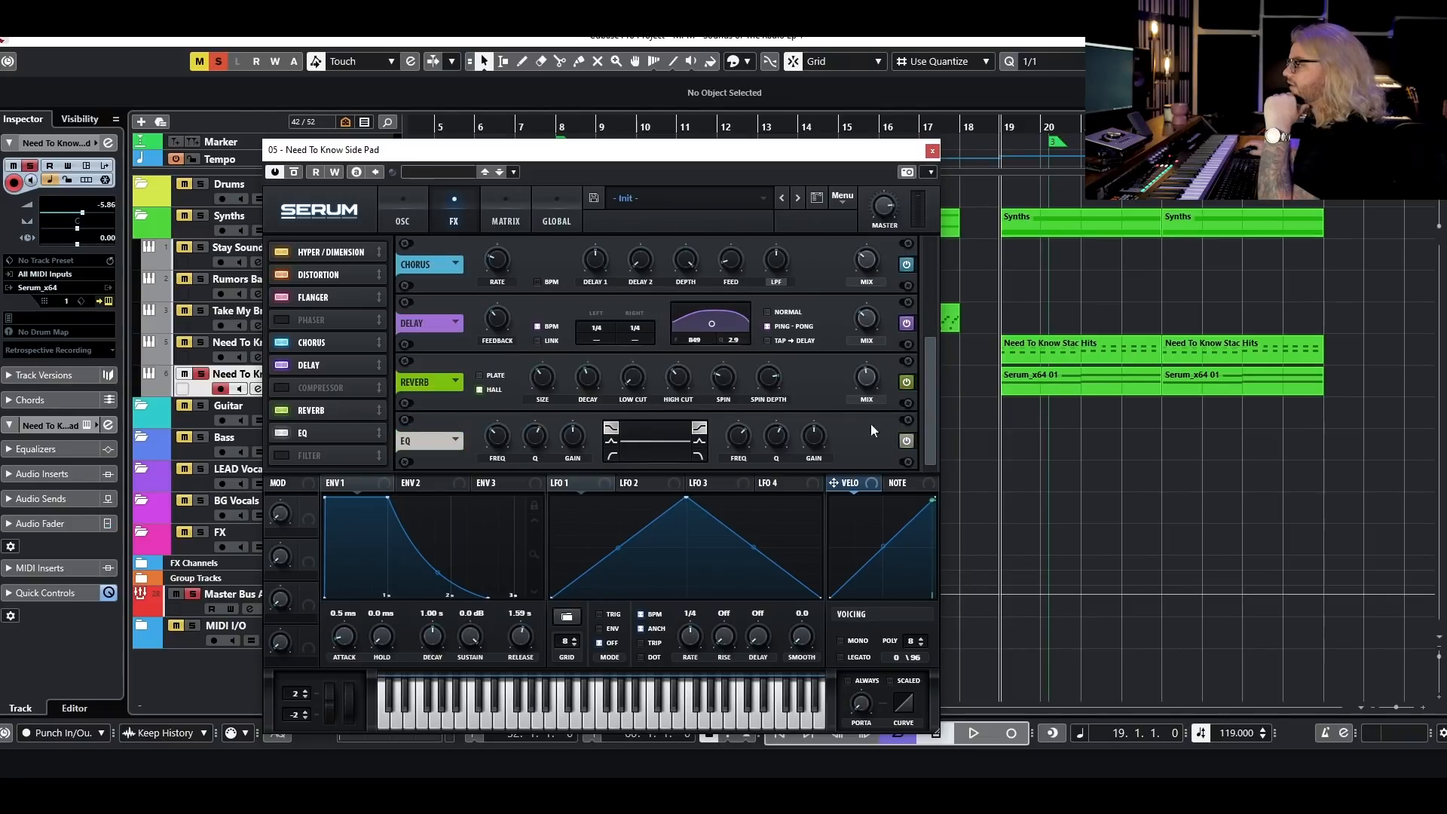
left_click_drag(493, 444, 495, 431)
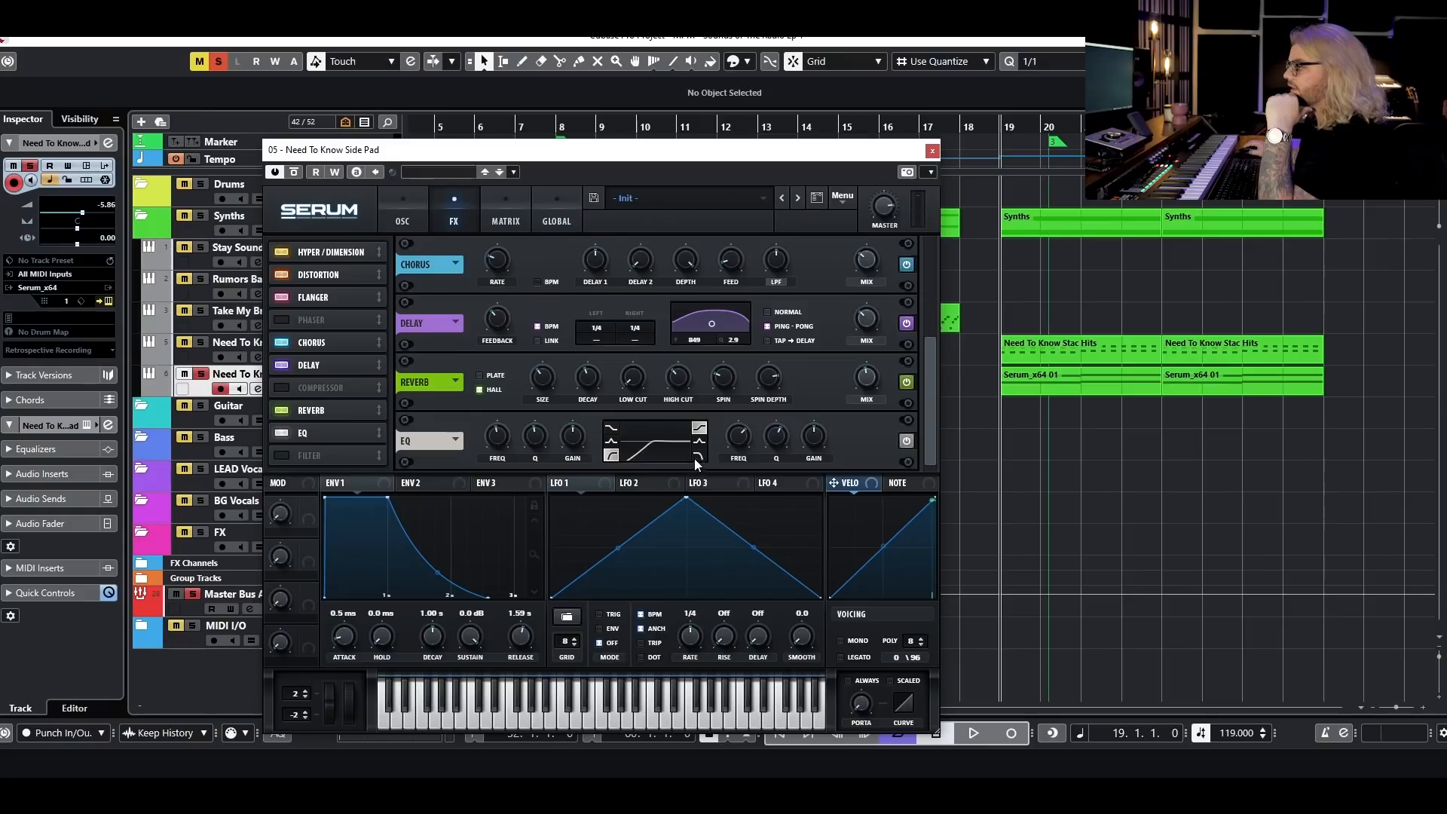
mouse_move(736, 447)
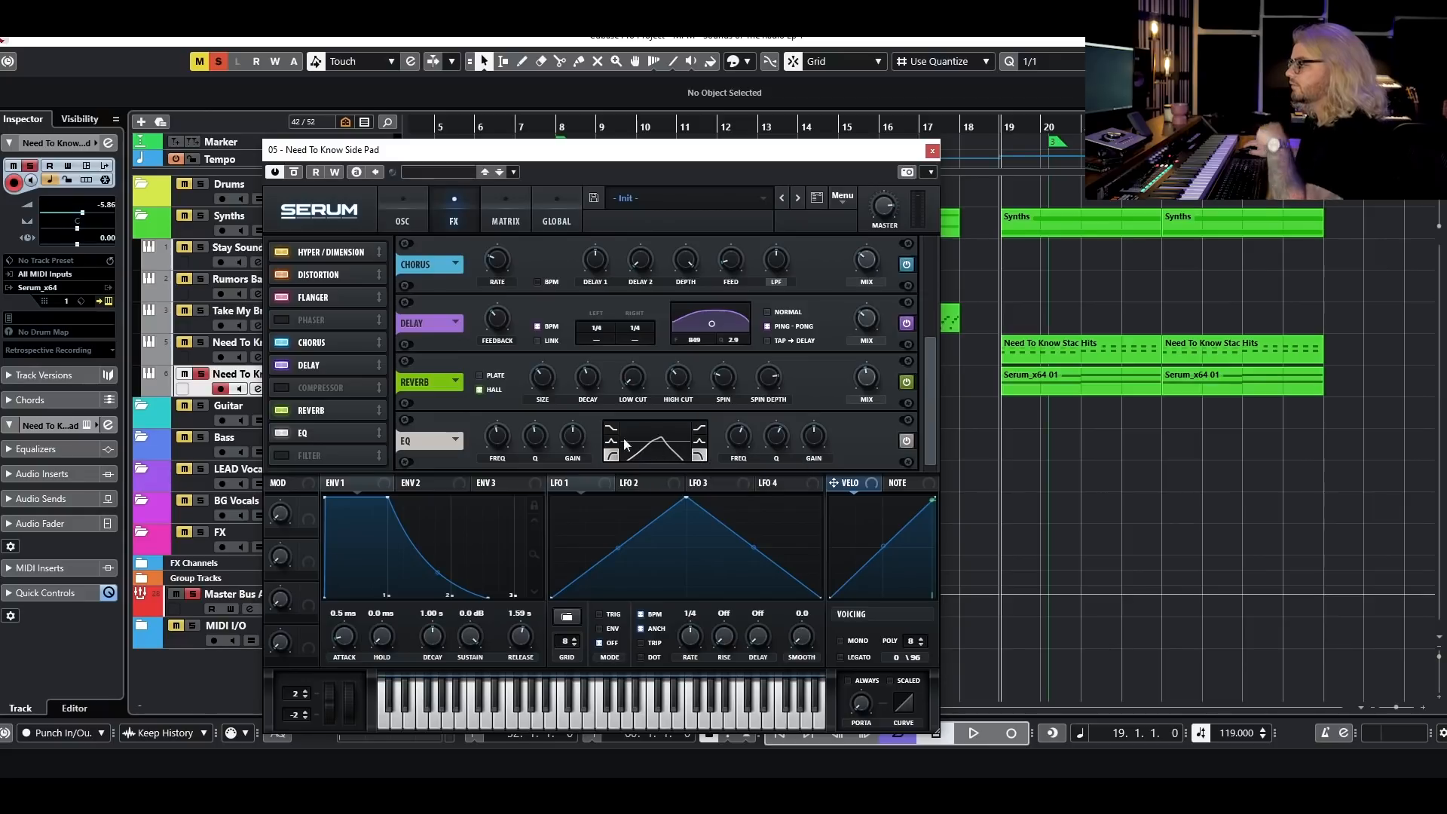
key("space")
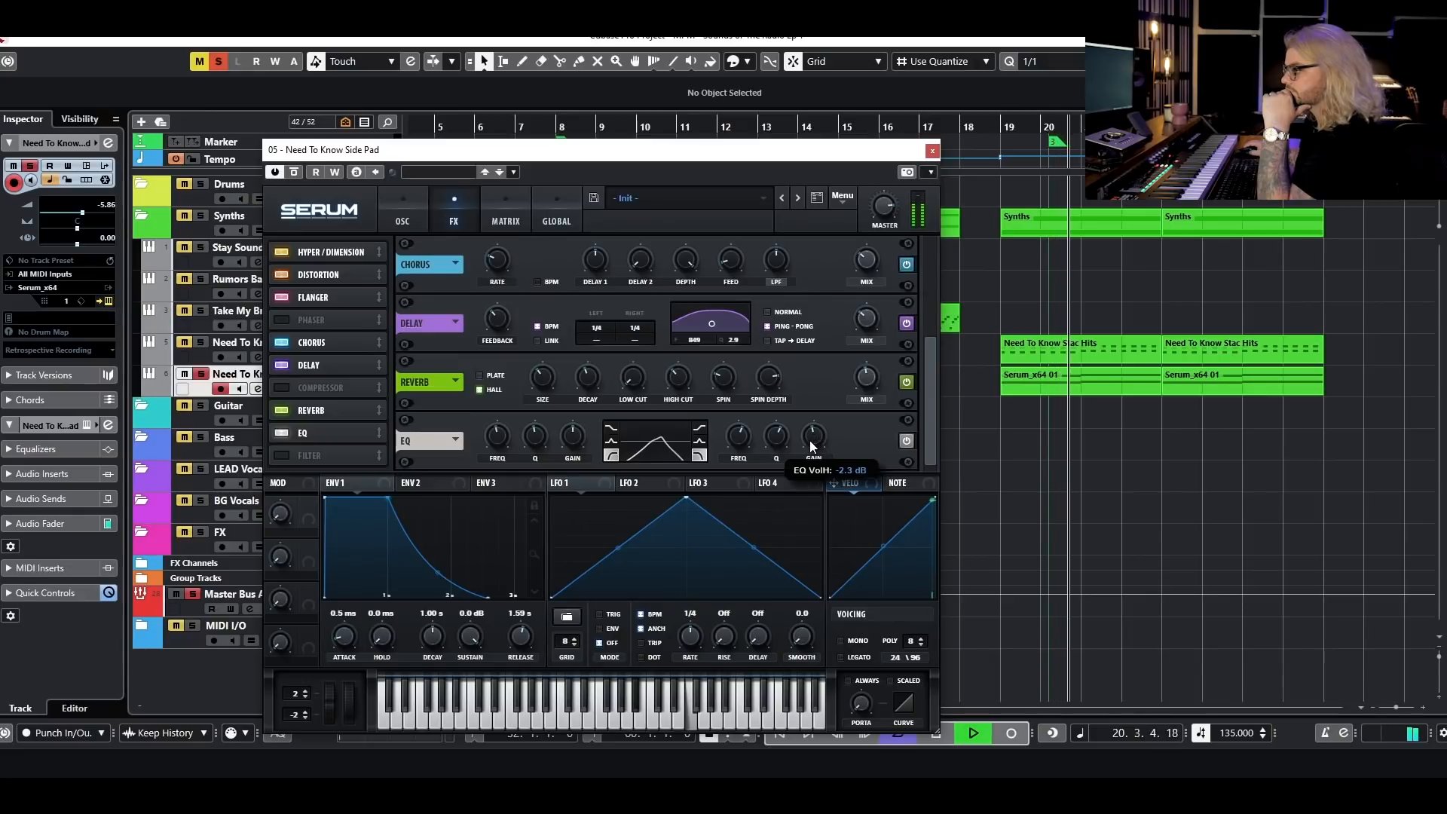
mouse_move(781, 450)
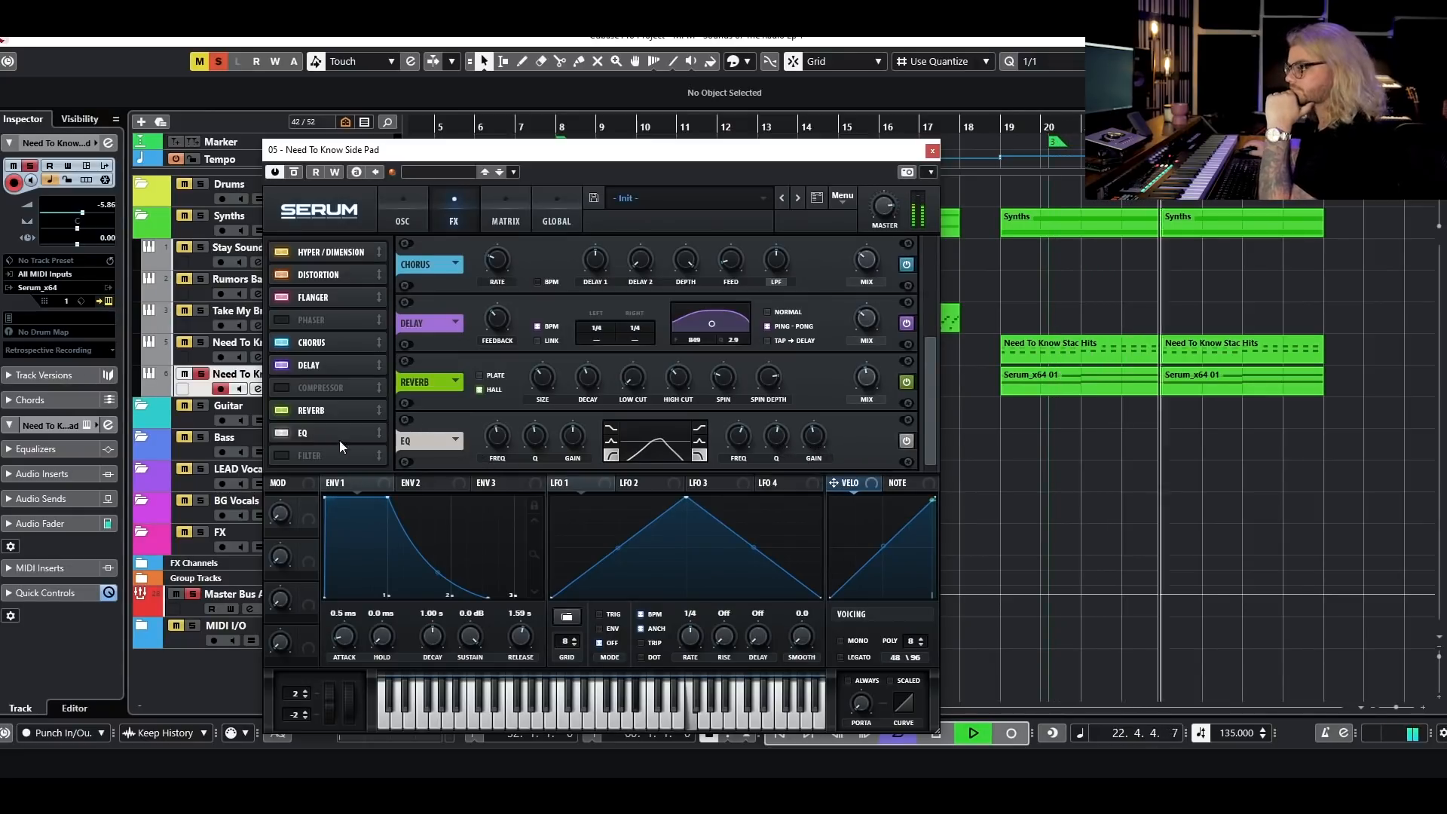
key("space")
- Place the compressor after the EQ, enable it in multiband mode, and set its mix to about 79% while balancing the bands by ear
left_click_drag(288, 388, 285, 436)
left_click(723, 458)
key("space")
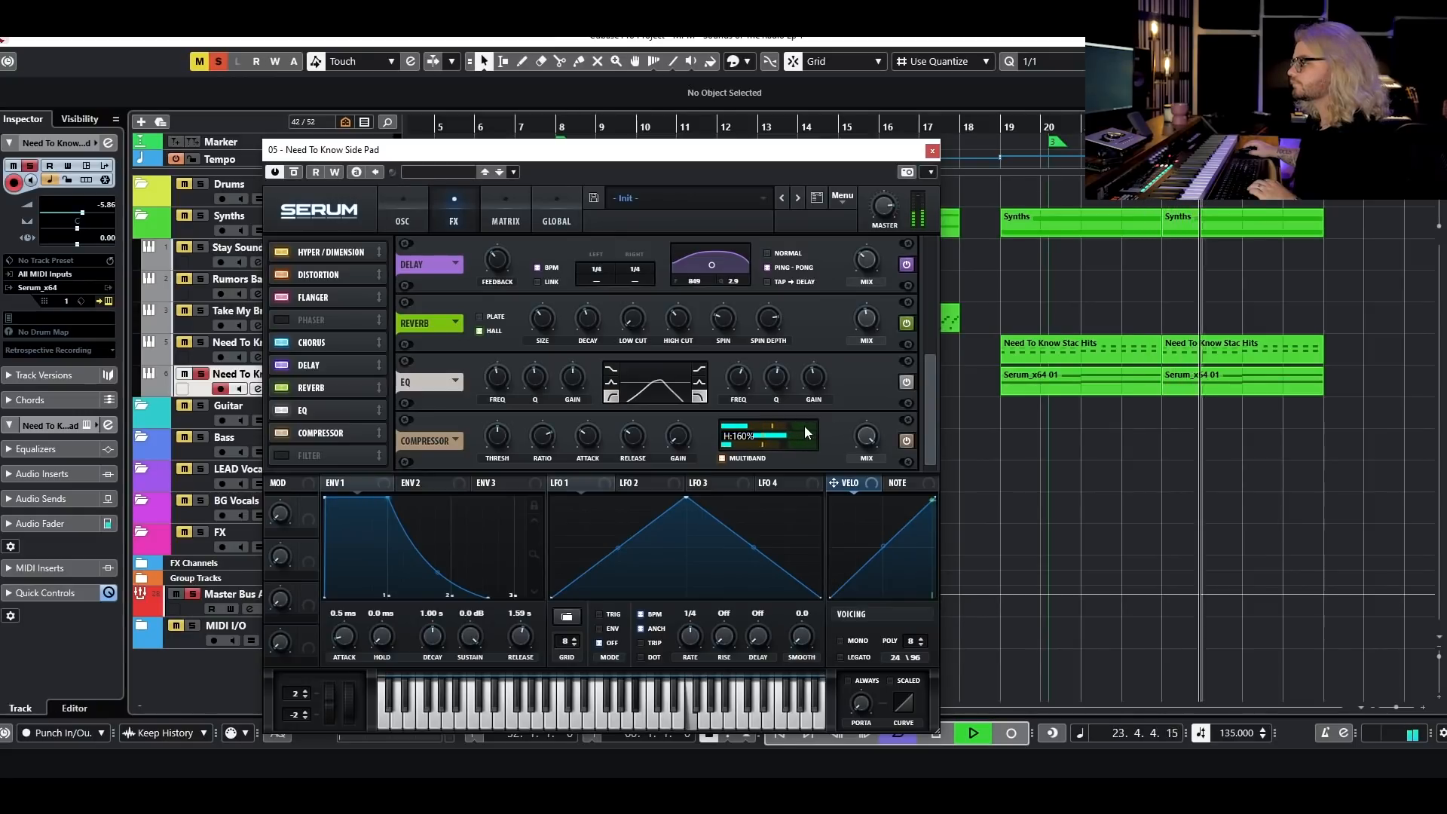
key("space")
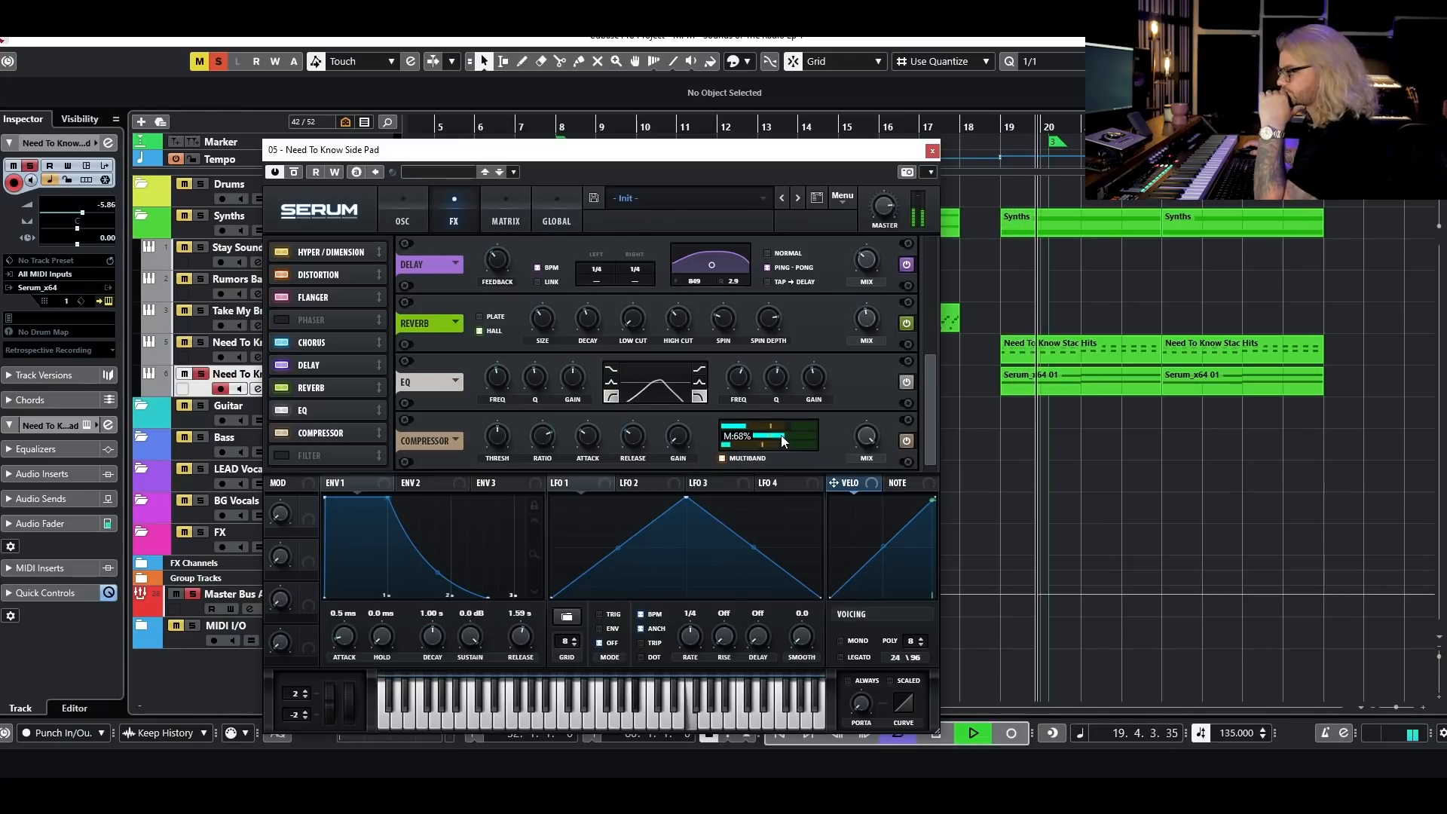
key("space")
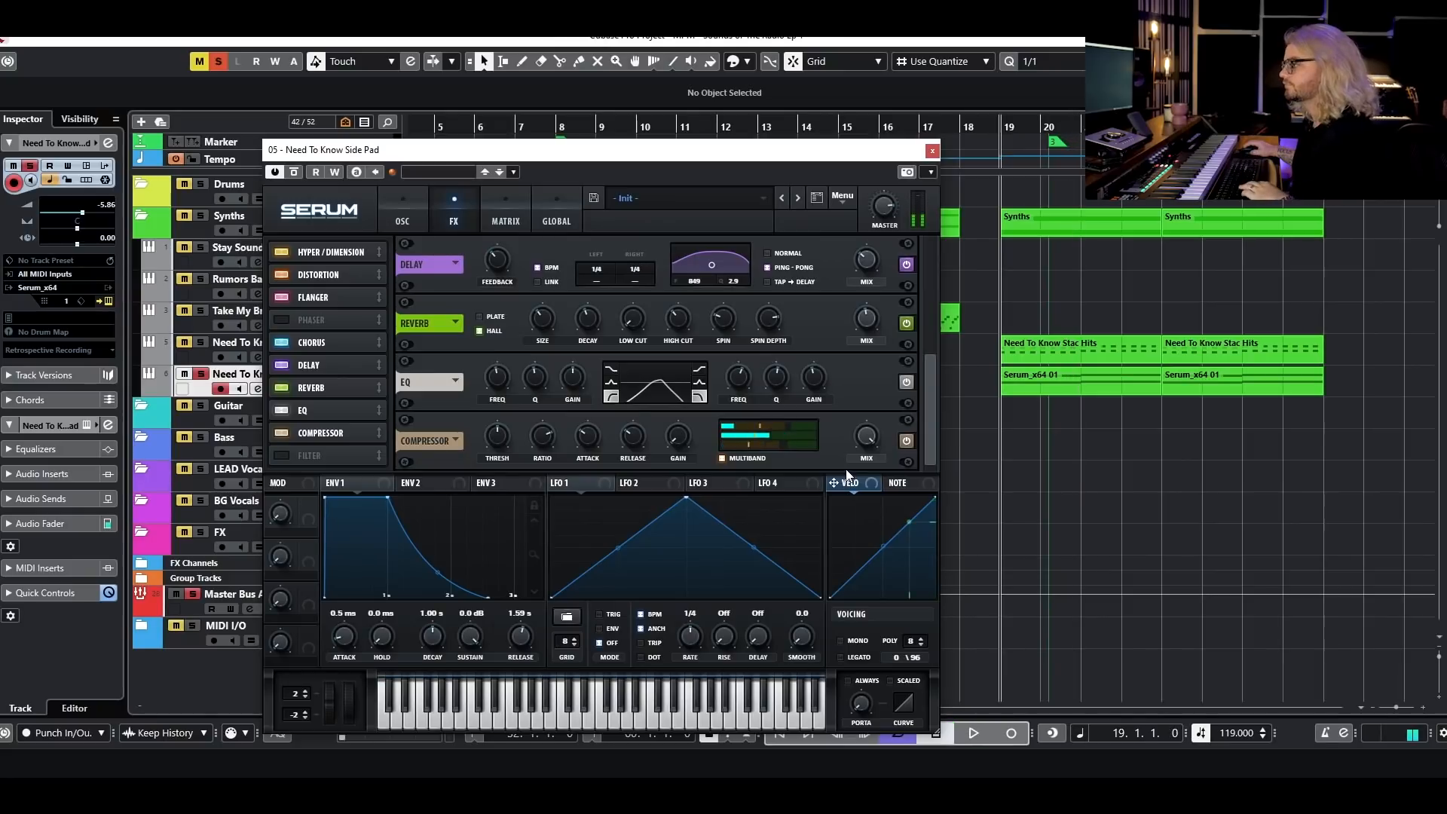
key("space")
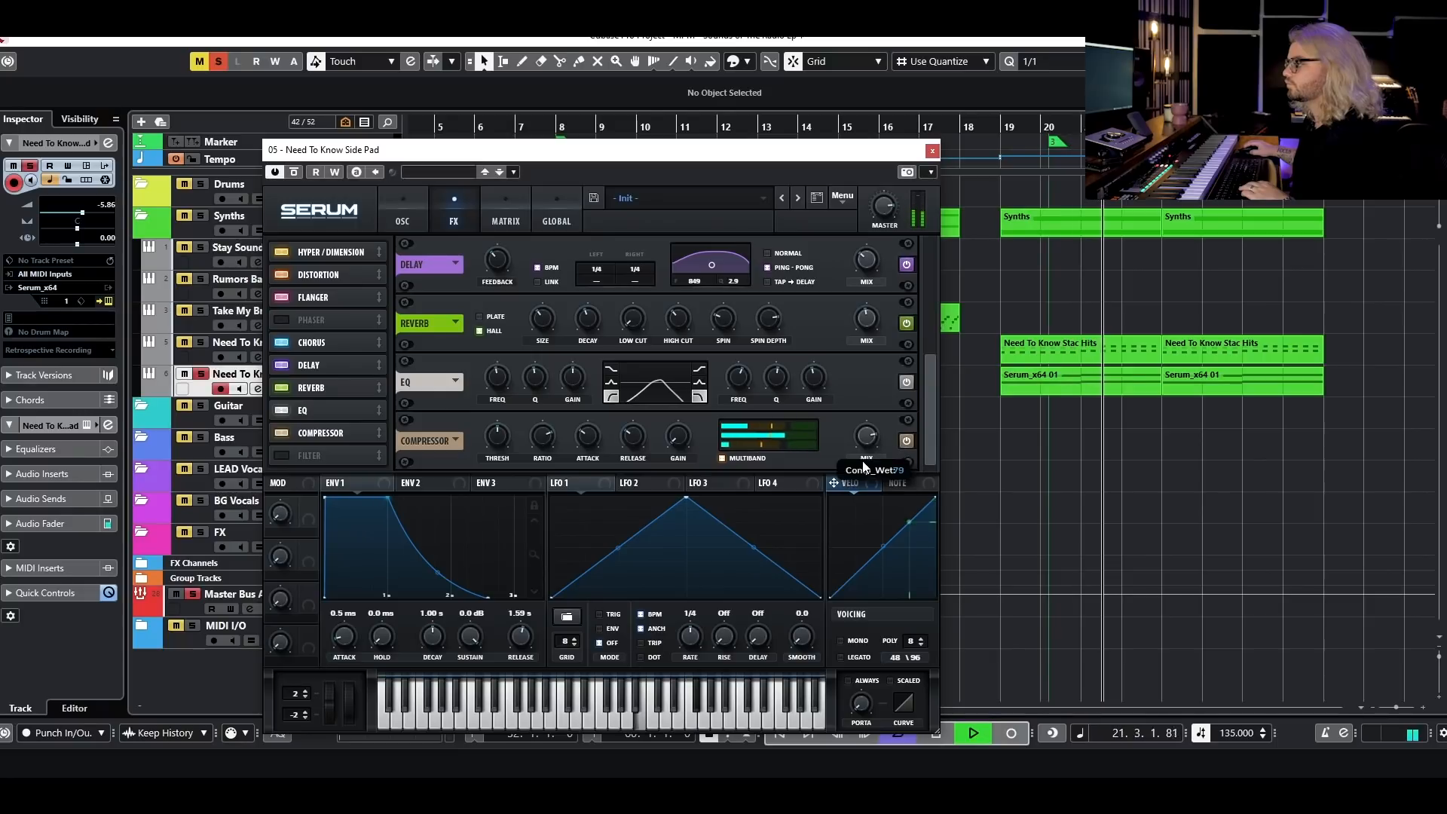
key("space")
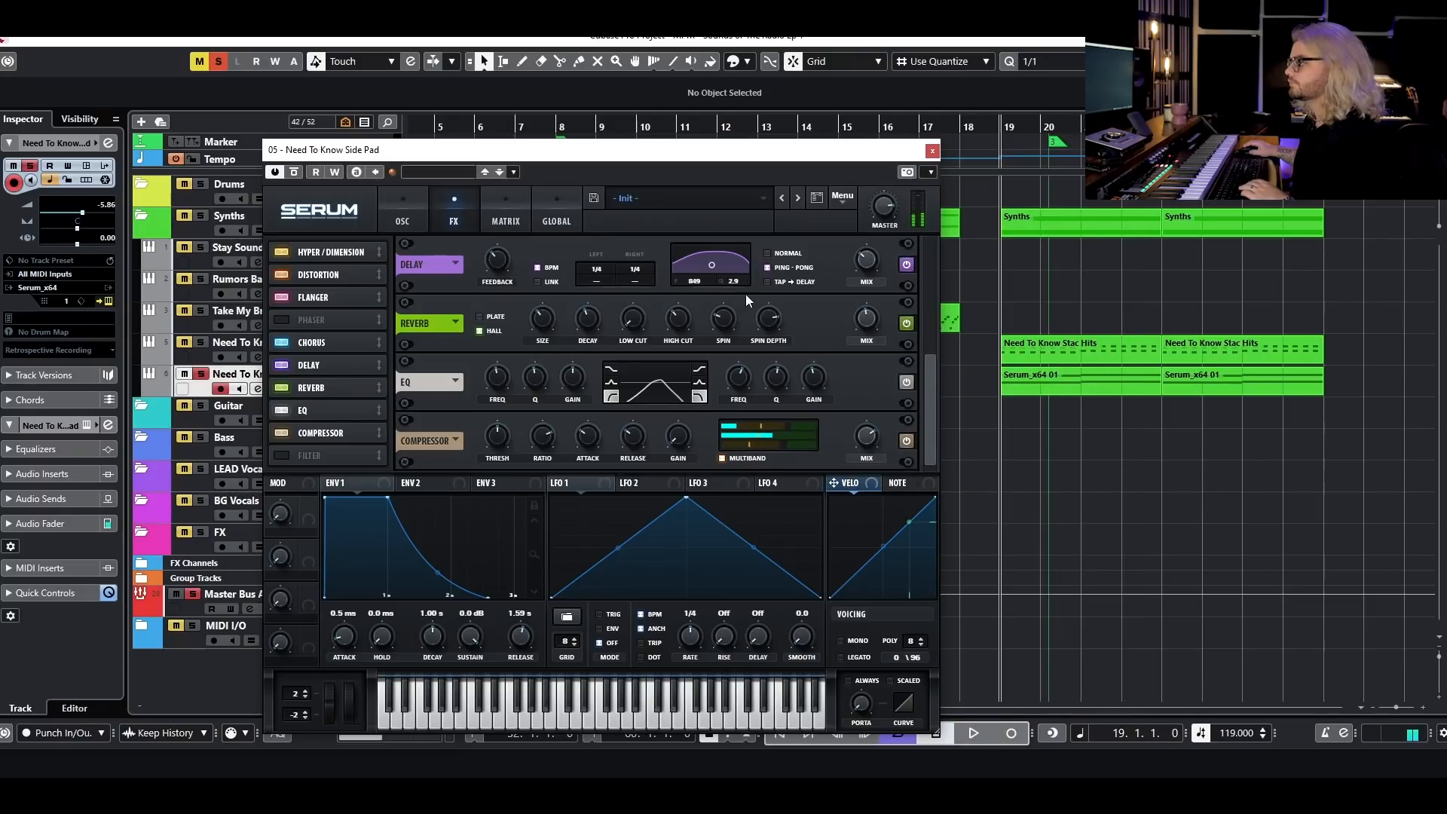
- Solo the Need To Know Stac Hits track alongside the pad and set the compressor gain to about 3.3 dB during playback
left_click(202, 343)
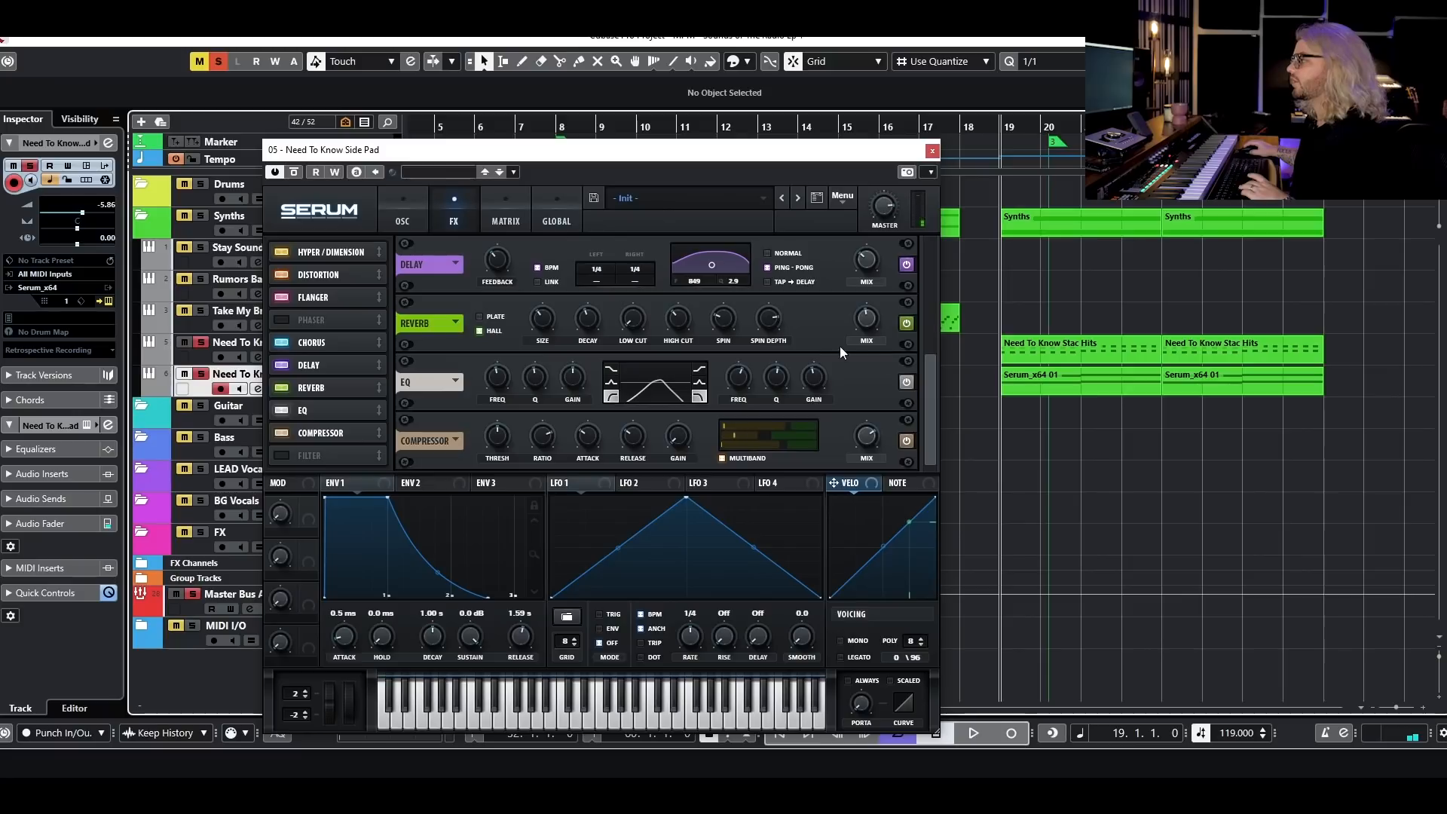
key("space")
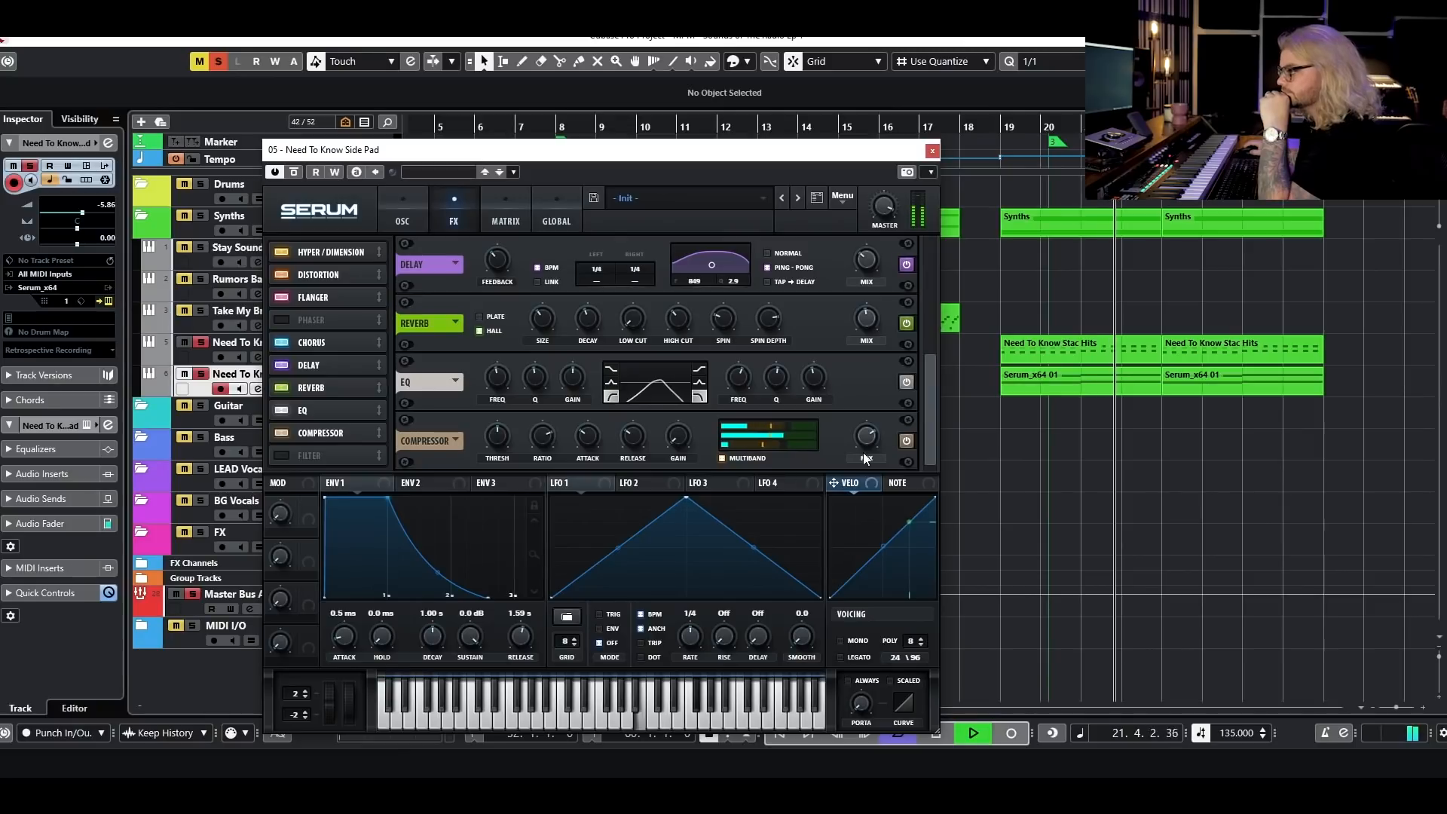
mouse_move(679, 433)
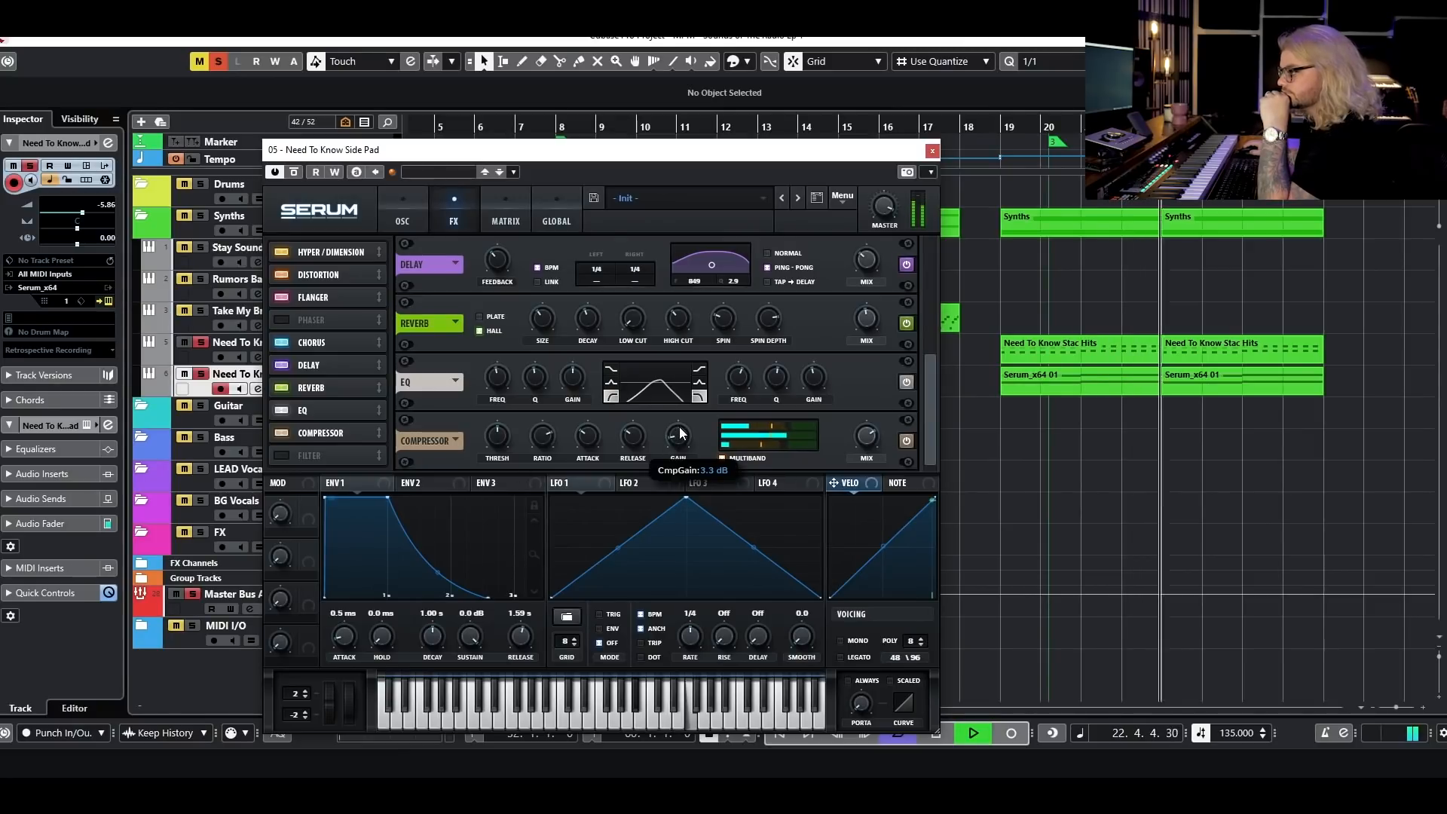
key("space")
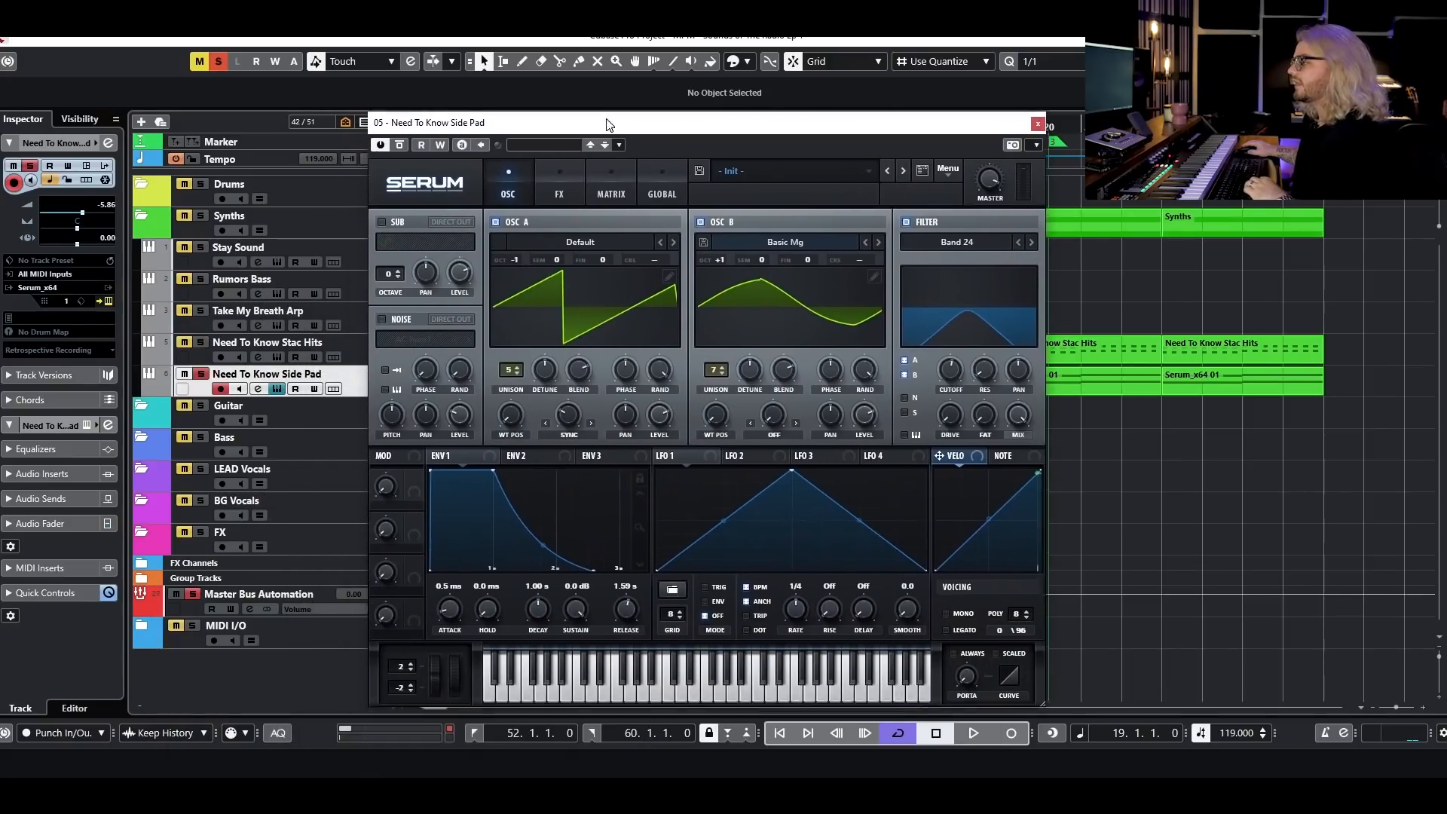
- Return to the pad's effects rack and narrow the EQ's low-cut and high-cut curve during playback
left_click(555, 198)
scroll(1018, 361, "down", 3)
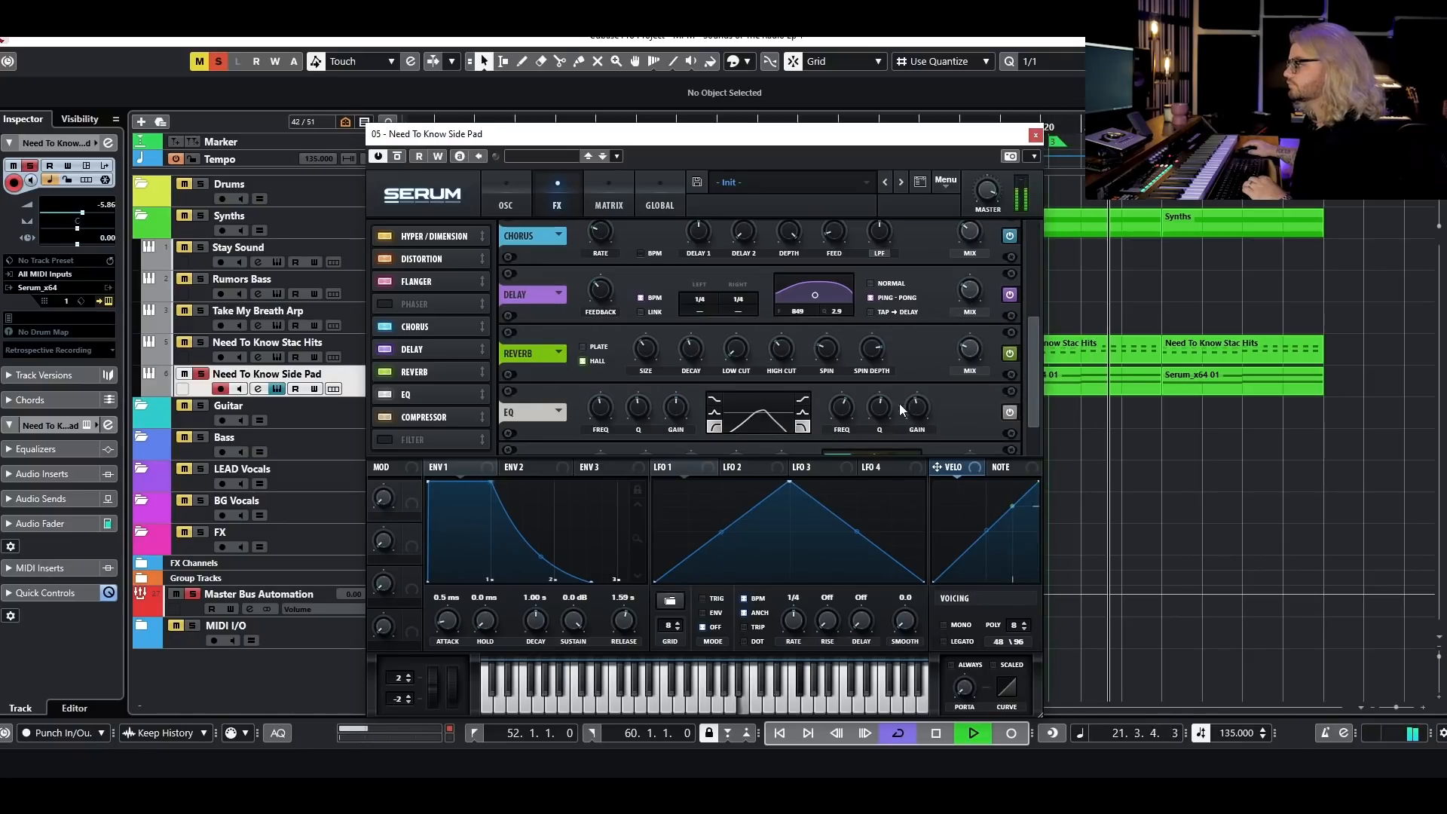
mouse_move(852, 409)
scroll(842, 407, "down", 3)
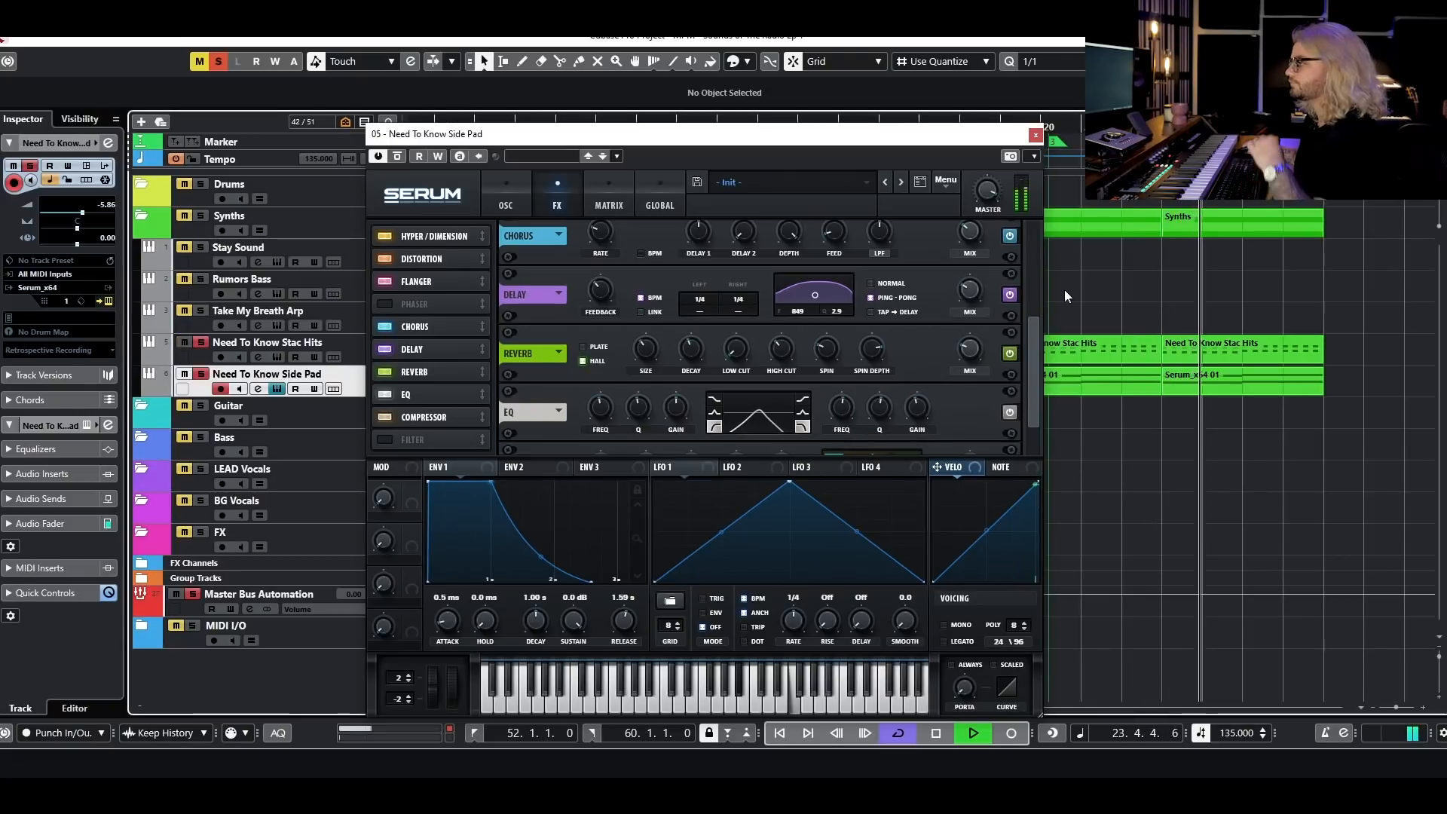
- Lower the Need To Know Side Pad track volume to -8.68 dB and close the synth window
left_click_drag(1005, 139, 939, 209)
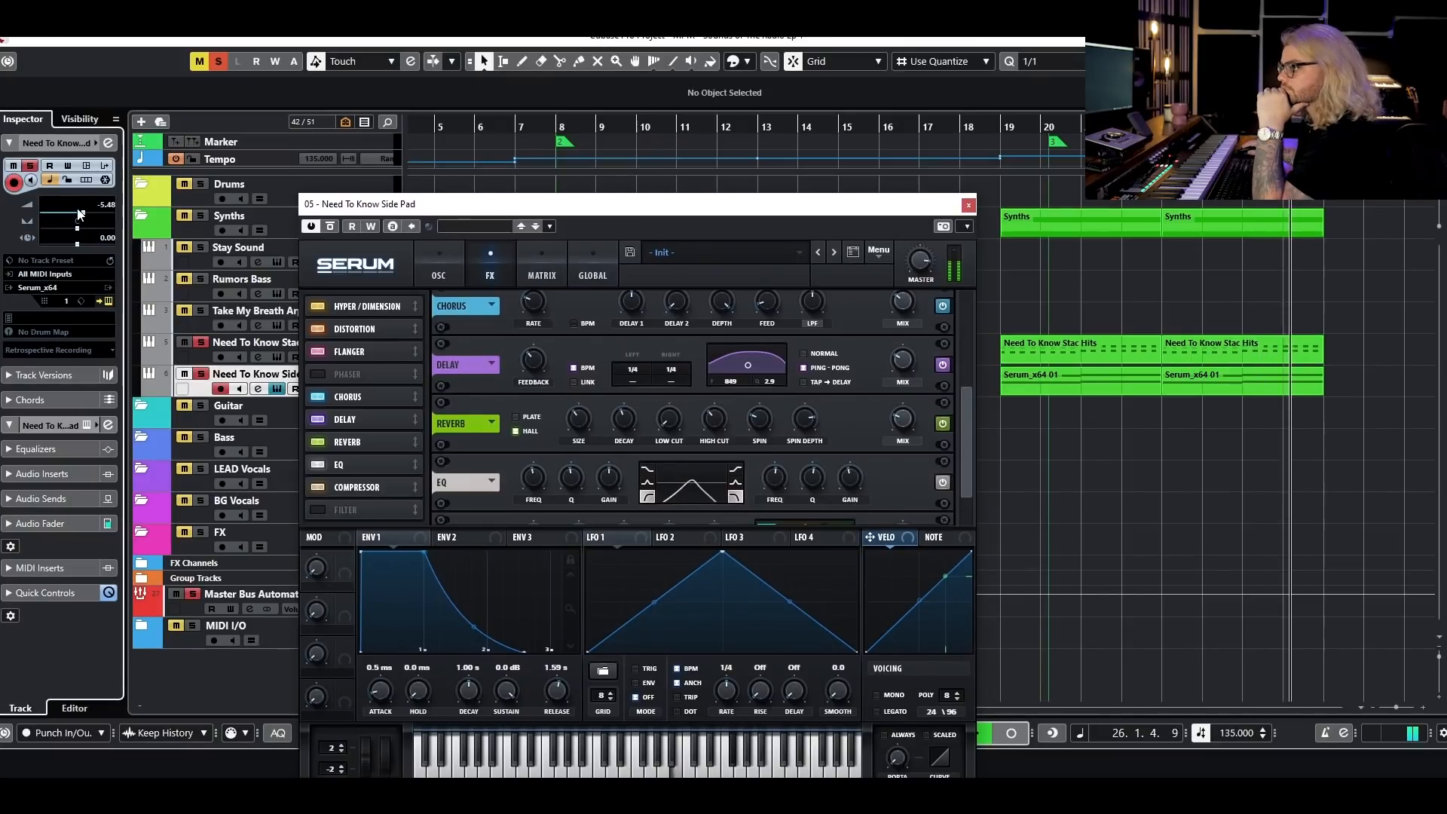
key("space")
left_click(968, 205)
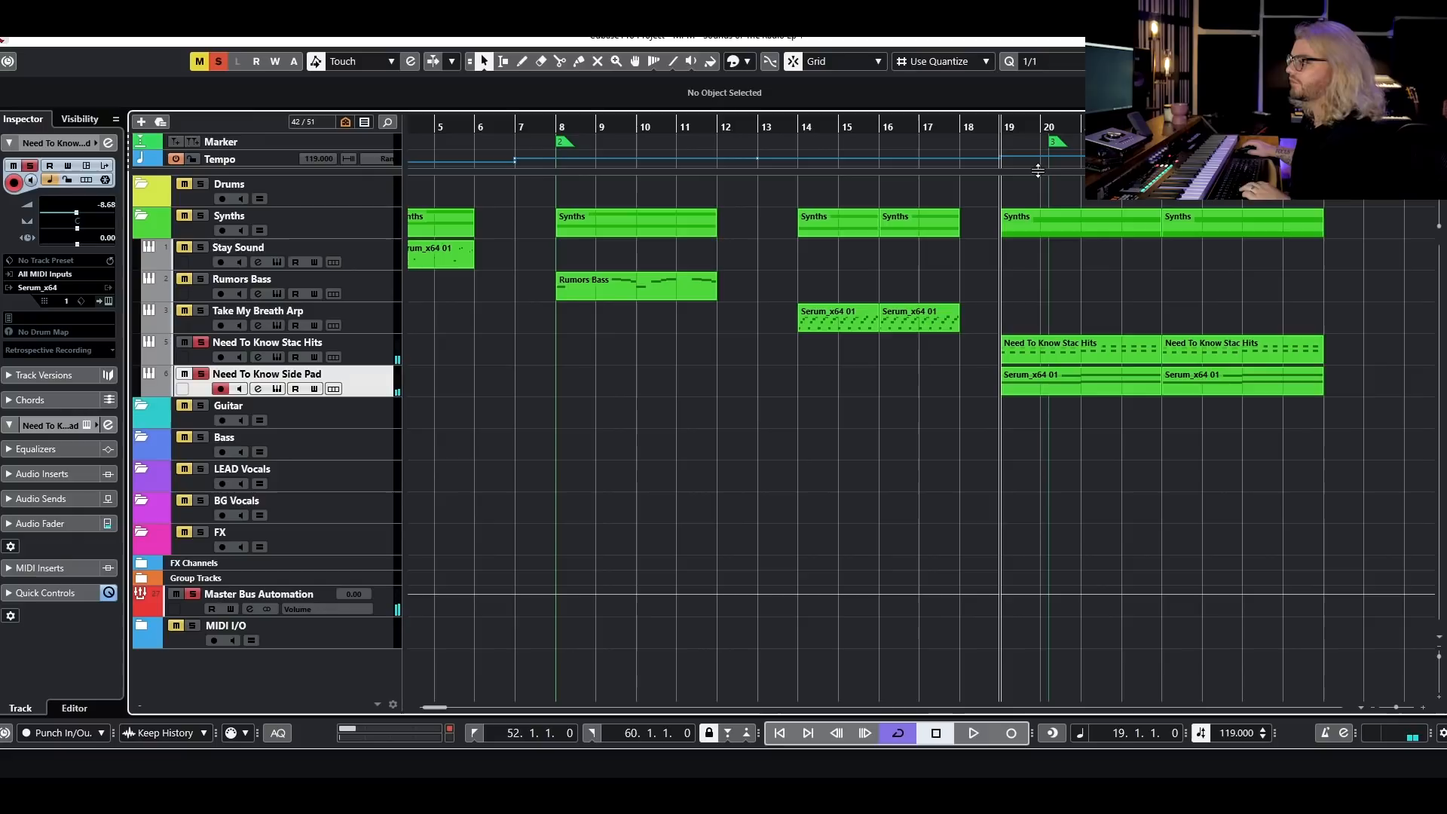
- Play back the side pad against the stac hits, toggling the stac hits' solo to compare the blend
key("space")
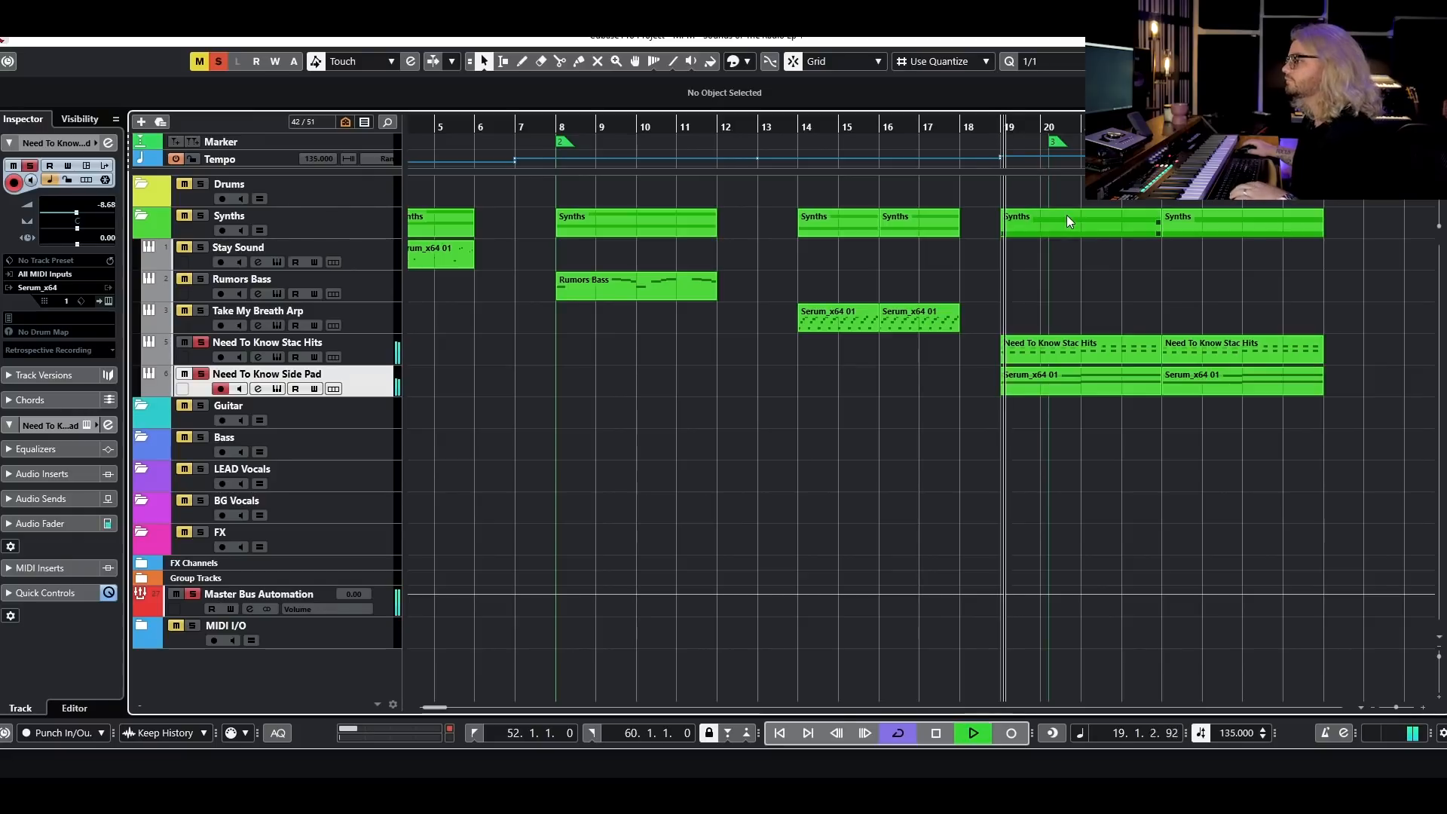
left_click(201, 343)
key("space")
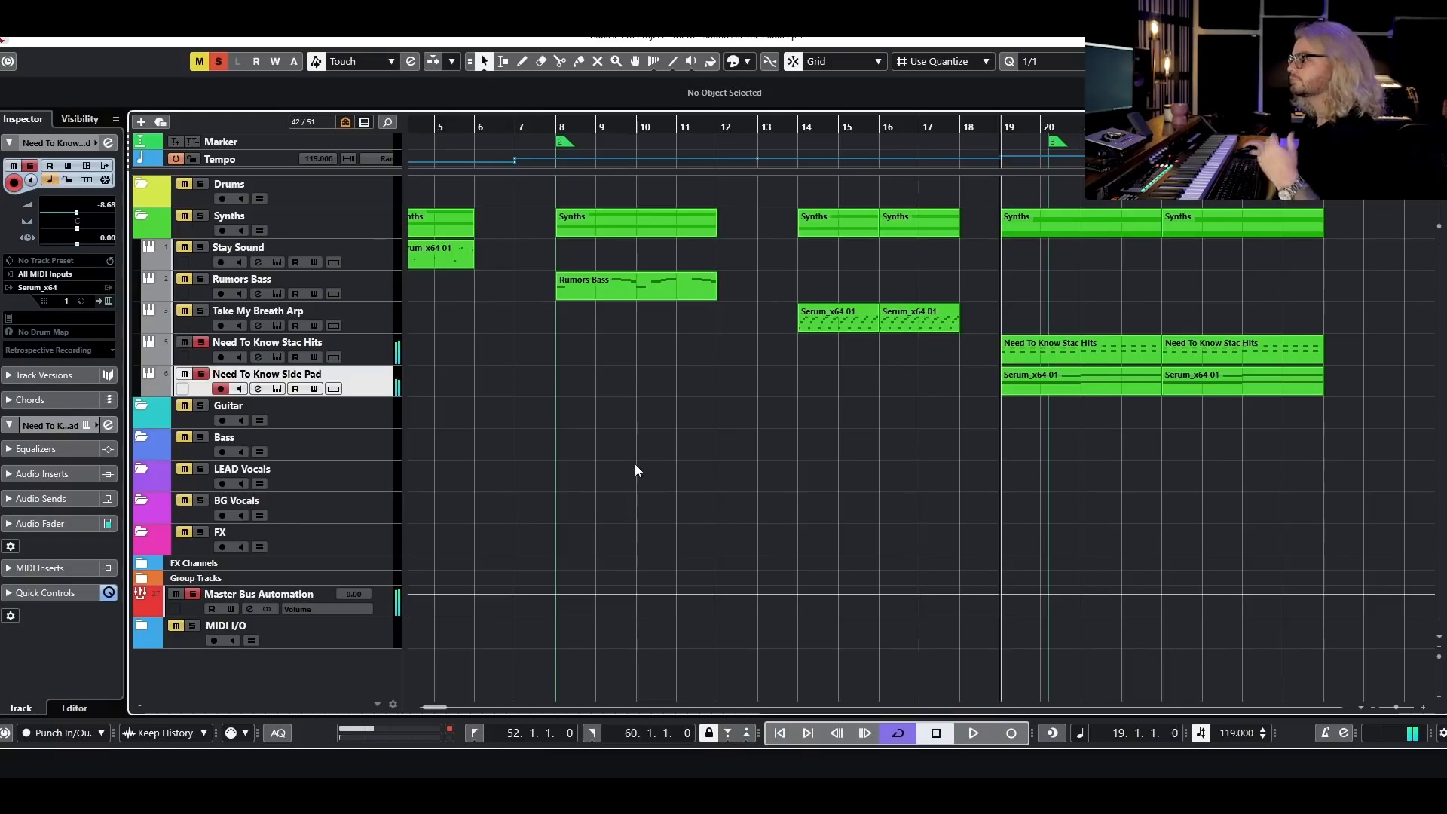